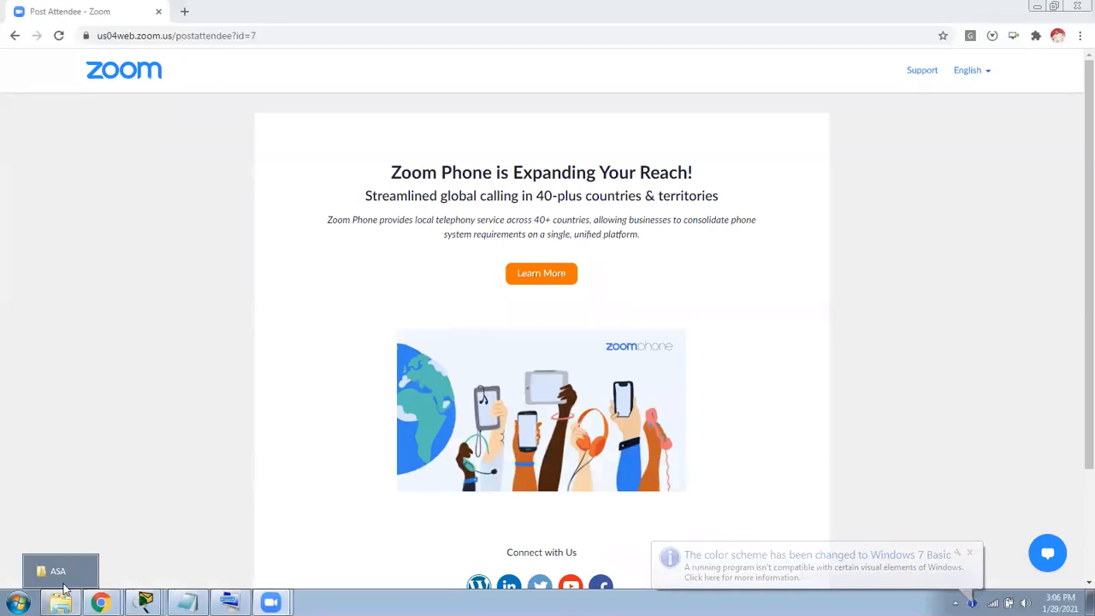
# Open Paint and draw a blue-gray outlined rectangle near the middle of the blank canvas.
pyautogui.click(18, 602)
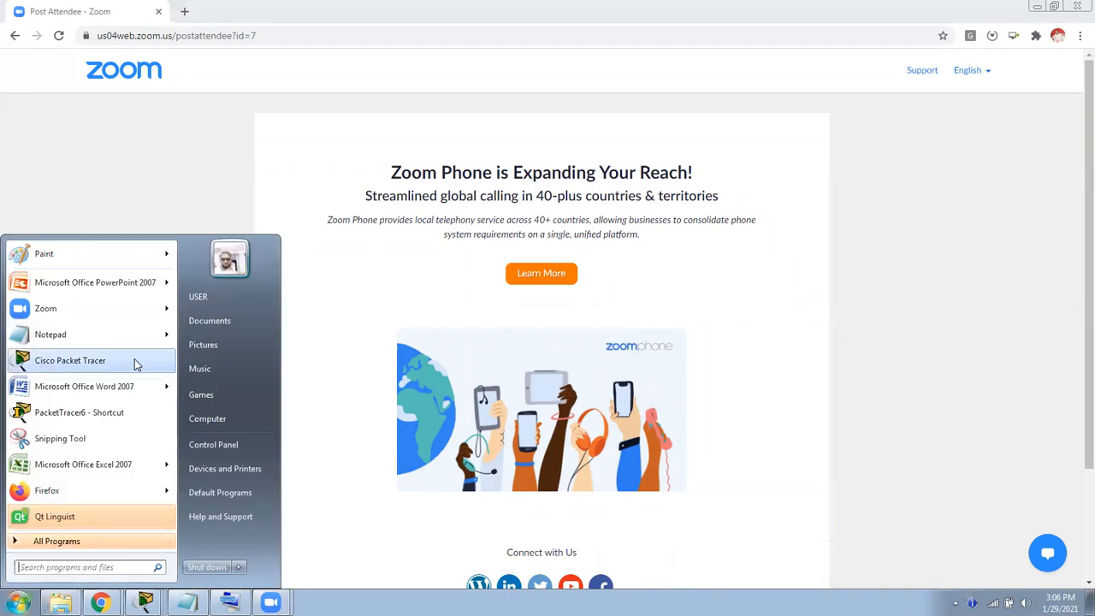
pyautogui.click(95, 254)
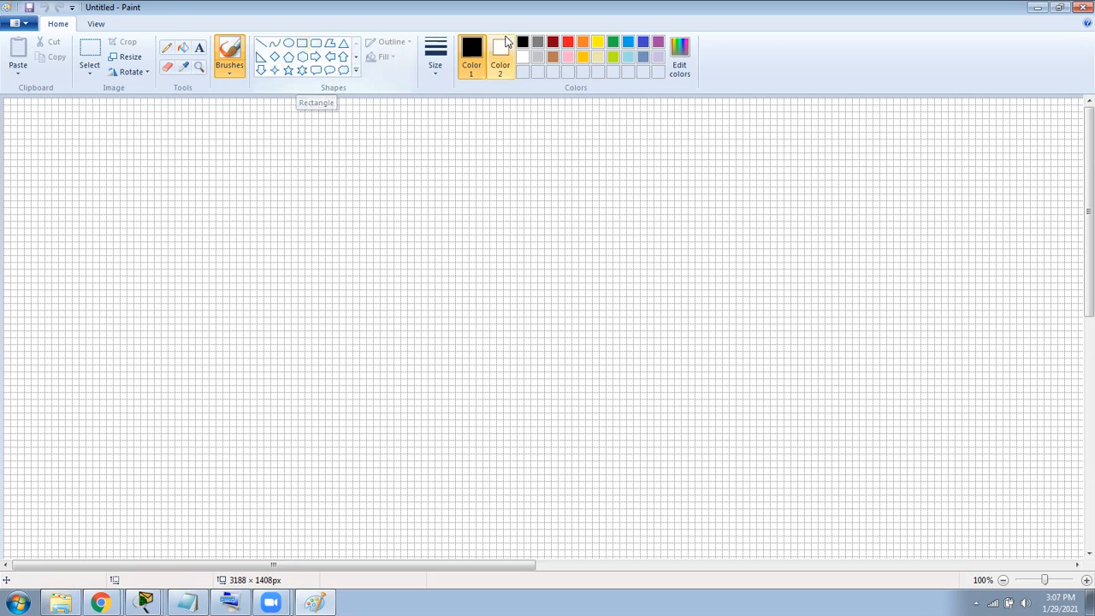
pyautogui.click(302, 43)
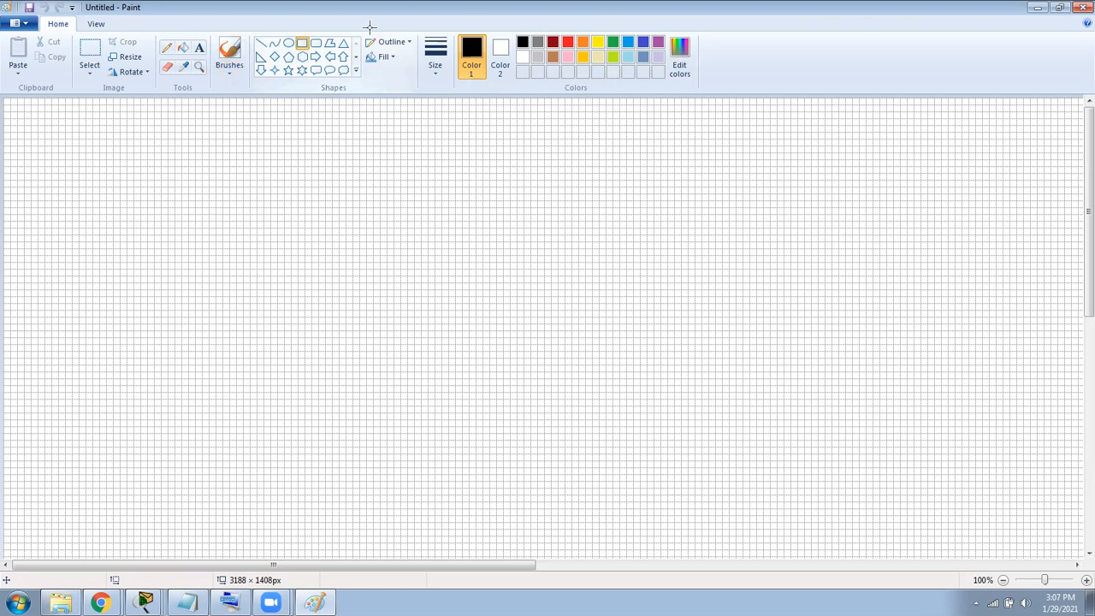
pyautogui.click(567, 42)
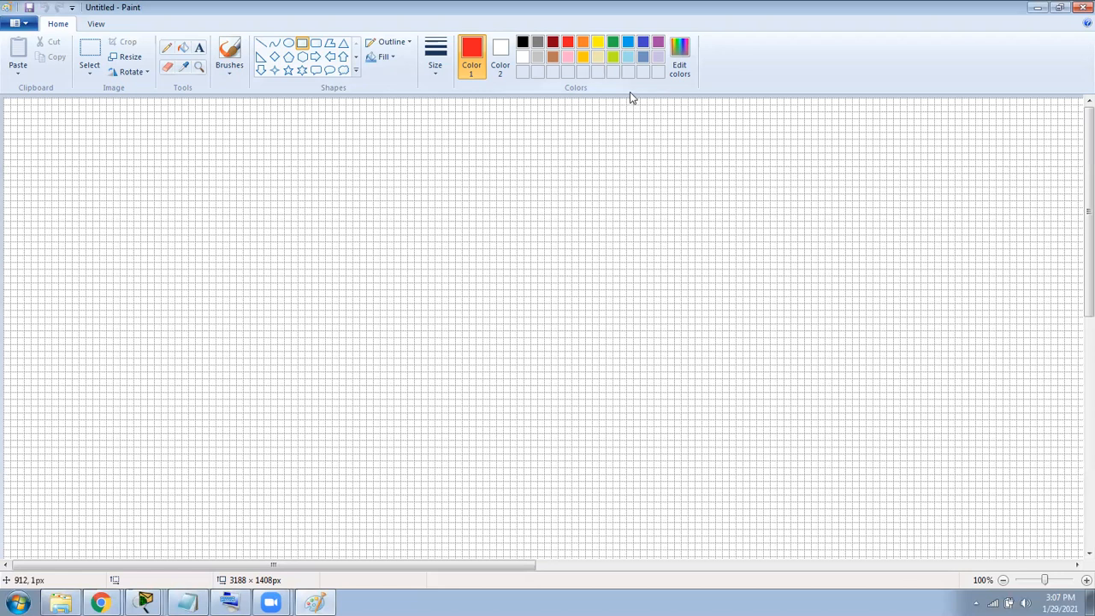
pyautogui.click(643, 57)
pyautogui.moveTo(375, 309); pyautogui.dragTo(498, 379)
pyautogui.click(413, 425)
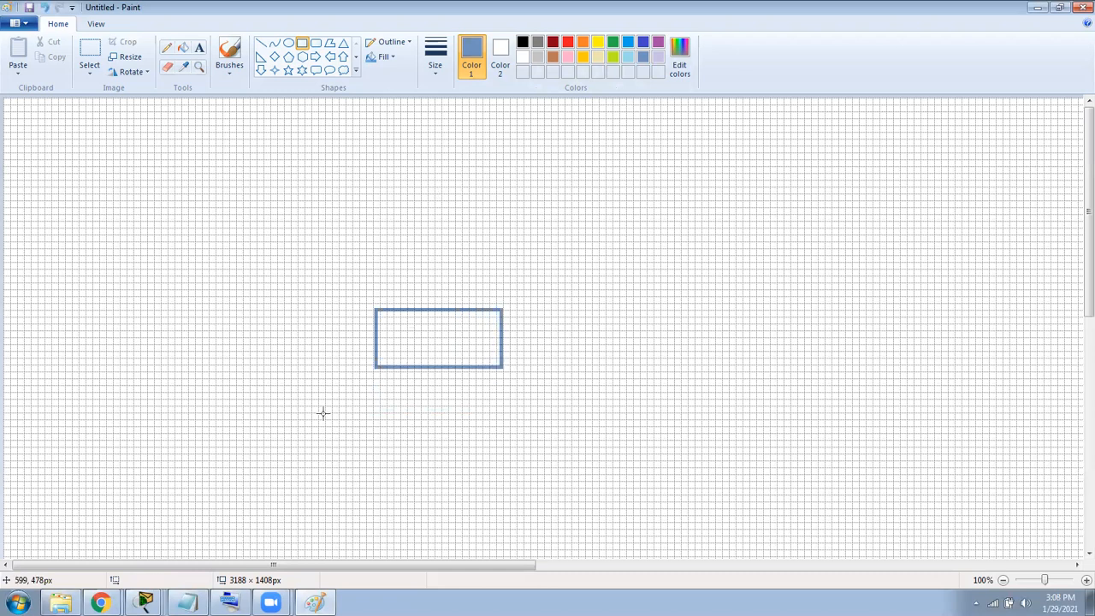
# Draw three smaller rectangles in a row below the first one, the last about 142 × 54 px.
pyautogui.moveTo(279, 414); pyautogui.dragTo(354, 453)
pyautogui.click(425, 418)
pyautogui.moveTo(409, 413); pyautogui.dragTo(483, 451)
pyautogui.click(528, 408)
pyautogui.moveTo(520, 411); pyautogui.dragTo(622, 448)
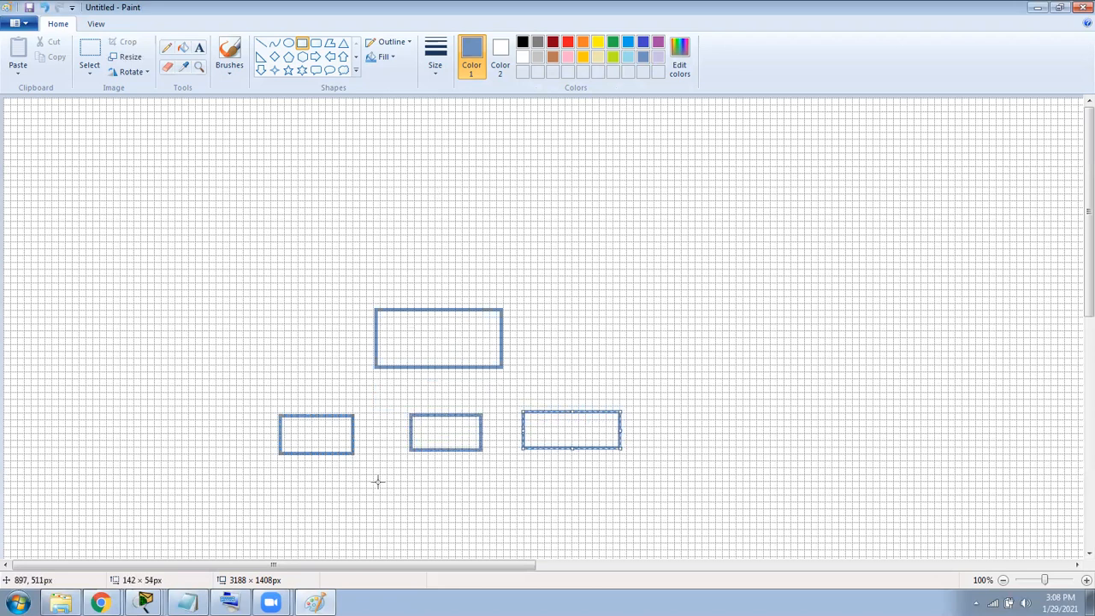
# Draw a pair of small boxes beneath each of the three lower rectangles.
pyautogui.moveTo(290, 478); pyautogui.dragTo(332, 507)
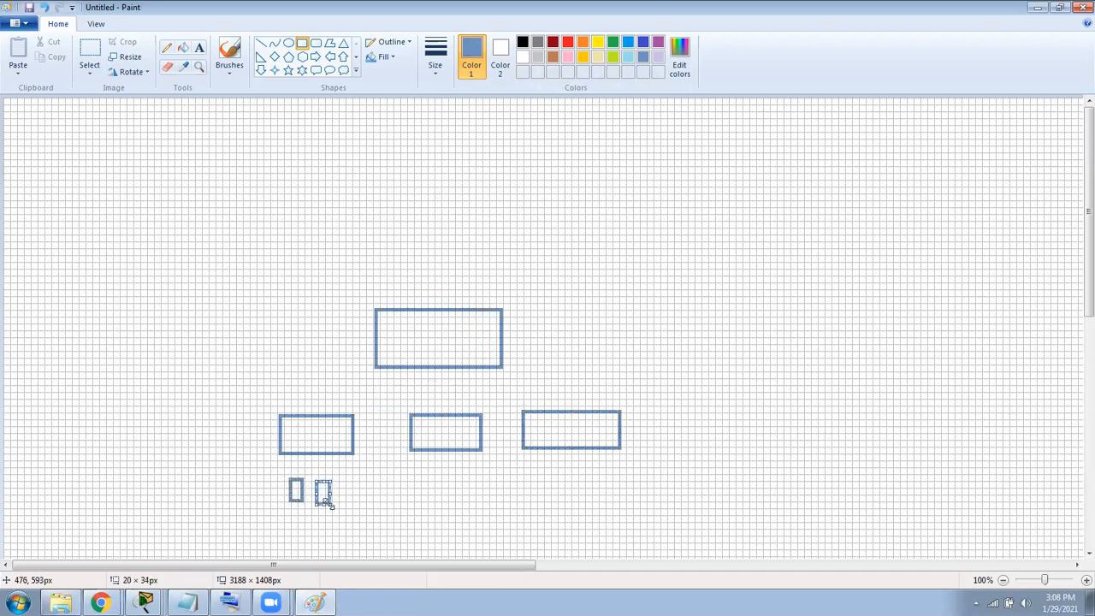
pyautogui.moveTo(421, 470)
pyautogui.mouseDown()
pyautogui.moveTo(442, 499)
pyautogui.moveTo(472, 498)
pyautogui.mouseUp()
pyautogui.moveTo(532, 470); pyautogui.dragTo(597, 498)
# Connect the large rectangle to each of the three rectangles below it with straight lines.
pyautogui.click(265, 45)
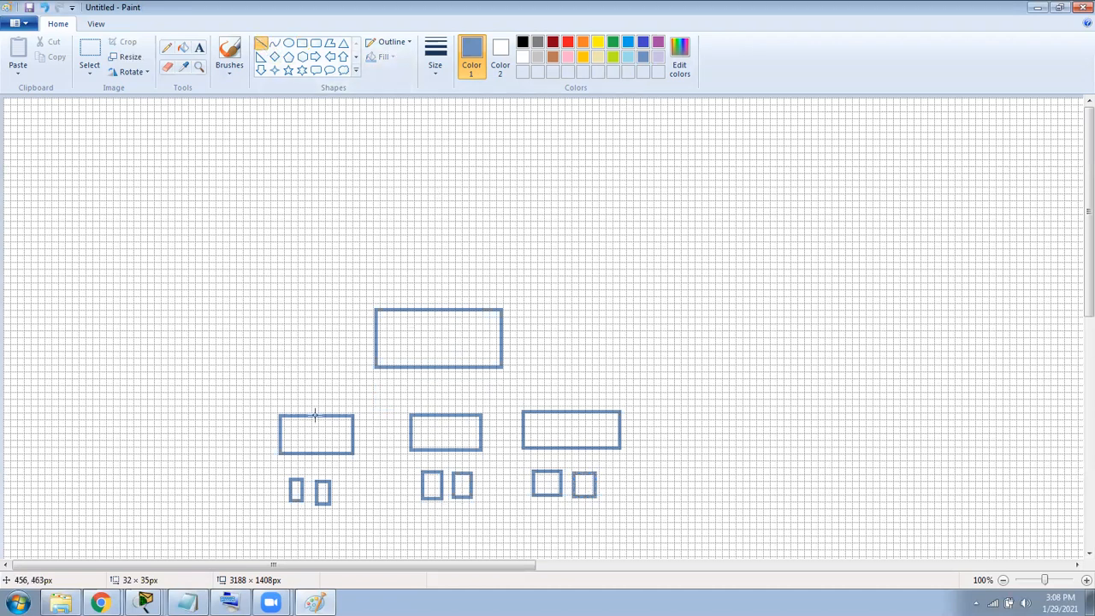
pyautogui.moveTo(327, 415); pyautogui.dragTo(403, 368)
pyautogui.moveTo(441, 419)
pyautogui.mouseDown()
pyautogui.moveTo(441, 369)
pyautogui.moveTo(544, 411)
pyautogui.mouseUp()
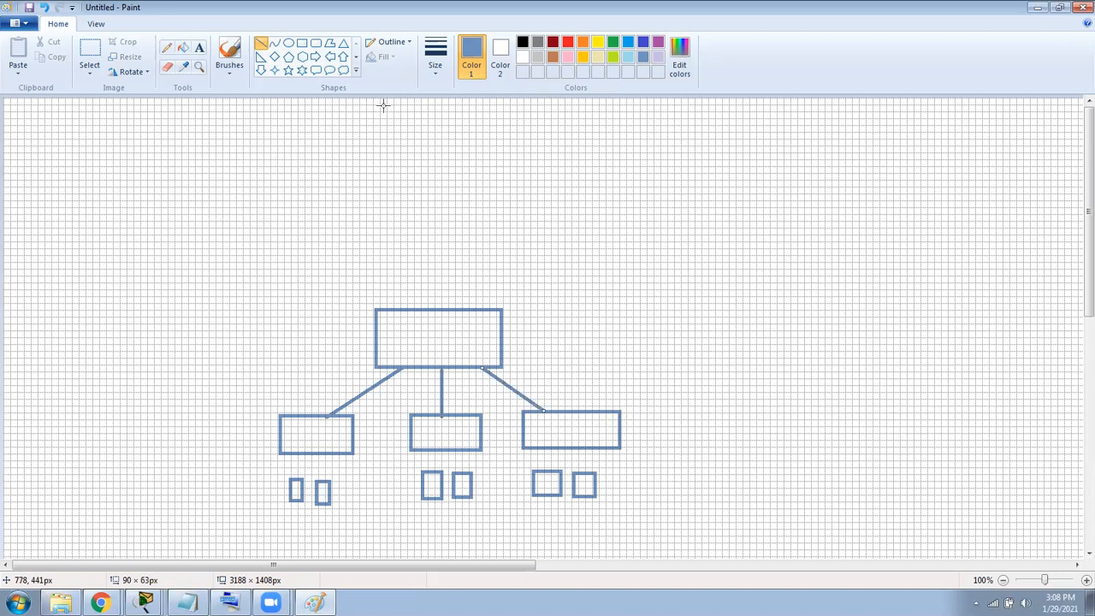
# Label each of the three middle-row rectangles "L2" with text inside the shape.
pyautogui.click(199, 47)
pyautogui.click(296, 434)
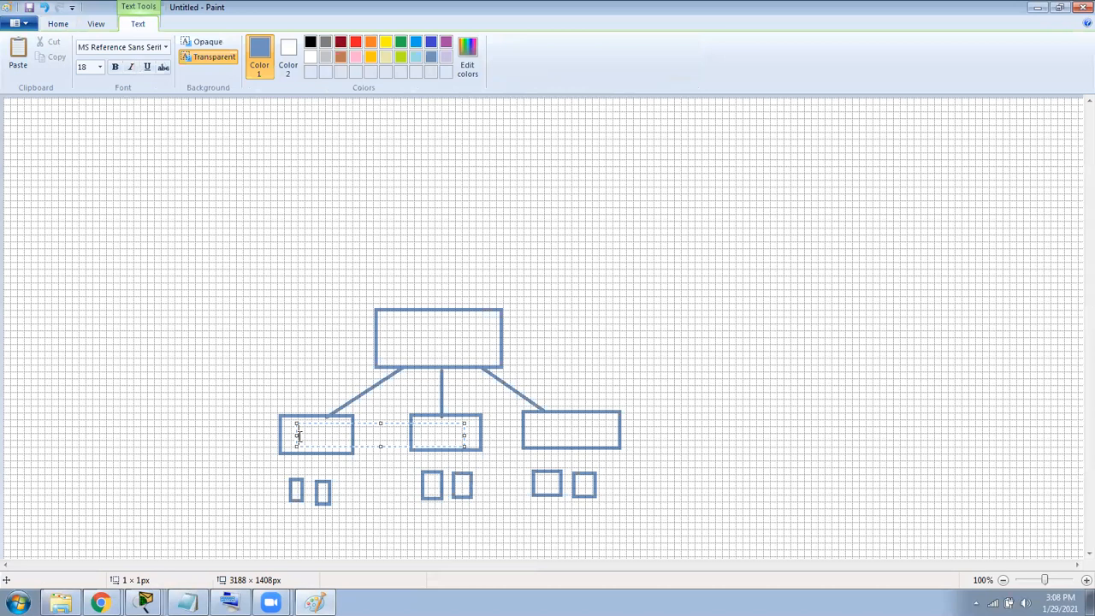
pyautogui.write('L2')
pyautogui.click(440, 459)
pyautogui.click(430, 432)
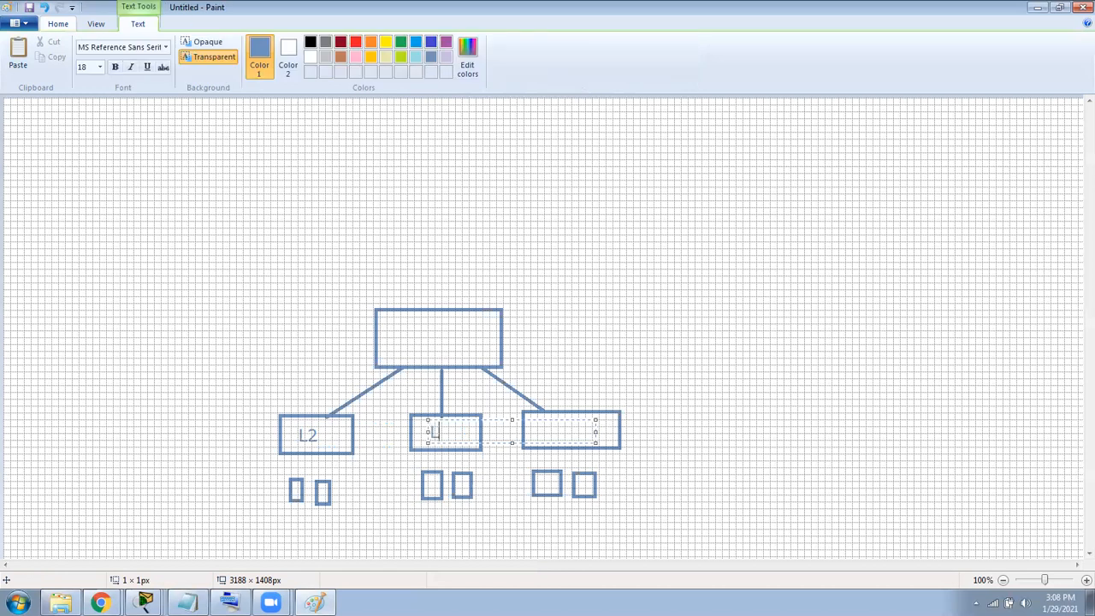
pyautogui.write('L2')
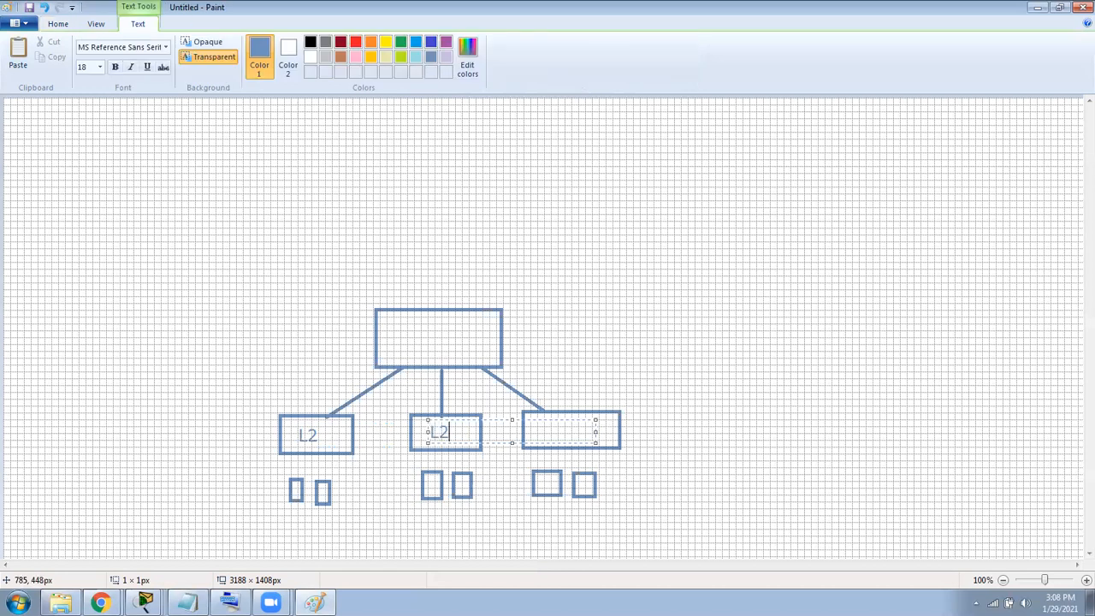
pyautogui.click(625, 336)
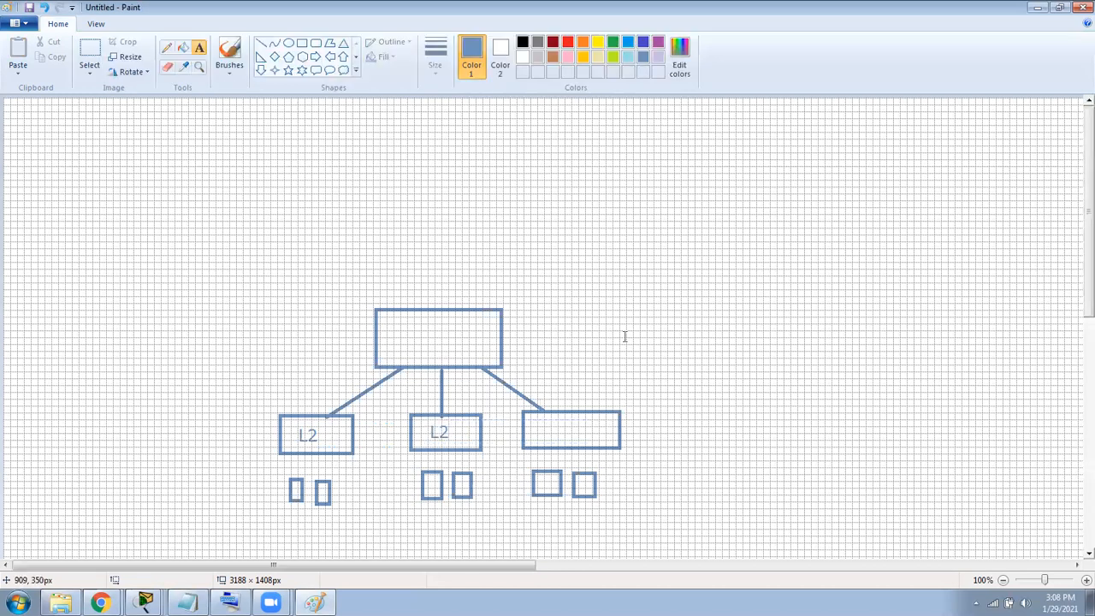
pyautogui.click(544, 417)
pyautogui.write('L2')
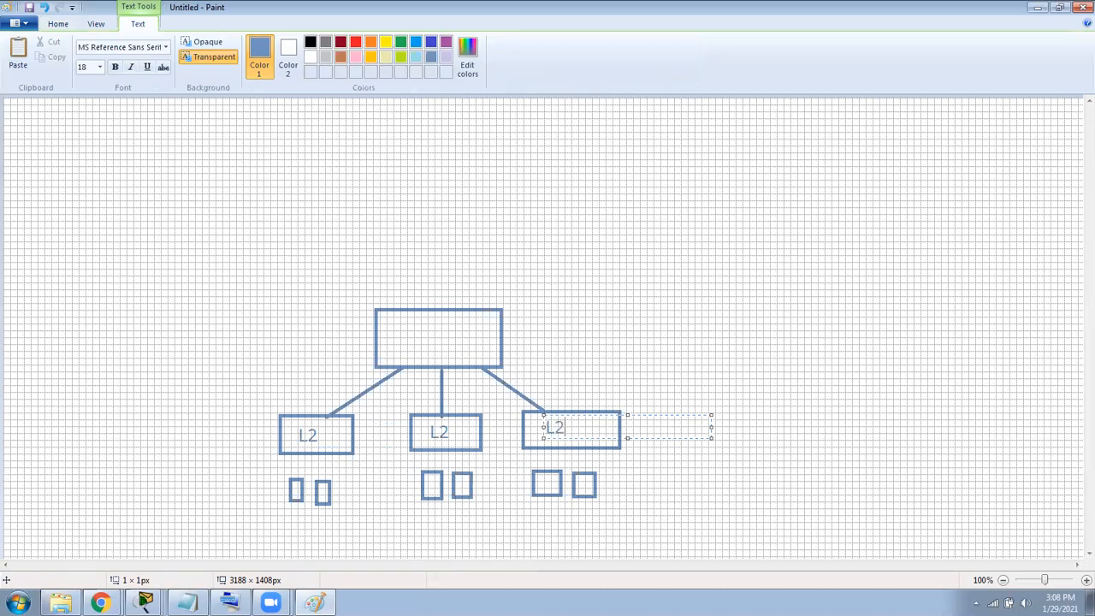
pyautogui.click(625, 325)
# Label the large rectangle above the L2 row "L3".
pyautogui.click(413, 325)
pyautogui.write('L3')
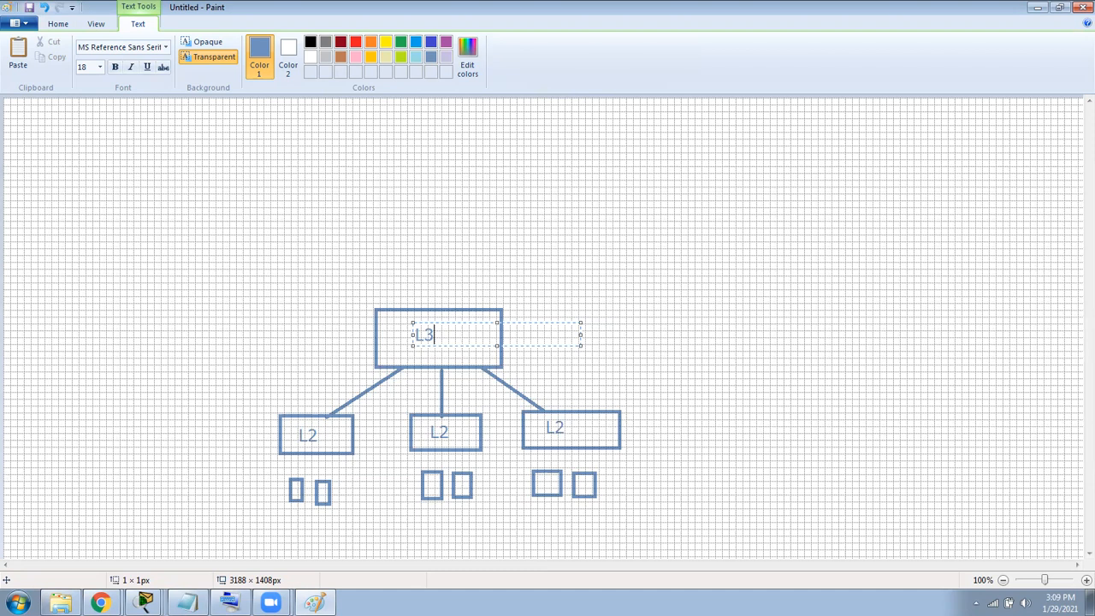
pyautogui.click(515, 235)
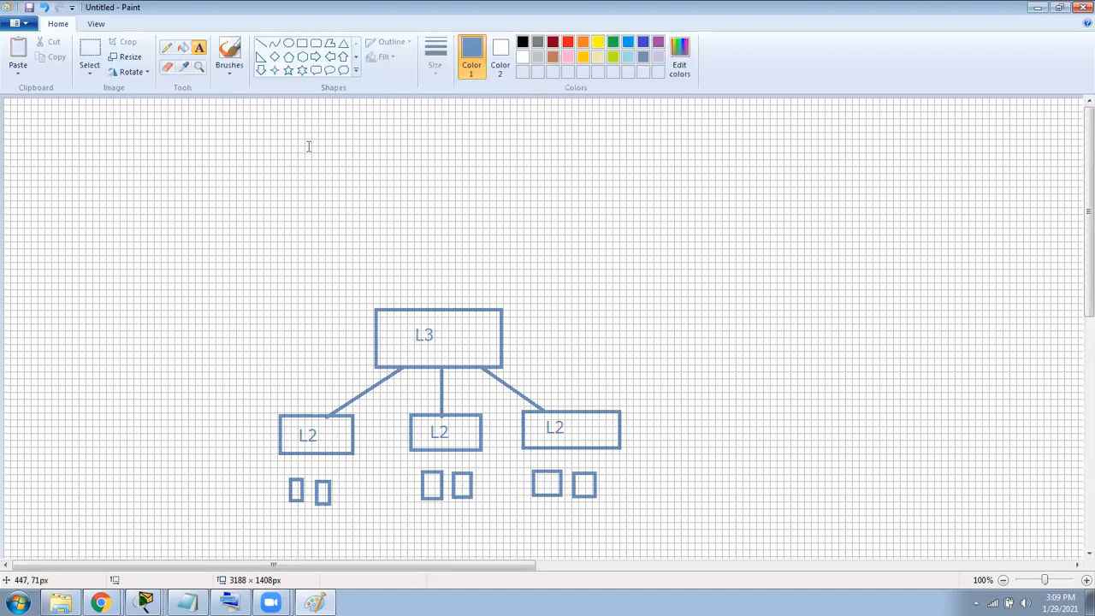
# Link the small boxes to their L2 rectangles with freehand pencil lines, adding an extra stroke beside the first pair.
pyautogui.click(168, 47)
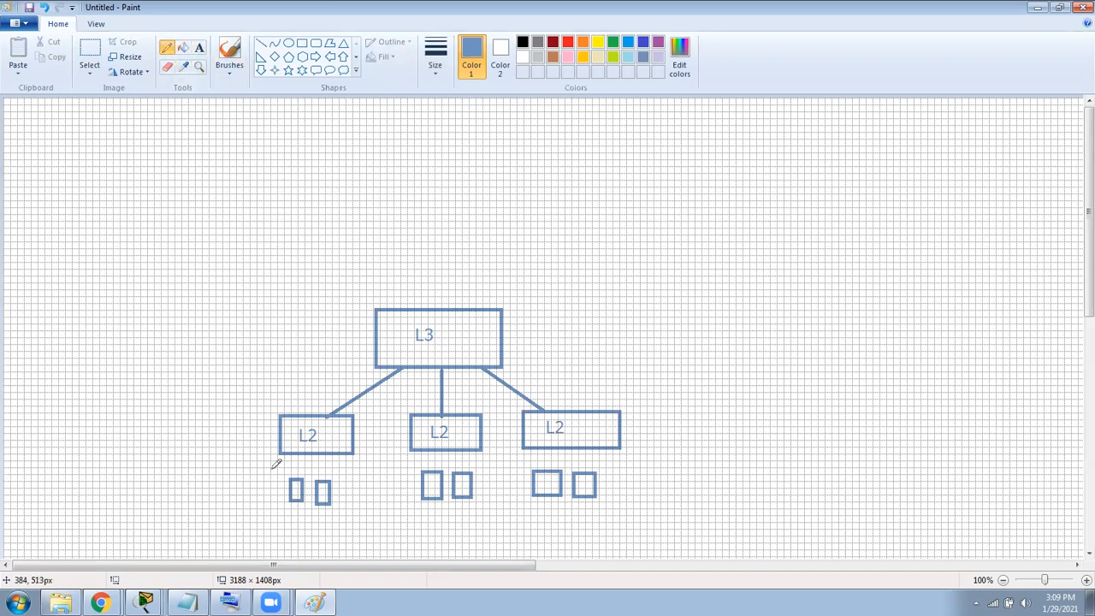
pyautogui.moveTo(295, 477)
pyautogui.mouseDown()
pyautogui.moveTo(316, 446)
pyautogui.moveTo(331, 454)
pyautogui.mouseUp()
pyautogui.moveTo(427, 471)
pyautogui.mouseDown()
pyautogui.moveTo(441, 447)
pyautogui.moveTo(464, 454)
pyautogui.mouseUp()
pyautogui.moveTo(545, 471)
pyautogui.mouseDown()
pyautogui.moveTo(555, 453)
pyautogui.moveTo(580, 451)
pyautogui.mouseUp()
pyautogui.moveTo(309, 439)
pyautogui.mouseDown()
pyautogui.moveTo(306, 459)
pyautogui.moveTo(311, 446)
pyautogui.moveTo(330, 452)
pyautogui.moveTo(270, 477)
pyautogui.mouseUp()
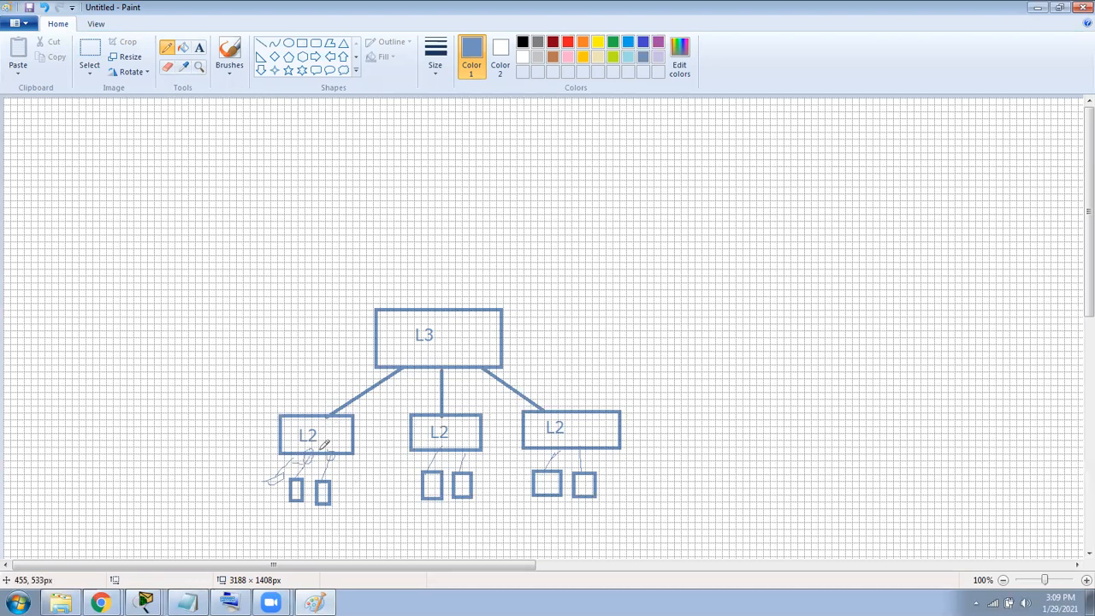
# Sketch pencil arrows along the three L2-to-L3 links and short strokes beside the L3 rectangle.
pyautogui.moveTo(340, 398)
pyautogui.mouseDown()
pyautogui.moveTo(360, 374)
pyautogui.moveTo(359, 386)
pyautogui.mouseUp()
pyautogui.moveTo(434, 399); pyautogui.dragTo(441, 387)
pyautogui.moveTo(503, 405)
pyautogui.mouseDown()
pyautogui.moveTo(492, 400)
pyautogui.moveTo(526, 387)
pyautogui.mouseUp()
pyautogui.moveTo(511, 325); pyautogui.dragTo(527, 317)
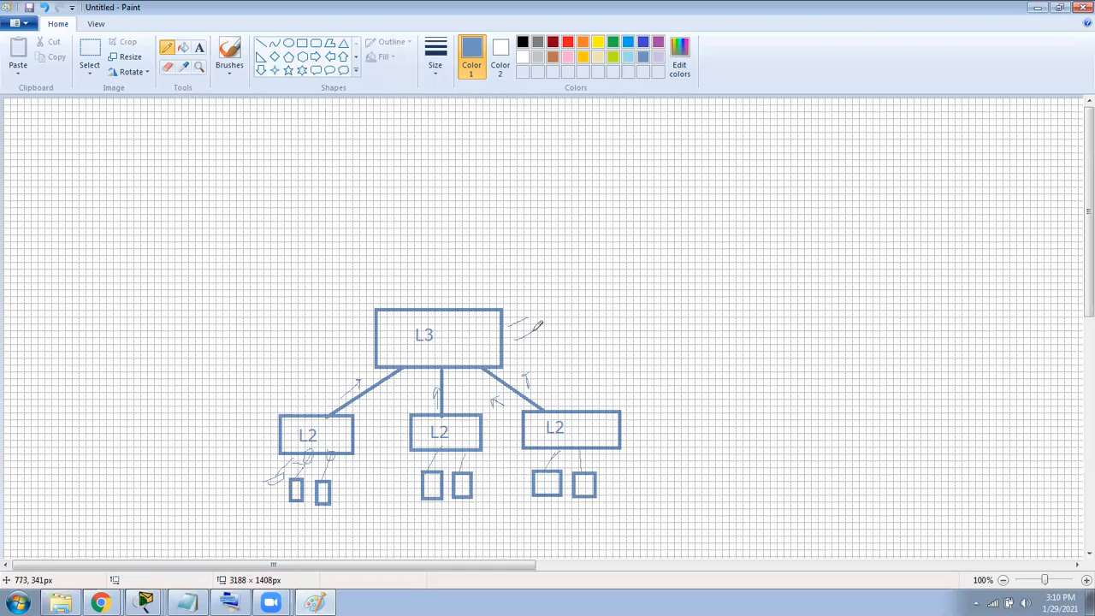
# Sketch a small lined box marked "R" linked to L3, and handwrite labels such as A and L1 around the first pair of small boxes.
pyautogui.moveTo(379, 334)
pyautogui.mouseDown()
pyautogui.moveTo(274, 299)
pyautogui.moveTo(308, 294)
pyautogui.moveTo(278, 320)
pyautogui.moveTo(280, 302)
pyautogui.mouseUp()
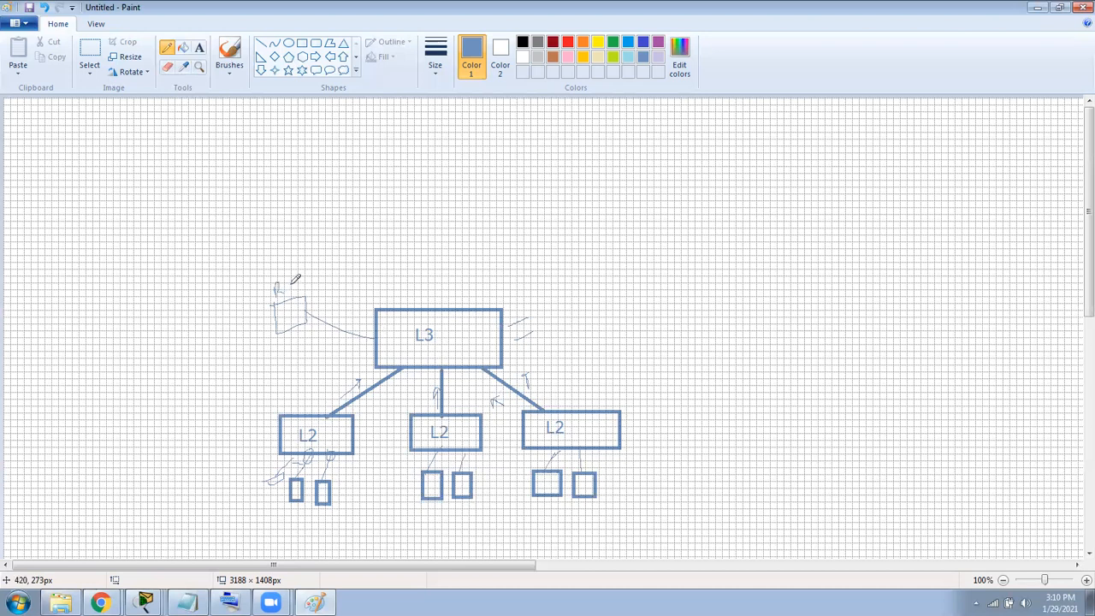
pyautogui.moveTo(287, 291); pyautogui.dragTo(307, 273)
pyautogui.moveTo(280, 309)
pyautogui.mouseDown()
pyautogui.moveTo(295, 303)
pyautogui.moveTo(300, 313)
pyautogui.mouseUp()
pyautogui.moveTo(340, 476)
pyautogui.mouseDown()
pyautogui.moveTo(331, 472)
pyautogui.moveTo(360, 492)
pyautogui.mouseUp()
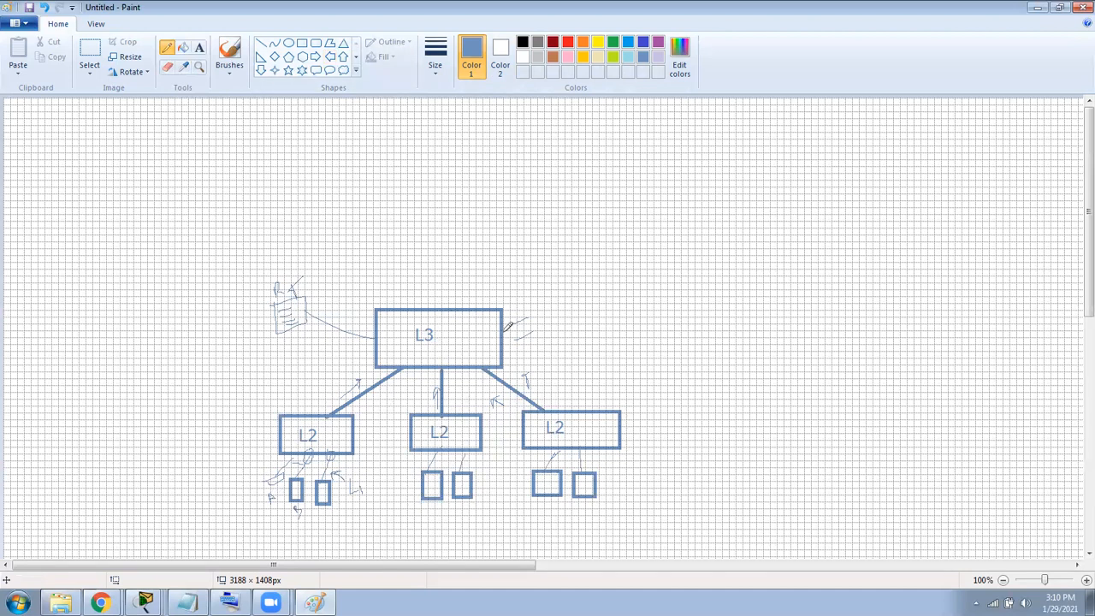
# Draw an oval above L3 and a cloud callout of about 128 × 100 px beside it, connected by a straight line.
pyautogui.click(263, 45)
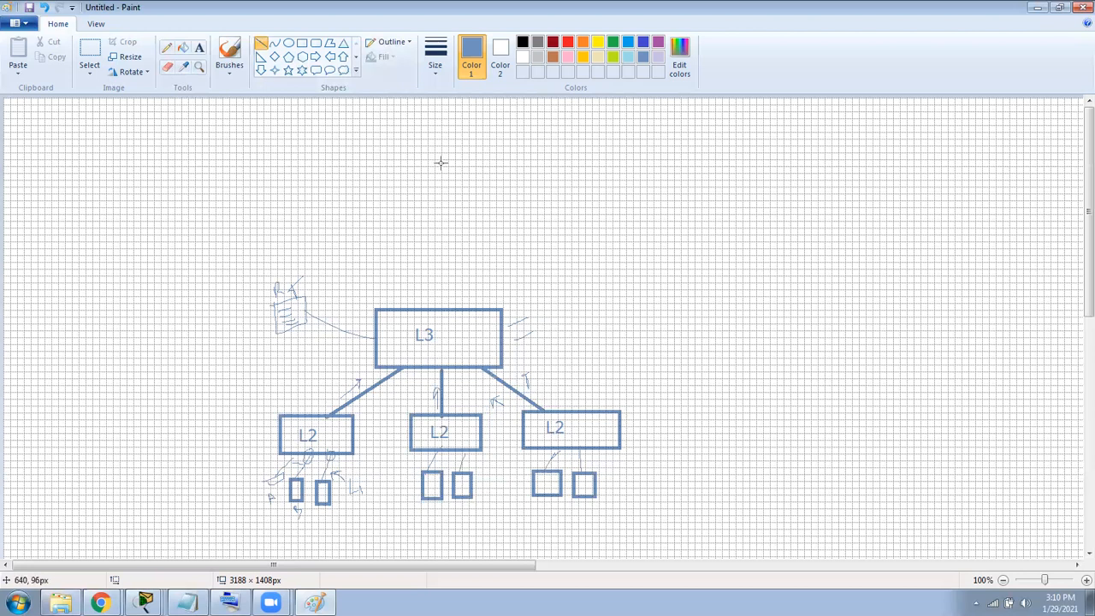
pyautogui.click(288, 42)
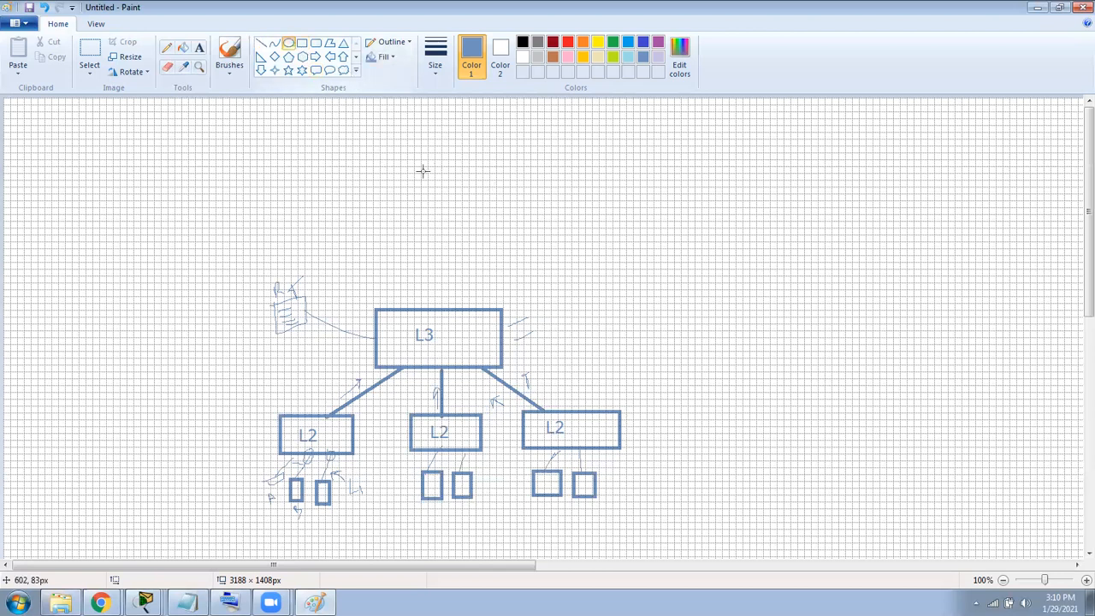
pyautogui.moveTo(414, 144); pyautogui.dragTo(433, 176)
pyautogui.click(343, 71)
pyautogui.moveTo(554, 107); pyautogui.dragTo(645, 178)
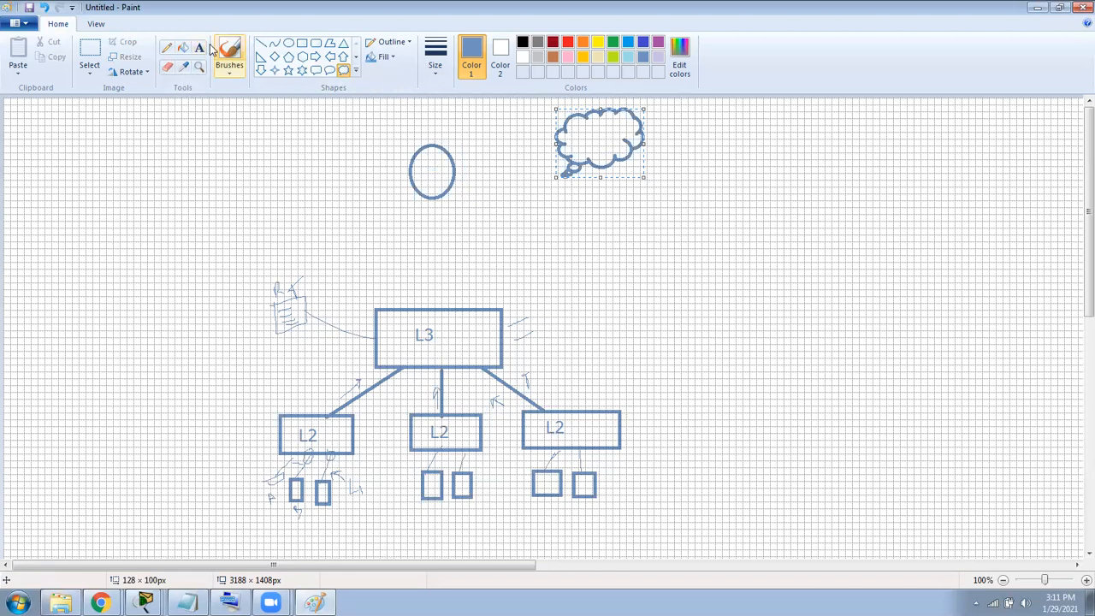
pyautogui.click(261, 43)
pyautogui.moveTo(455, 162); pyautogui.dragTo(557, 133)
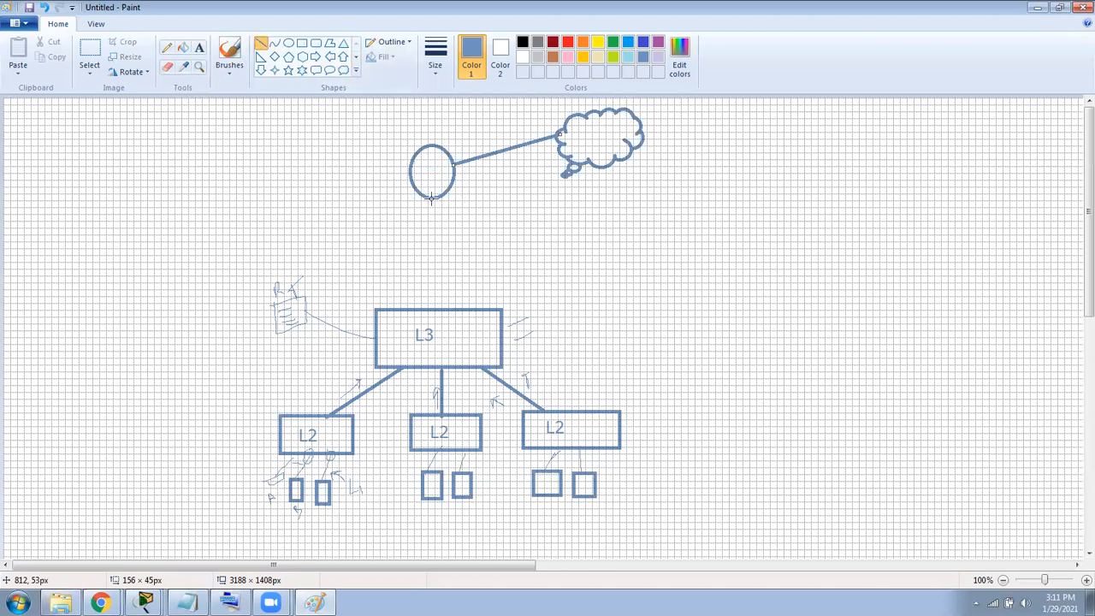
# Connect the oval to the L3 rectangle with a straight line and annotate the link with freehand pencil marks and an arrow.
pyautogui.moveTo(431, 197); pyautogui.dragTo(435, 310)
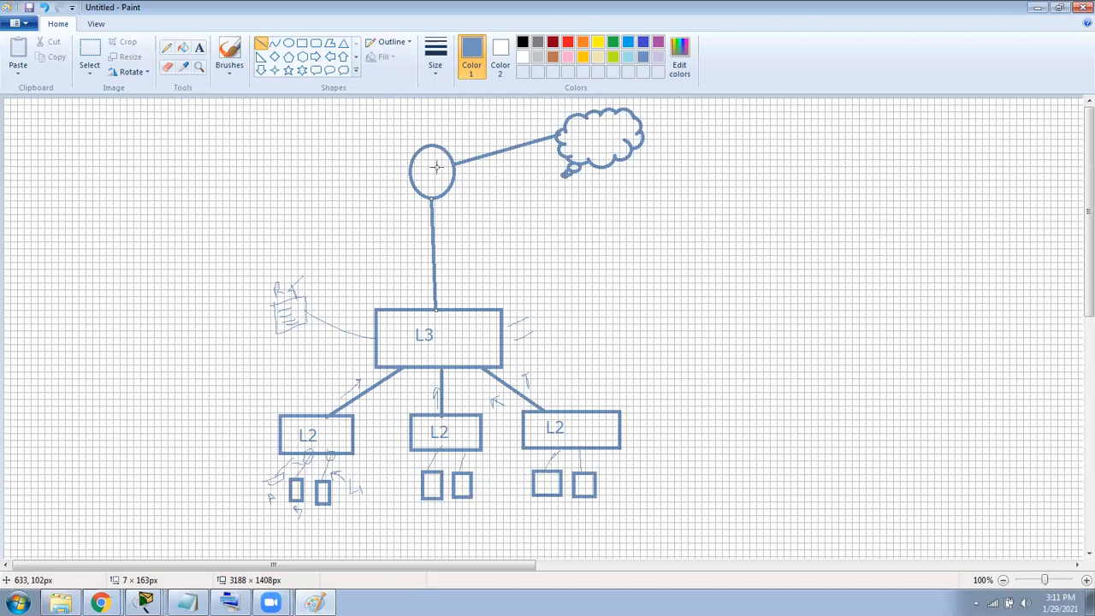
pyautogui.click(172, 51)
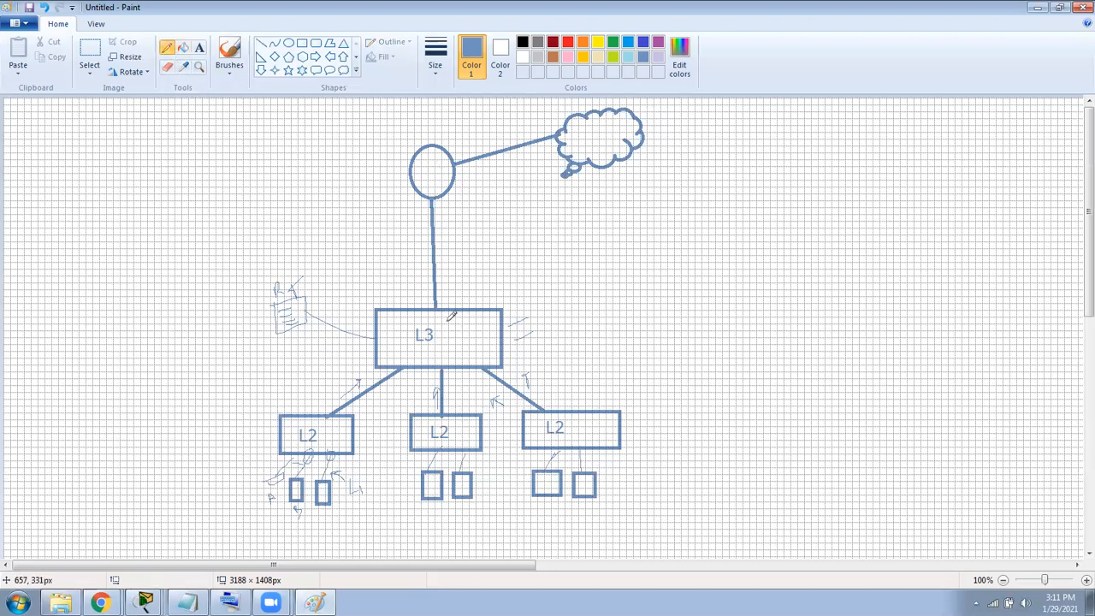
pyautogui.moveTo(451, 295)
pyautogui.mouseDown()
pyautogui.moveTo(444, 233)
pyautogui.moveTo(458, 232)
pyautogui.moveTo(429, 203)
pyautogui.mouseUp()
pyautogui.moveTo(433, 304)
pyautogui.mouseDown()
pyautogui.moveTo(438, 312)
pyautogui.moveTo(430, 301)
pyautogui.mouseUp()
pyautogui.moveTo(406, 220); pyautogui.dragTo(422, 203)
pyautogui.moveTo(403, 305); pyautogui.dragTo(421, 294)
pyautogui.moveTo(462, 267); pyautogui.dragTo(477, 250)
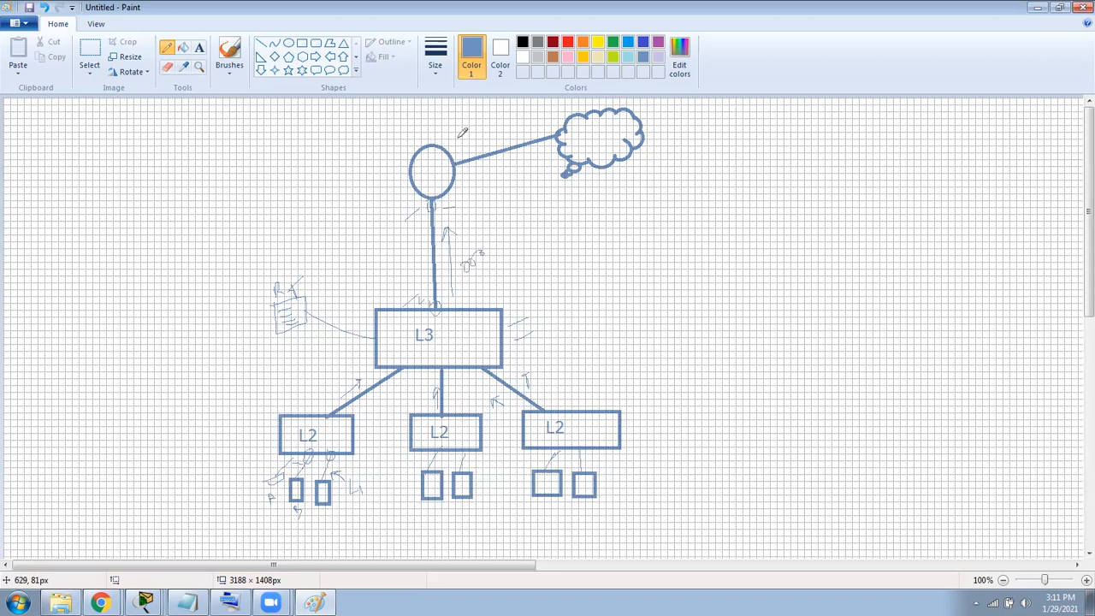
pyautogui.moveTo(459, 138); pyautogui.dragTo(524, 121)
# Undo the pencil annotations around the oval and the line joining it to the L3 rectangle.
pyautogui.hotkey('ctrl', 'z')
pyautogui.hotkey('ctrl', 'z')
pyautogui.hotkey('ctrl', 'z')
pyautogui.hotkey('ctrl', 'z')
pyautogui.hotkey('ctrl', 'z')
pyautogui.hotkey('ctrl', 'z')
pyautogui.hotkey('ctrl', 'z')
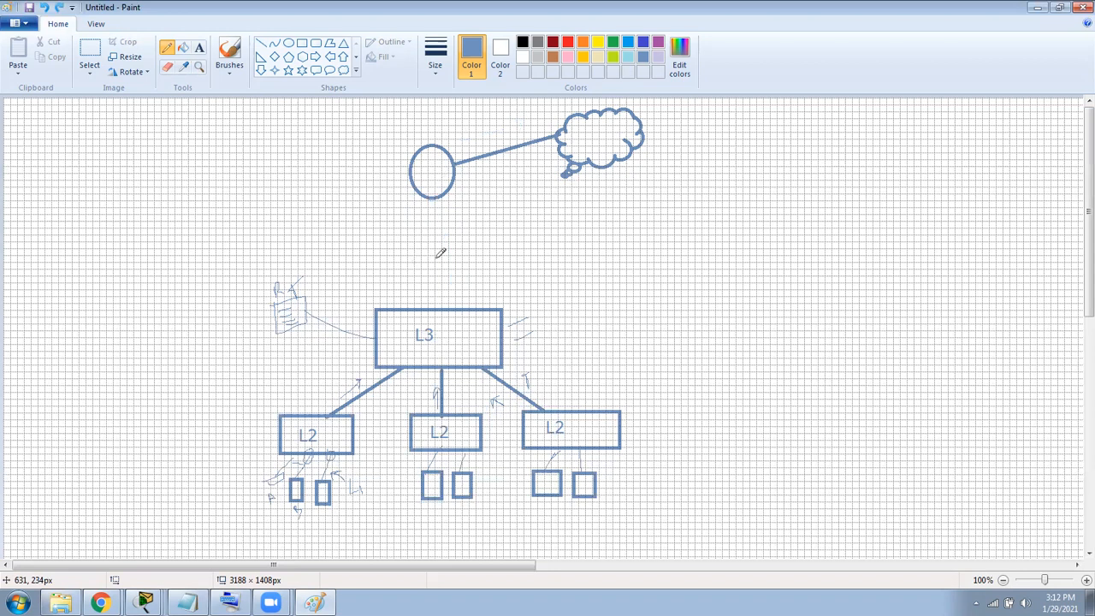
# Draw a red rectangle of about 144 × 67 px between the oval and the L3 rectangle.
pyautogui.click(303, 44)
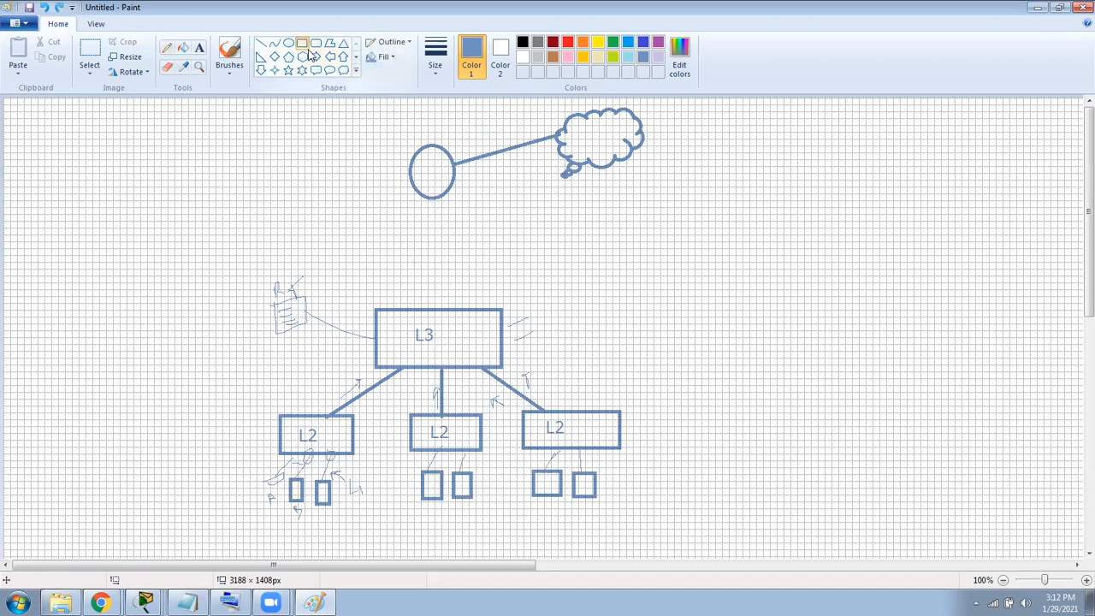
pyautogui.click(567, 41)
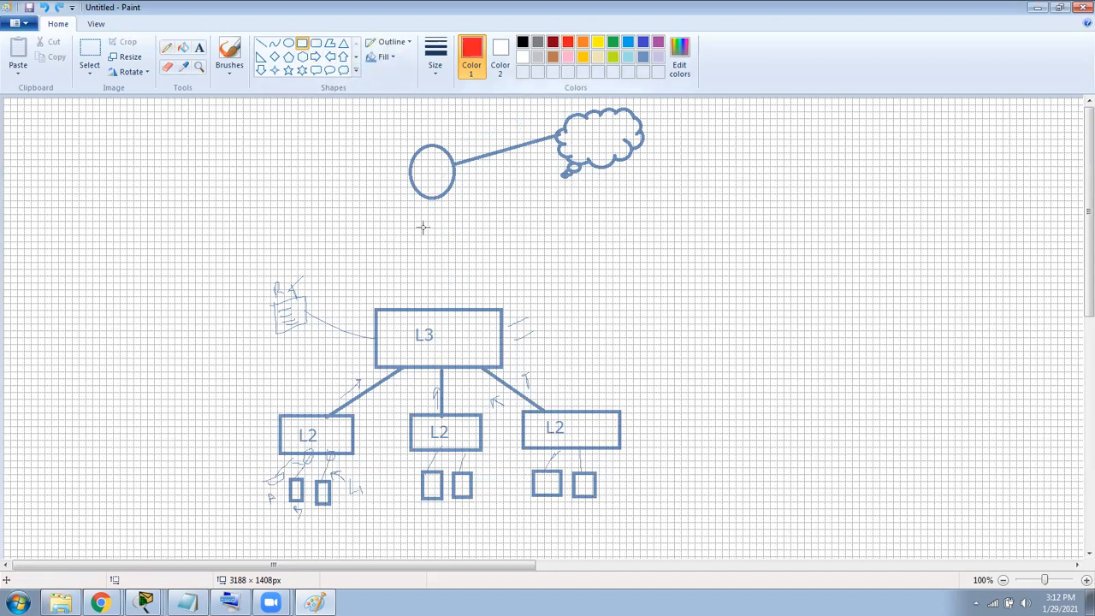
pyautogui.moveTo(389, 231)
pyautogui.mouseDown()
pyautogui.moveTo(471, 254)
pyautogui.moveTo(489, 277)
pyautogui.moveTo(456, 254)
pyautogui.mouseUp()
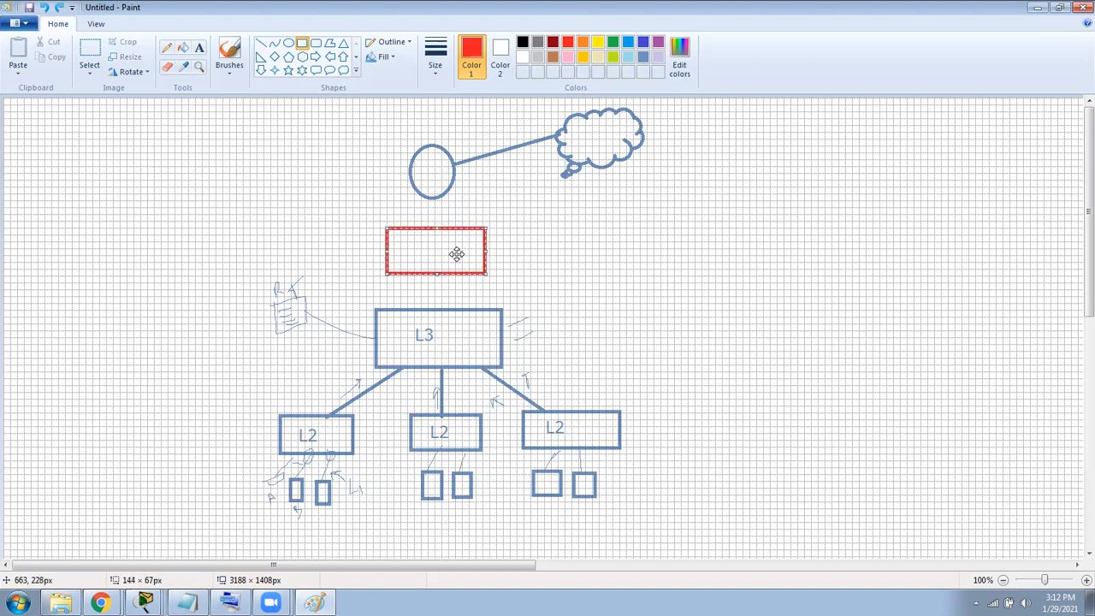
pyautogui.click(541, 233)
# Connect the red rectangle to the oval above and the L3 rectangle below with green lines.
pyautogui.click(261, 43)
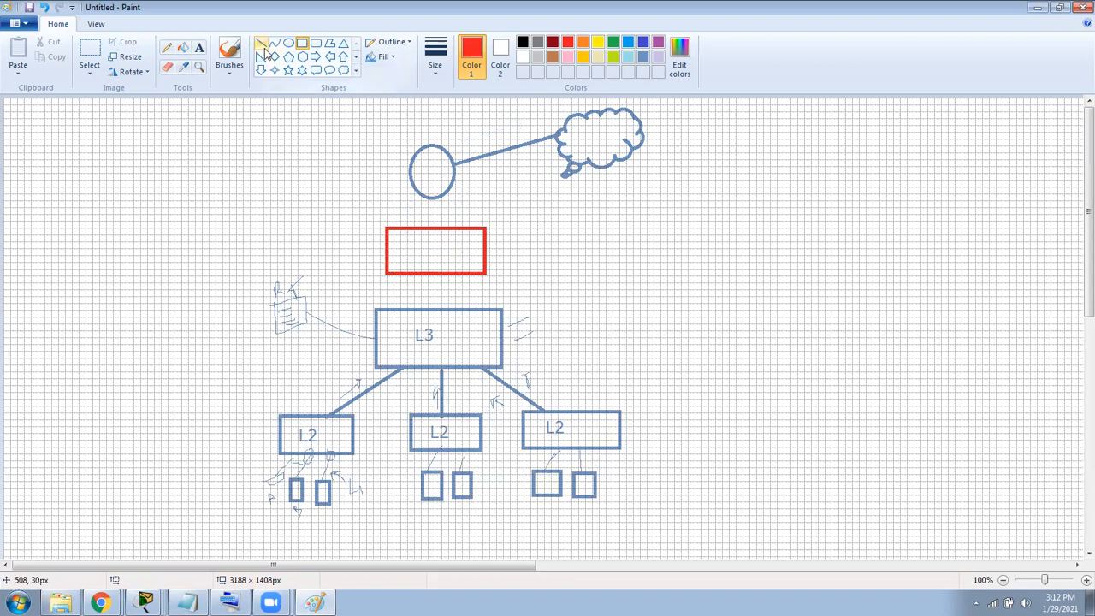
pyautogui.moveTo(432, 198); pyautogui.dragTo(432, 225)
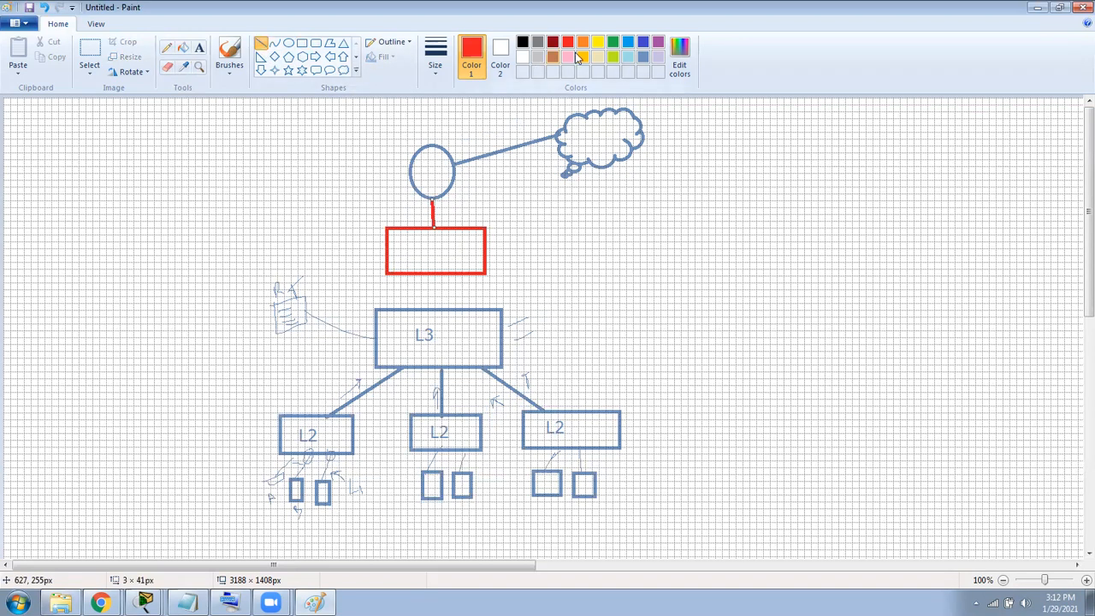
pyautogui.click(612, 43)
pyautogui.moveTo(432, 275); pyautogui.dragTo(433, 311)
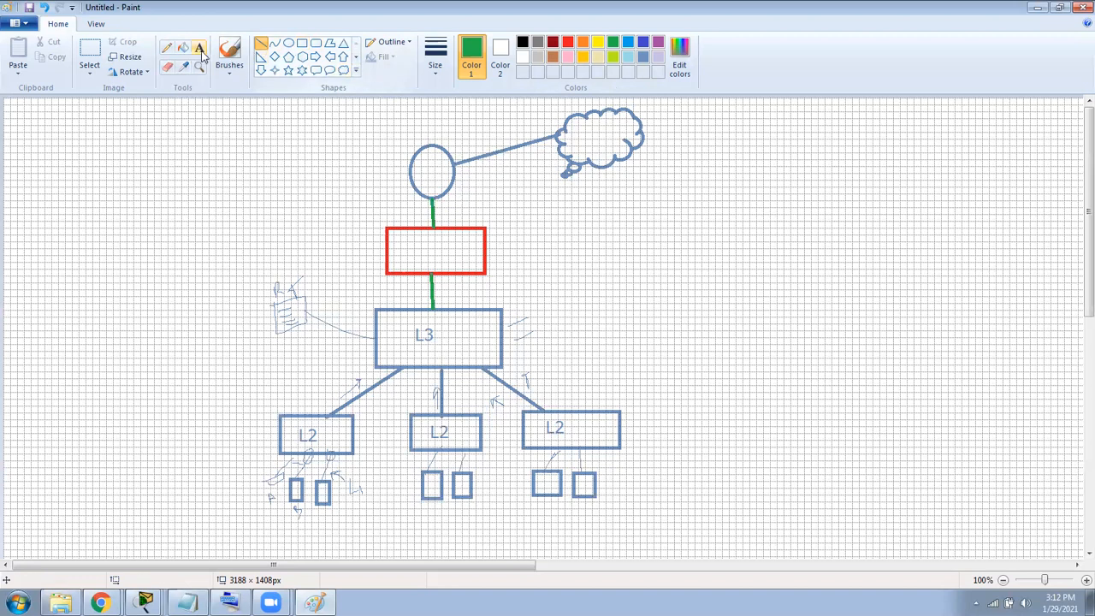
# Erase the green line between the oval and the red rectangle and redraw it as a red line.
pyautogui.click(167, 67)
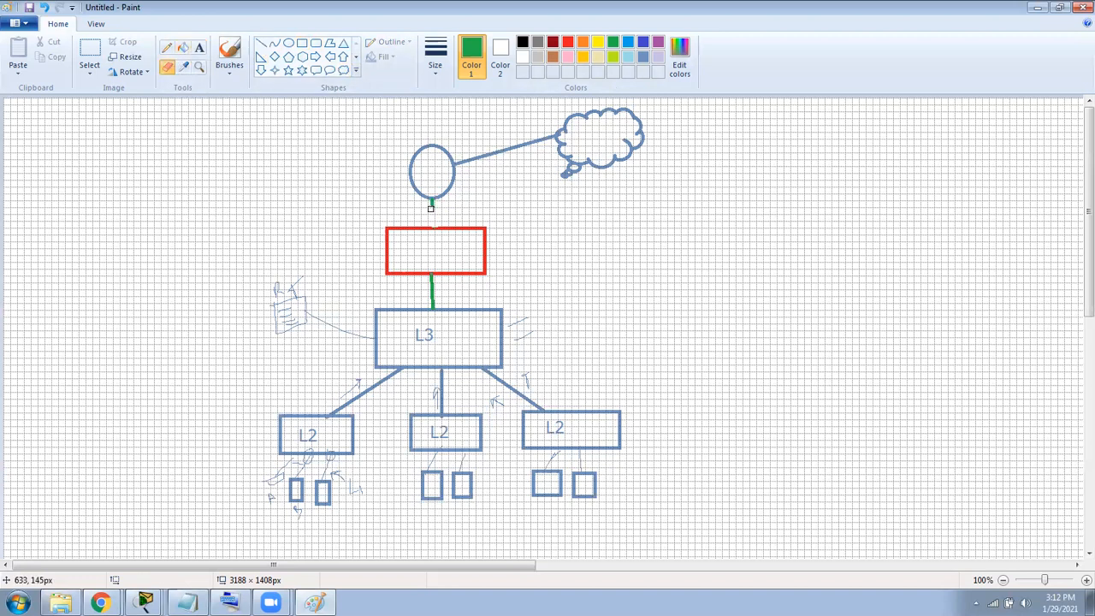
pyautogui.click(262, 45)
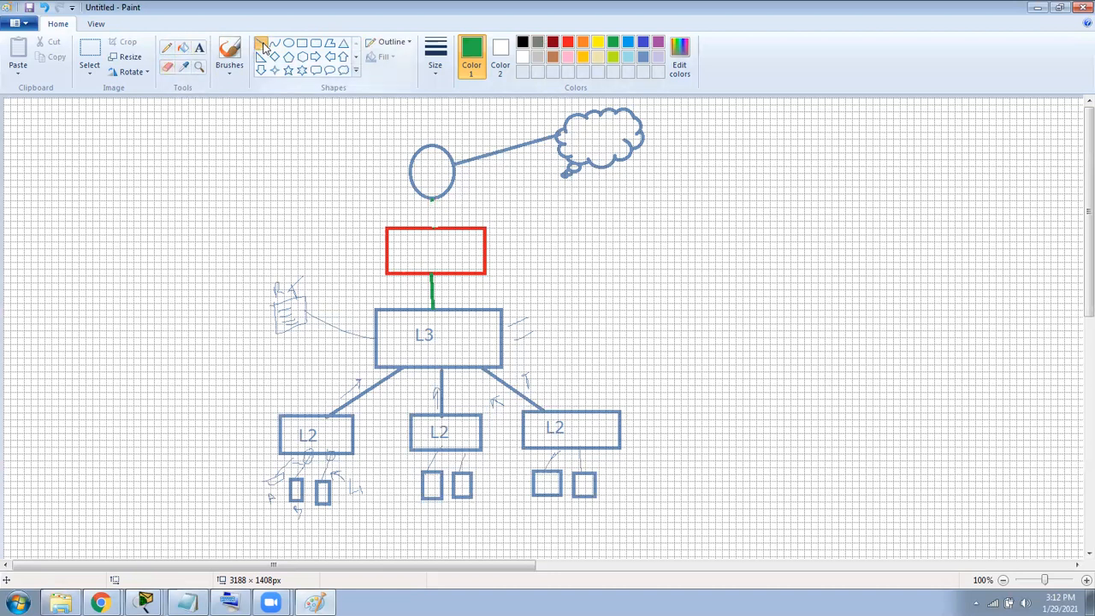
pyautogui.click(567, 42)
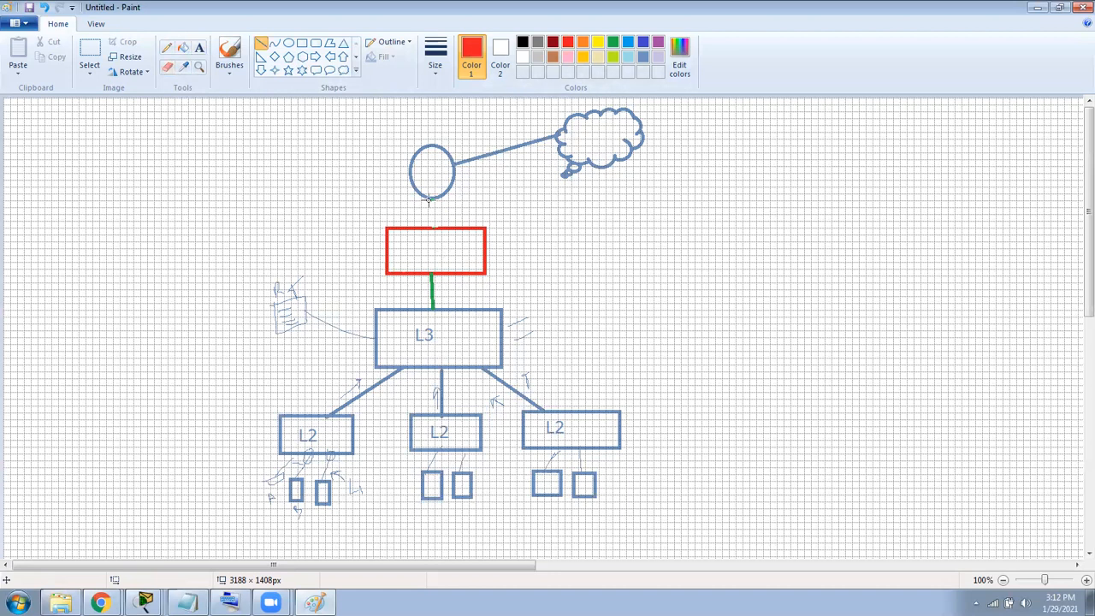
pyautogui.moveTo(432, 198); pyautogui.dragTo(434, 227)
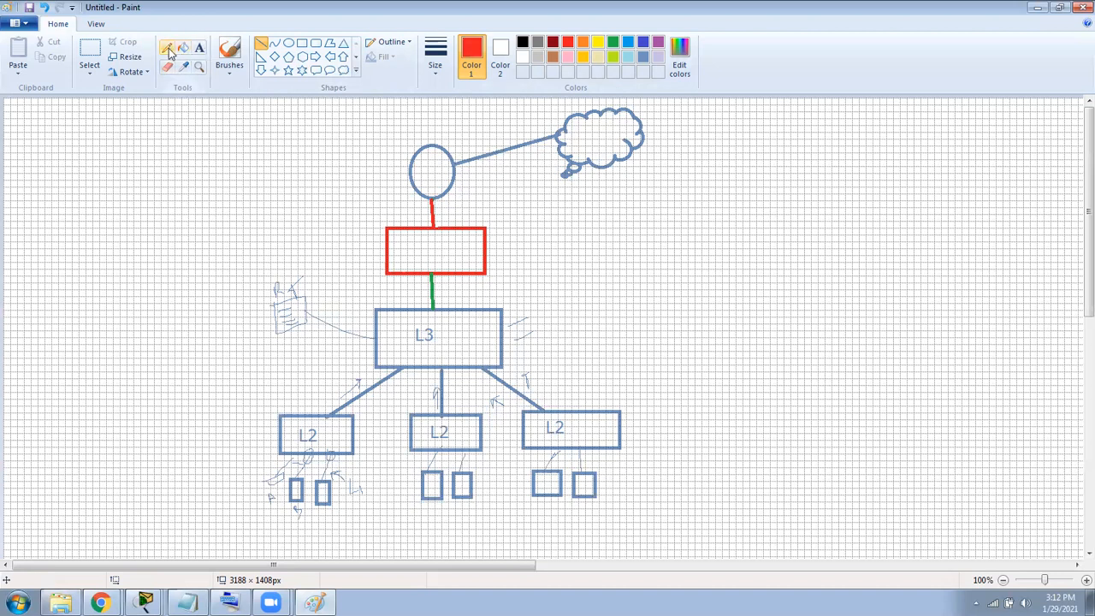
# Label the red rectangle "ASA" and the oval "ISP RTR" in red text.
pyautogui.click(198, 47)
pyautogui.click(408, 250)
pyautogui.write('ASA')
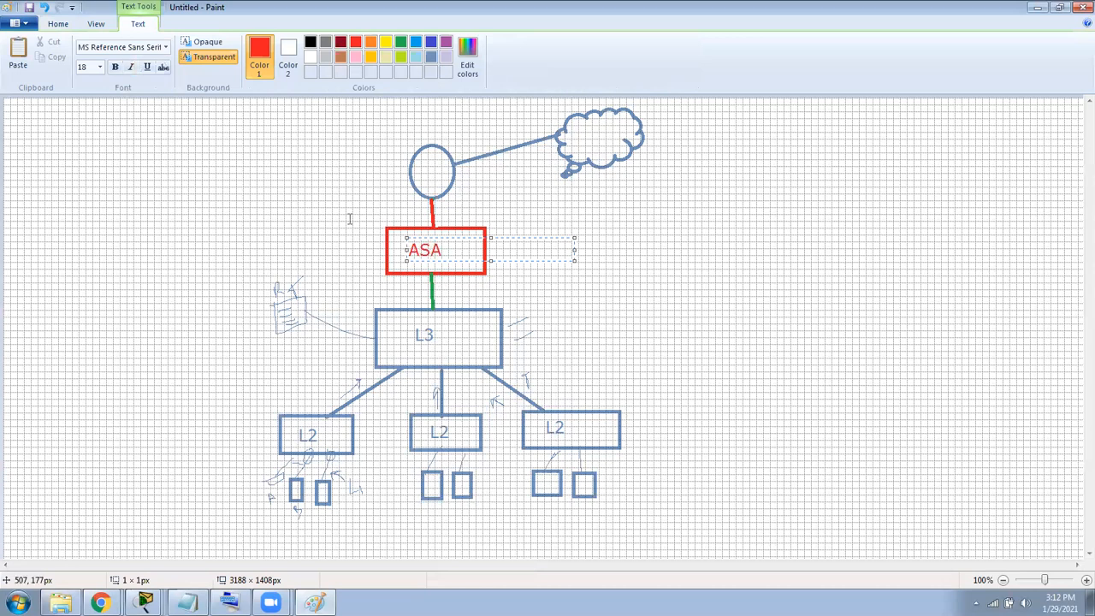
pyautogui.click(422, 183)
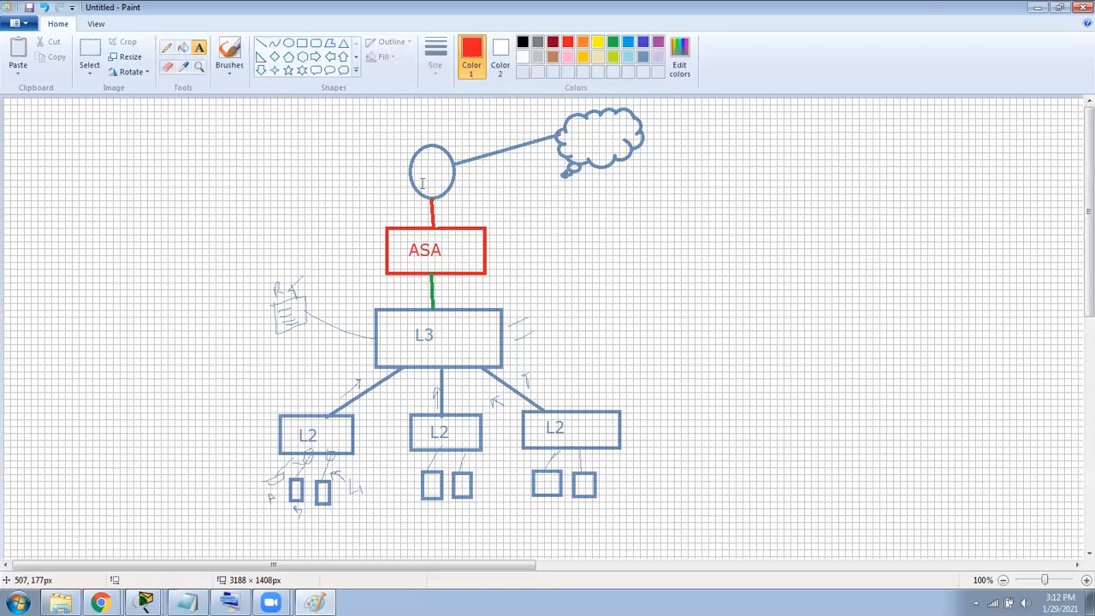
pyautogui.click(408, 132)
pyautogui.write('ISP RTR')
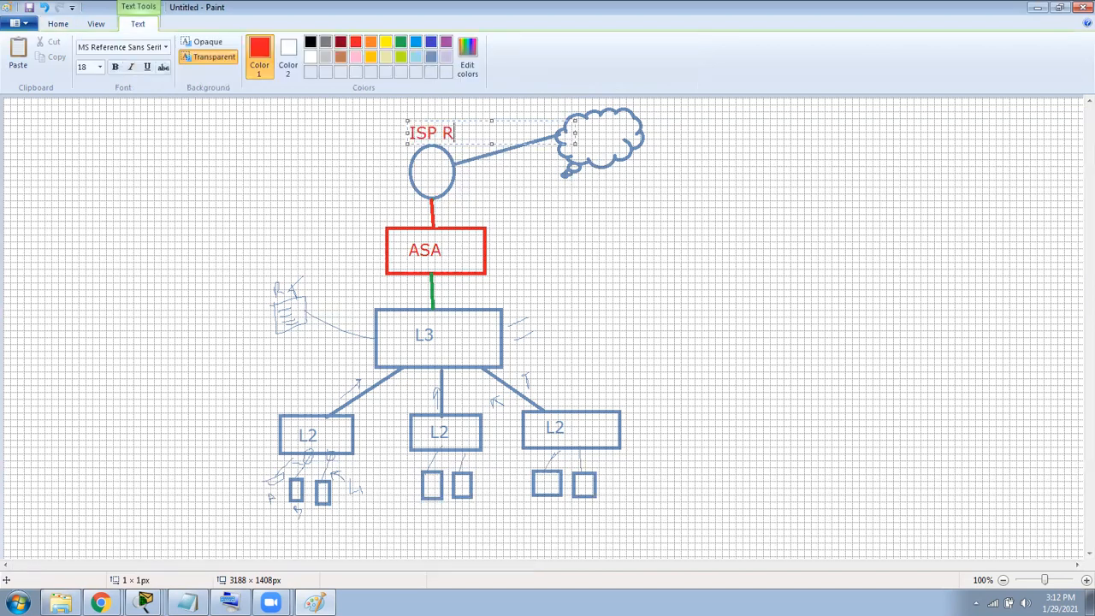
pyautogui.click(501, 191)
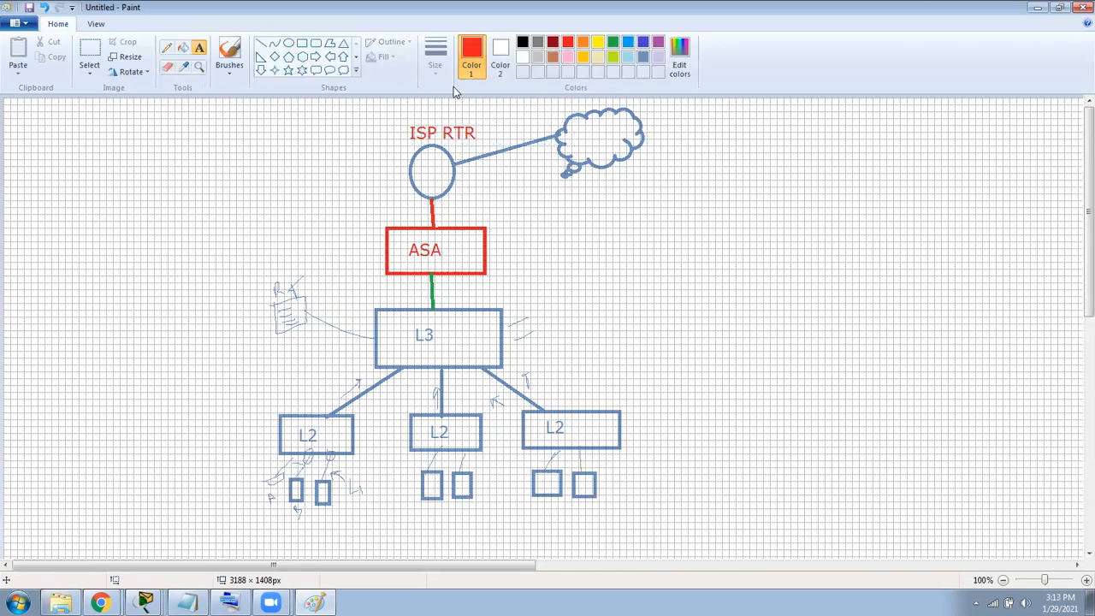
# Draw a small upright red rectangle beside the cloud and link it to the cloud with a thin pencil line.
pyautogui.click(304, 44)
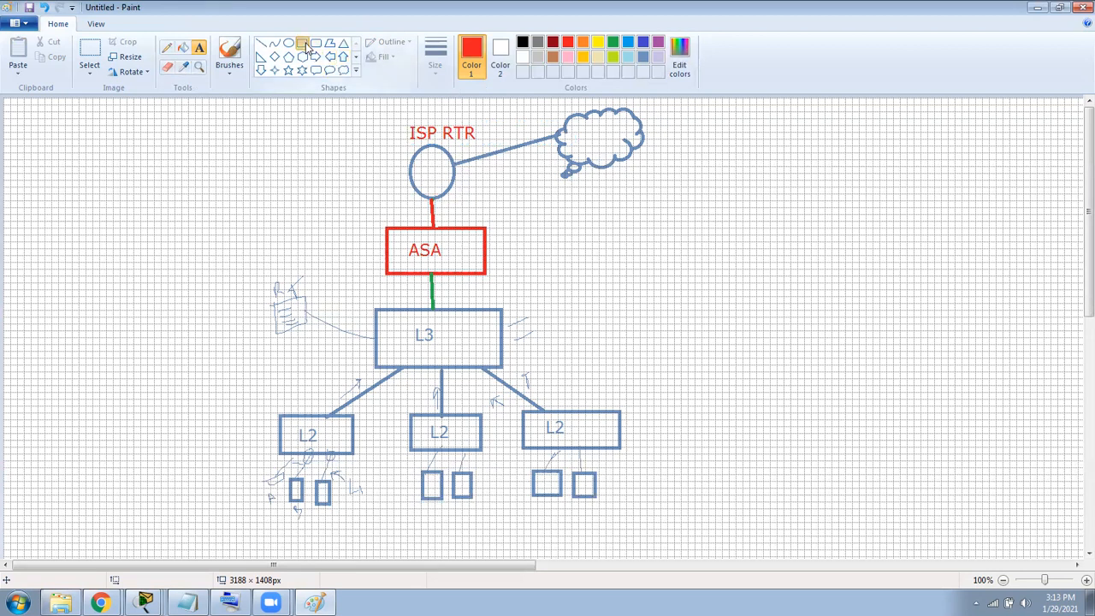
pyautogui.moveTo(652, 129); pyautogui.dragTo(675, 175)
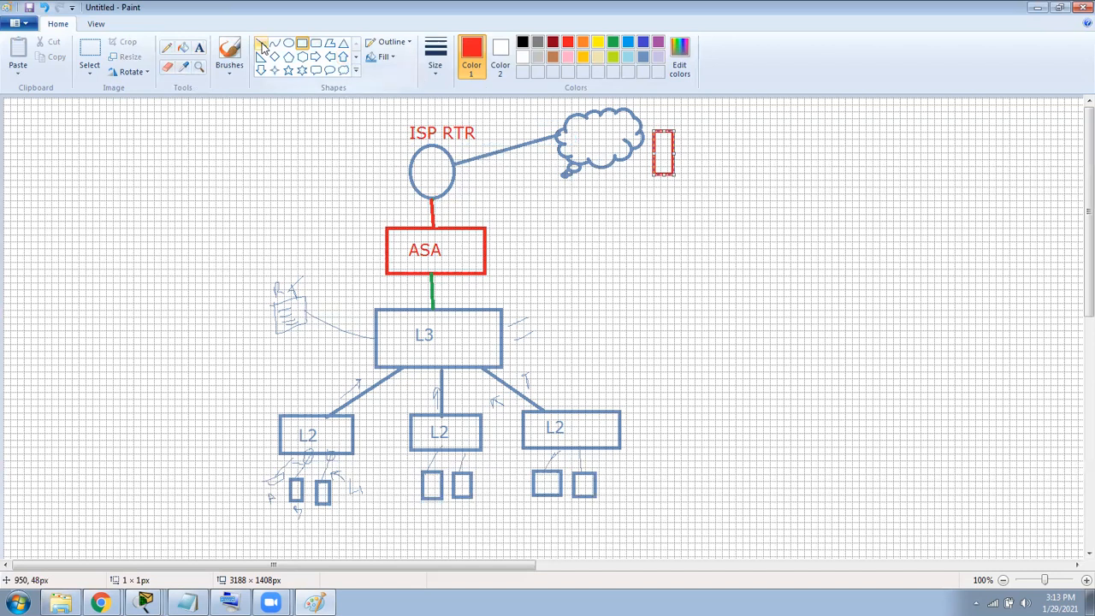
pyautogui.click(167, 47)
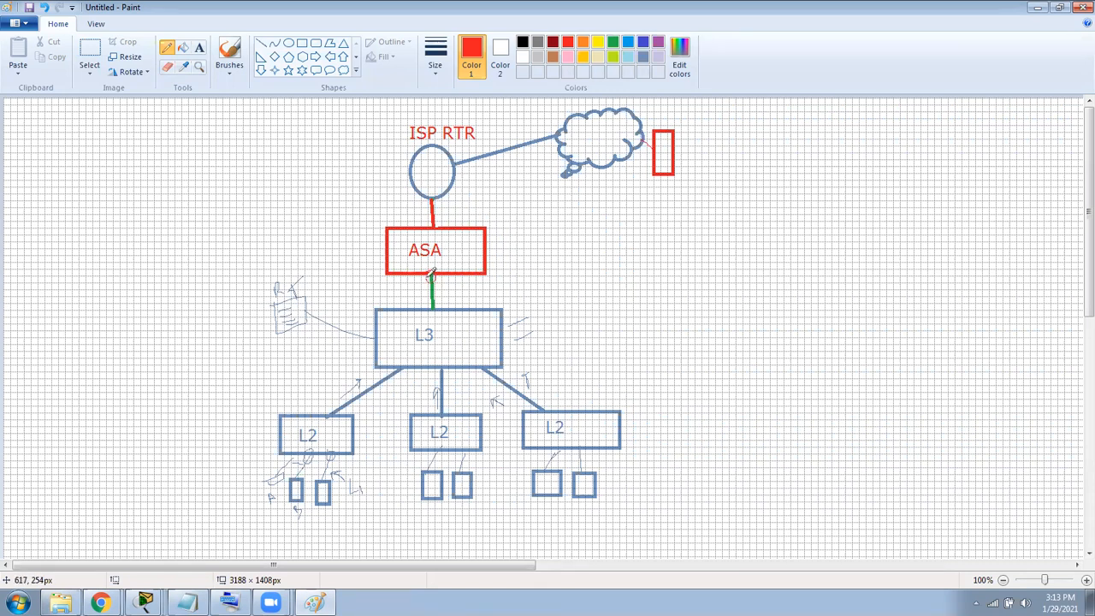
# Mark both ASA links in red pencil with circled ends, small arrows, "/30" by the upper link and a callout line from the lower.
pyautogui.moveTo(431, 299); pyautogui.dragTo(430, 300)
pyautogui.moveTo(433, 214)
pyautogui.mouseDown()
pyautogui.moveTo(438, 225)
pyautogui.moveTo(412, 207)
pyautogui.moveTo(417, 225)
pyautogui.moveTo(394, 201)
pyautogui.moveTo(401, 219)
pyautogui.moveTo(409, 206)
pyautogui.mouseUp()
pyautogui.moveTo(469, 289); pyautogui.dragTo(541, 280)
# Add the red text "Static , dynamic" at the end of the callout line from the ASA-to-L3 link.
pyautogui.click(198, 49)
pyautogui.click(551, 266)
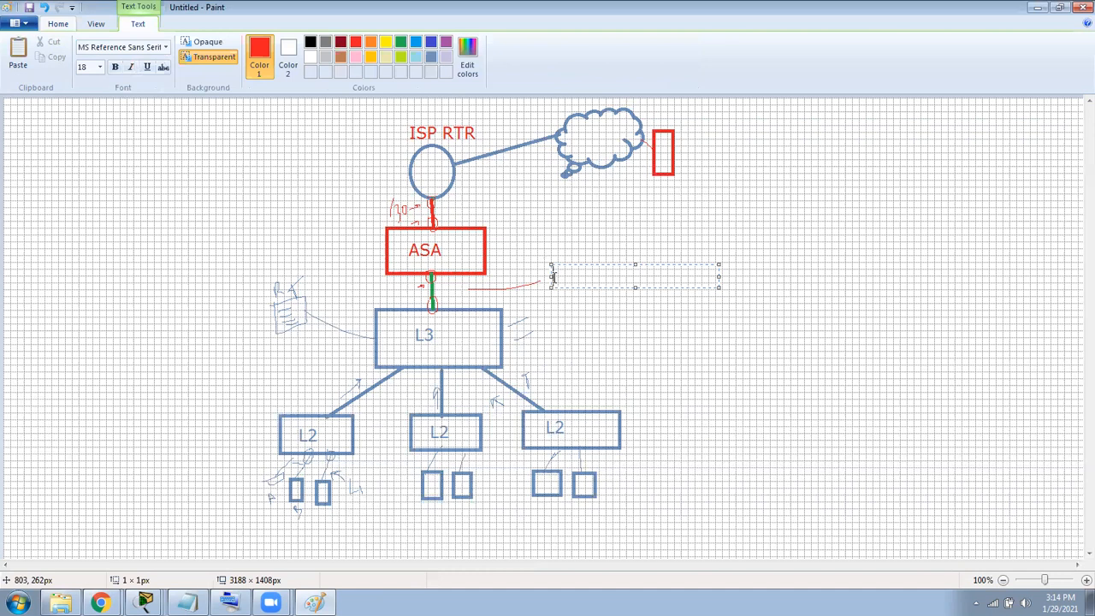
pyautogui.write('Stst')
pyautogui.press('BackSpace')
pyautogui.press('BackSpace')
pyautogui.write('atic')
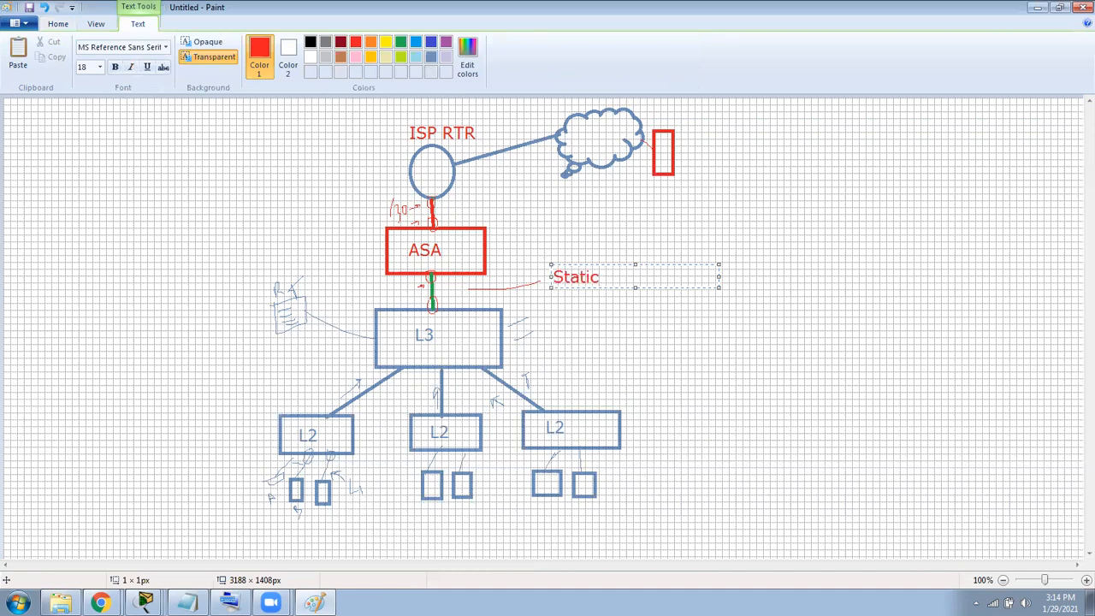
pyautogui.write(' , dynamic')
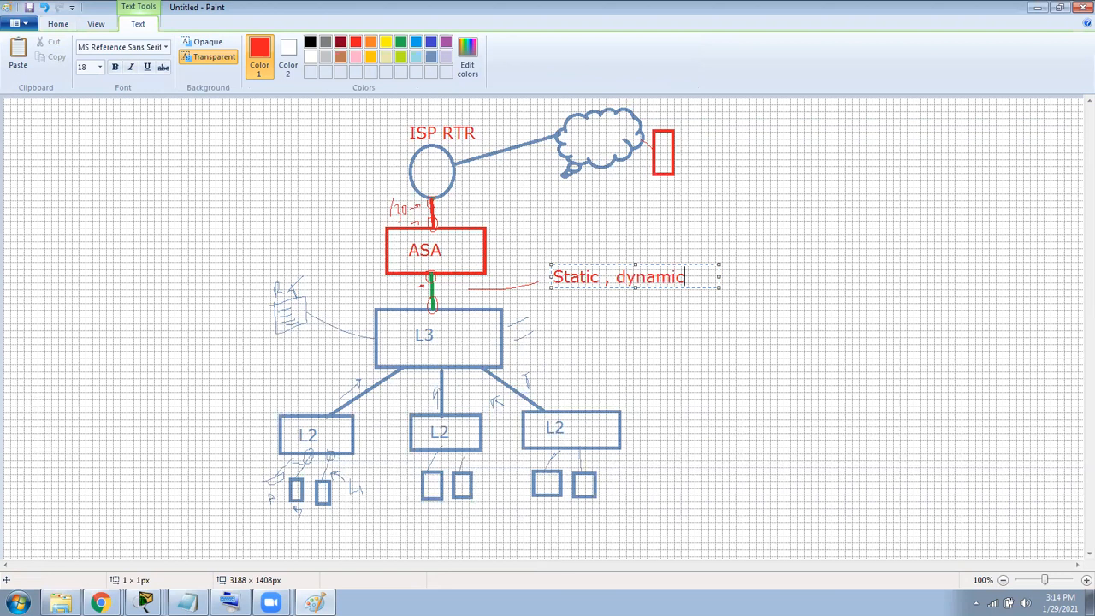
pyautogui.click(623, 237)
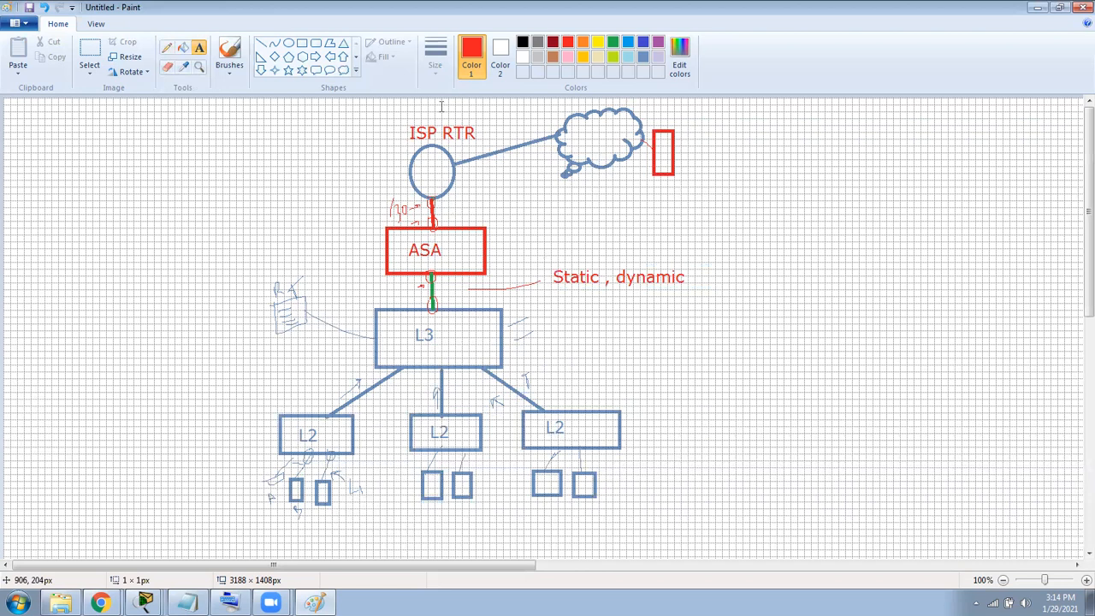
# Add the red text "Static , dynamic" beside the link between the ISP RTR oval and the ASA rectangle.
pyautogui.click(456, 212)
pyautogui.write('Sta')
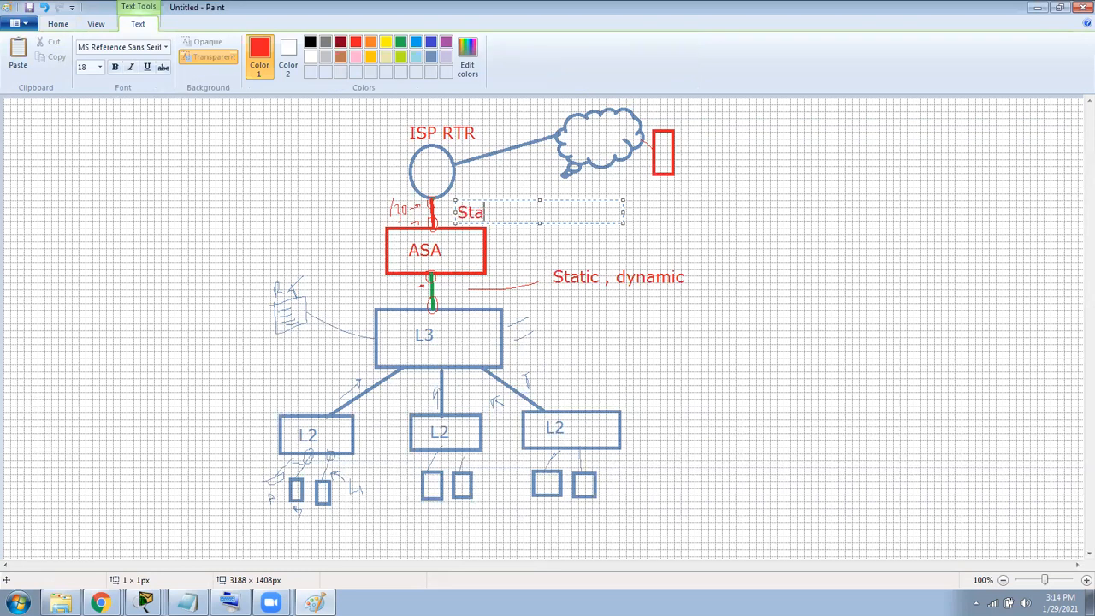
pyautogui.write('tic , dyman')
pyautogui.press('BackSpace')
pyautogui.press('BackSpace')
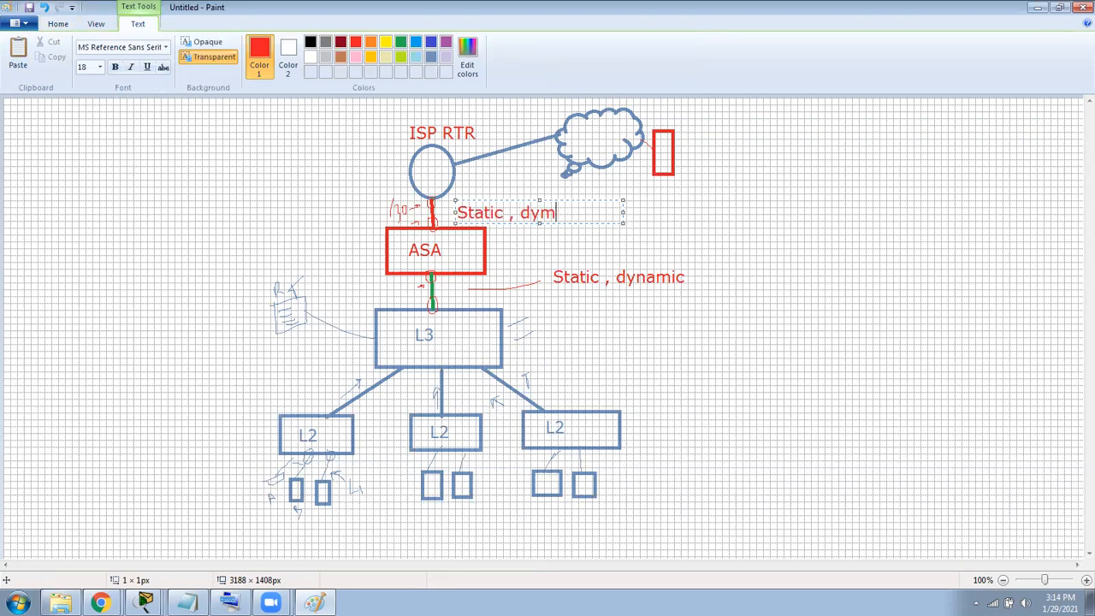
pyautogui.press('BackSpace')
pyautogui.write('namic')
pyautogui.click(329, 203)
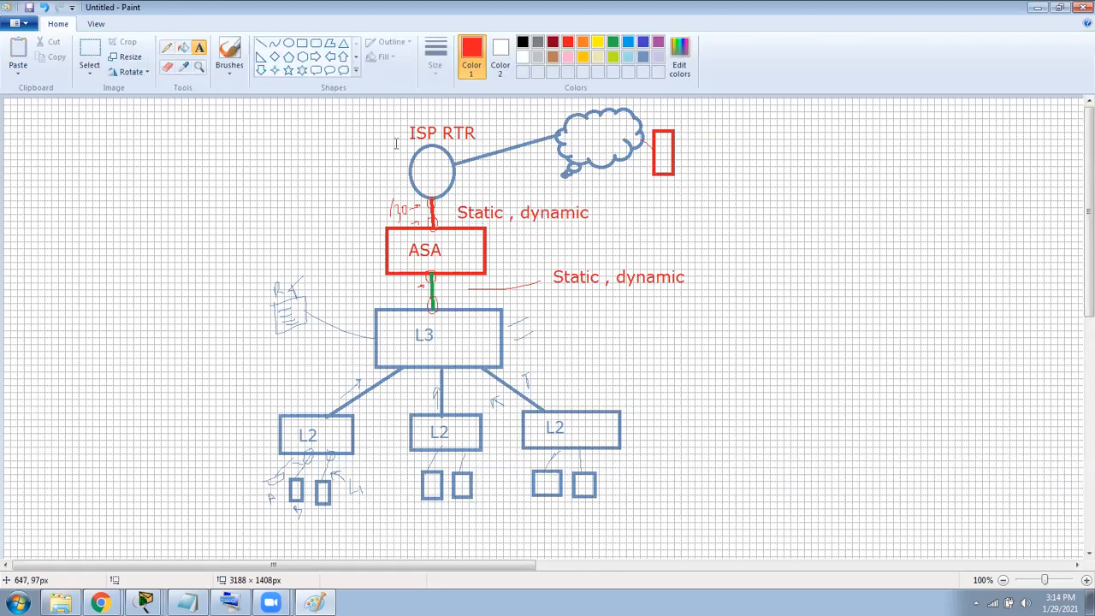
# Mark the links above and below the ASA rectangle with red pencil arrows and handwritten numbers.
pyautogui.click(171, 48)
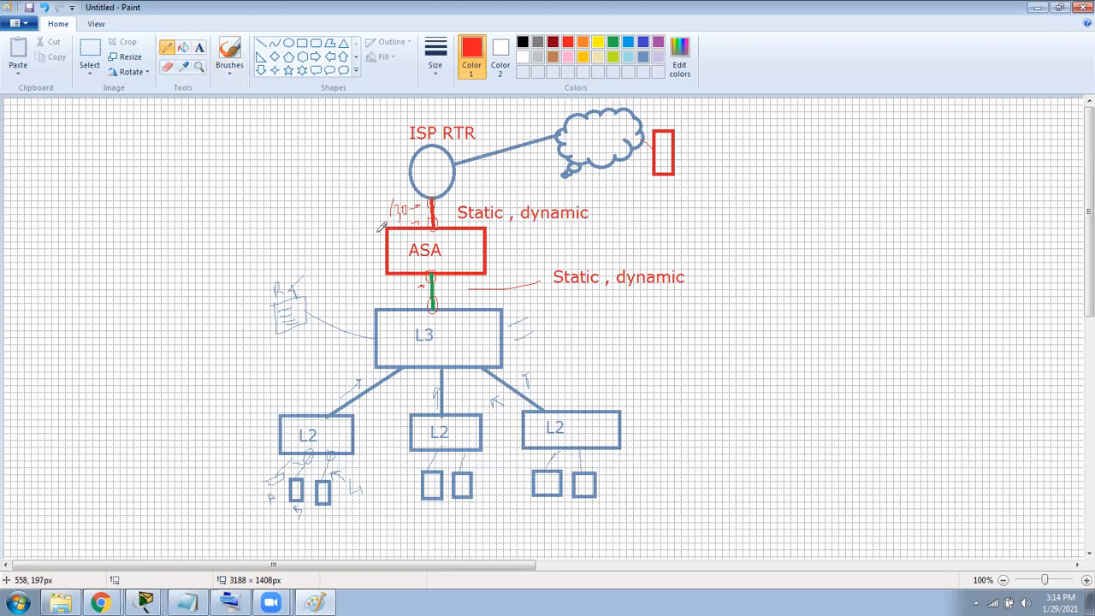
pyautogui.moveTo(366, 227); pyautogui.dragTo(402, 220)
pyautogui.moveTo(376, 288); pyautogui.dragTo(448, 294)
pyautogui.moveTo(442, 219); pyautogui.dragTo(450, 223)
# Label the ASA-to-L3 link in indigo with "Inside" and "sec level - 100" on two lines, shifting the text slightly upward.
pyautogui.click(198, 47)
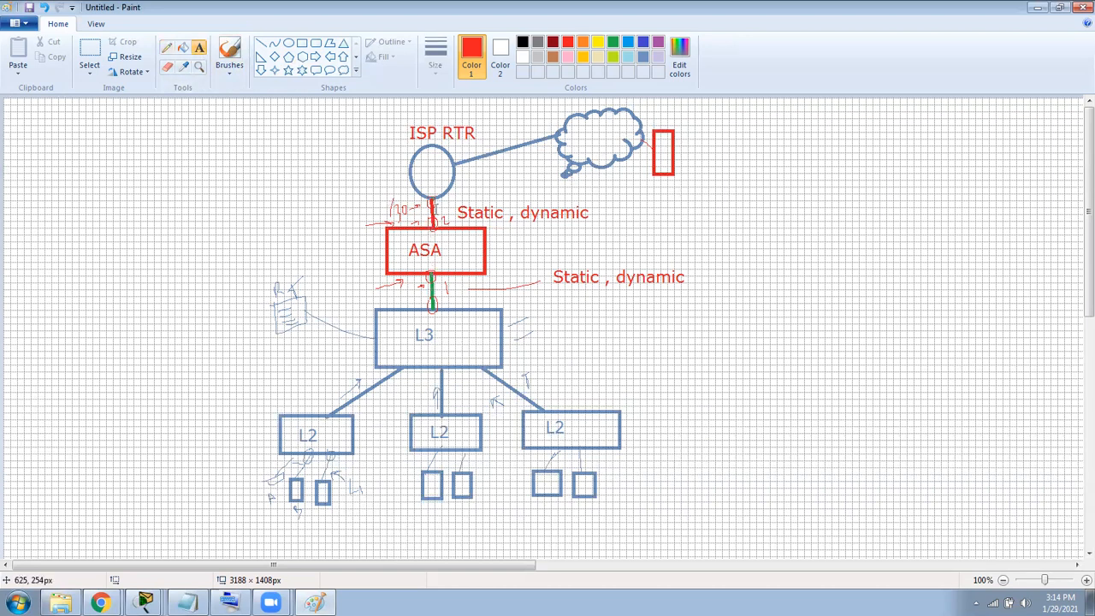
pyautogui.click(447, 273)
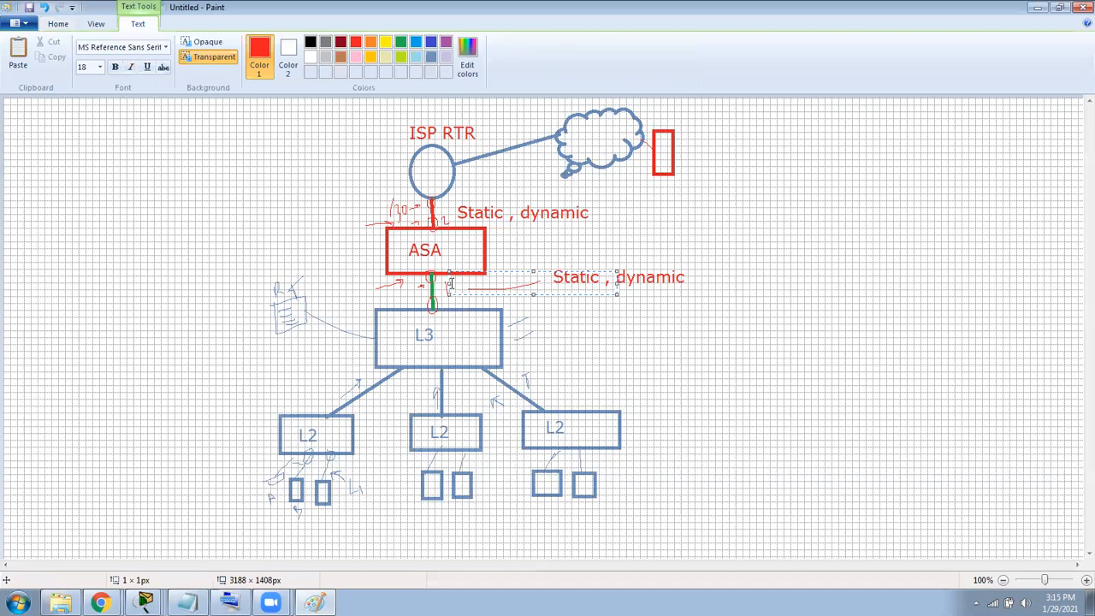
pyautogui.click(431, 41)
pyautogui.click(447, 284)
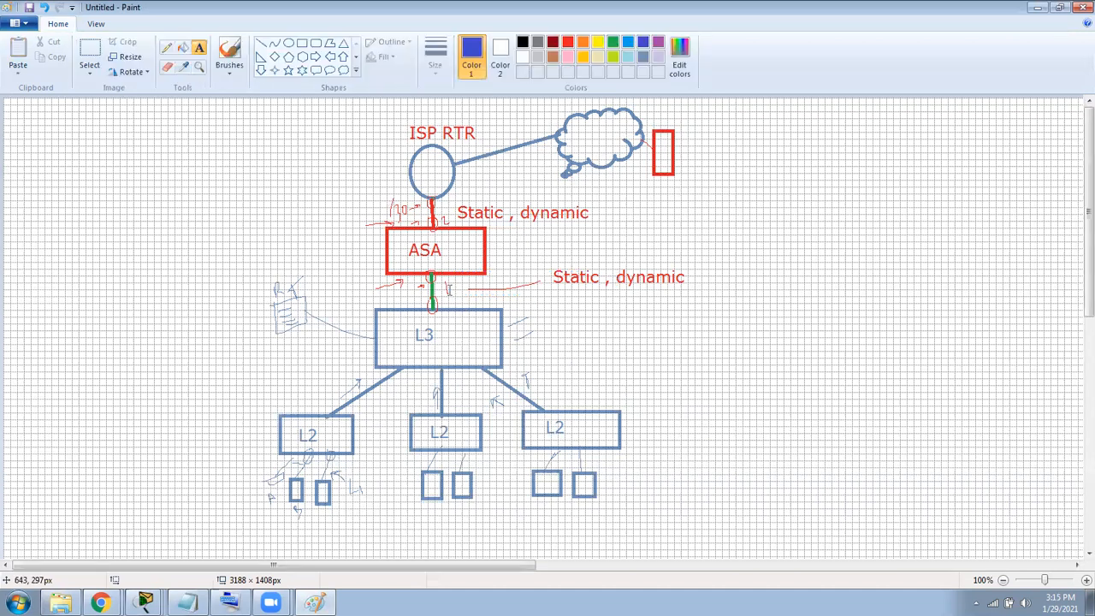
pyautogui.click(438, 279)
pyautogui.write('Inside')
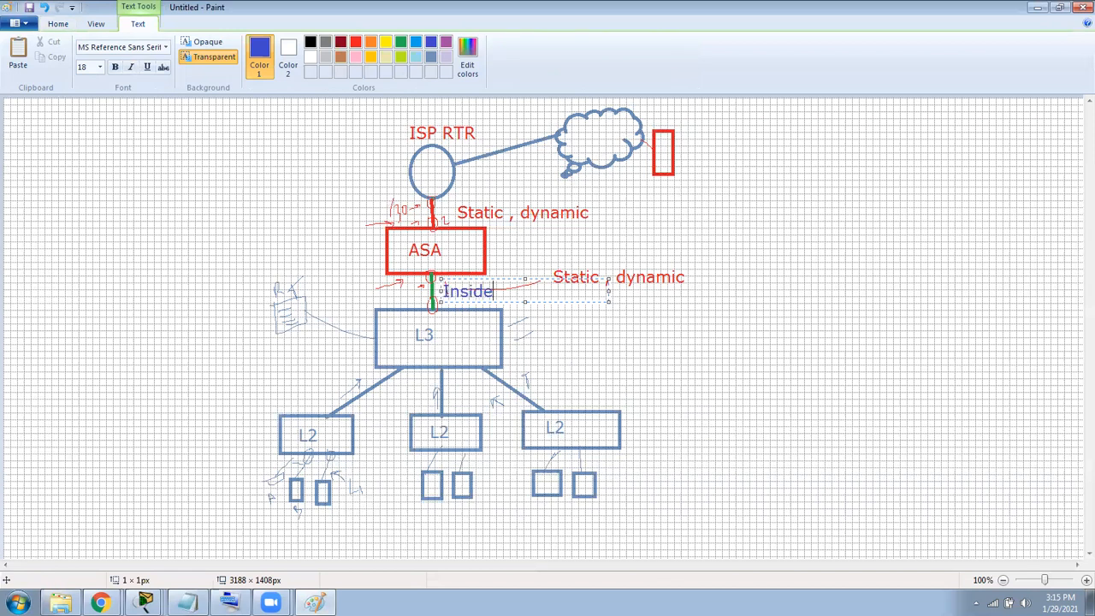
pyautogui.press('Return')
pyautogui.write('sec level - 100')
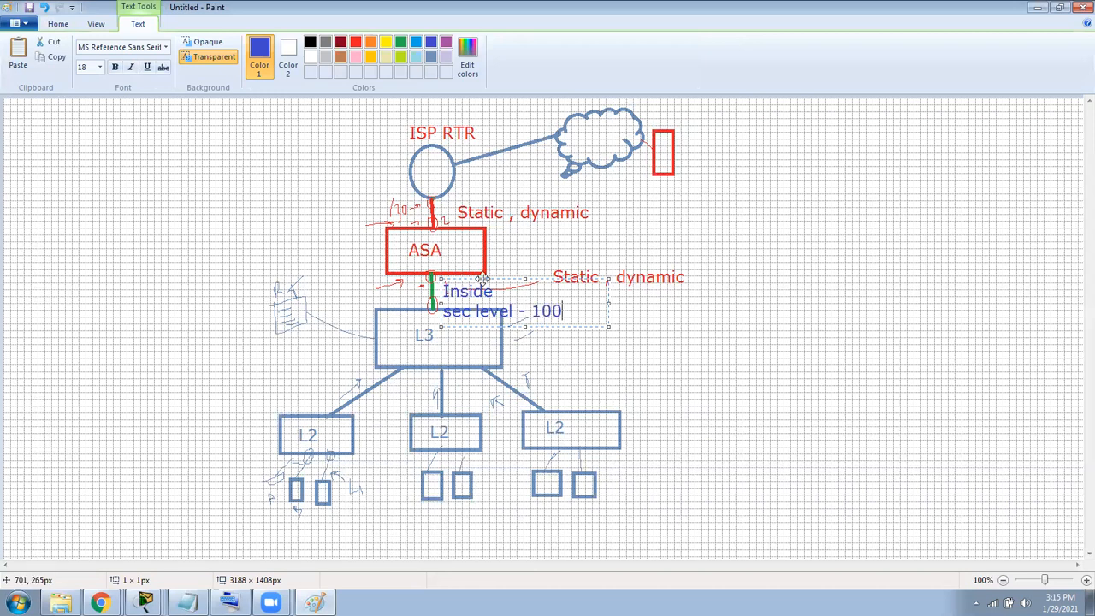
pyautogui.moveTo(483, 278); pyautogui.dragTo(483, 270)
pyautogui.click(340, 190)
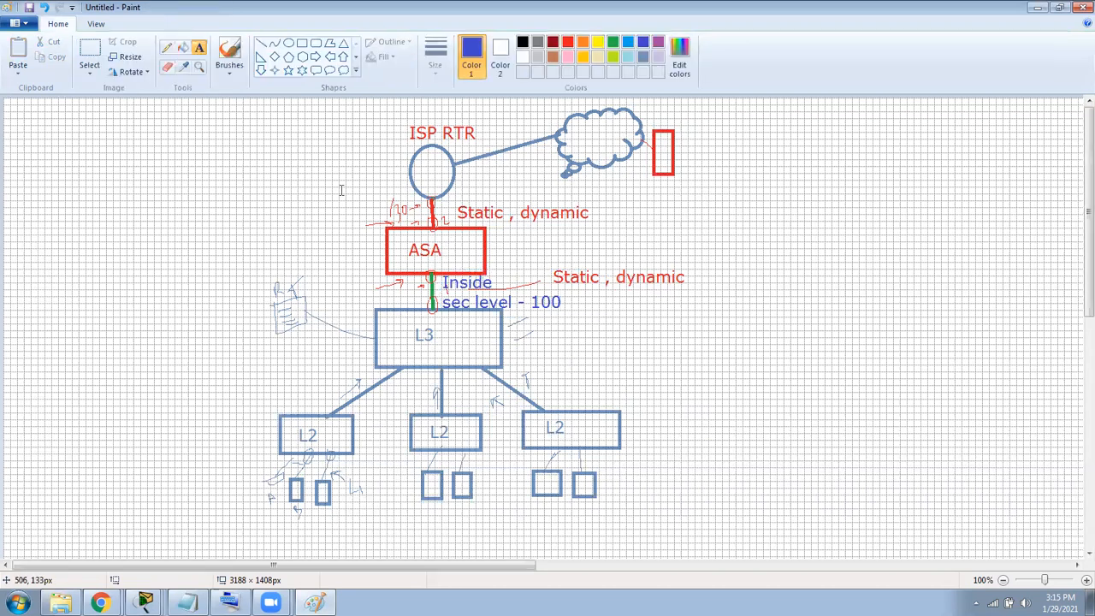
# Label the ASA-to-ISP RTR link in red with "outside" and "sec level - 0" on two lines.
pyautogui.click(568, 43)
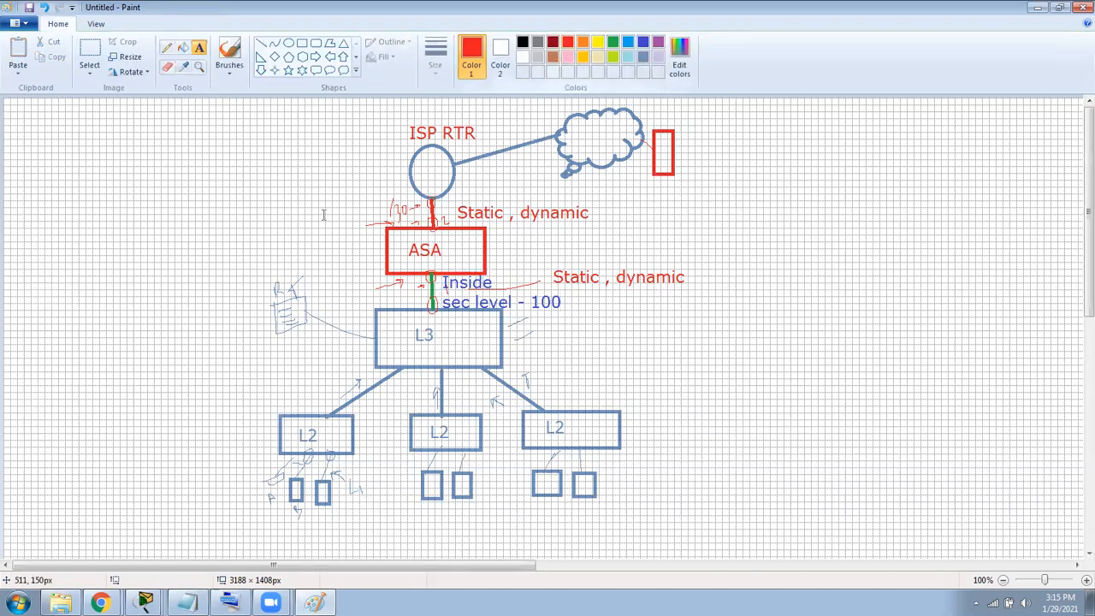
pyautogui.click(286, 181)
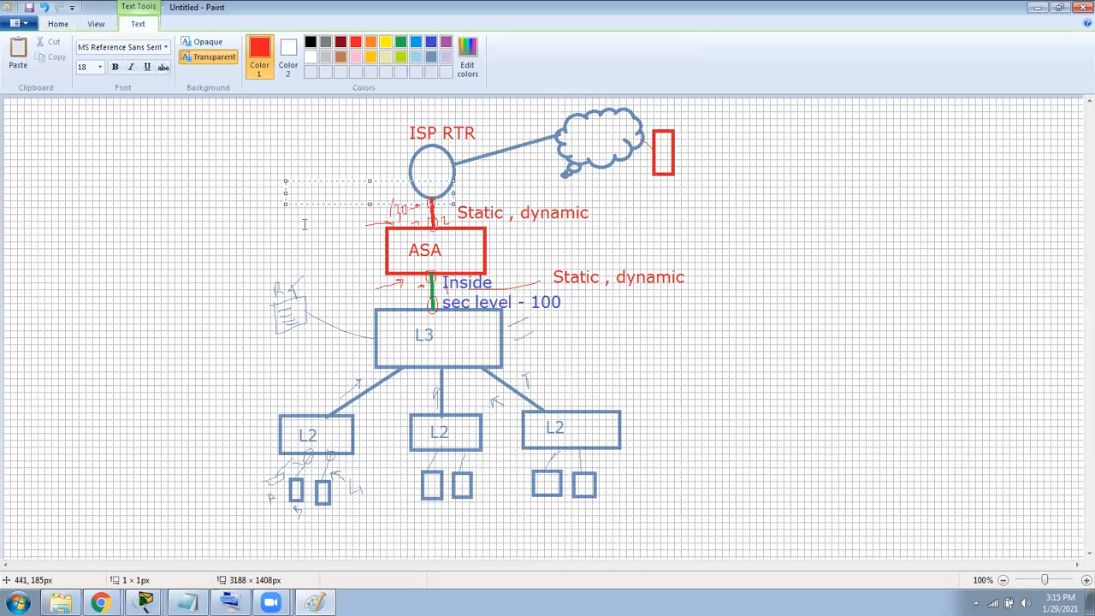
pyautogui.write('outside')
pyautogui.press('Return')
pyautogui.write('sec level 0')
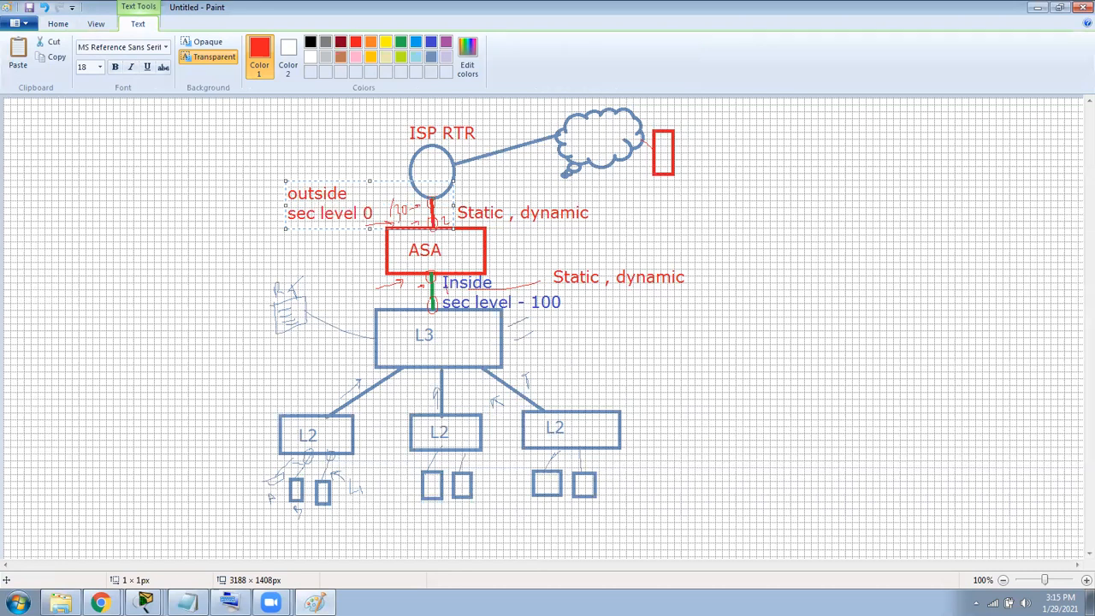
pyautogui.press('BackSpace')
pyautogui.write('- 0')
pyautogui.click(301, 236)
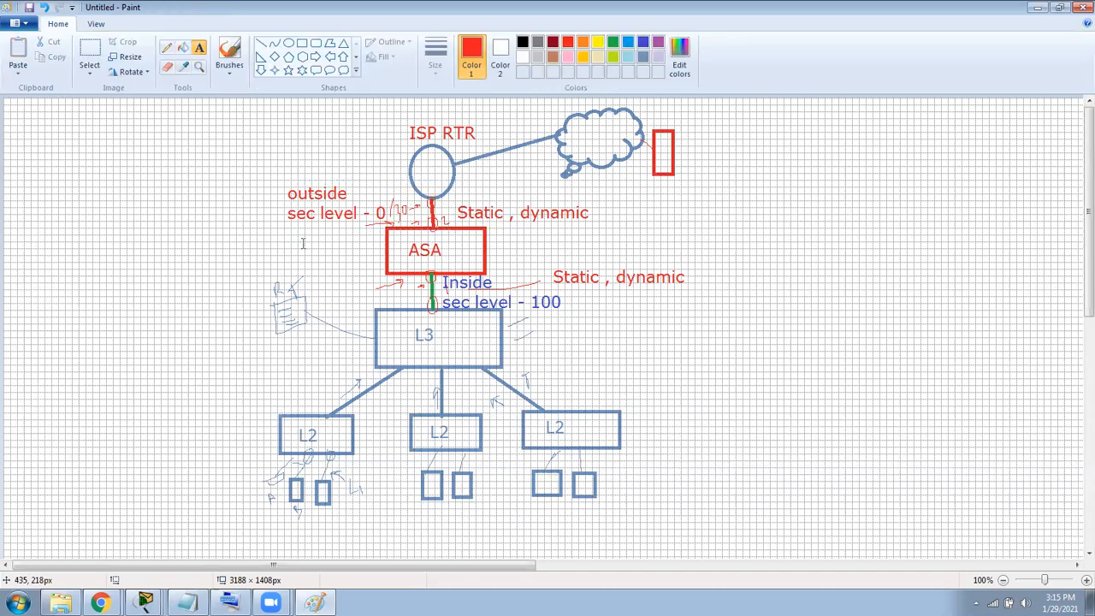
# Outline the inside network below the ASA, including the L3, L2 and end devices, with a freehand yellow pencil loop.
pyautogui.click(168, 48)
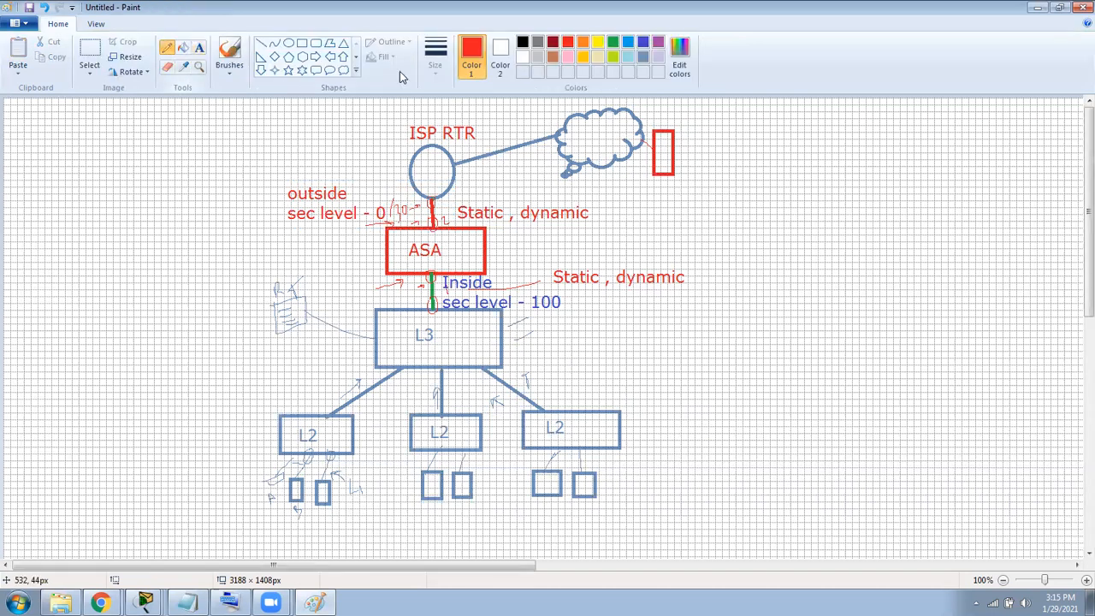
pyautogui.click(596, 43)
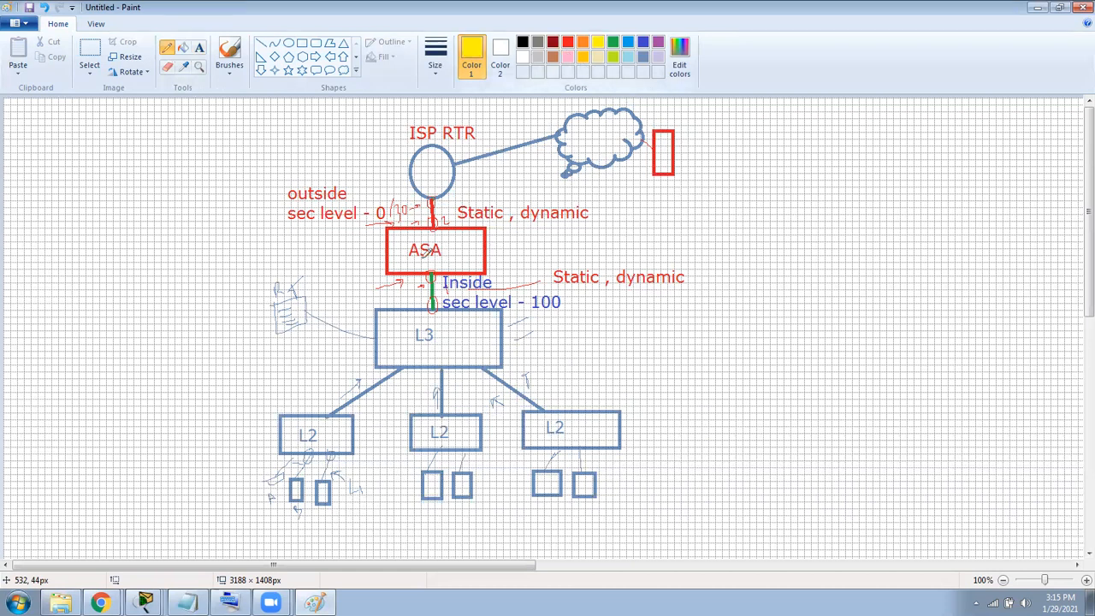
pyautogui.moveTo(444, 266)
pyautogui.mouseDown()
pyautogui.moveTo(636, 389)
pyautogui.moveTo(599, 545)
pyautogui.mouseUp()
pyautogui.moveTo(471, 560); pyautogui.dragTo(398, 501)
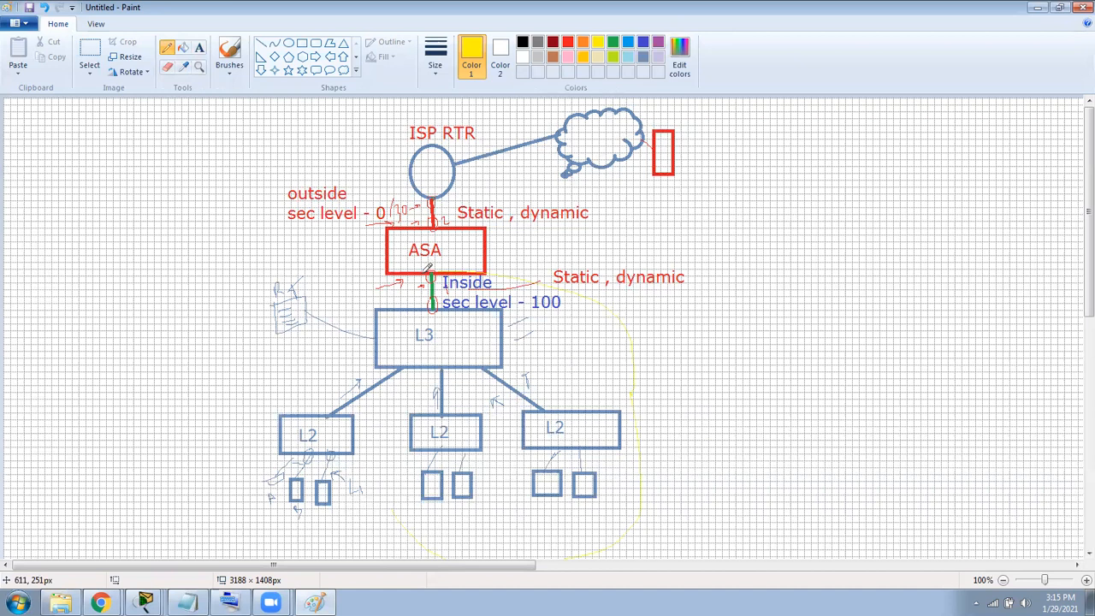
pyautogui.moveTo(397, 263)
pyautogui.mouseDown()
pyautogui.moveTo(274, 511)
pyautogui.moveTo(393, 513)
pyautogui.mouseUp()
# Annotate the ASA in blue-gray pencil, cross out the ISP RTR oval and draw a line from the cloud to the ASA's upper link.
pyautogui.click(643, 60)
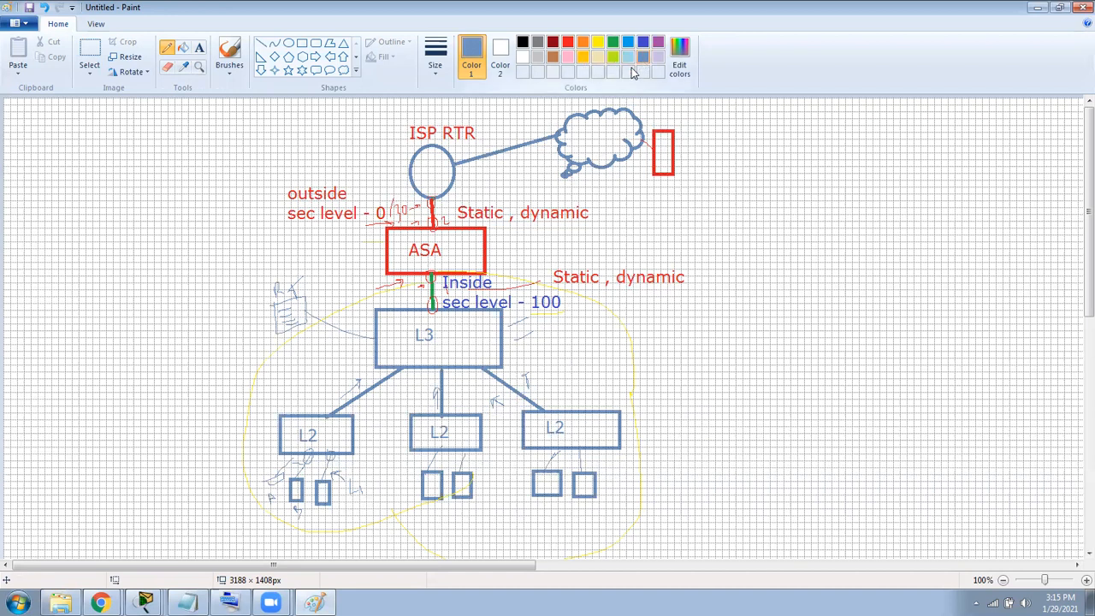
pyautogui.moveTo(343, 250)
pyautogui.mouseDown()
pyautogui.moveTo(345, 275)
pyautogui.moveTo(380, 236)
pyautogui.mouseUp()
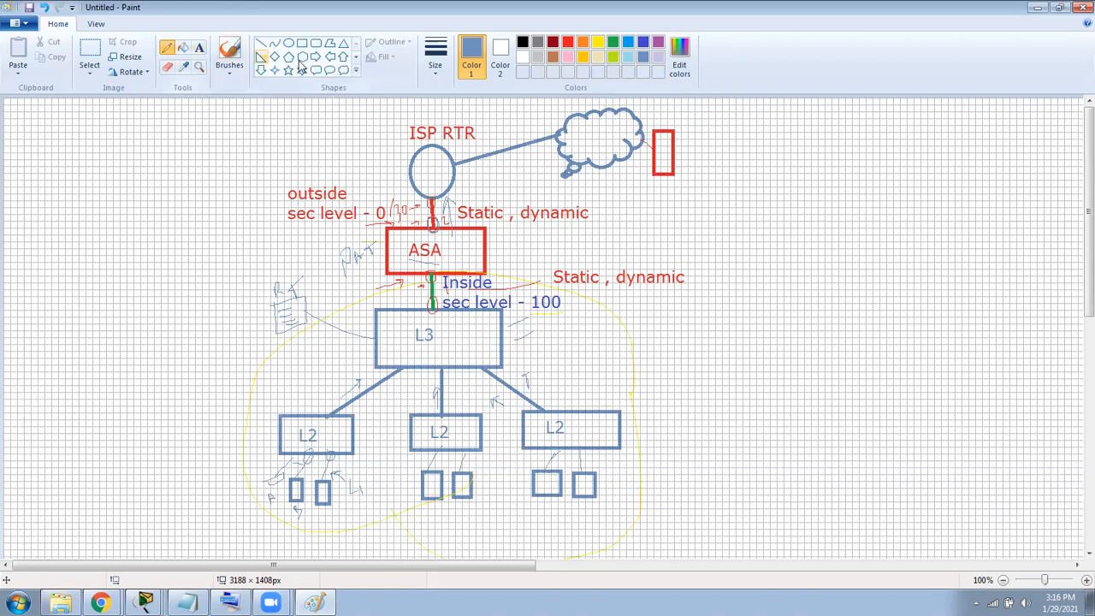
pyautogui.moveTo(406, 164)
pyautogui.mouseDown()
pyautogui.moveTo(421, 144)
pyautogui.moveTo(441, 154)
pyautogui.moveTo(454, 181)
pyautogui.mouseUp()
pyautogui.moveTo(556, 139); pyautogui.dragTo(450, 221)
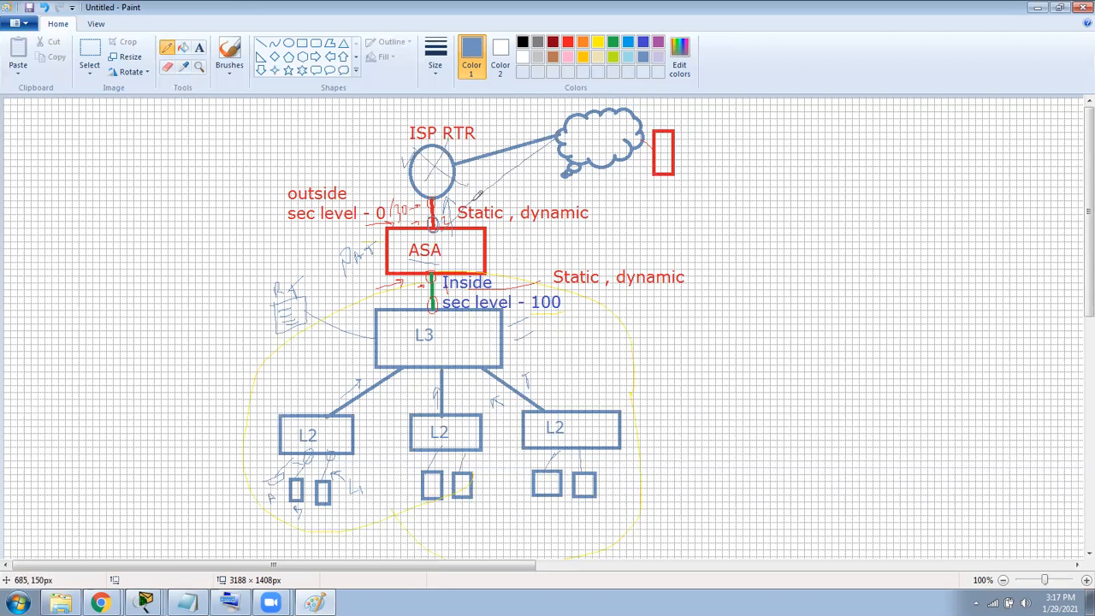
# Pencil a check mark beside the ISP RTR label and handwrite "VPN" to the right of the ASA box.
pyautogui.moveTo(373, 131)
pyautogui.mouseDown()
pyautogui.moveTo(390, 154)
pyautogui.moveTo(418, 103)
pyautogui.mouseUp()
pyautogui.moveTo(517, 236)
pyautogui.mouseDown()
pyautogui.moveTo(522, 250)
pyautogui.moveTo(531, 229)
pyautogui.moveTo(542, 247)
pyautogui.moveTo(556, 224)
pyautogui.mouseUp()
# Add the text "ASA - Paloalto" in the blank area left of the topology, with "5510" and "200" beneath it.
pyautogui.click(199, 47)
pyautogui.click(94, 246)
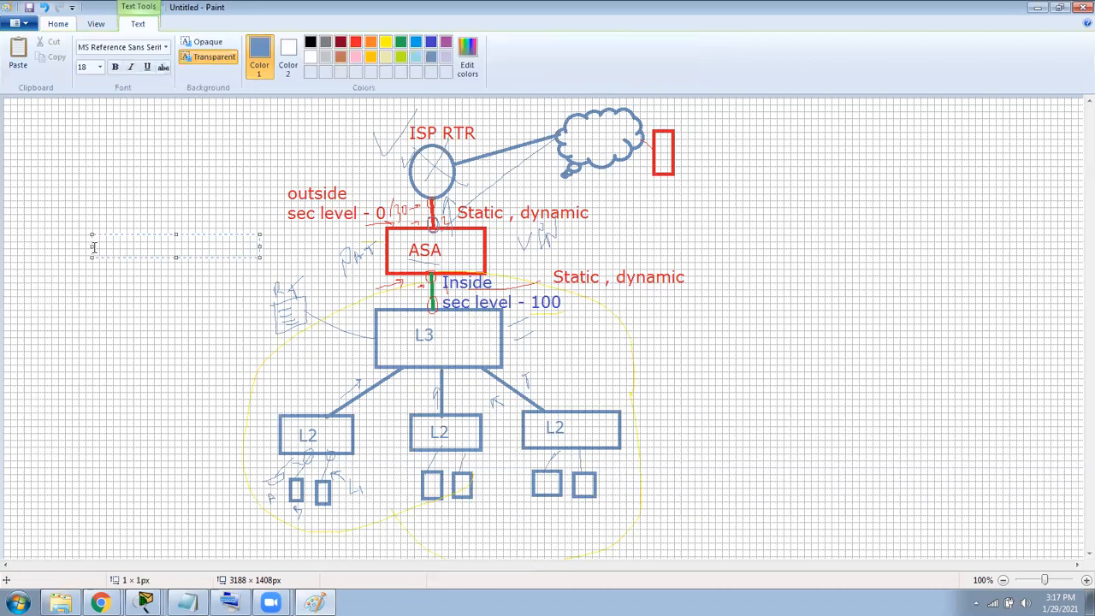
pyautogui.write('ASA - Paloalto')
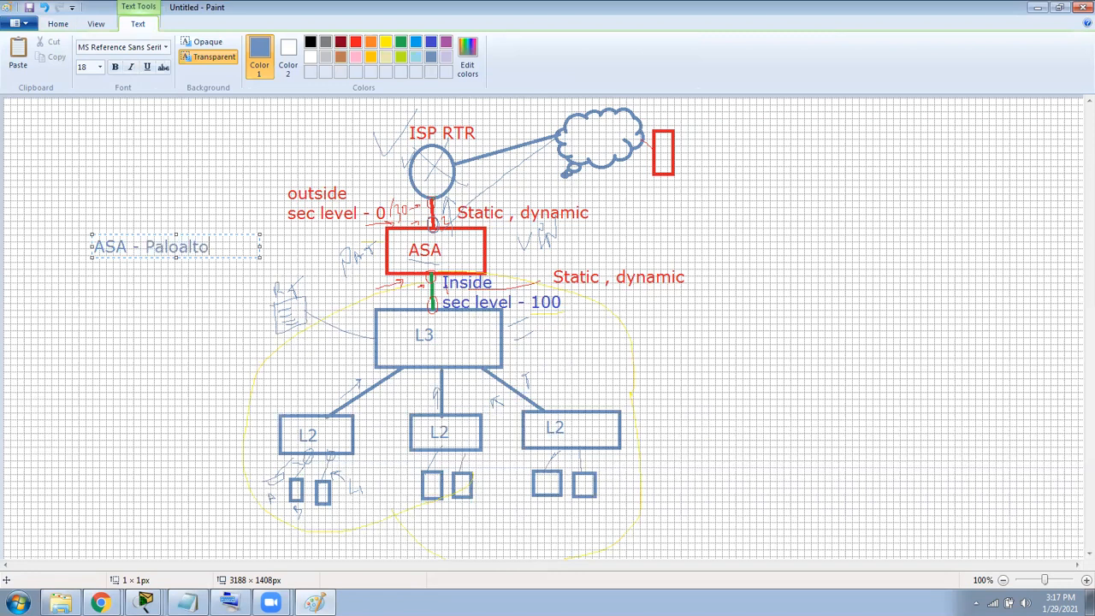
pyautogui.click(127, 277)
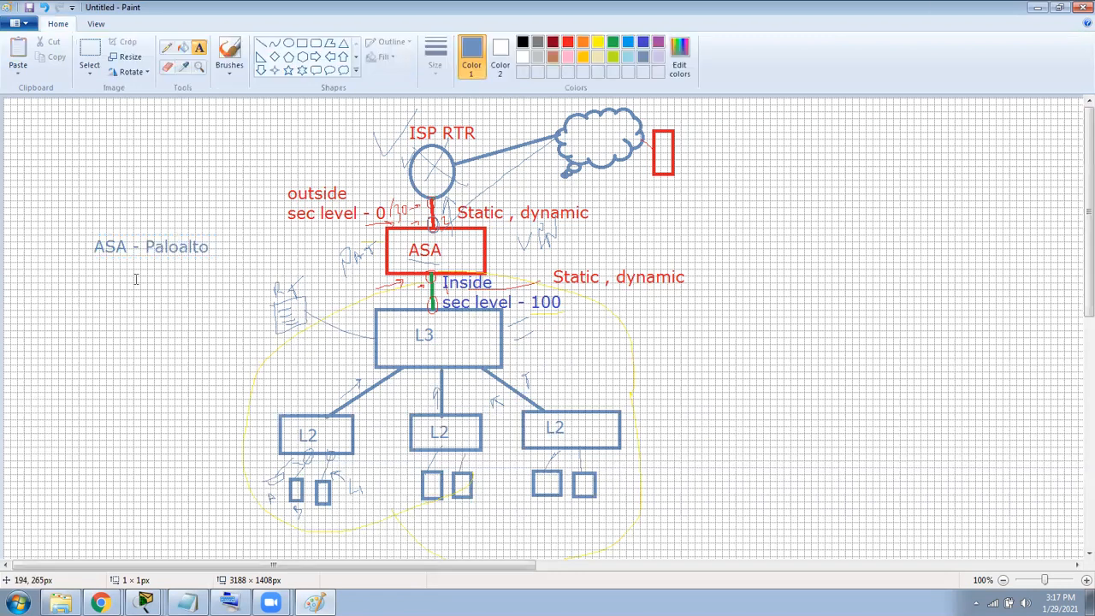
pyautogui.click(94, 262)
pyautogui.write('5510')
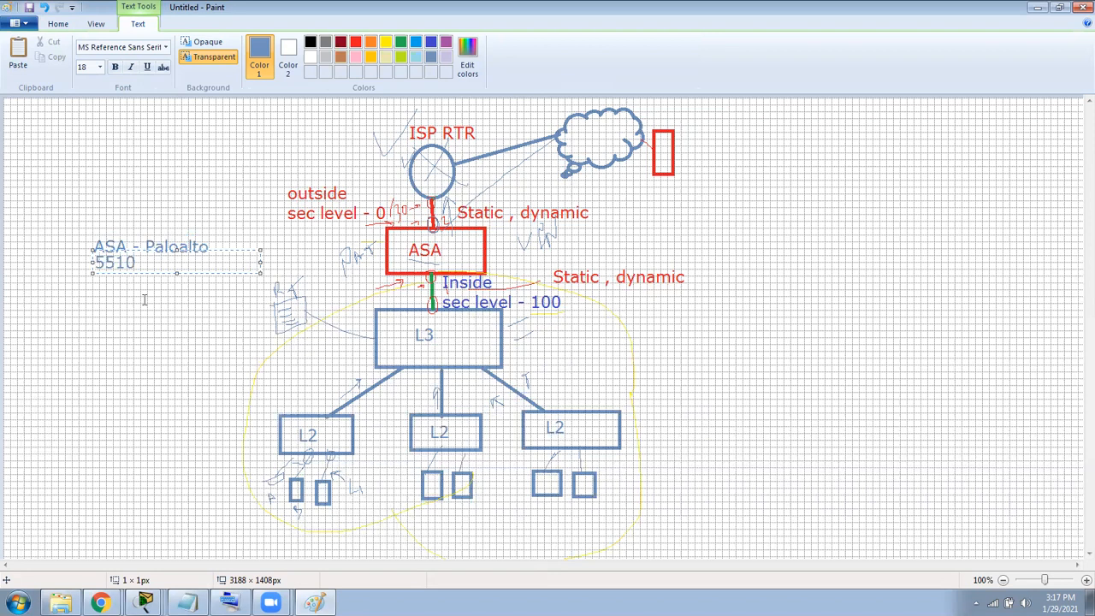
pyautogui.click(145, 299)
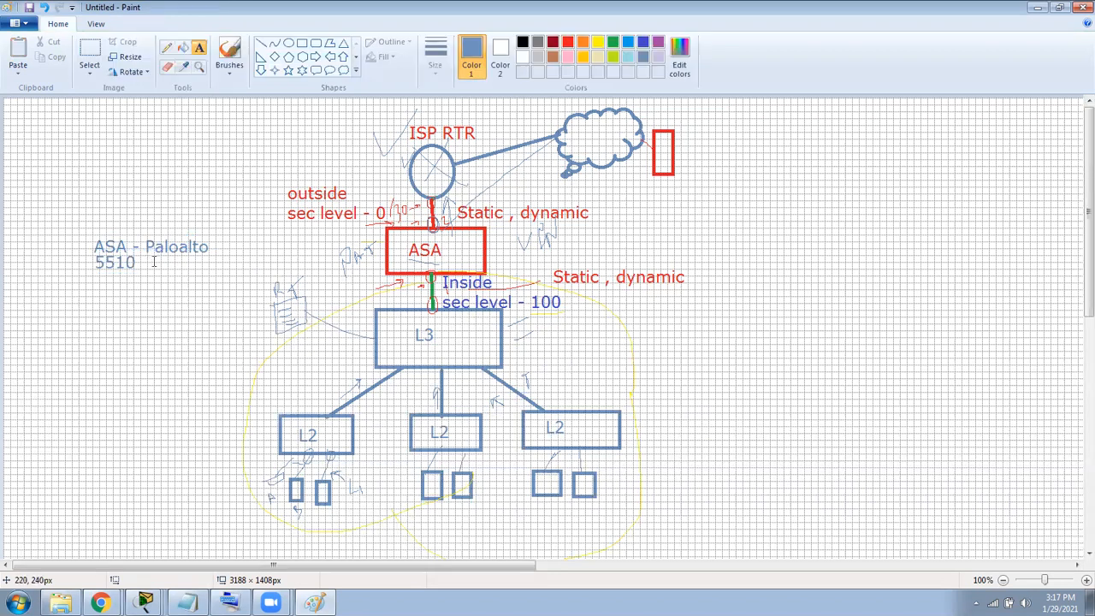
pyautogui.click(153, 262)
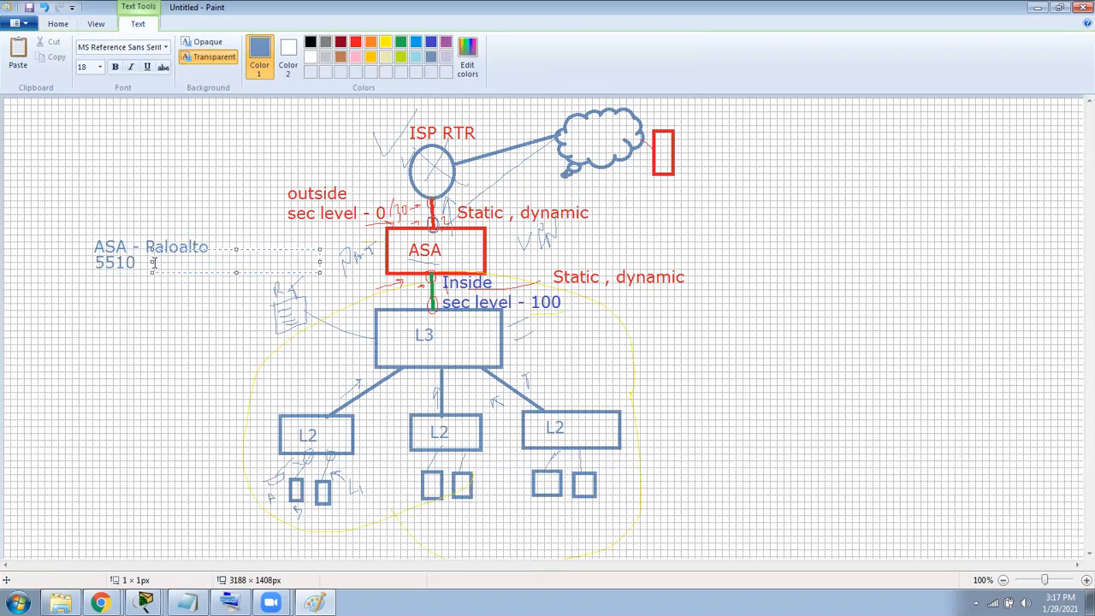
pyautogui.write('200')
pyautogui.click(150, 276)
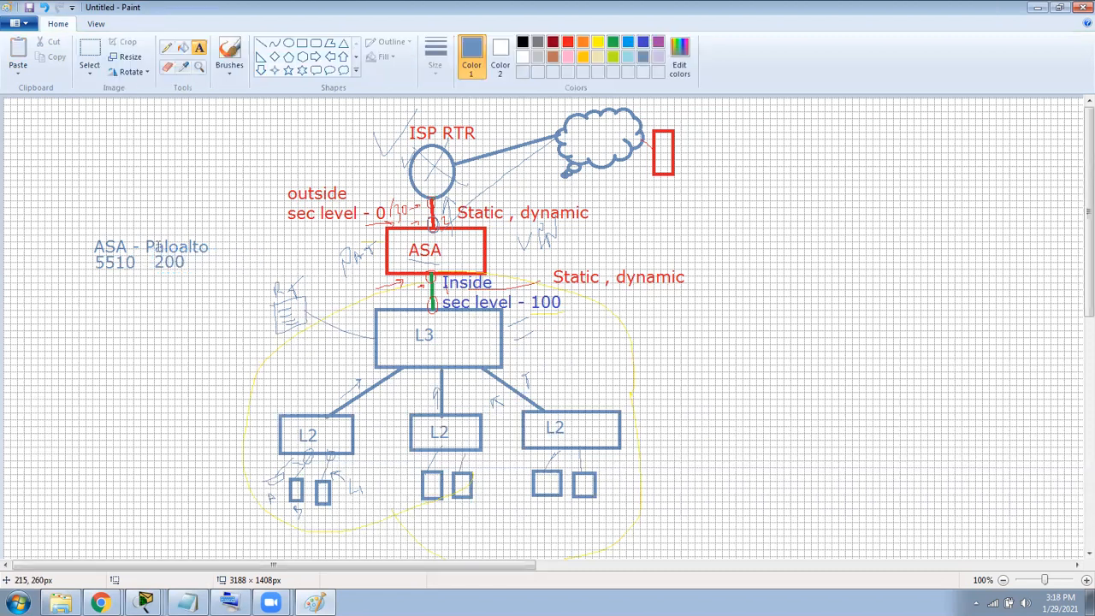
# Draw a blue-gray square about 91 × 91 px below the "5510" and "200" text.
pyautogui.click(299, 47)
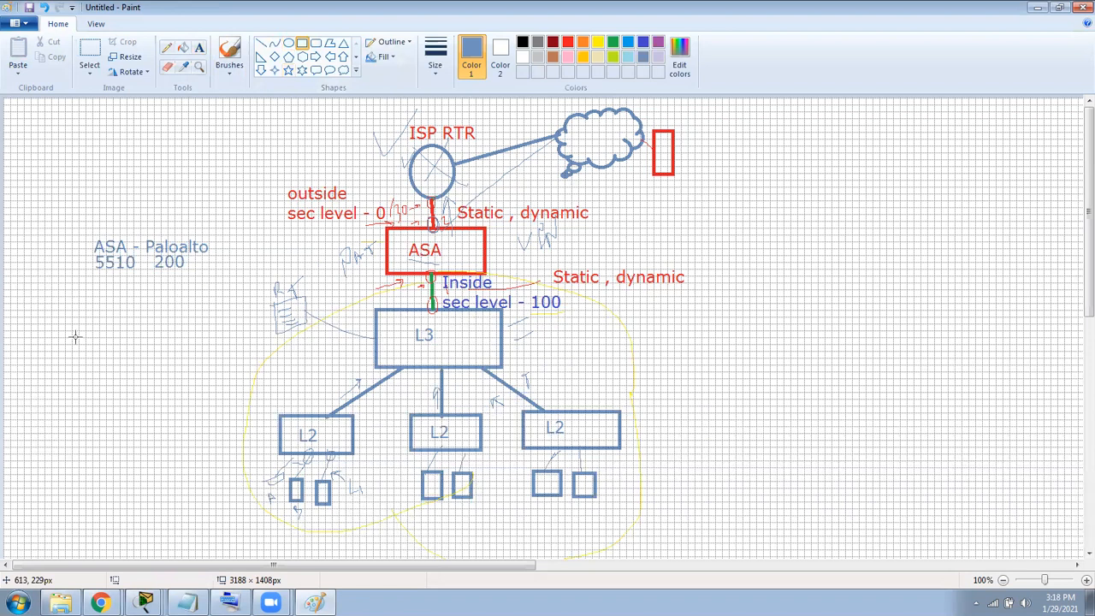
pyautogui.moveTo(117, 301); pyautogui.dragTo(180, 364)
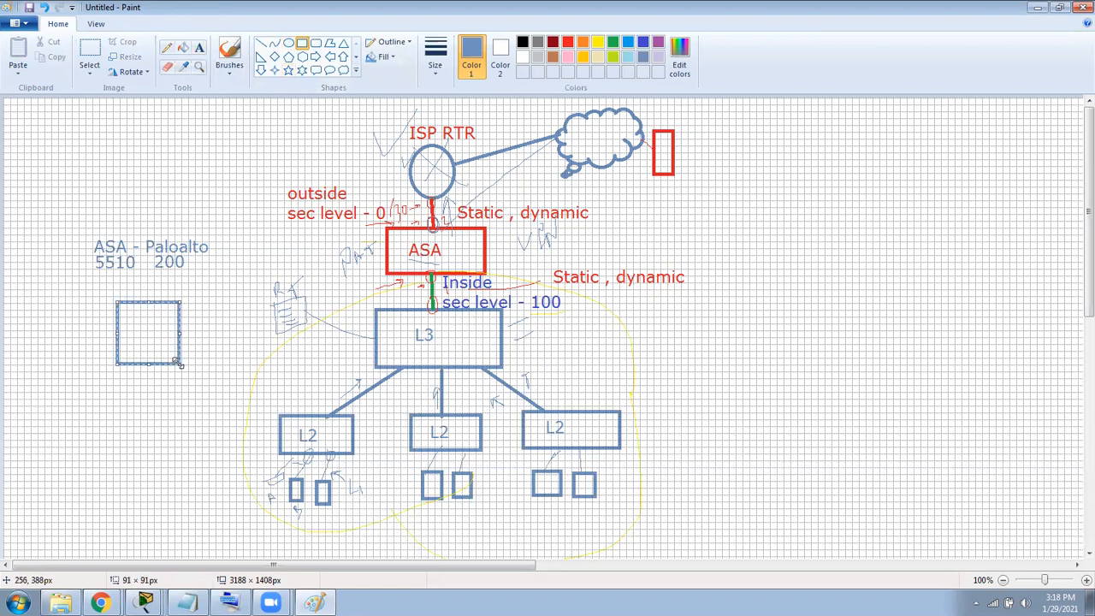
pyautogui.click(93, 319)
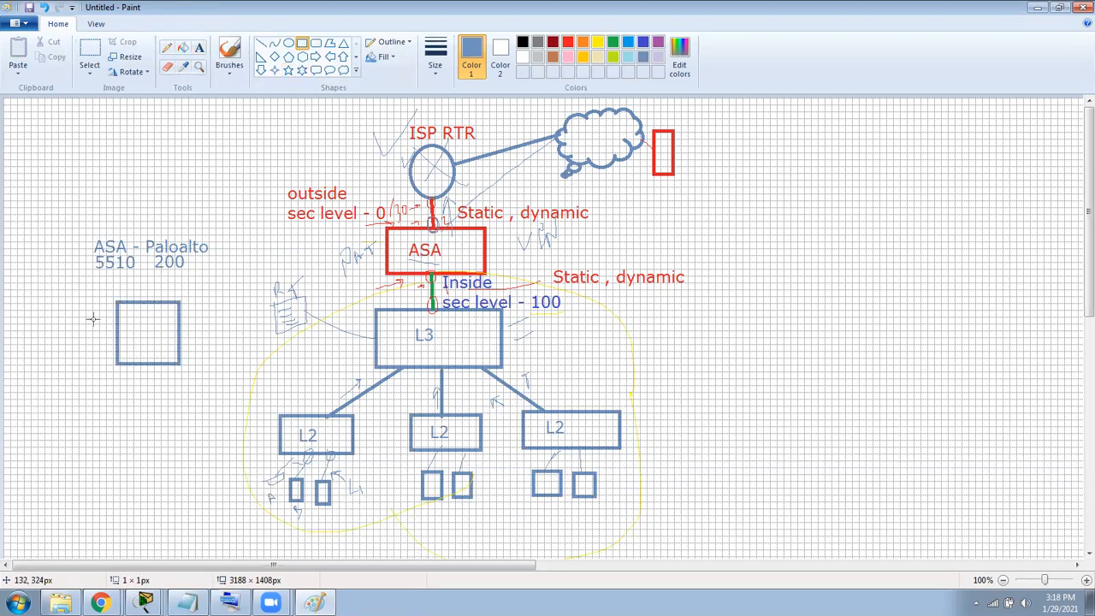
# Pencil arrows and loops around the new square and its text, and loops around the L3/L2 network and the ISP RTR oval.
pyautogui.click(167, 48)
pyautogui.moveTo(117, 291); pyautogui.dragTo(125, 294)
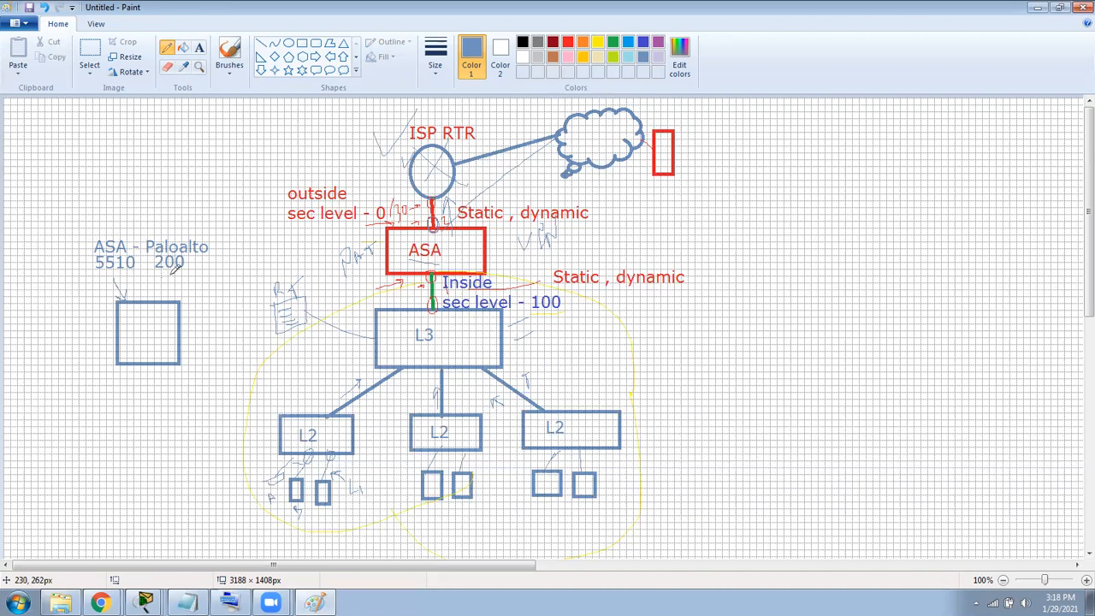
pyautogui.moveTo(168, 285)
pyautogui.mouseDown()
pyautogui.moveTo(160, 304)
pyautogui.moveTo(176, 302)
pyautogui.moveTo(171, 329)
pyautogui.moveTo(174, 304)
pyautogui.moveTo(144, 336)
pyautogui.moveTo(218, 313)
pyautogui.moveTo(195, 256)
pyautogui.mouseUp()
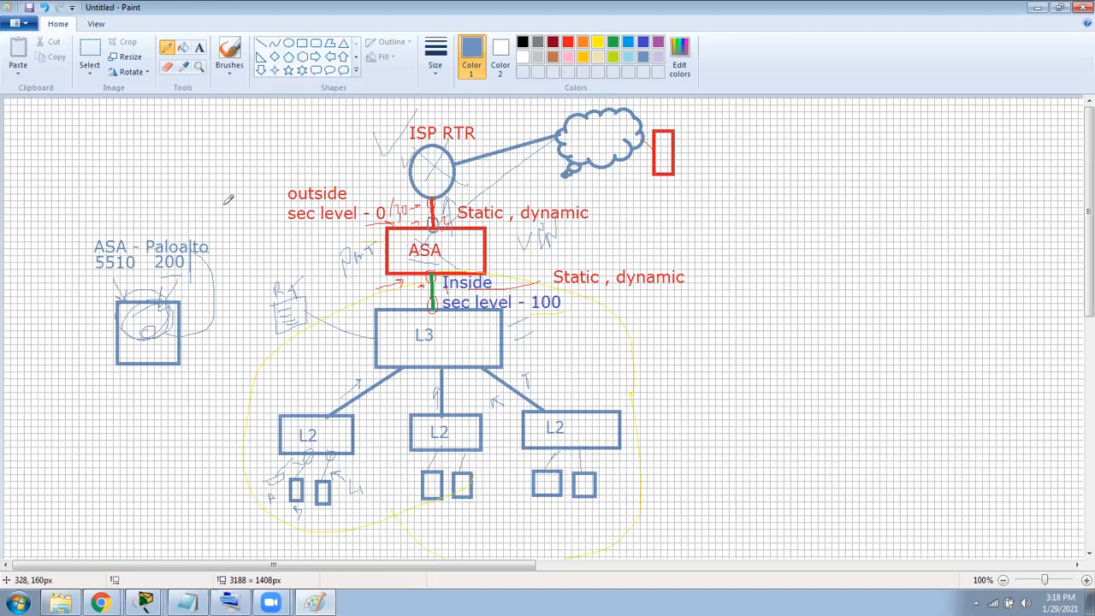
pyautogui.moveTo(224, 275); pyautogui.dragTo(194, 299)
pyautogui.moveTo(217, 271); pyautogui.dragTo(249, 245)
pyautogui.moveTo(220, 245); pyautogui.dragTo(183, 291)
pyautogui.moveTo(167, 231)
pyautogui.mouseDown()
pyautogui.moveTo(216, 167)
pyautogui.moveTo(229, 174)
pyautogui.moveTo(208, 167)
pyautogui.moveTo(193, 182)
pyautogui.moveTo(163, 157)
pyautogui.mouseUp()
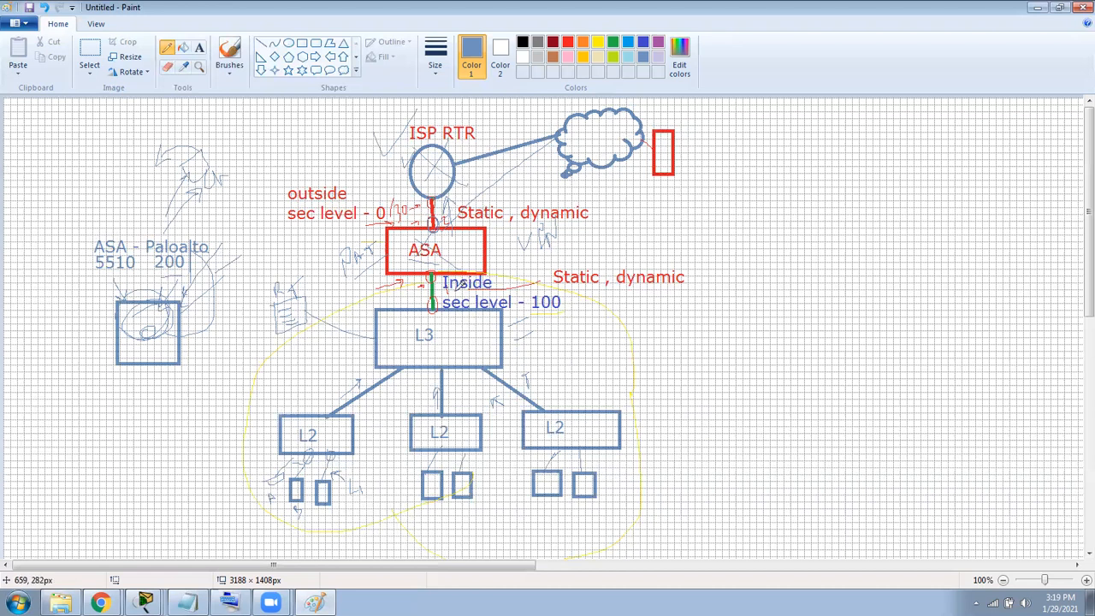
pyautogui.moveTo(434, 269)
pyautogui.mouseDown()
pyautogui.moveTo(516, 465)
pyautogui.moveTo(375, 346)
pyautogui.mouseUp()
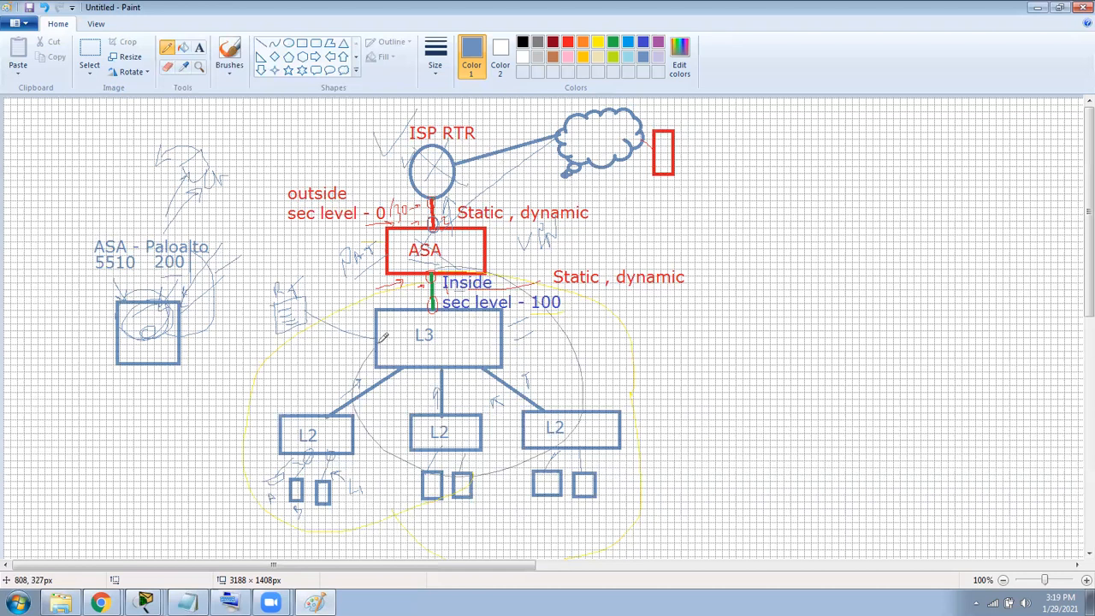
pyautogui.moveTo(414, 137)
pyautogui.mouseDown()
pyautogui.moveTo(403, 173)
pyautogui.moveTo(448, 200)
pyautogui.mouseUp()
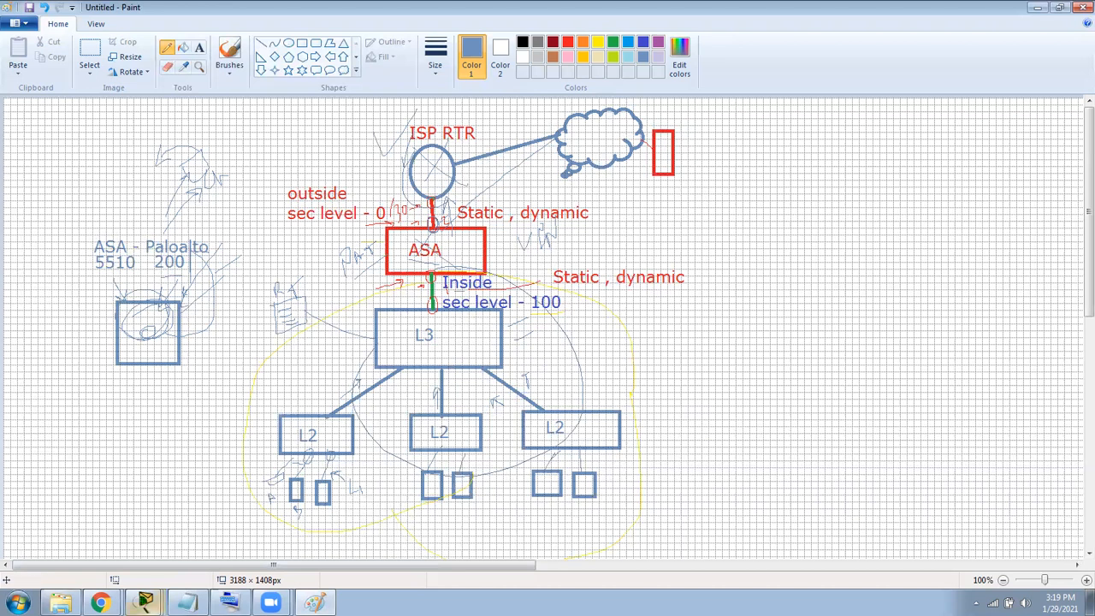
# Switch to Cisco Packet Tracer and close the open PC, 8.8.8.2, Router0 and ASA-FIREWALL device windows.
pyautogui.moveTo(145, 603)
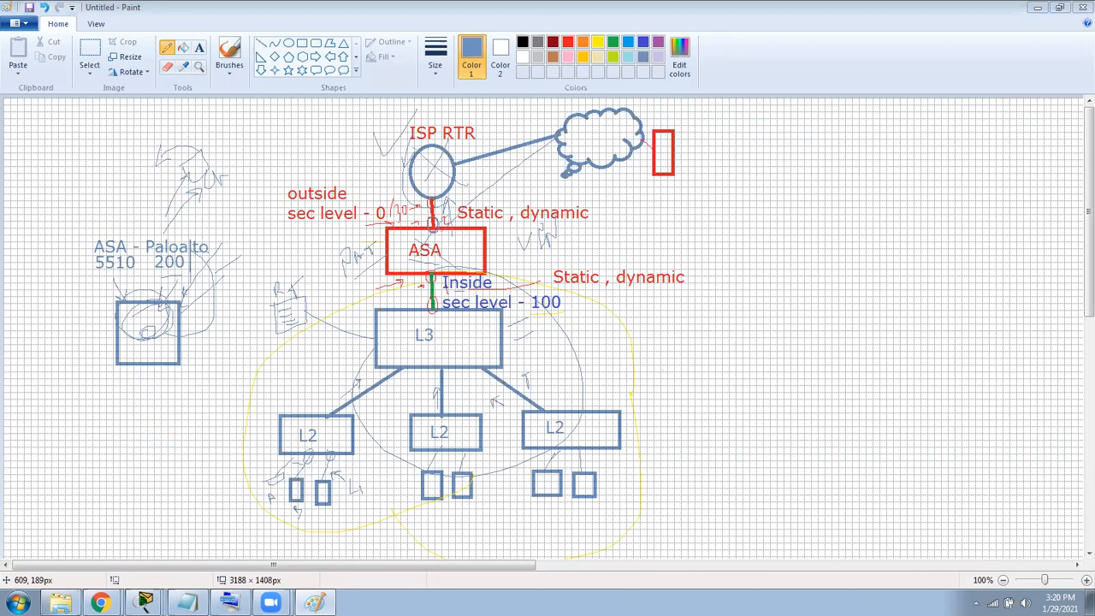
pyautogui.rightClick(145, 603)
pyautogui.click(145, 433)
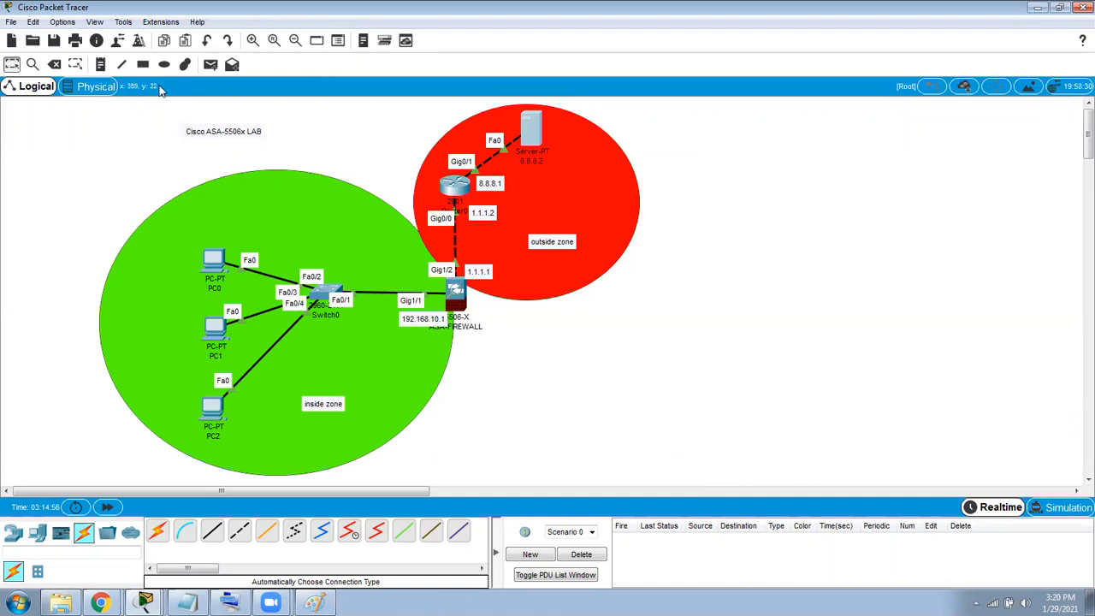
pyautogui.click(12, 23)
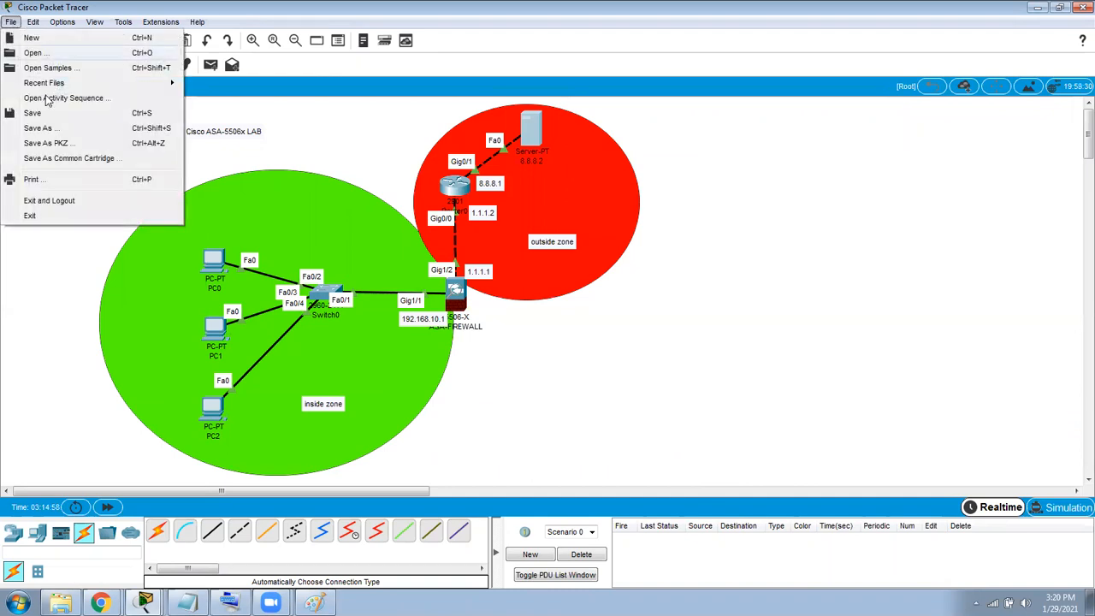
pyautogui.click(144, 603)
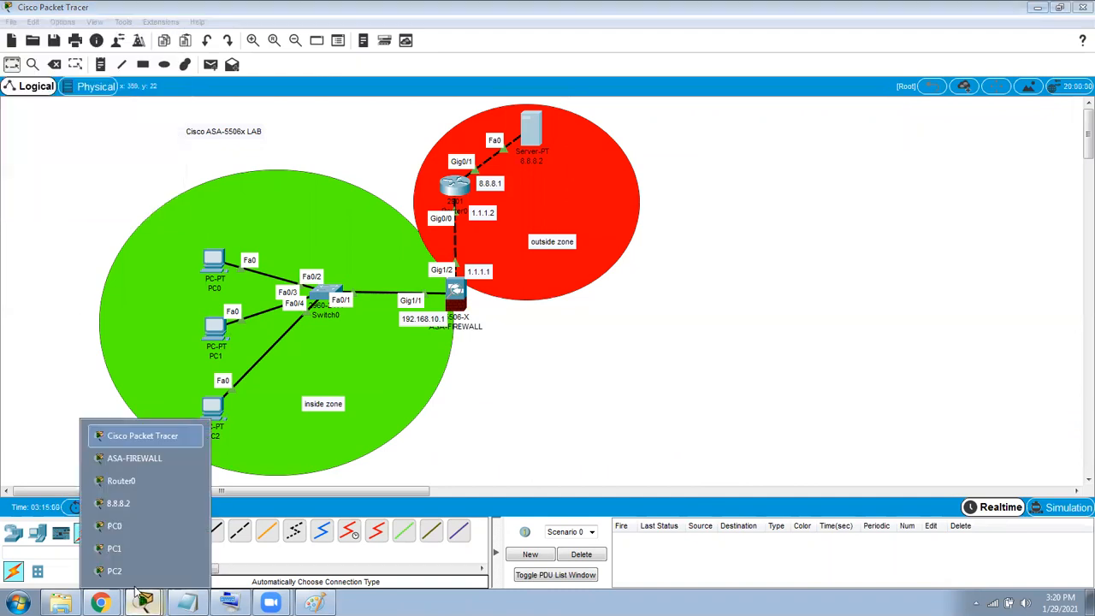
pyautogui.click(195, 568)
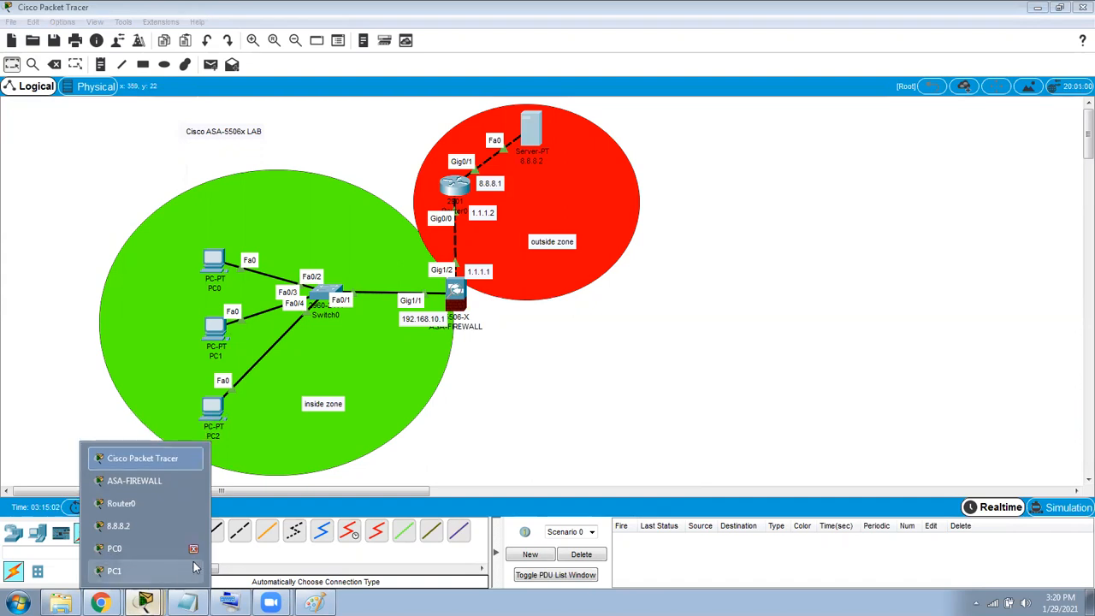
pyautogui.click(195, 570)
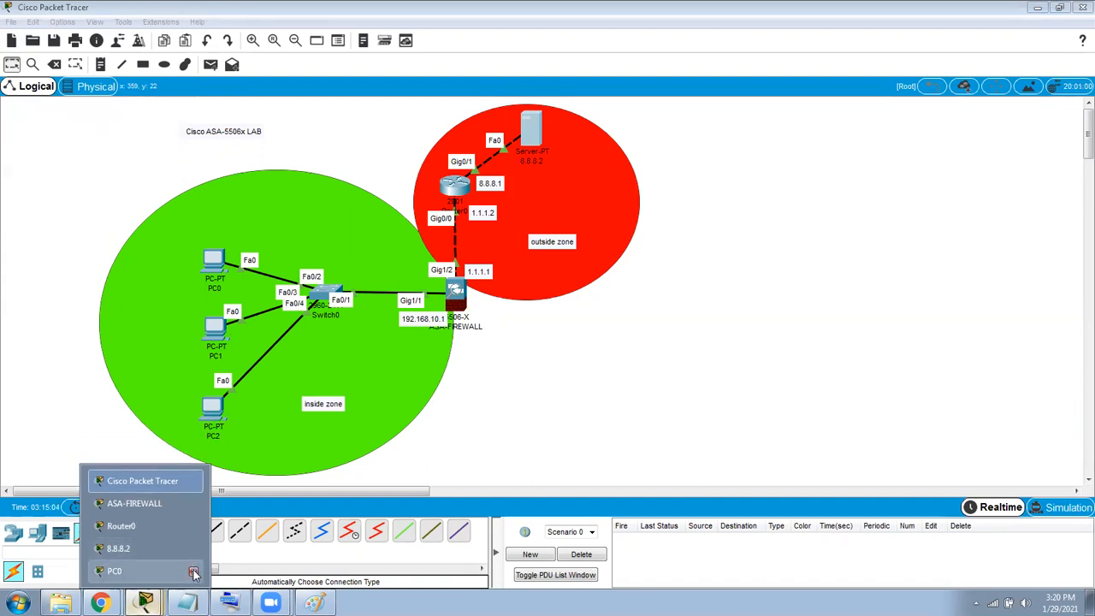
pyautogui.click(195, 548)
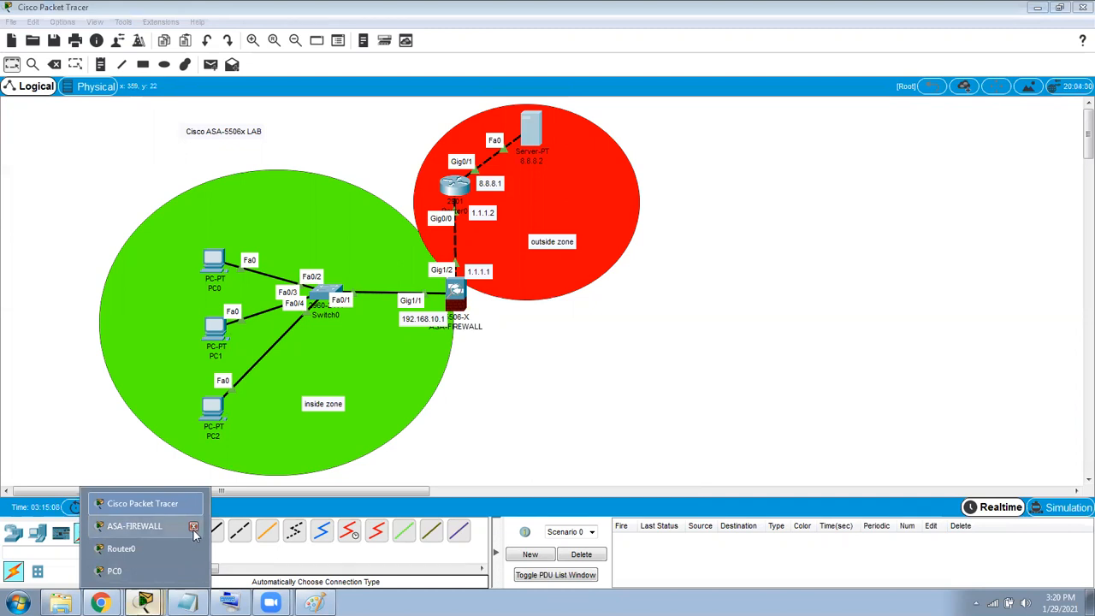
pyautogui.click(194, 548)
pyautogui.click(194, 572)
pyautogui.click(194, 572)
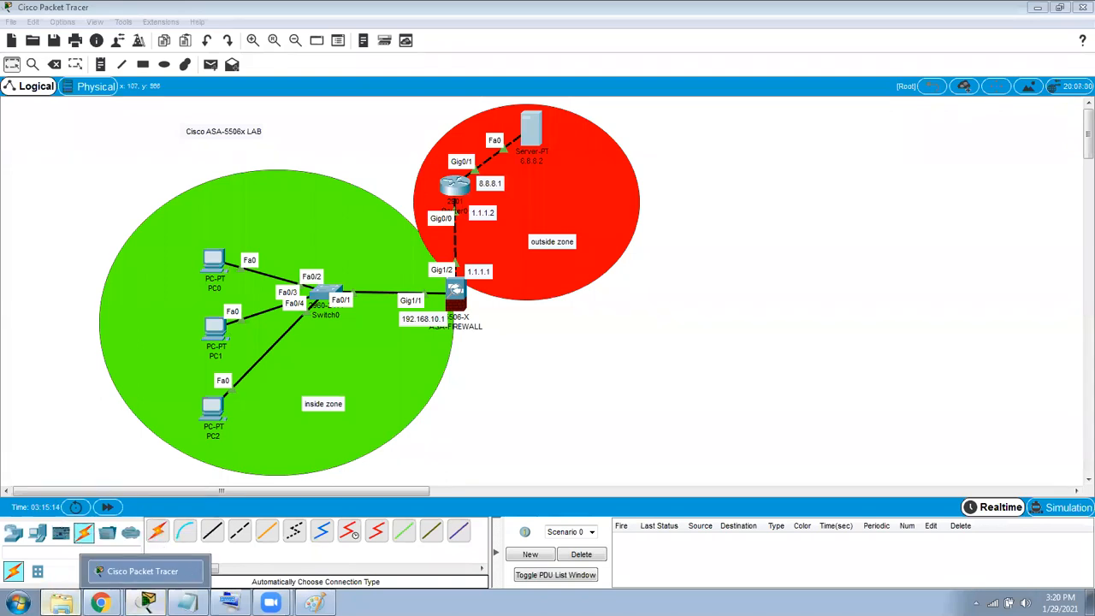
# Switch to Windows Explorer, open the ASA5506x folder and view the ISP-Router Config text file.
pyautogui.click(61, 603)
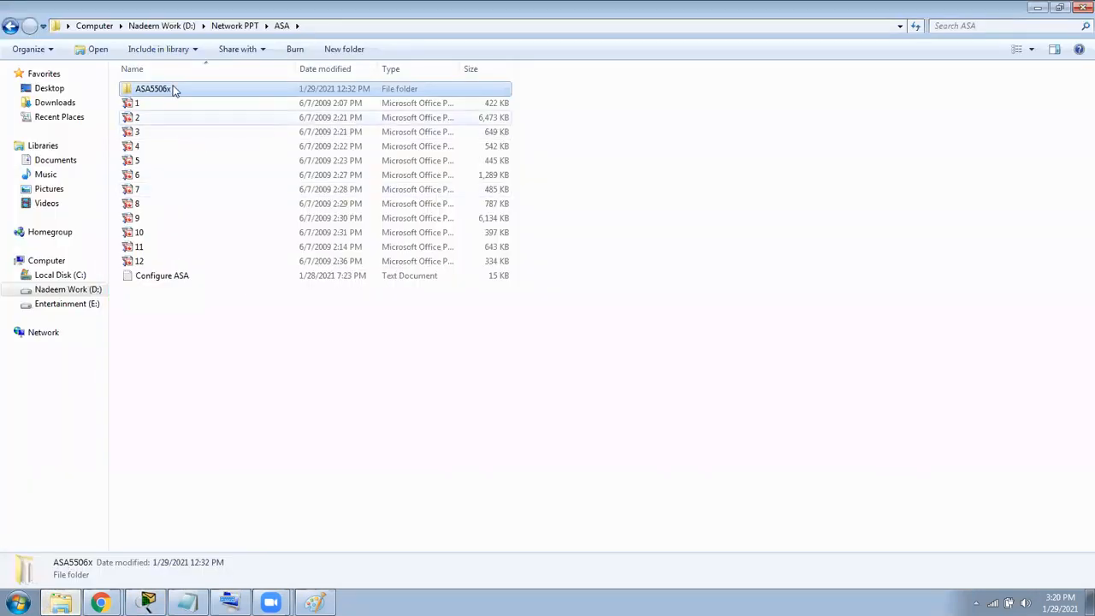
pyautogui.doubleClick(173, 90)
pyautogui.click(175, 91)
pyautogui.doubleClick(169, 117)
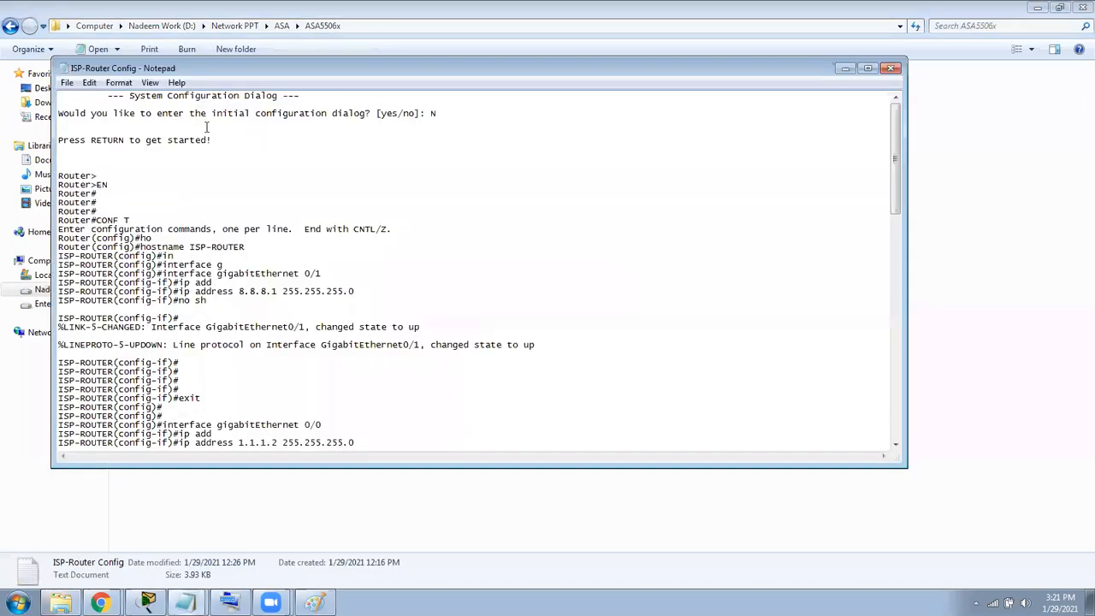
pyautogui.click(890, 67)
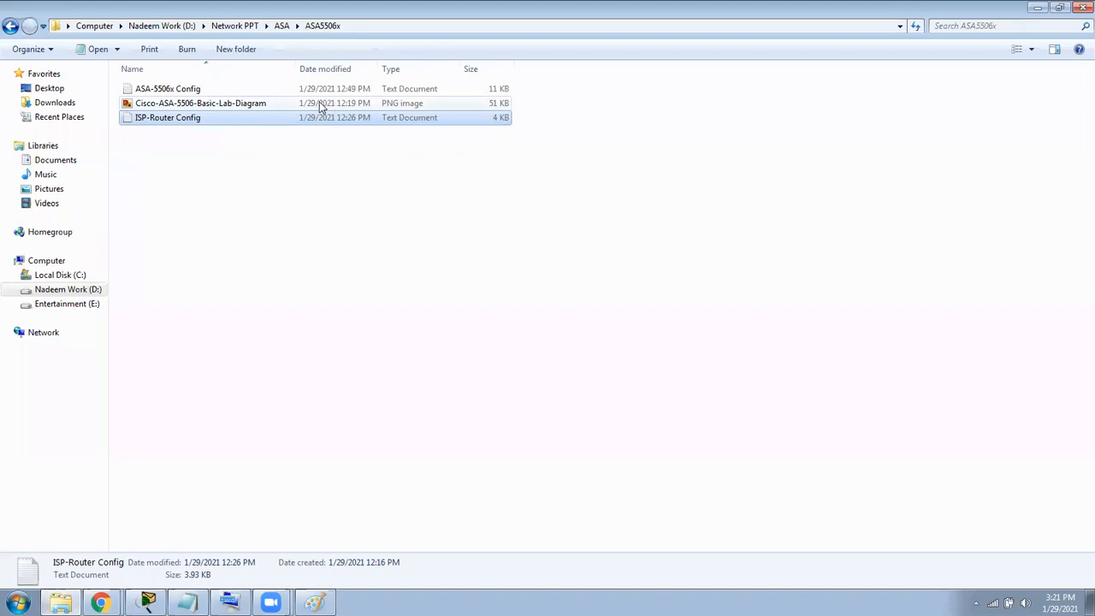
# View the Cisco-ASA-5506-Basic-Lab-Diagram image and look through the ASA-5506x Config file.
pyautogui.doubleClick(321, 103)
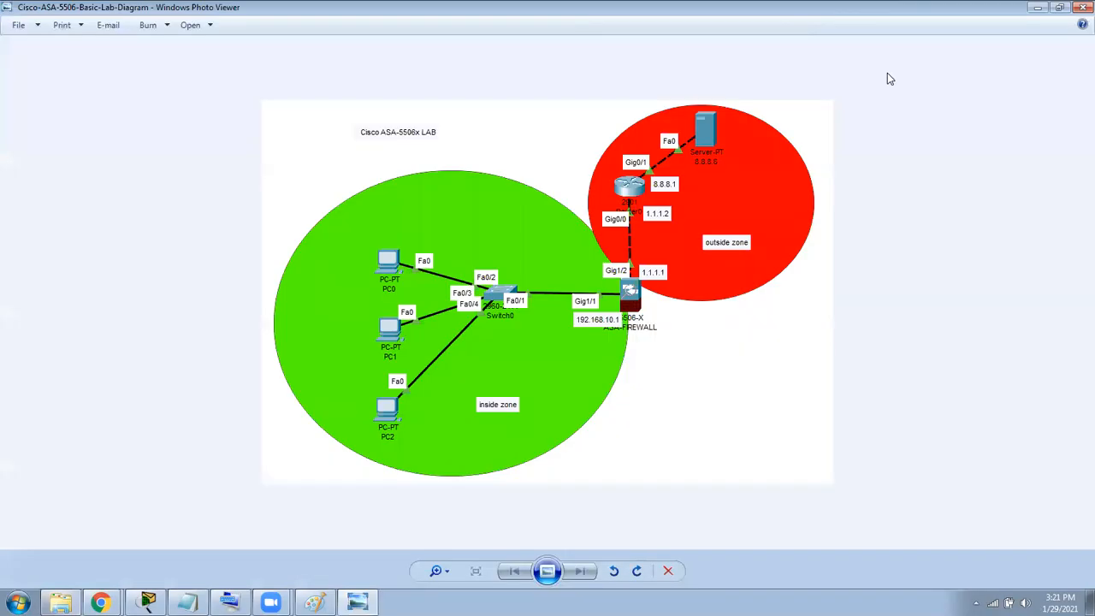
pyautogui.click(1081, 8)
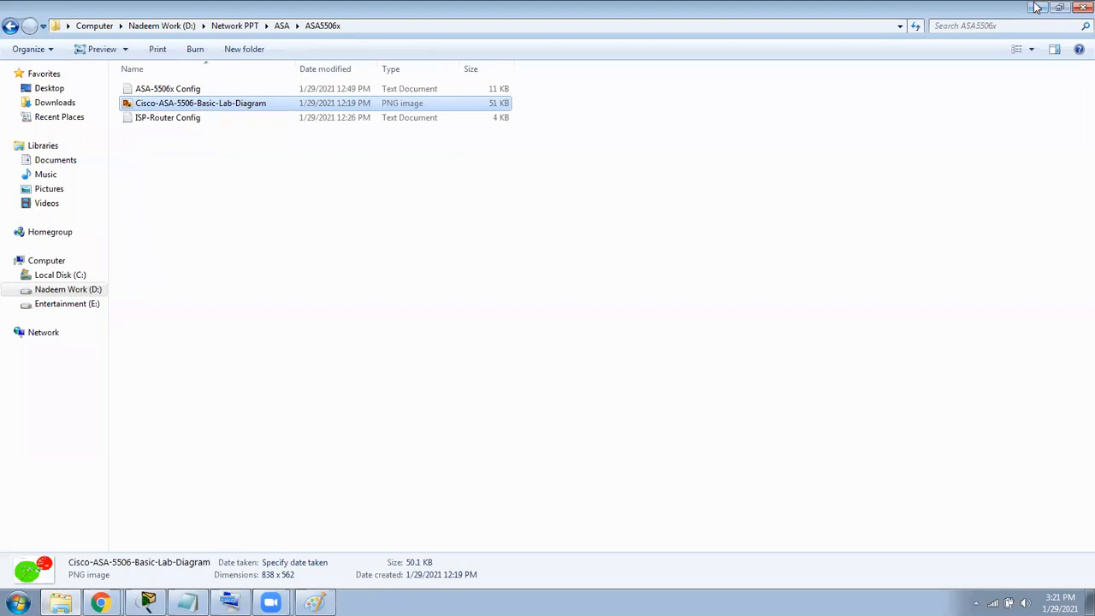
pyautogui.click(412, 85)
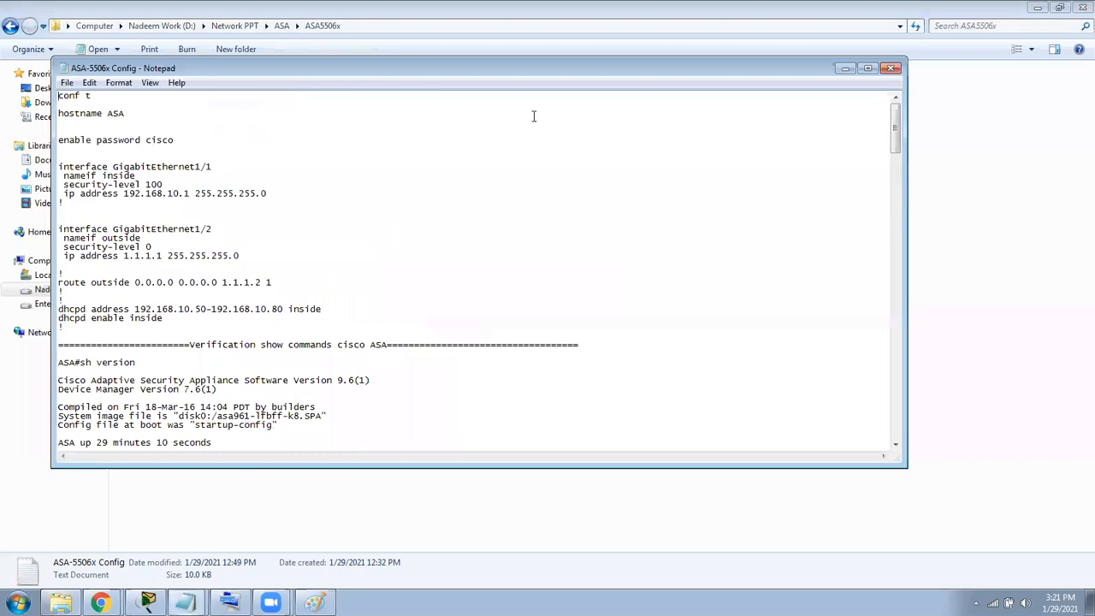
pyautogui.moveTo(894, 112); pyautogui.dragTo(901, 305)
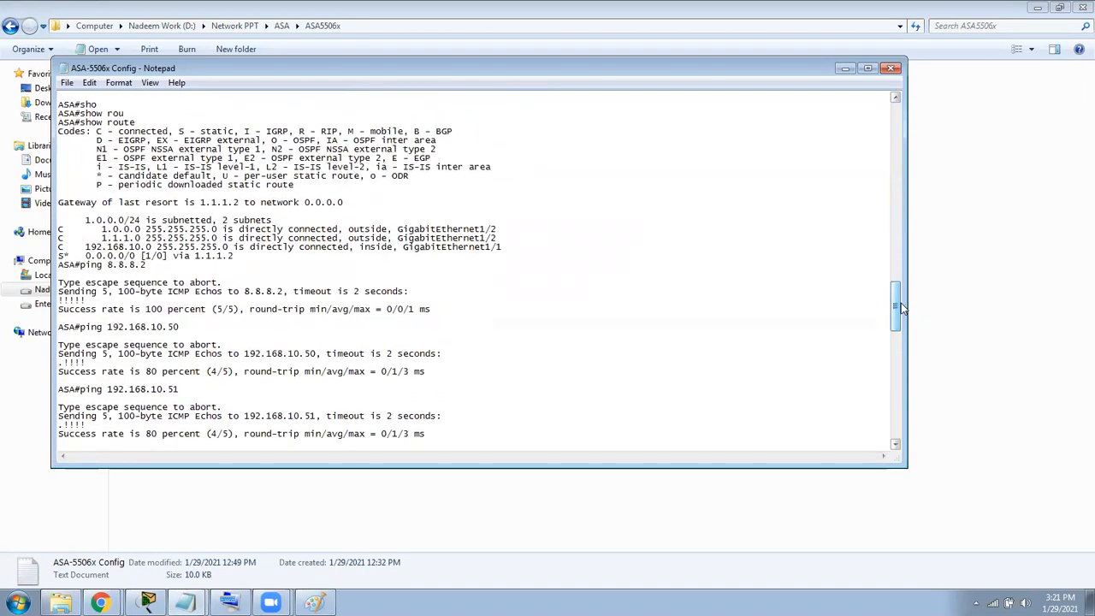
pyautogui.click(890, 68)
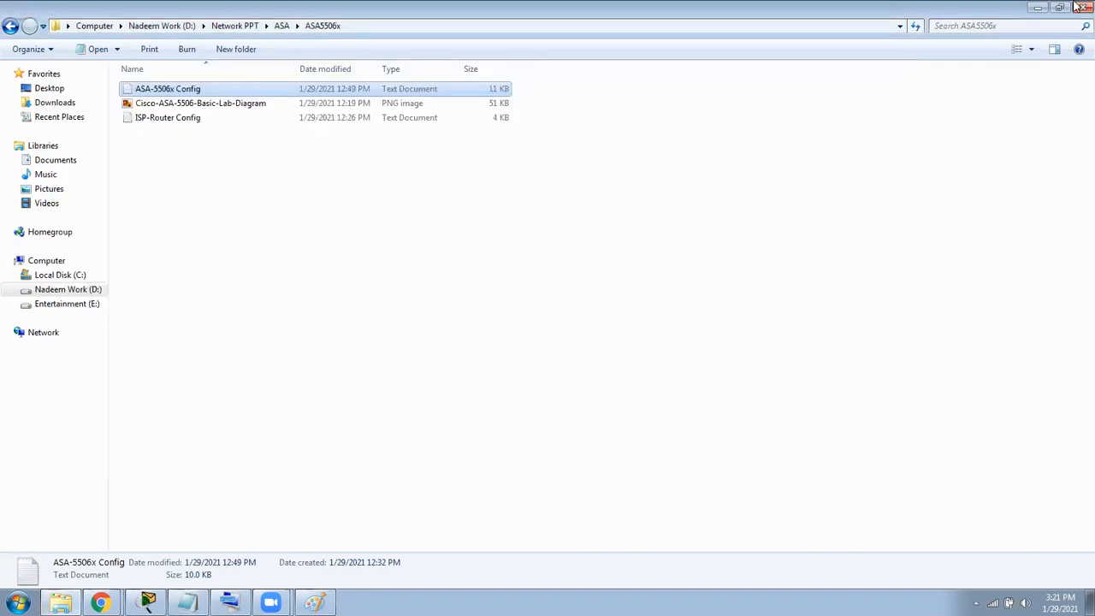
pyautogui.click(1036, 9)
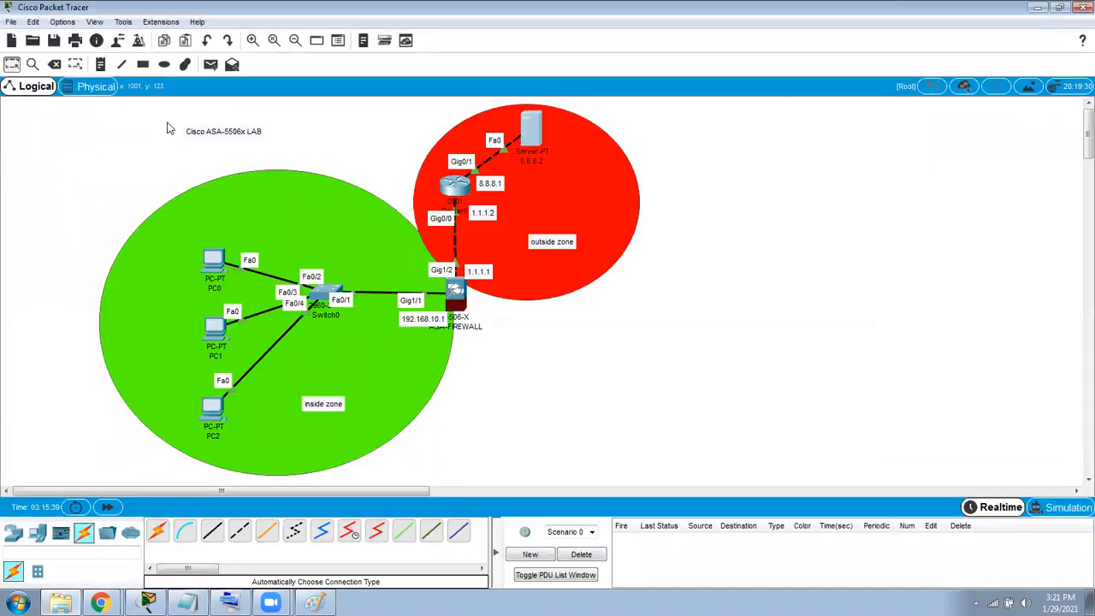
# Start a new network, saving the current lab as a Packet Tracer file named ASA.
pyautogui.click(11, 21)
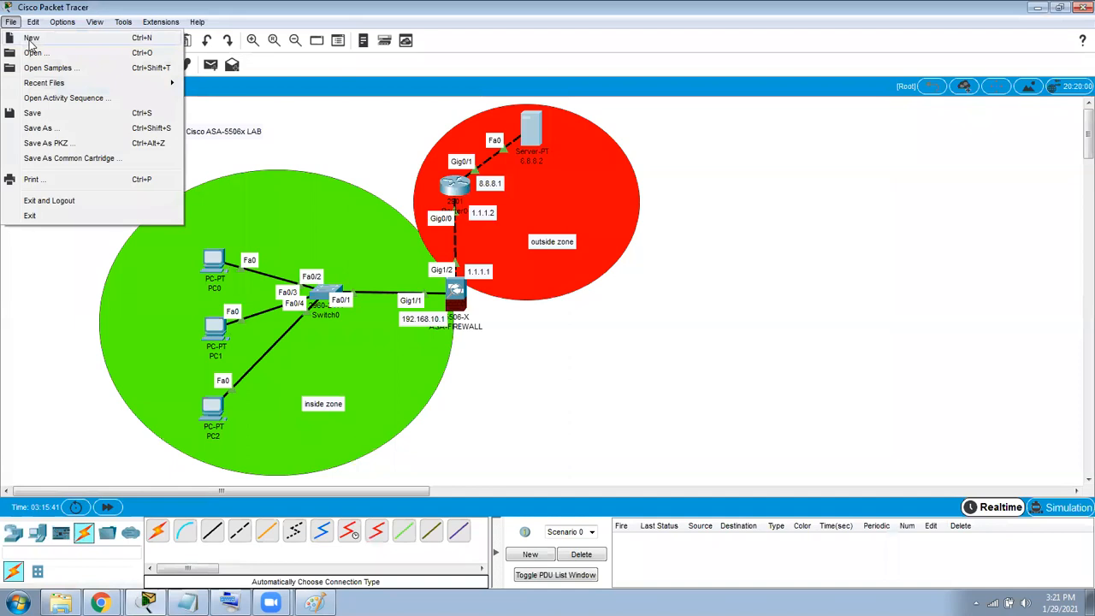
pyautogui.click(29, 39)
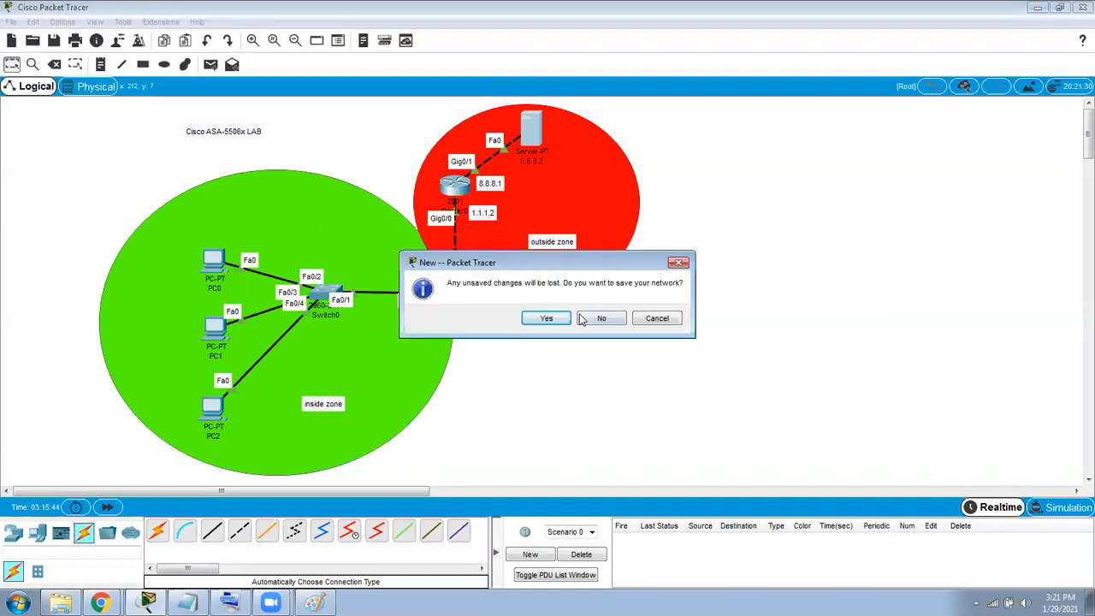
pyautogui.click(561, 322)
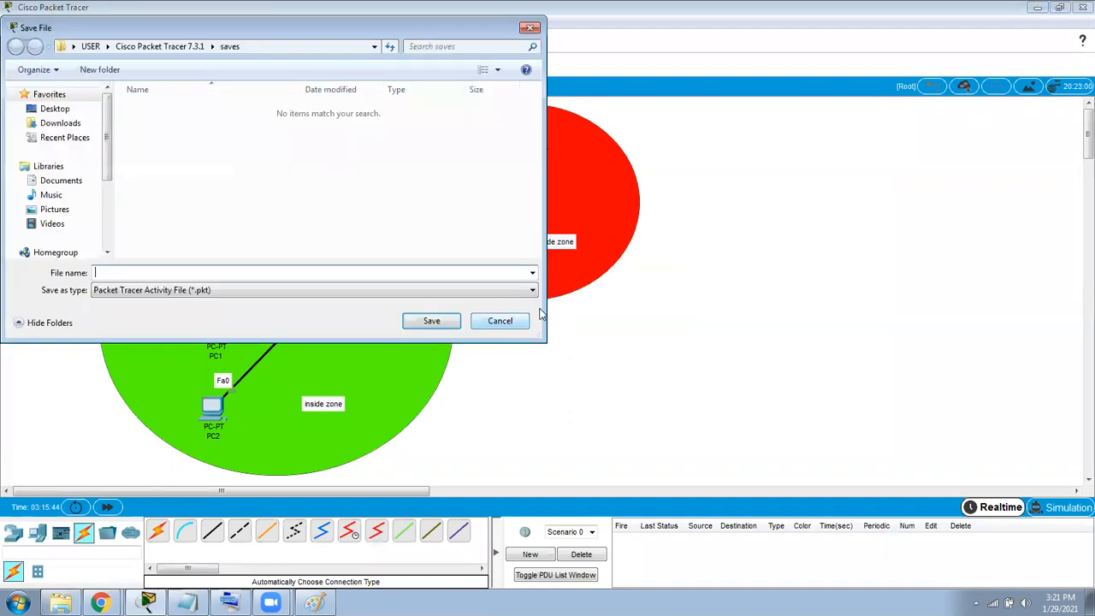
pyautogui.write('ASA')
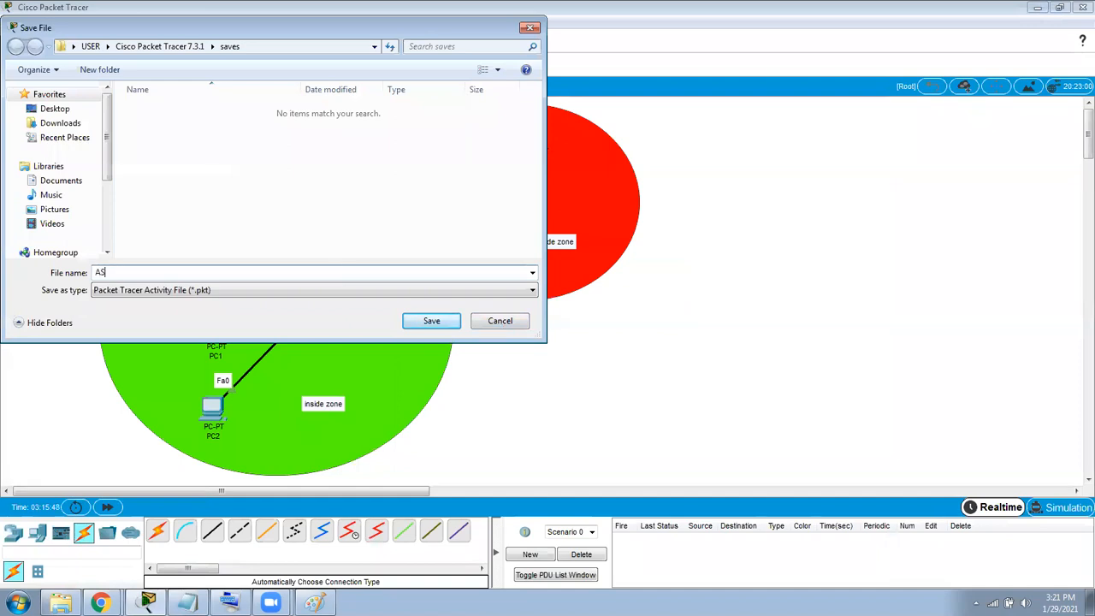
pyautogui.click(431, 321)
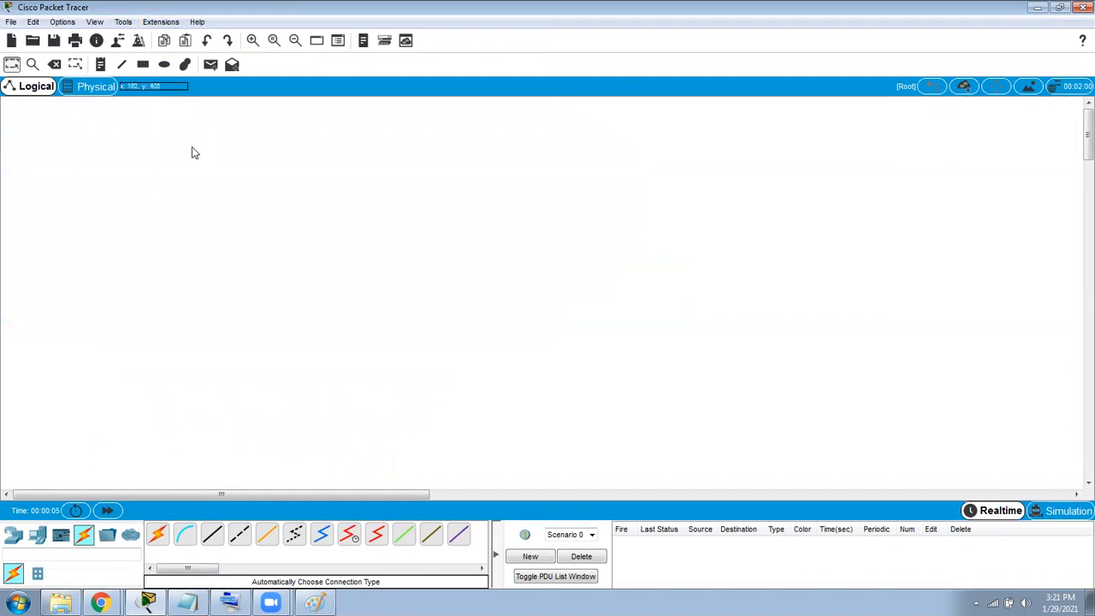
# Open the About window to check the installed Packet Tracer version, and close it after viewing.
pyautogui.click(197, 23)
pyautogui.click(218, 89)
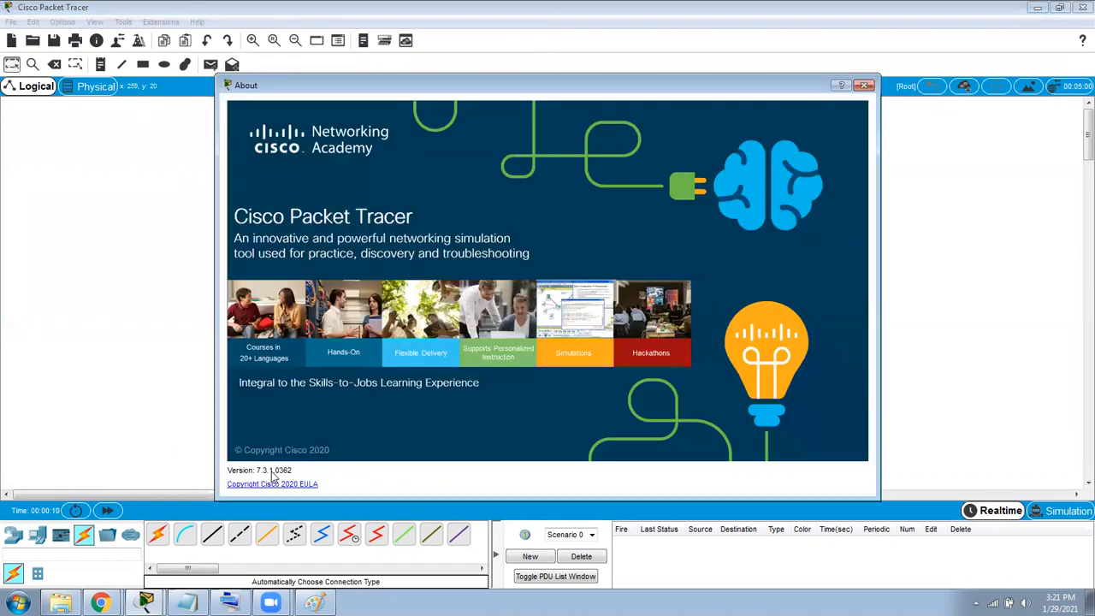
pyautogui.click(100, 602)
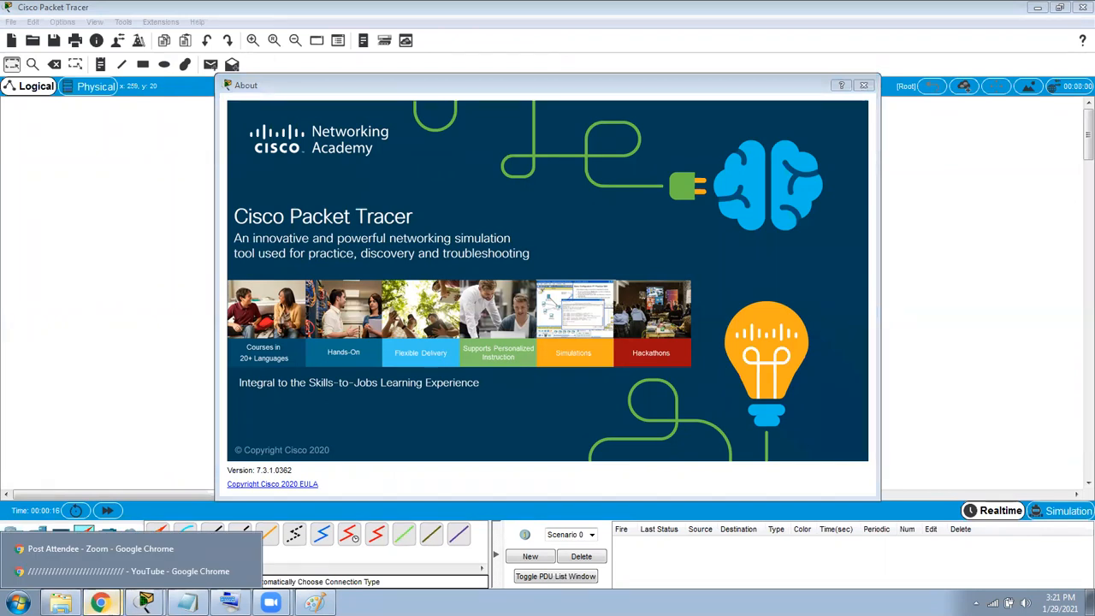
pyautogui.click(146, 299)
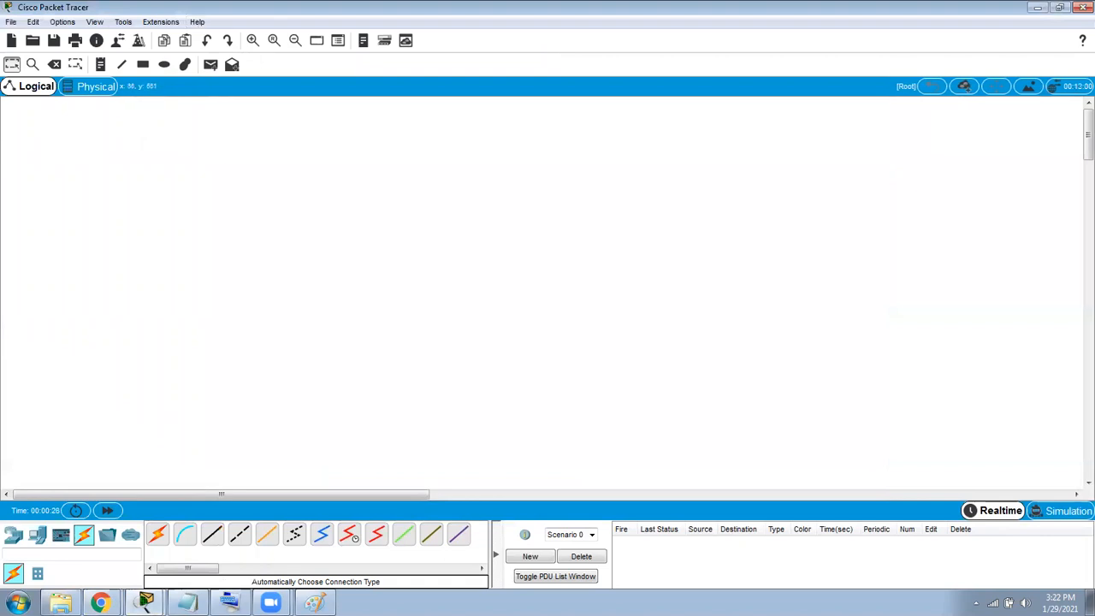
pyautogui.click(19, 602)
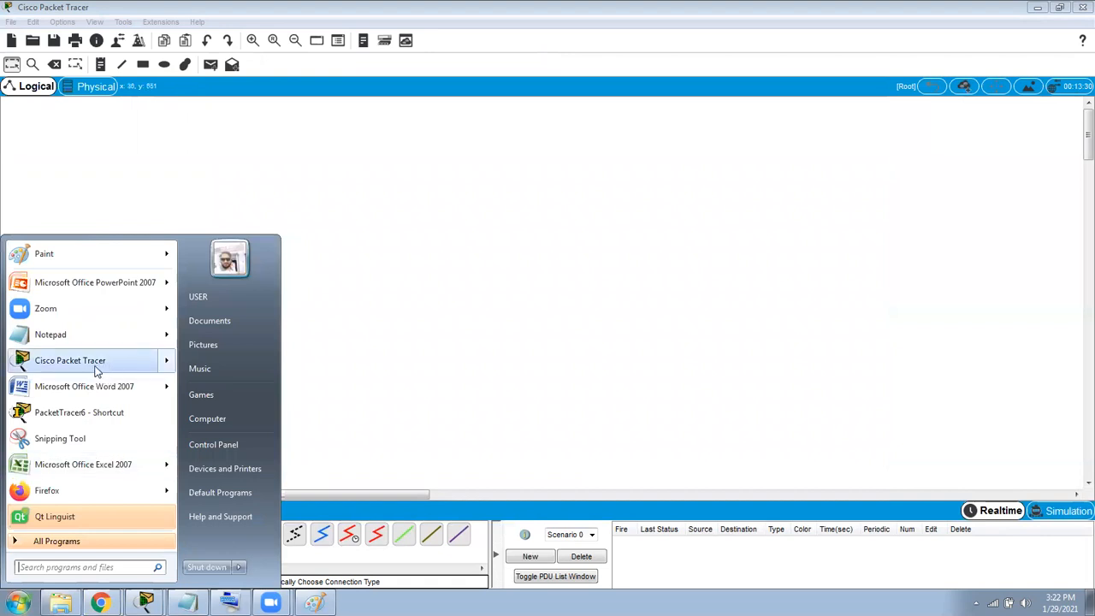
pyautogui.moveTo(99, 359)
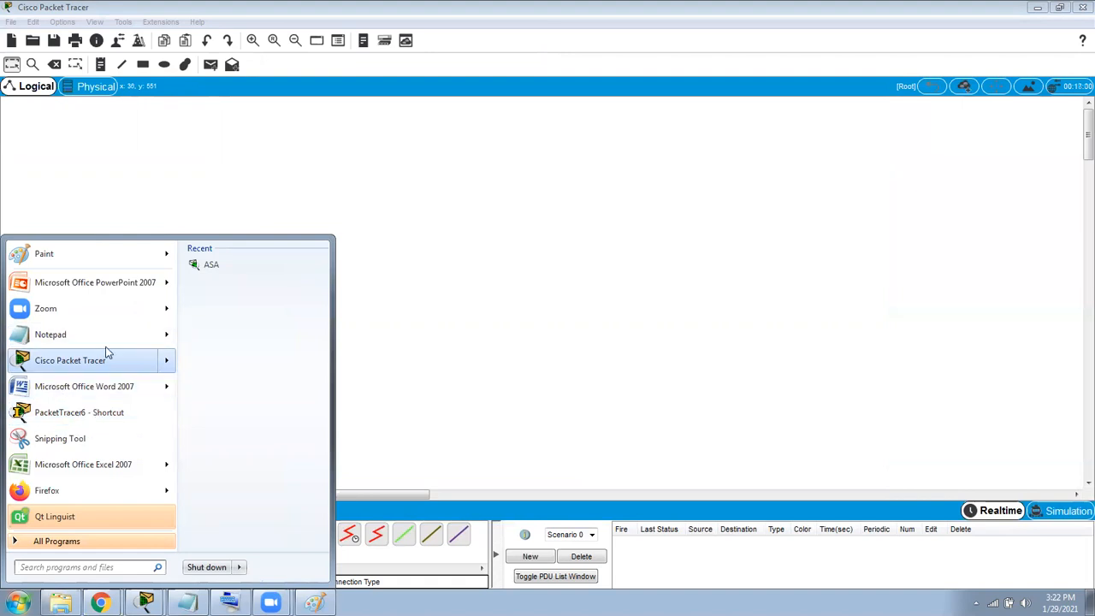
pyautogui.click(420, 276)
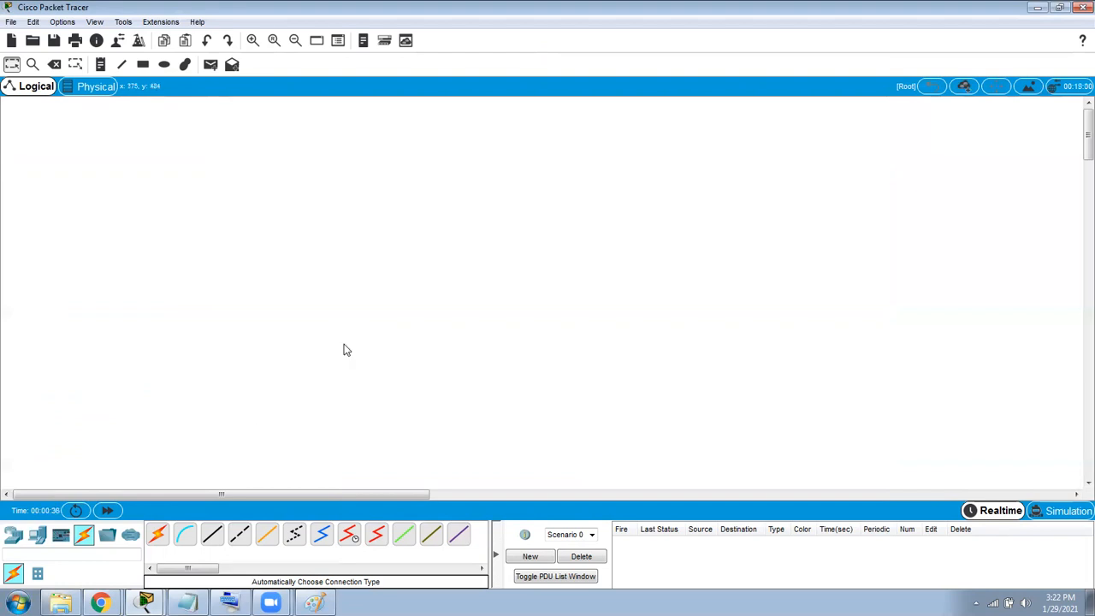
# Place a 5506-X security appliance near the centre of the empty logical workspace.
pyautogui.click(12, 536)
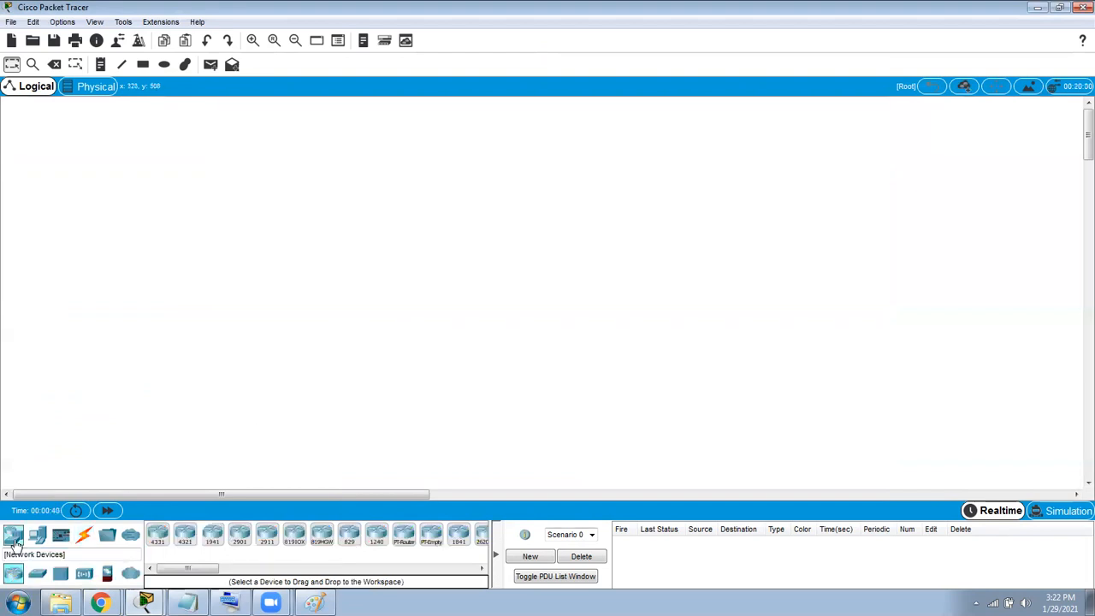
pyautogui.click(107, 573)
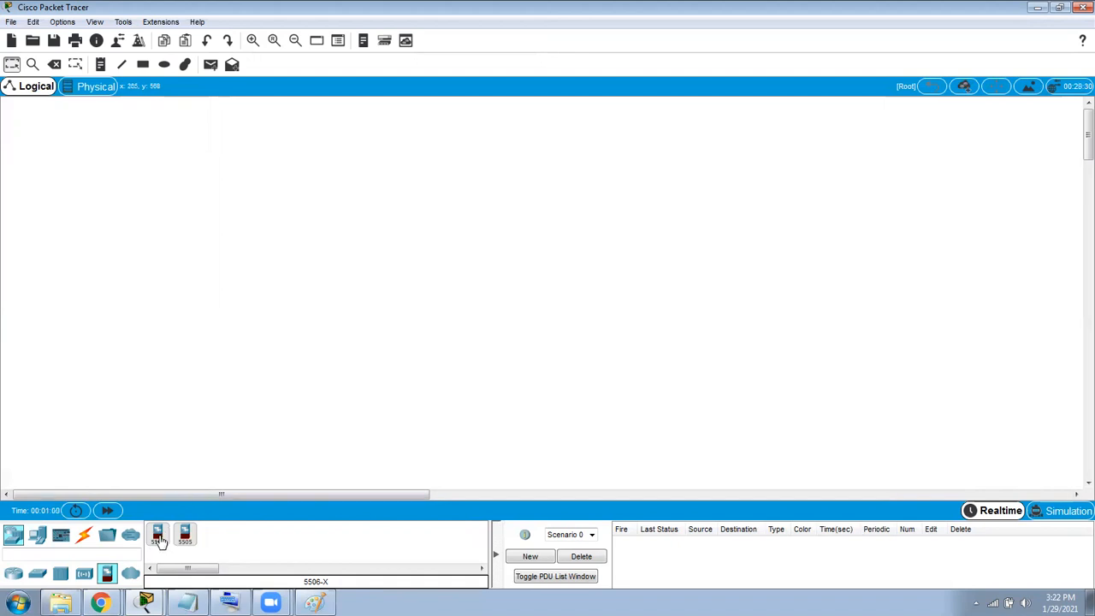
pyautogui.click(159, 539)
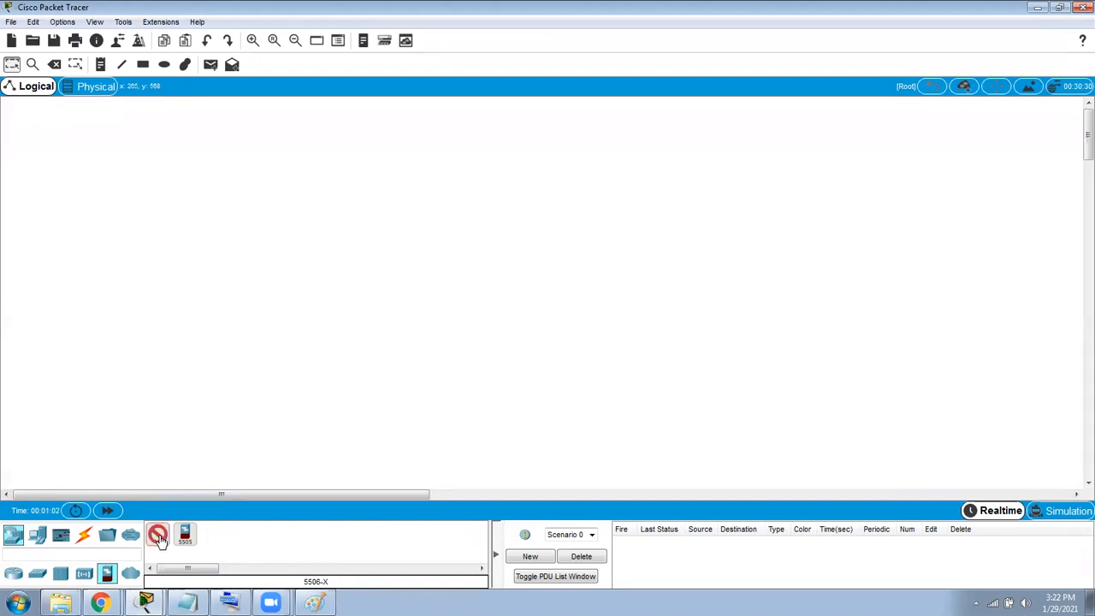
pyautogui.click(431, 252)
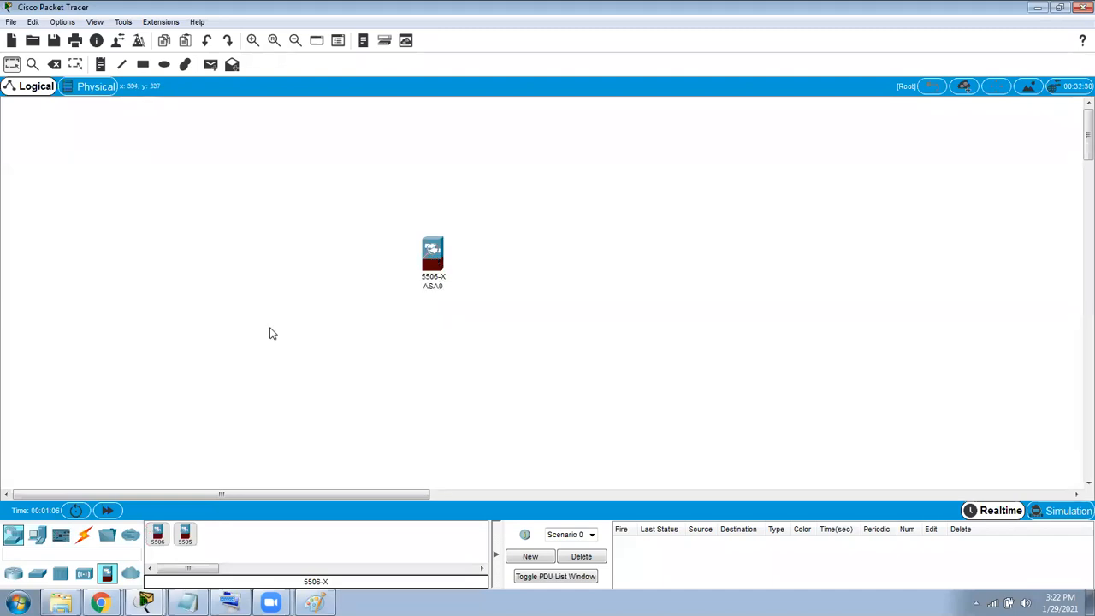
pyautogui.click(17, 577)
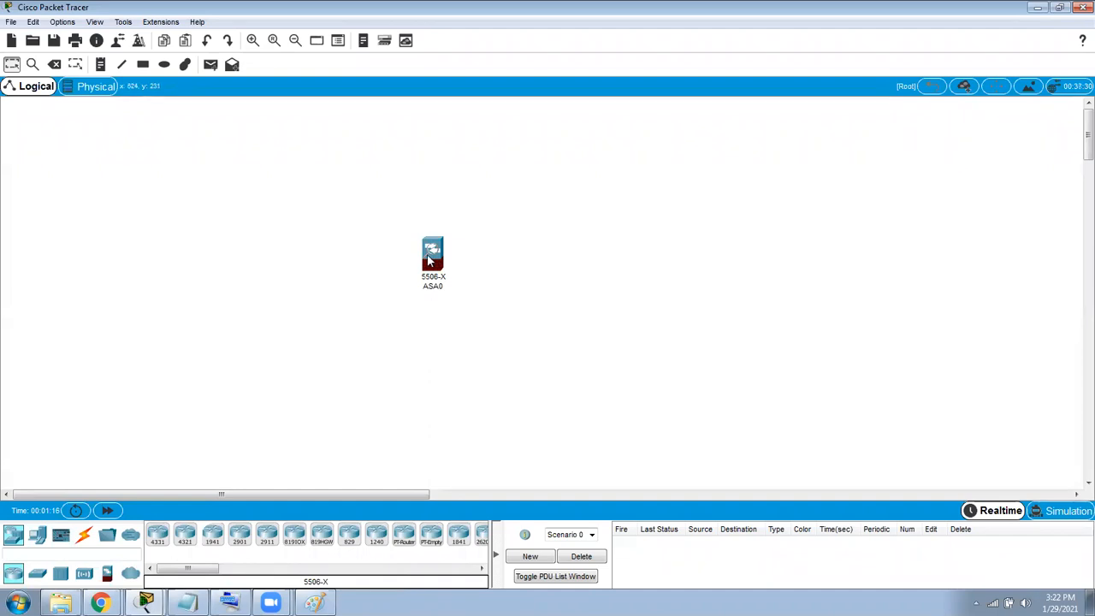
pyautogui.moveTo(430, 260)
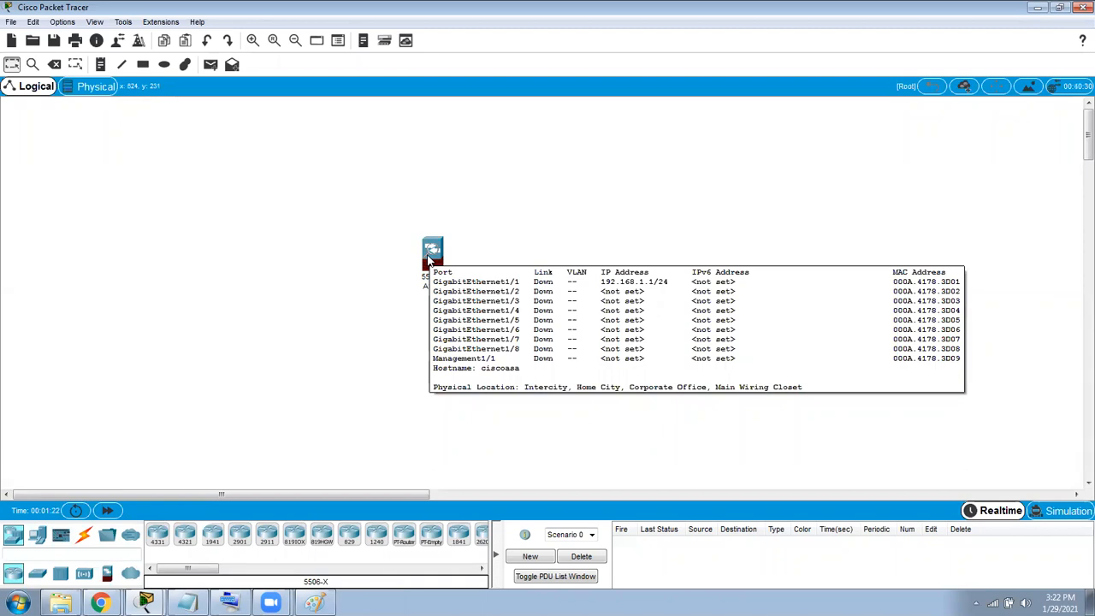
pyautogui.click(218, 540)
pyautogui.click(314, 379)
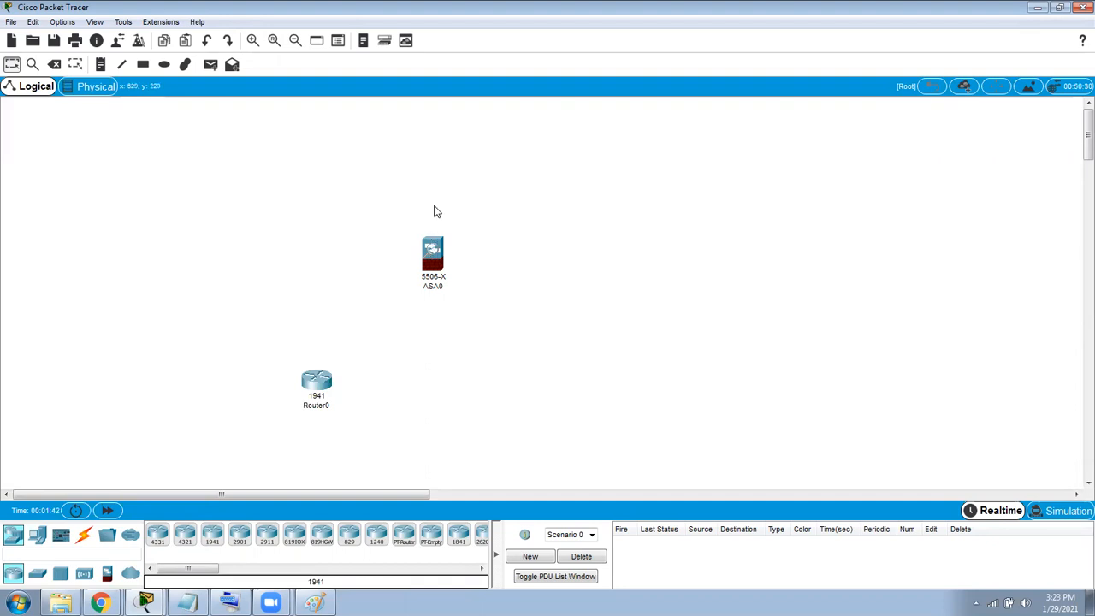
pyautogui.moveTo(433, 235)
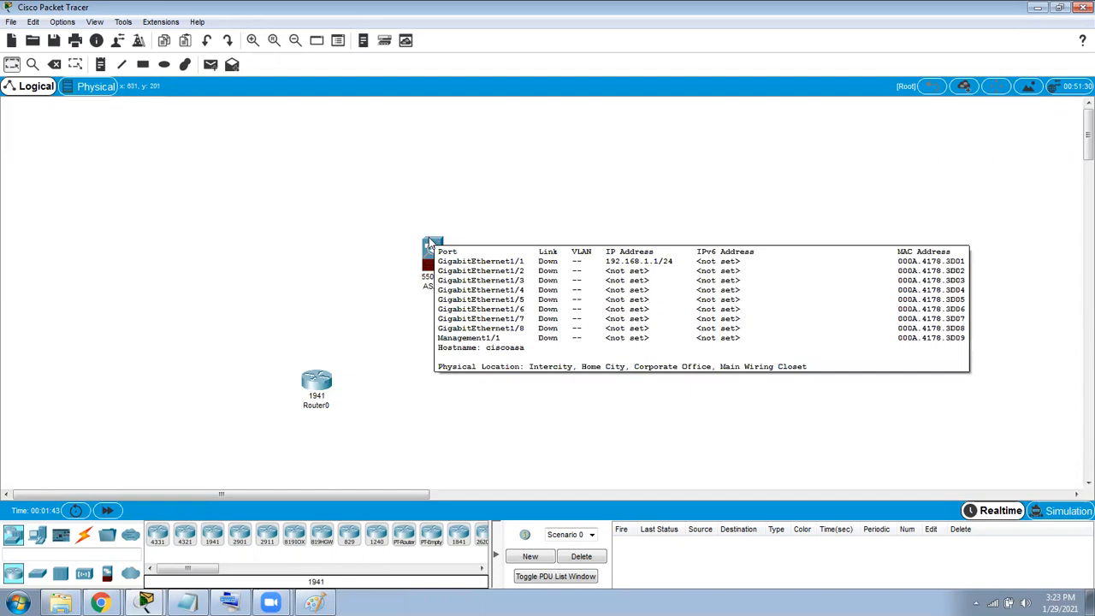
pyautogui.moveTo(286, 343); pyautogui.dragTo(369, 435)
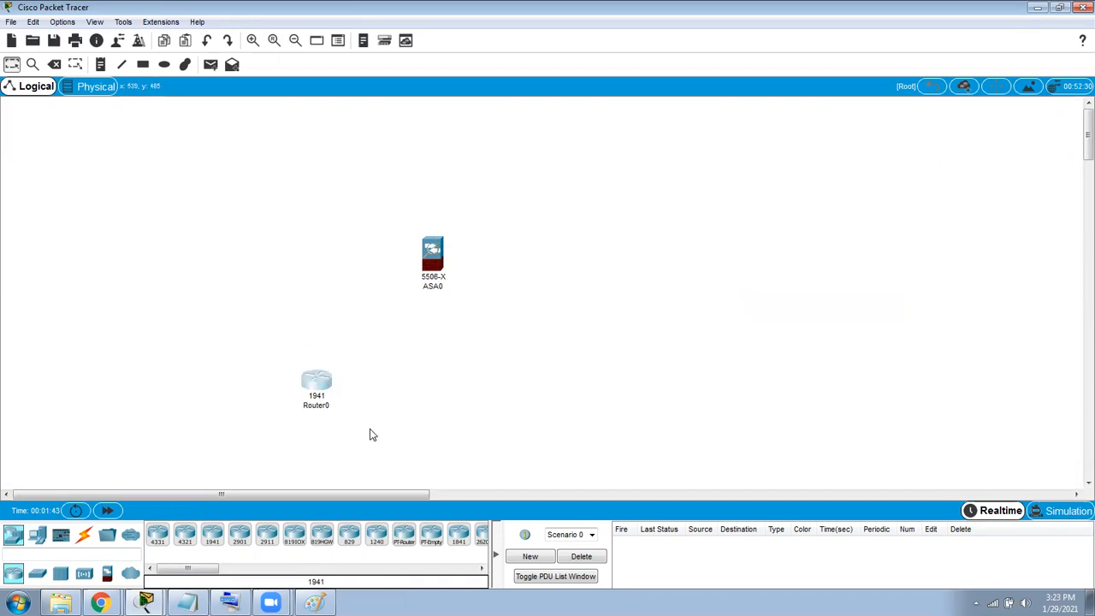
pyautogui.press('Delete')
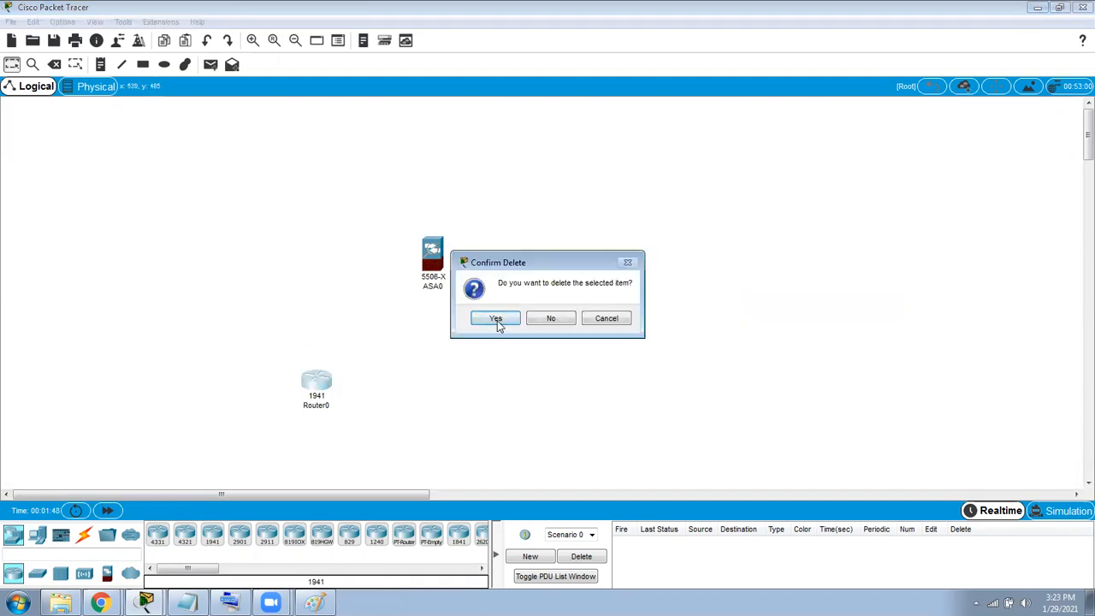
pyautogui.click(498, 320)
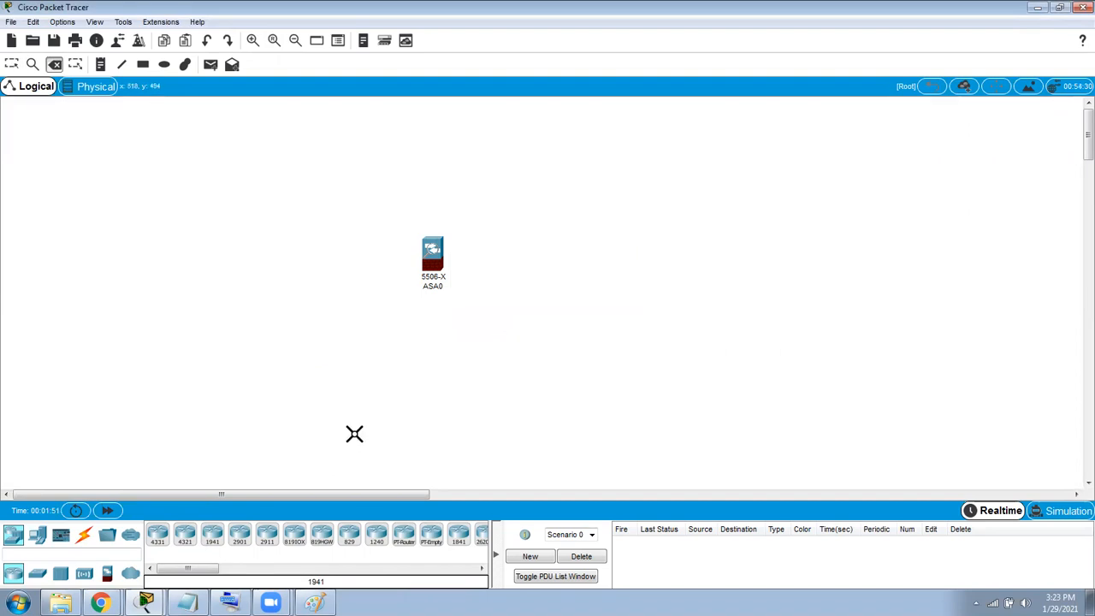
pyautogui.press('Escape')
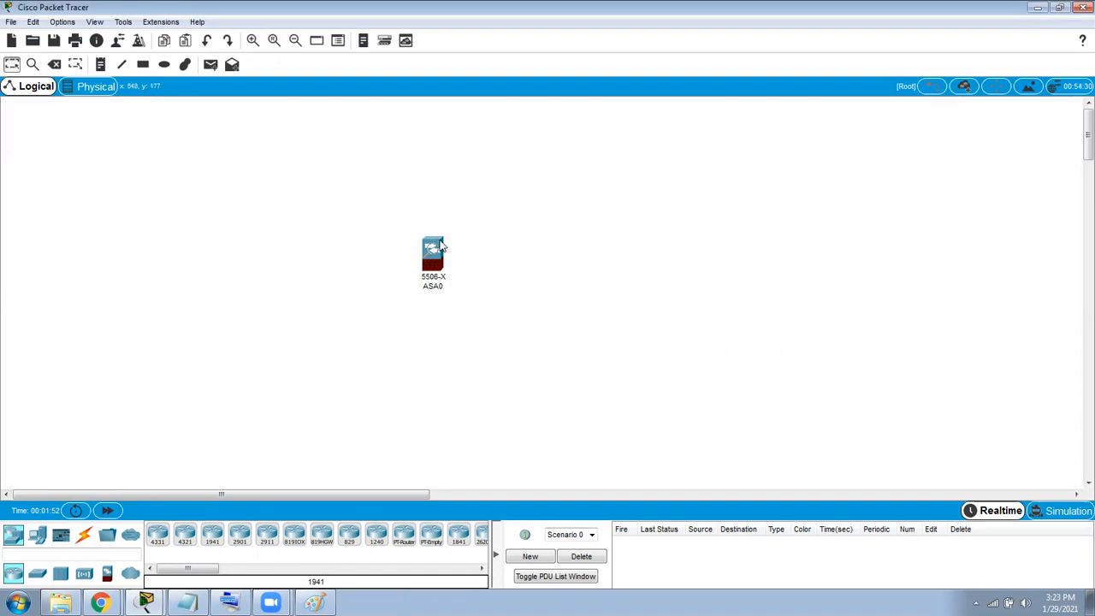
# Place a 2901 router above the 5506-X firewall and shift both devices down, keeping them vertically aligned with a gap between them.
pyautogui.click(240, 545)
pyautogui.click(431, 155)
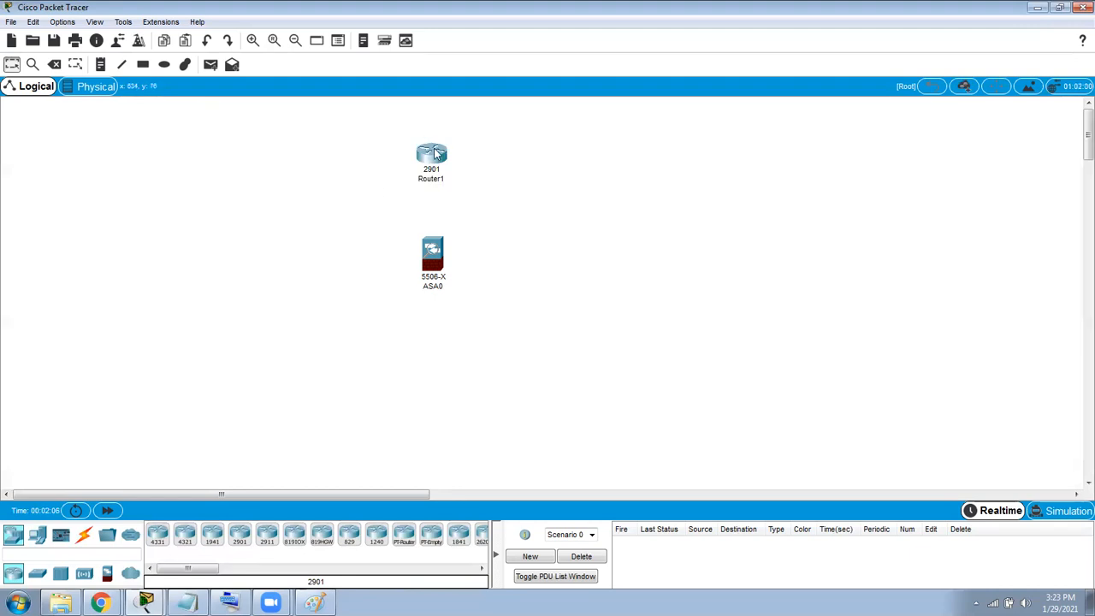
pyautogui.moveTo(437, 156)
pyautogui.mouseDown()
pyautogui.moveTo(441, 141)
pyautogui.moveTo(435, 149)
pyautogui.mouseUp()
pyautogui.moveTo(435, 248); pyautogui.dragTo(431, 289)
pyautogui.moveTo(432, 146); pyautogui.dragTo(429, 175)
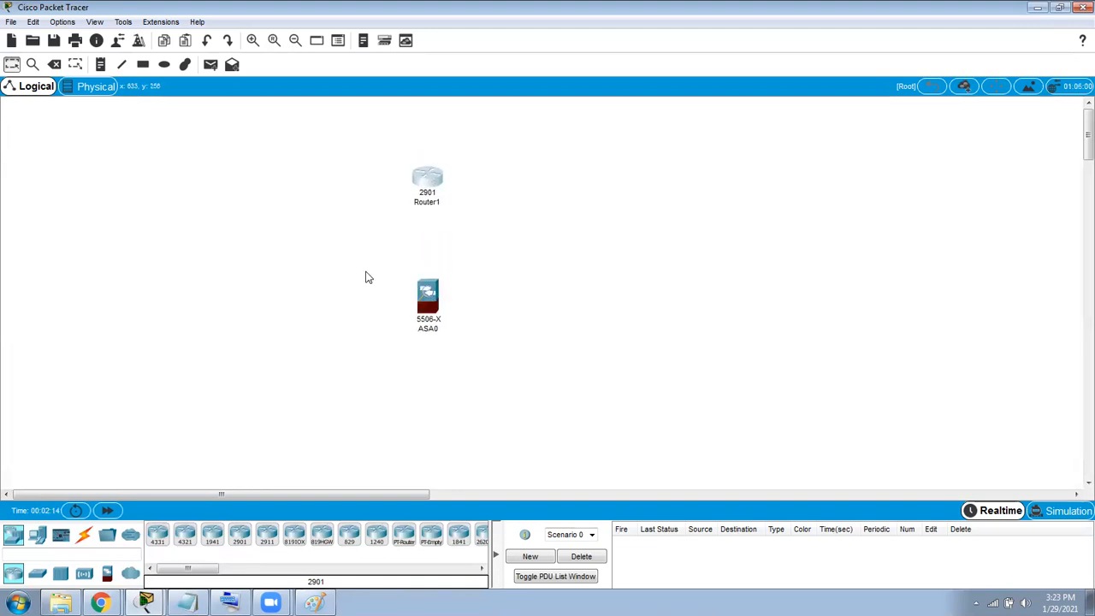
# Place a 2960-24TT switch to the left of the 5506-X firewall.
pyautogui.click(130, 481)
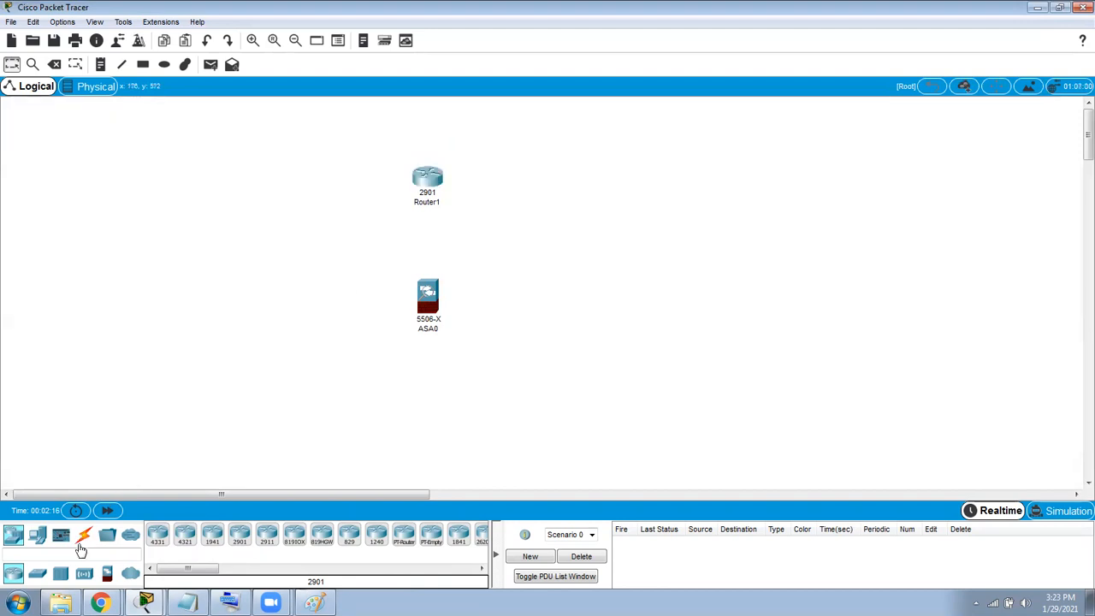
pyautogui.click(39, 576)
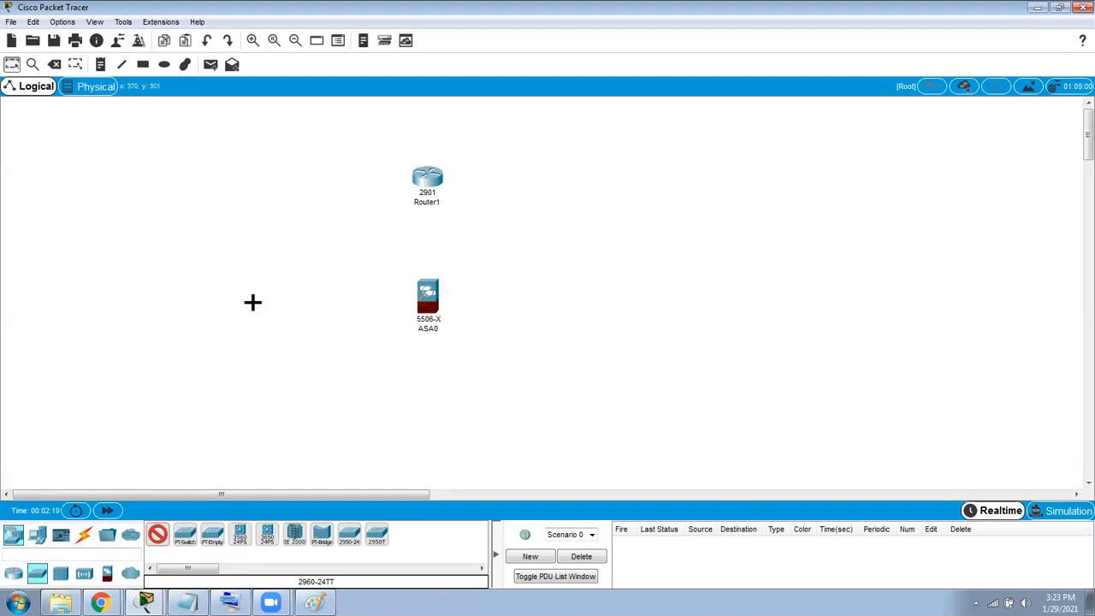
pyautogui.click(250, 307)
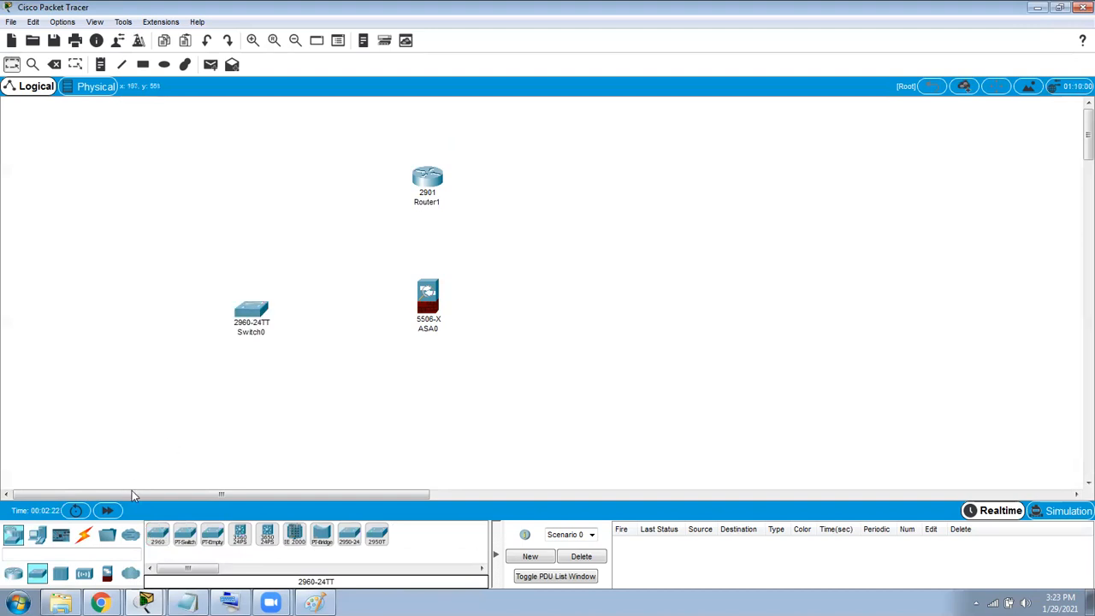
# Place three PC end devices in a vertical column to the left of the 2960 switch.
pyautogui.click(14, 572)
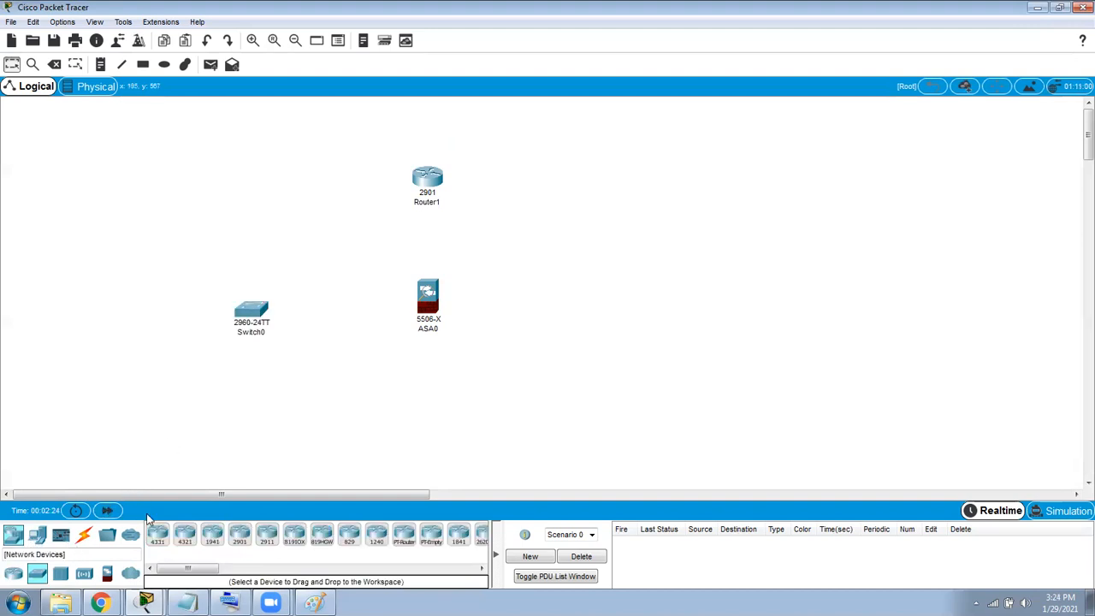
pyautogui.click(37, 535)
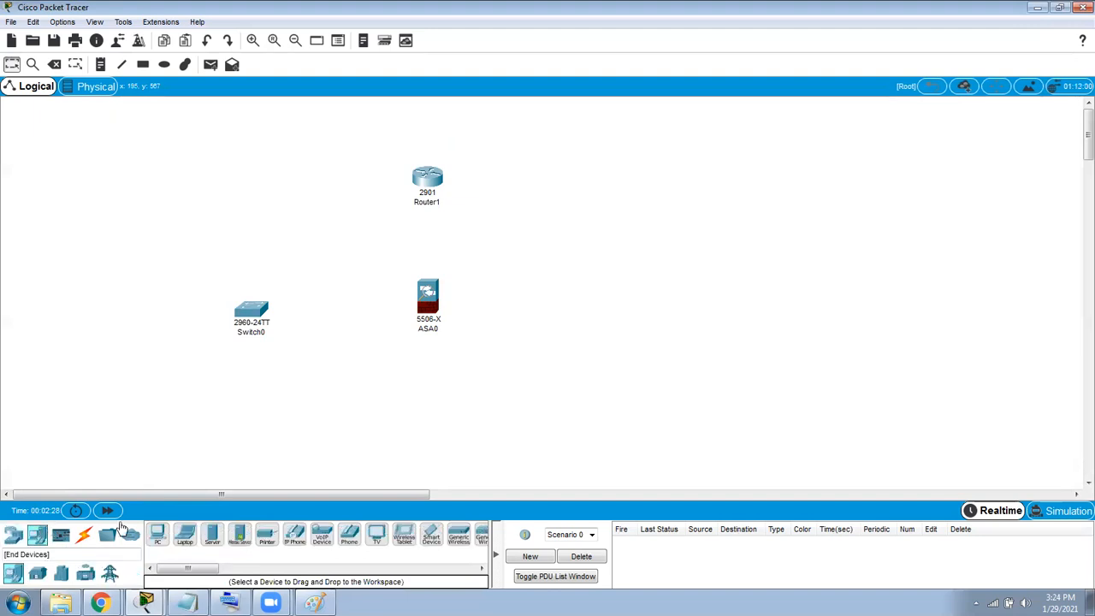
pyautogui.click(158, 534)
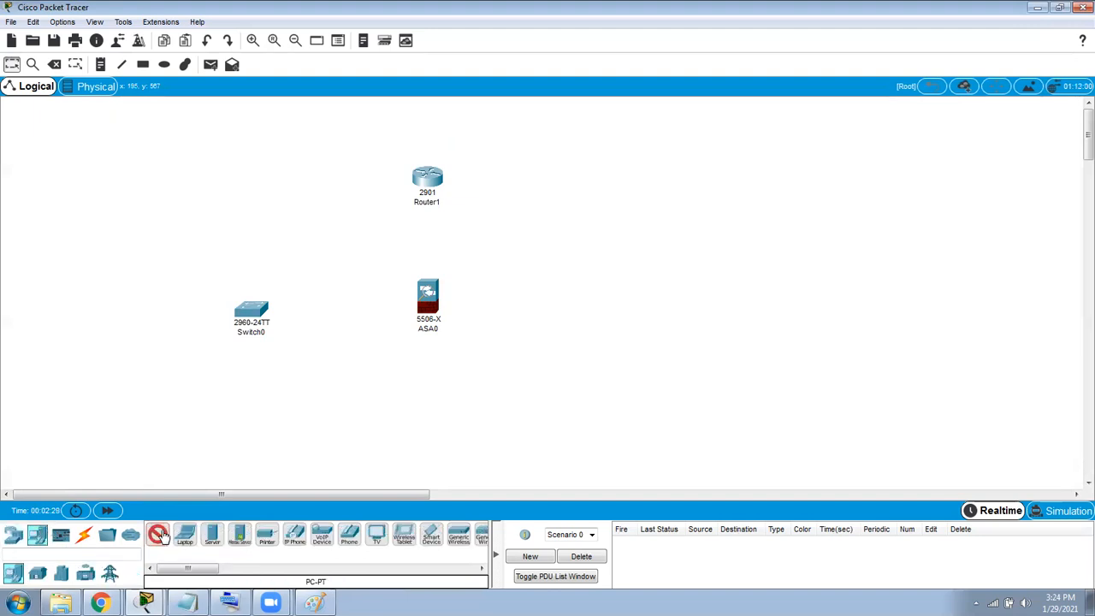
pyautogui.click(137, 240)
pyautogui.click(158, 532)
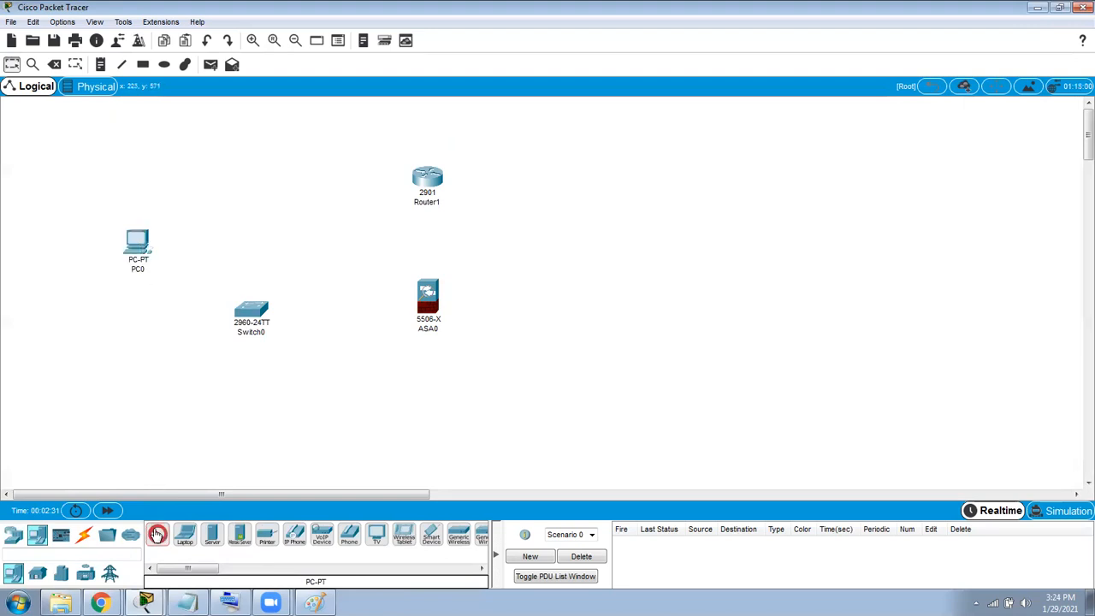
pyautogui.click(131, 330)
pyautogui.click(158, 532)
pyautogui.click(134, 417)
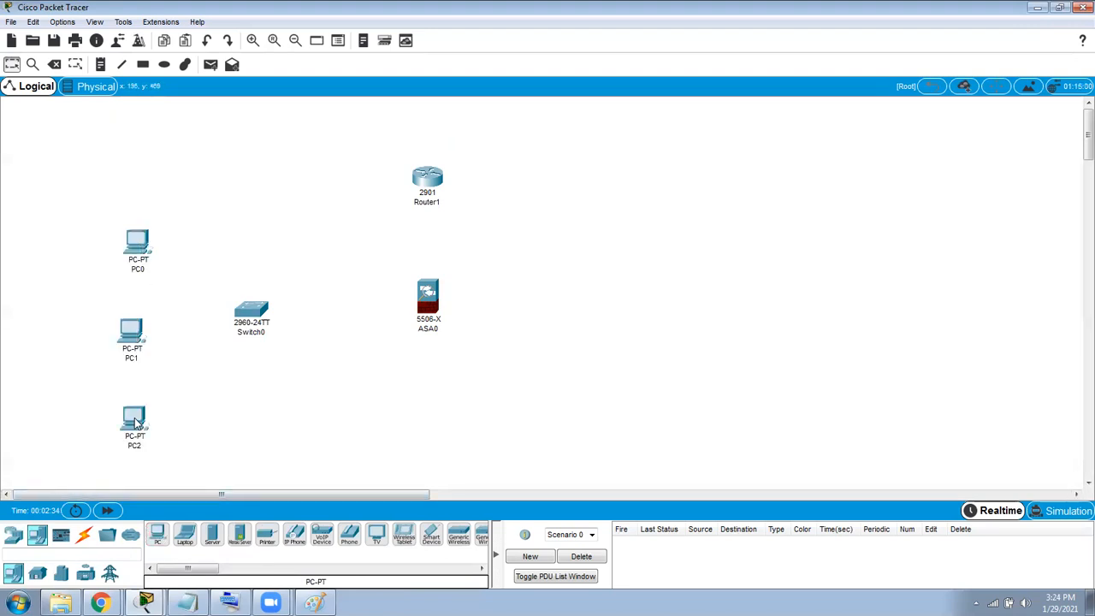
# Connect PC0 to Switch0 using the automatically chosen connection type.
pyautogui.click(83, 533)
pyautogui.click(158, 533)
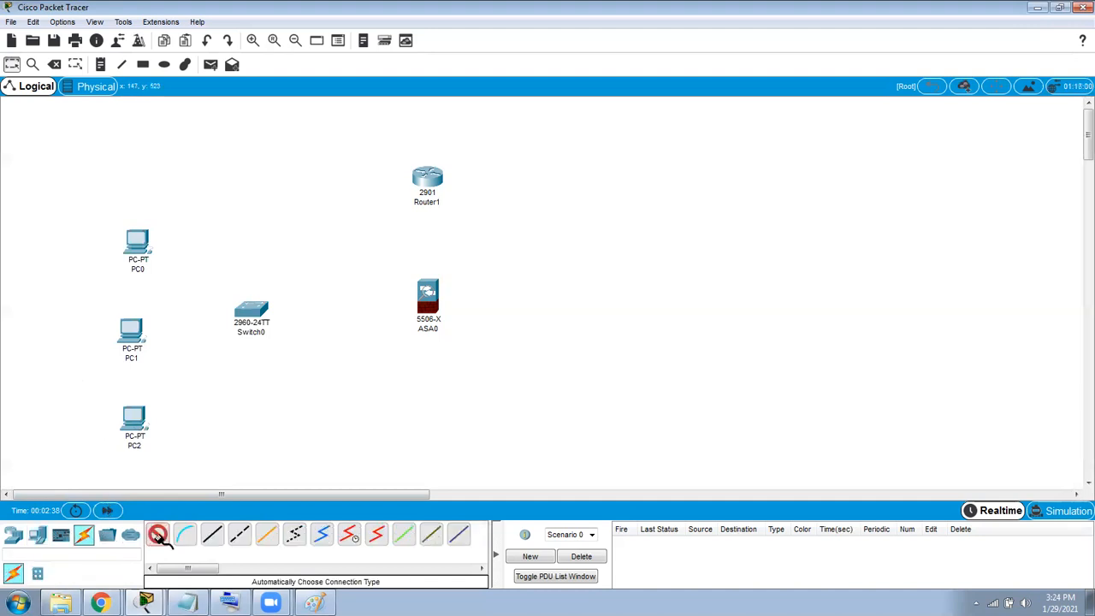
pyautogui.click(139, 242)
pyautogui.click(253, 311)
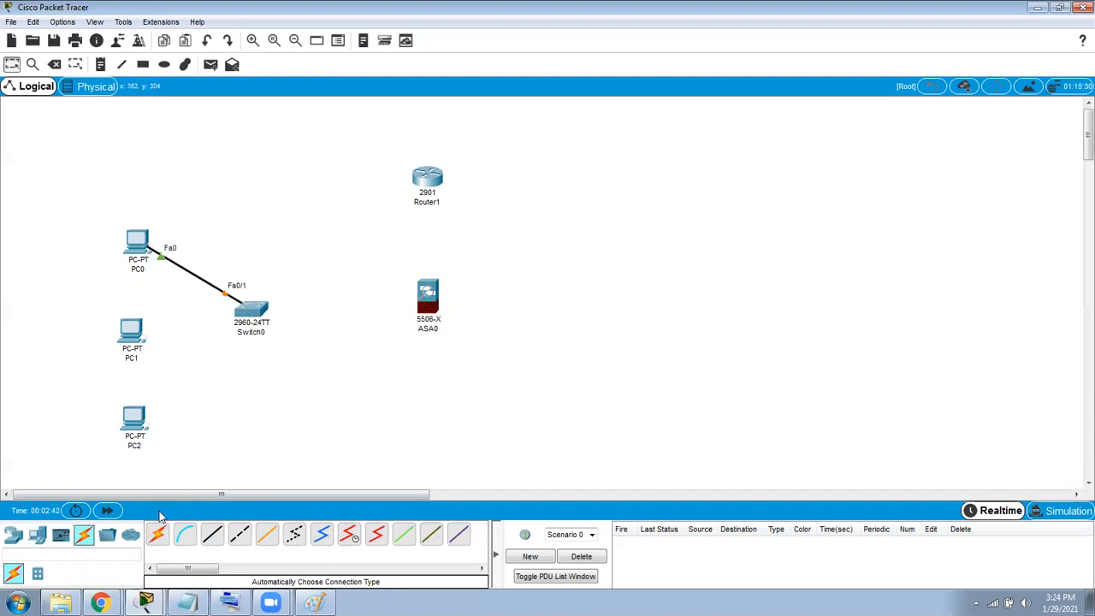
# Connect PC1 and PC2 to Switch0 using the automatically chosen connection type.
pyautogui.click(132, 330)
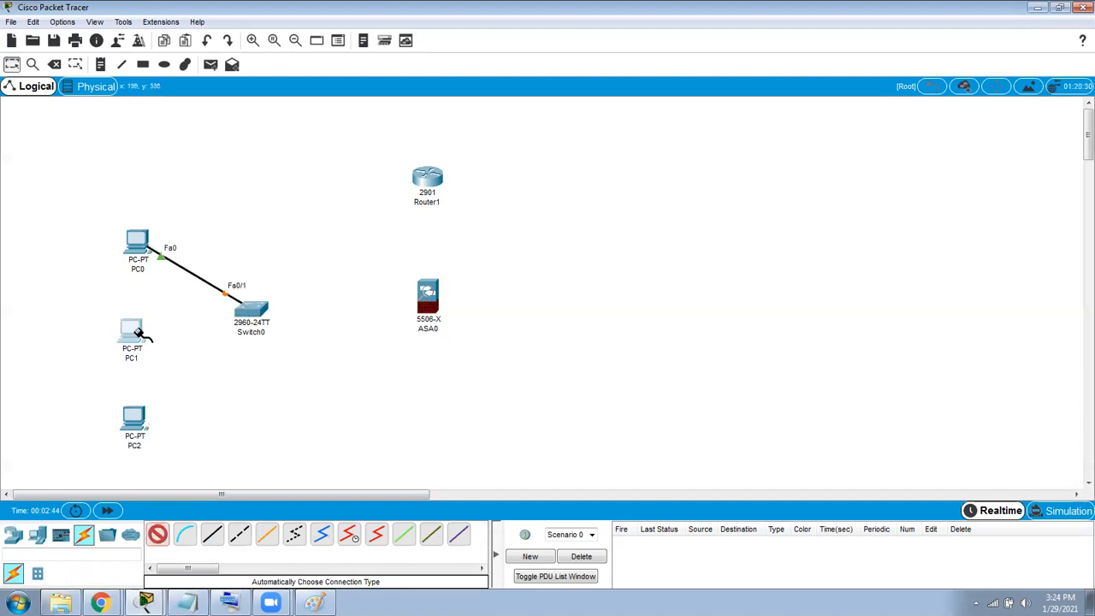
pyautogui.click(252, 311)
pyautogui.click(158, 534)
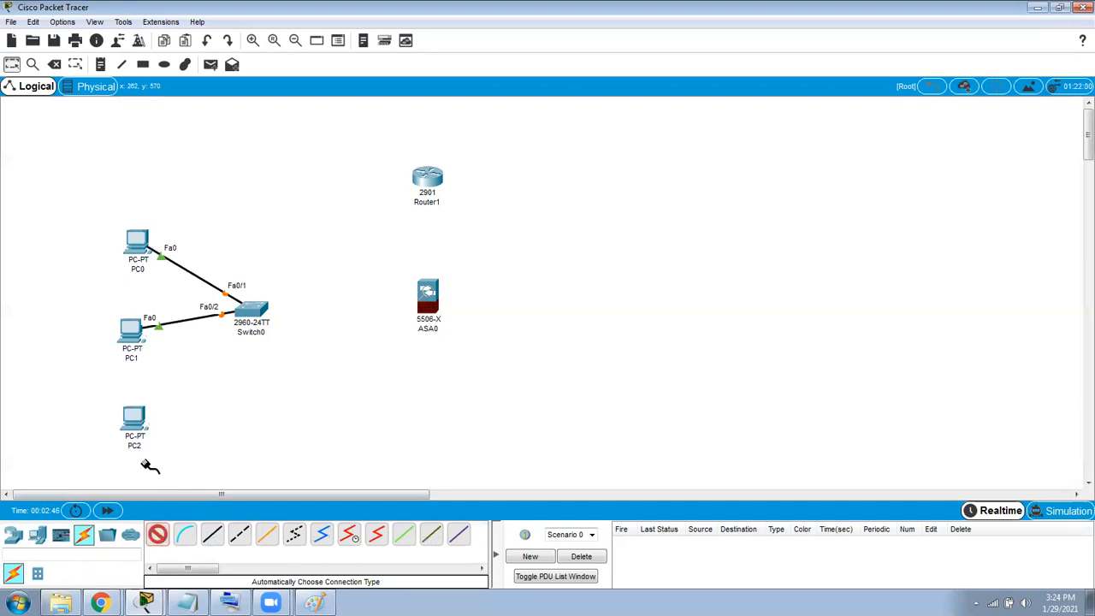
pyautogui.click(136, 419)
pyautogui.click(250, 309)
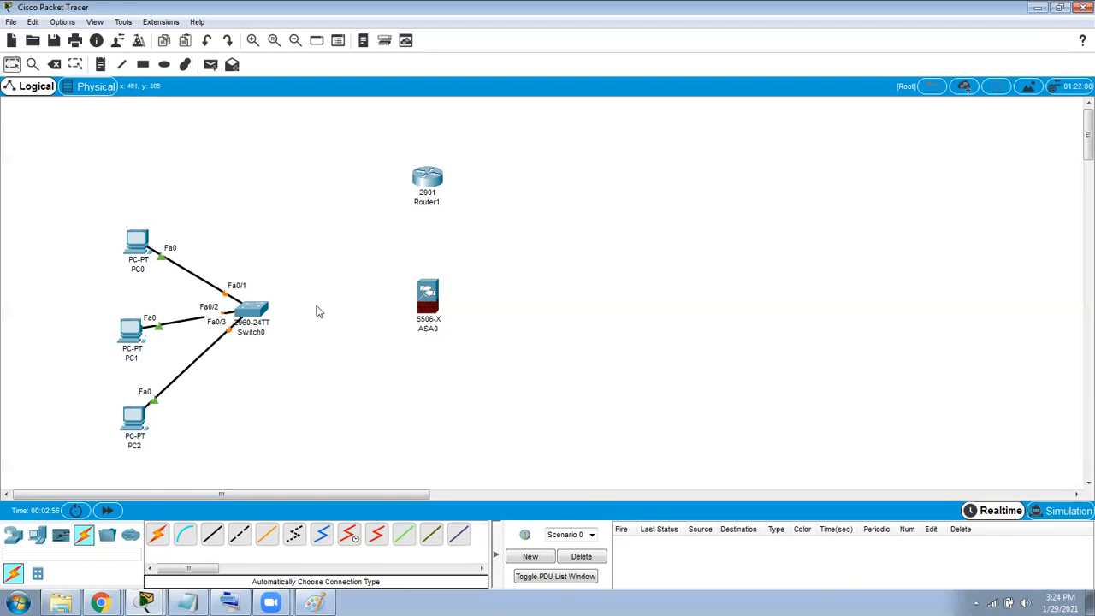
# Connect Switch0 to the ASA0 firewall using the automatically chosen connection type.
pyautogui.moveTo(416, 324)
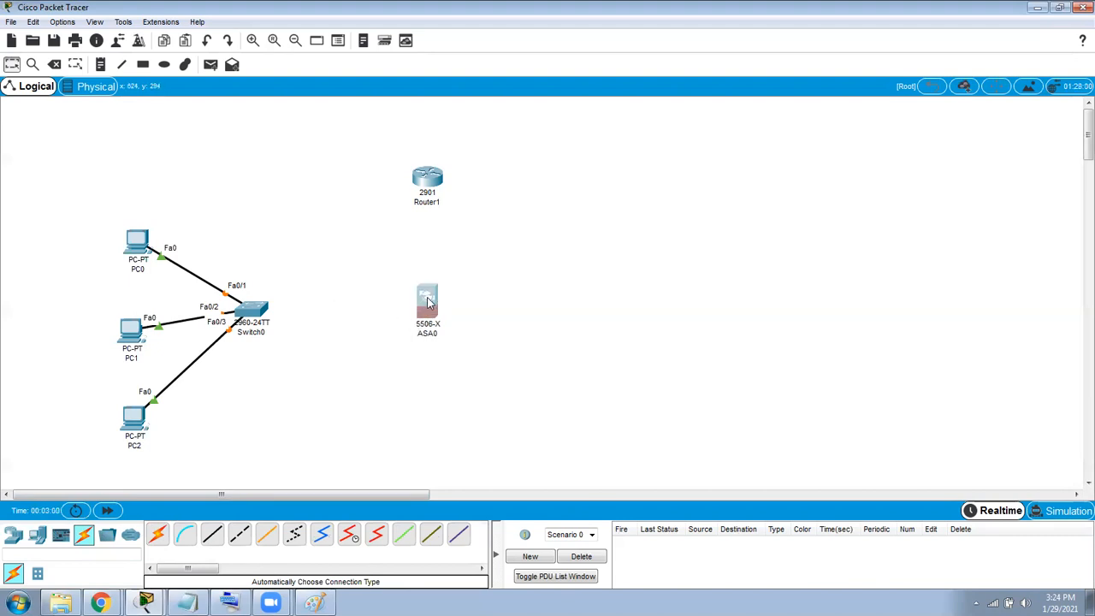
pyautogui.click(158, 535)
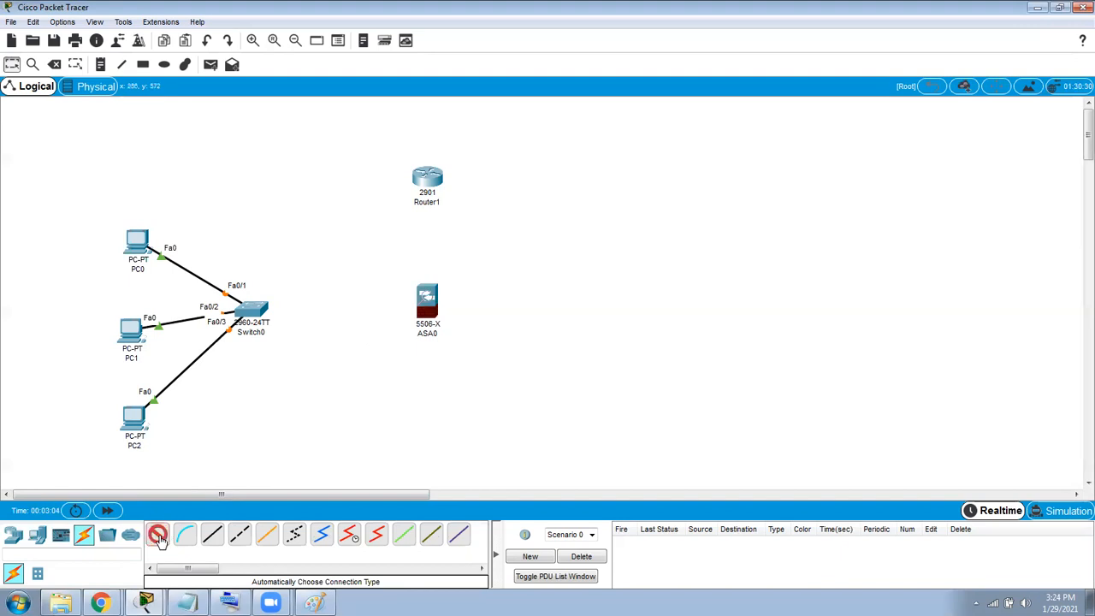
pyautogui.click(259, 312)
pyautogui.click(427, 300)
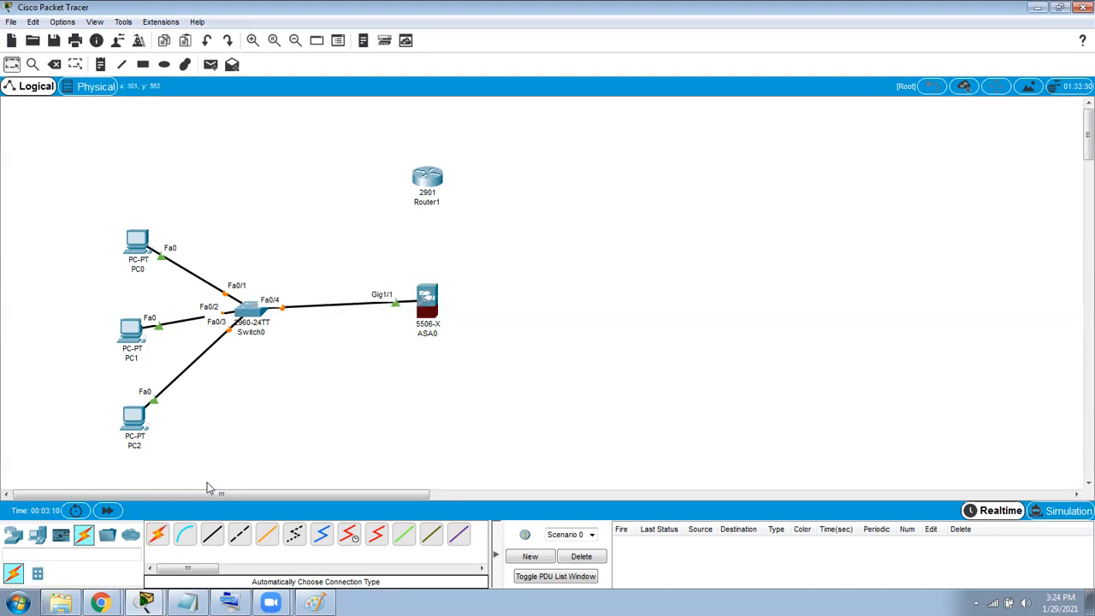
# Connect ASA0 to Router1 with the automatically chosen connection type and move the router to the upper right of the firewall.
pyautogui.click(159, 535)
pyautogui.click(433, 295)
pyautogui.click(435, 191)
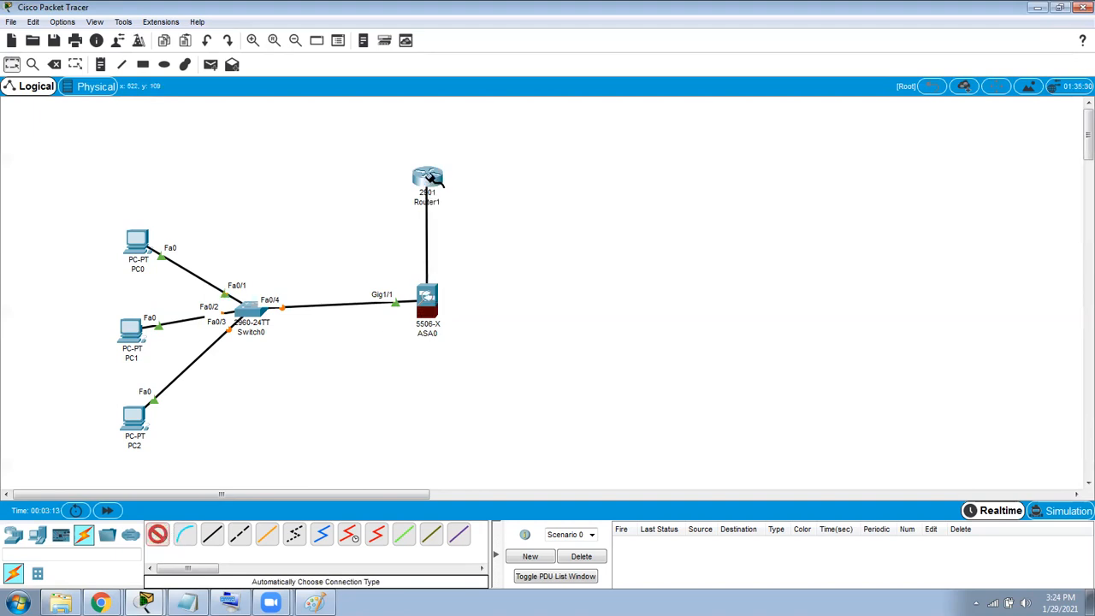
pyautogui.moveTo(436, 188); pyautogui.dragTo(542, 187)
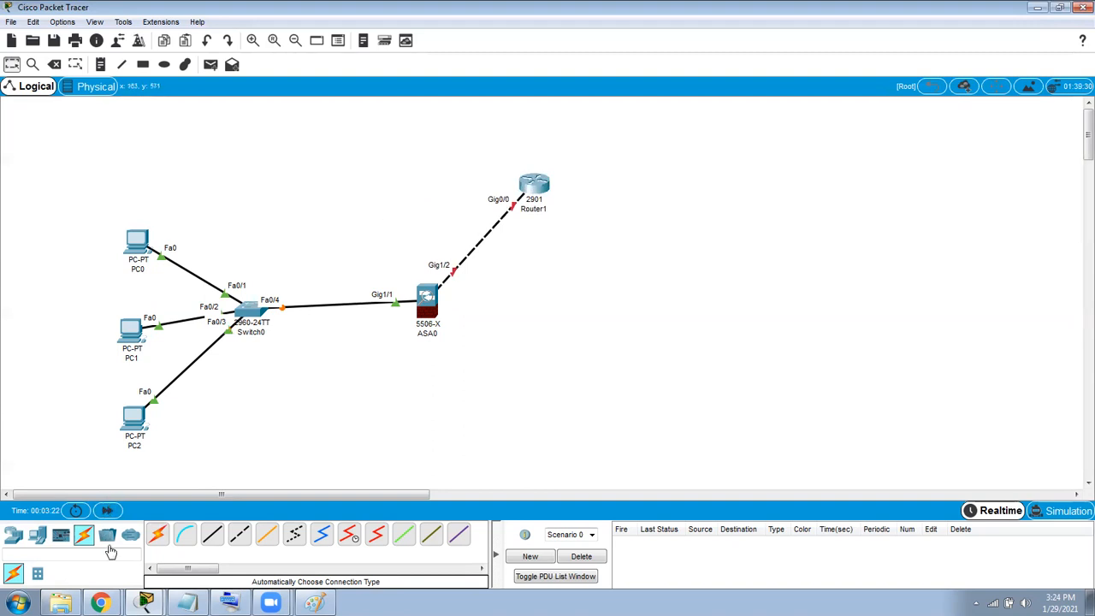
# Place a Server-PT end device to the upper right of Router1.
pyautogui.click(34, 537)
pyautogui.click(213, 535)
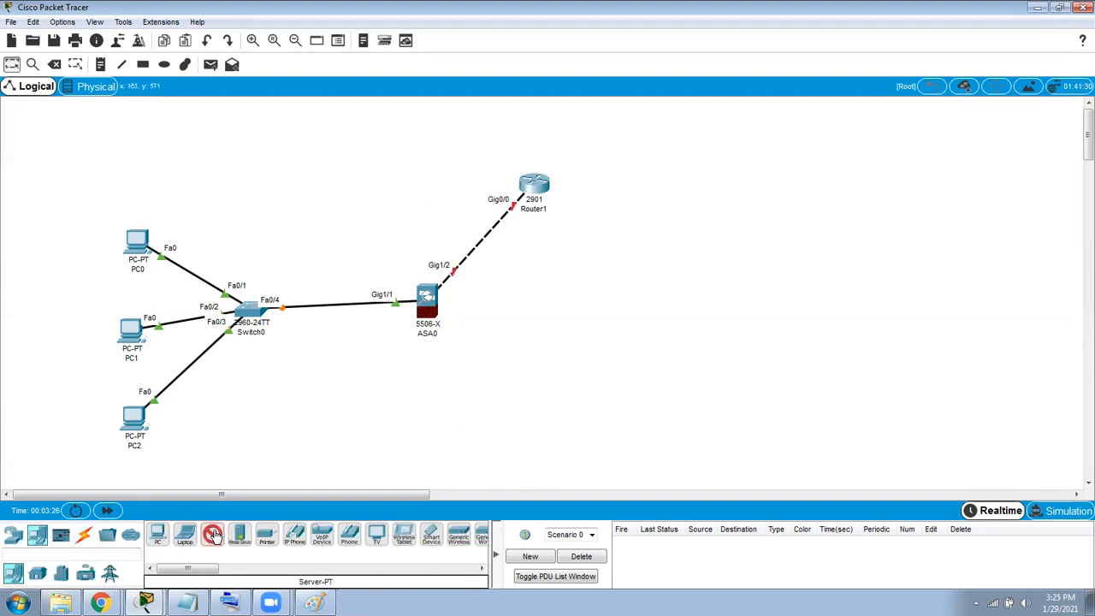
pyautogui.click(642, 144)
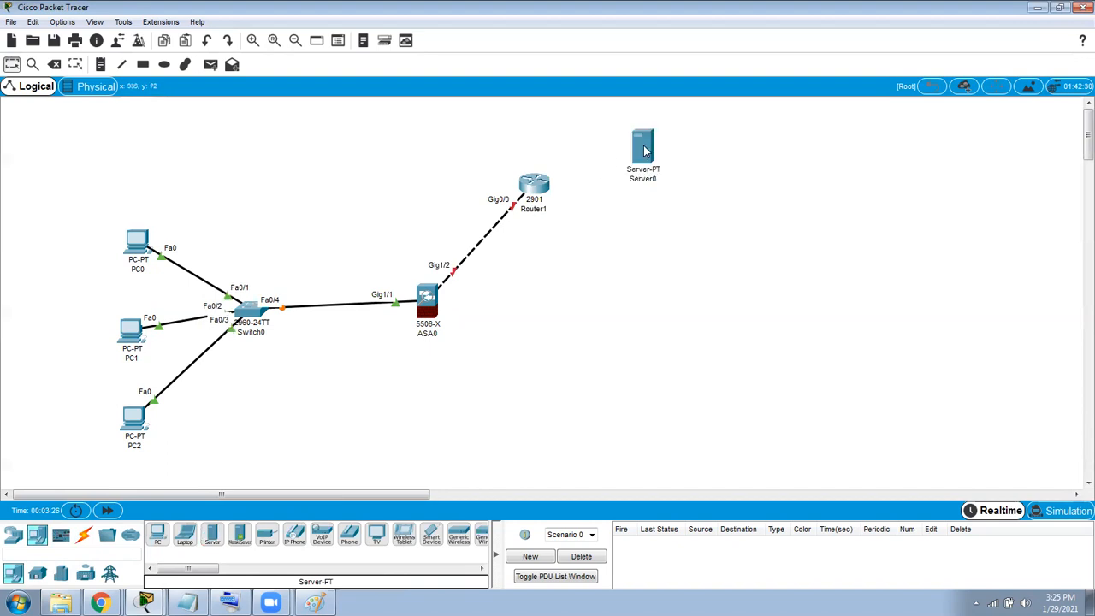
# Connect Router1 to Server0 using the automatically chosen connection type.
pyautogui.click(83, 533)
pyautogui.click(158, 535)
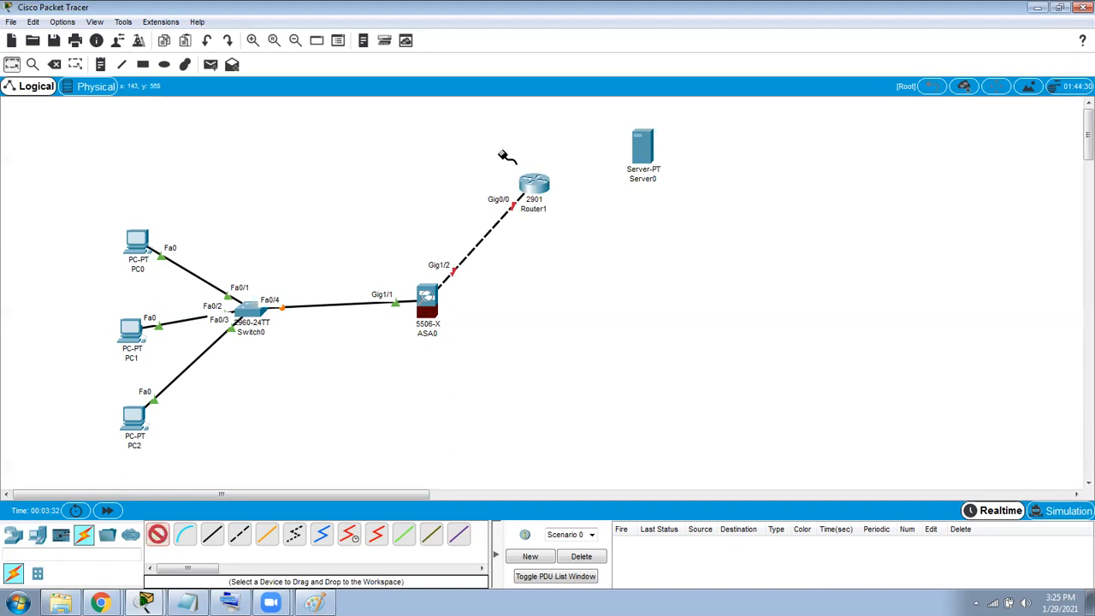
pyautogui.click(533, 181)
pyautogui.click(643, 146)
pyautogui.click(644, 152)
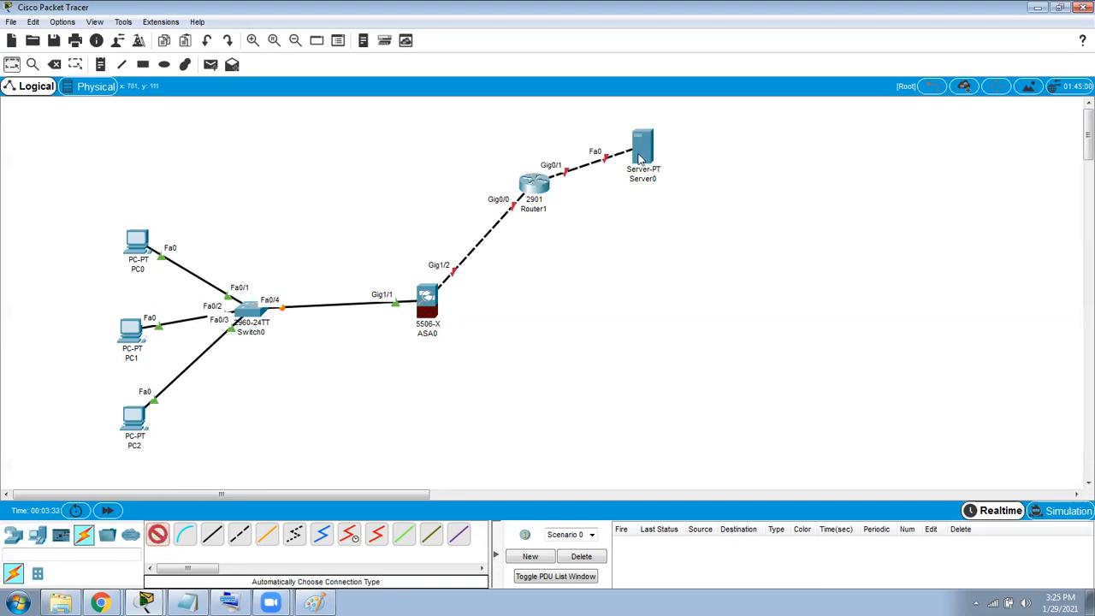
# Place a Multiuser remote network cloud over the link between Router1 and the server, shifting the server right to make room.
pyautogui.click(130, 535)
pyautogui.click(158, 535)
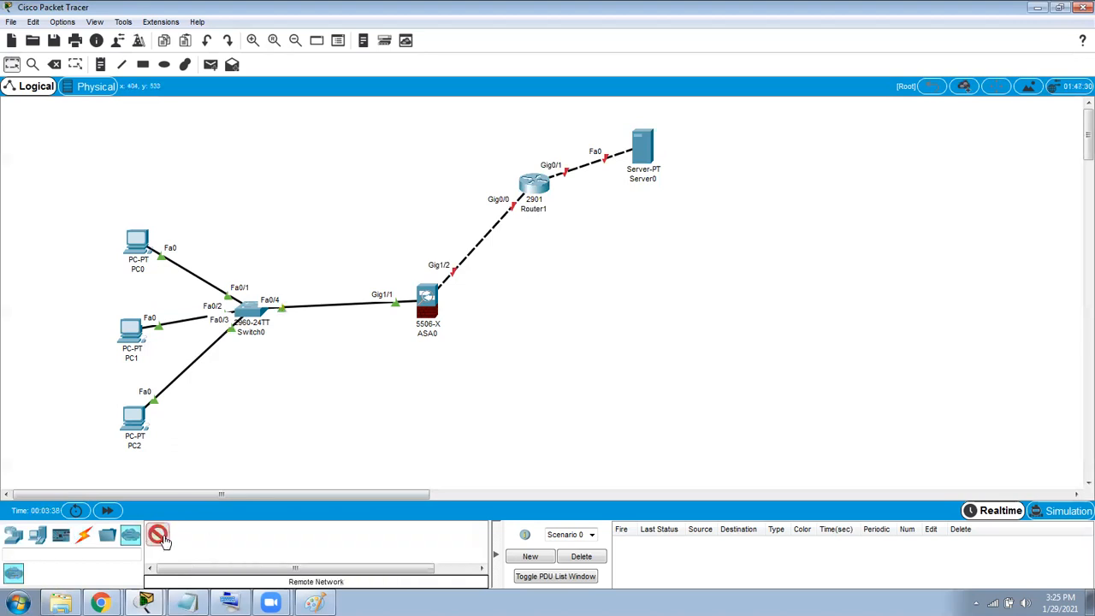
pyautogui.click(587, 171)
pyautogui.moveTo(586, 163); pyautogui.dragTo(664, 148)
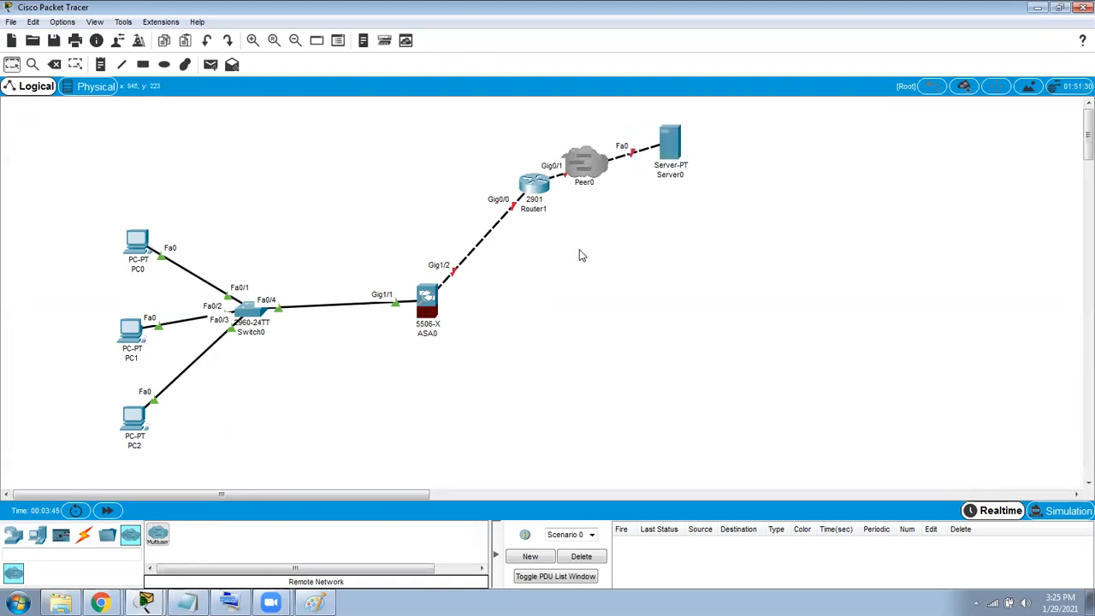
pyautogui.moveTo(593, 167); pyautogui.dragTo(604, 167)
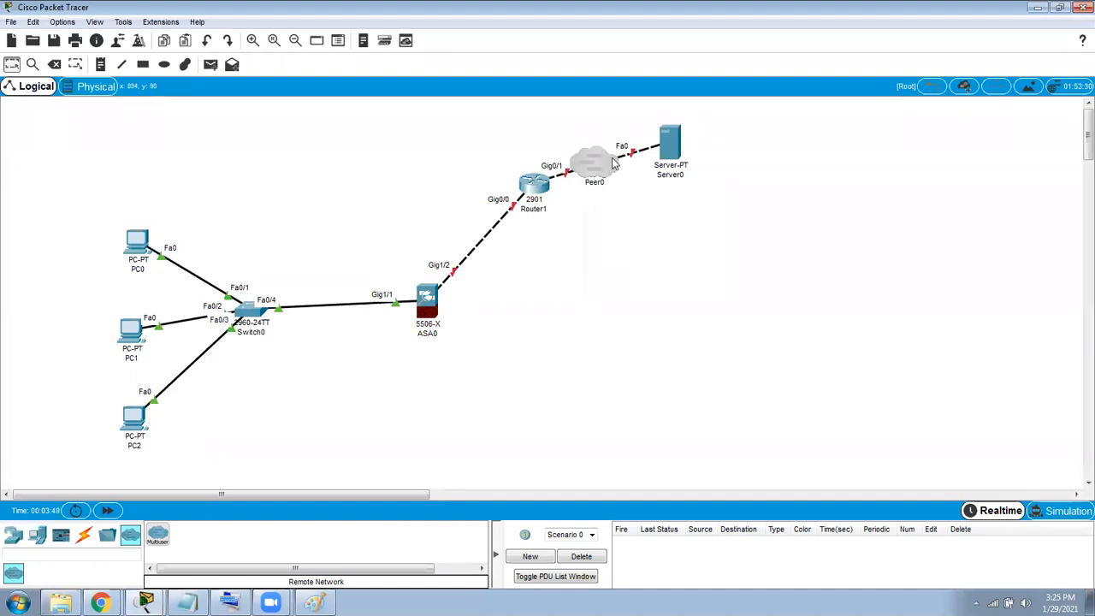
# Rename the server as 8.8.8.2.
pyautogui.click(682, 176)
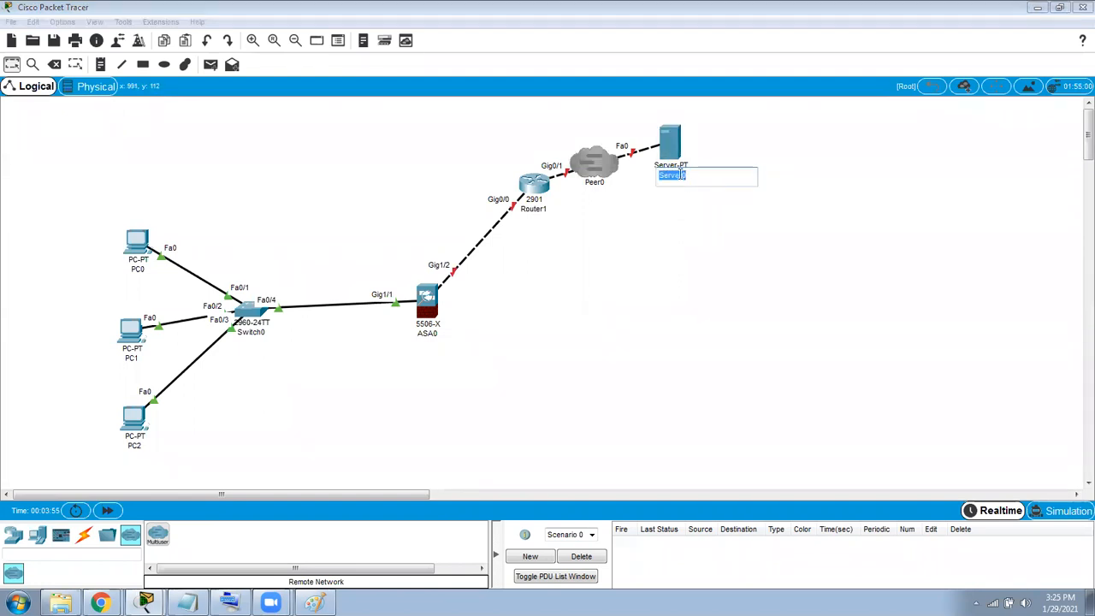
pyautogui.write('8.8.8.2')
pyautogui.press('Return')
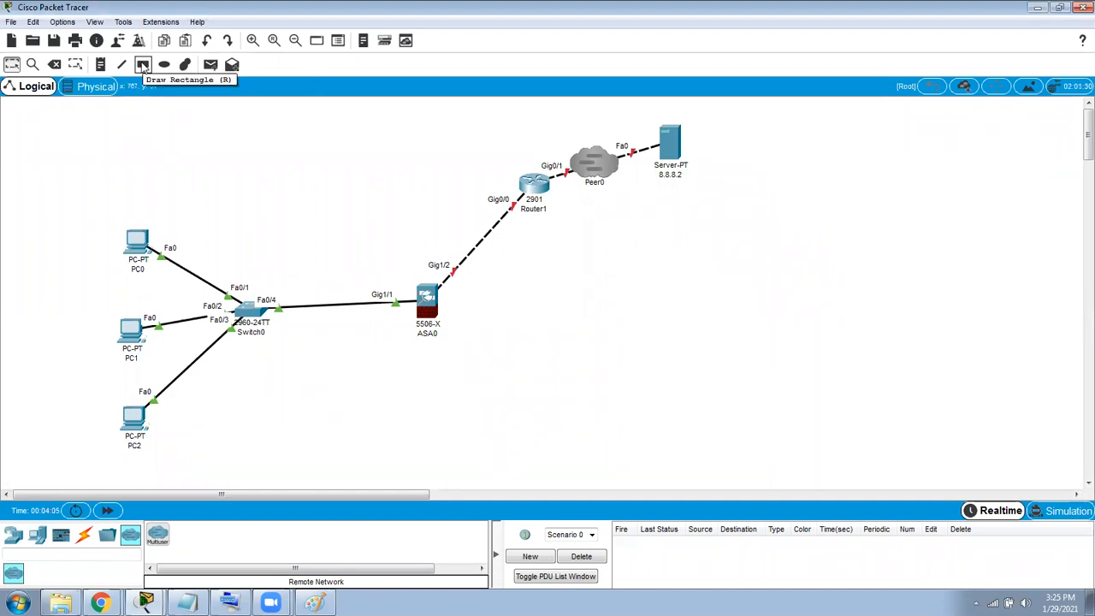
# Add a text note reading 8.8.8.1 beside Router1, near its link to the server.
pyautogui.click(103, 67)
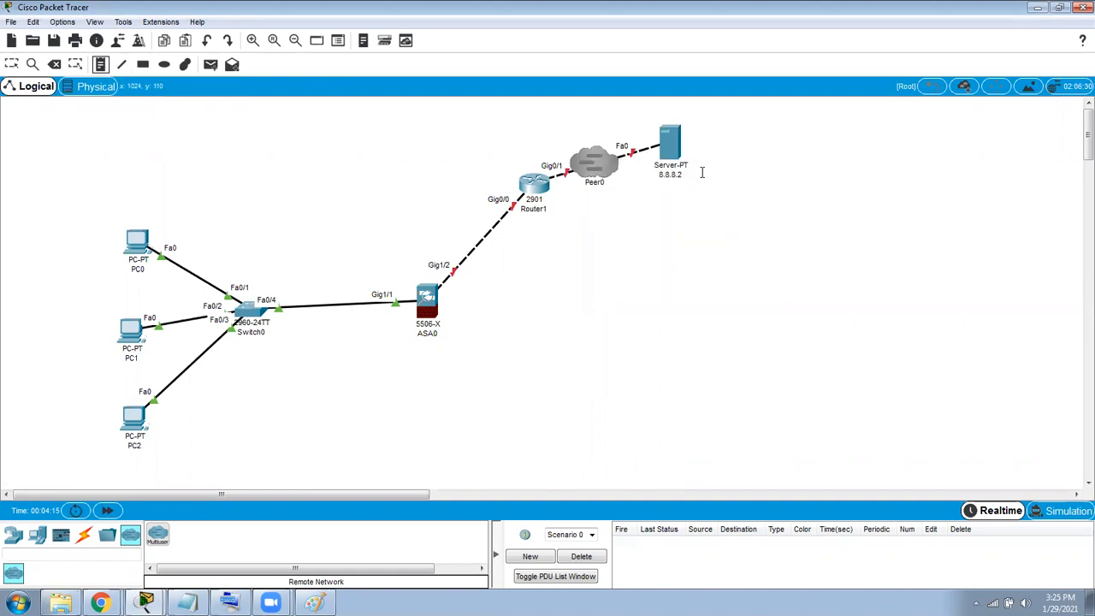
pyautogui.click(556, 190)
pyautogui.write('8.8.1')
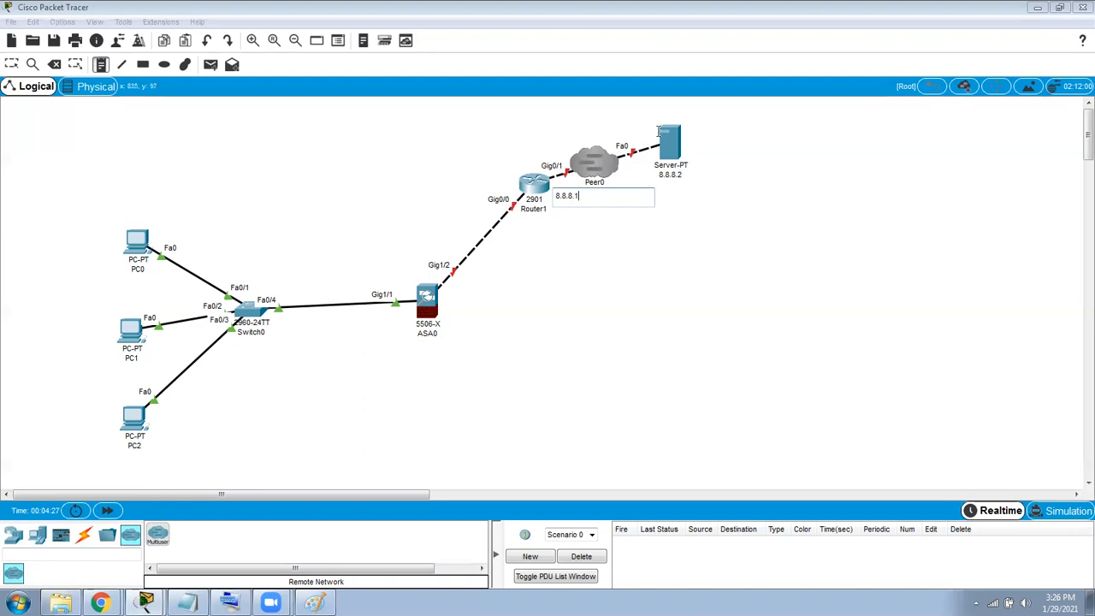
pyautogui.click(625, 221)
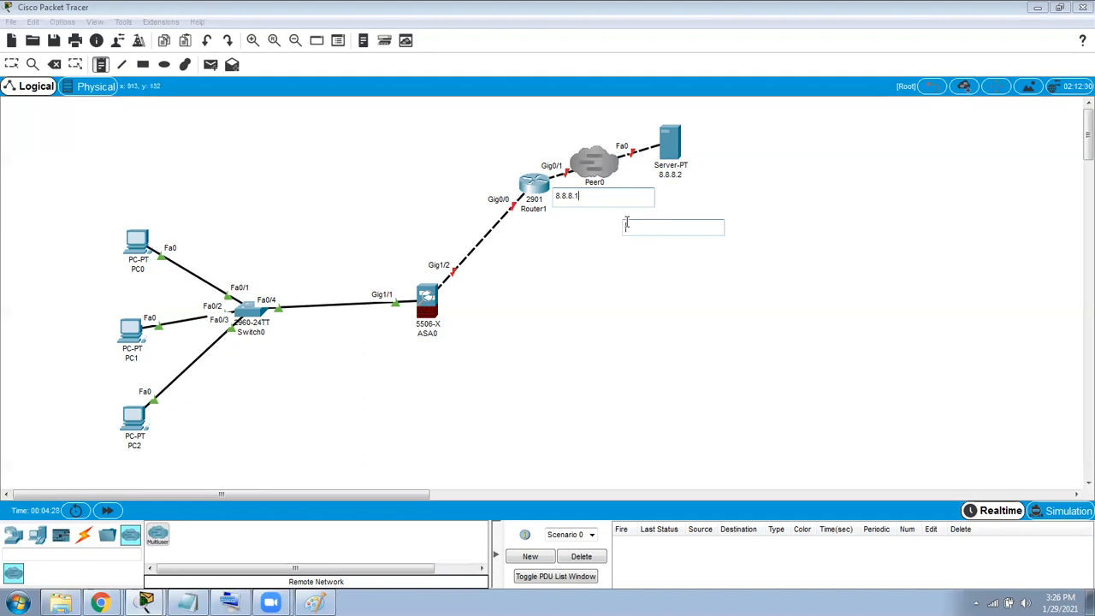
# Label the router-firewall link with notes reading 1.1.1.2 below Router1 and 1.1.1.1 to the right of ASA0.
pyautogui.click(510, 222)
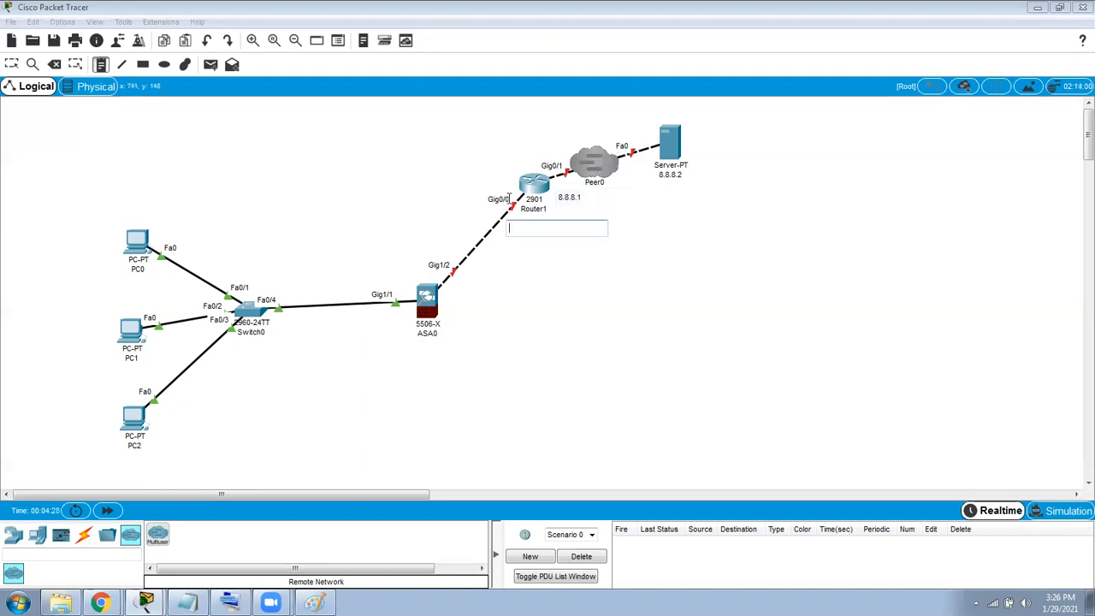
pyautogui.write('1.1.1.2')
pyautogui.click(443, 292)
pyautogui.write('1')
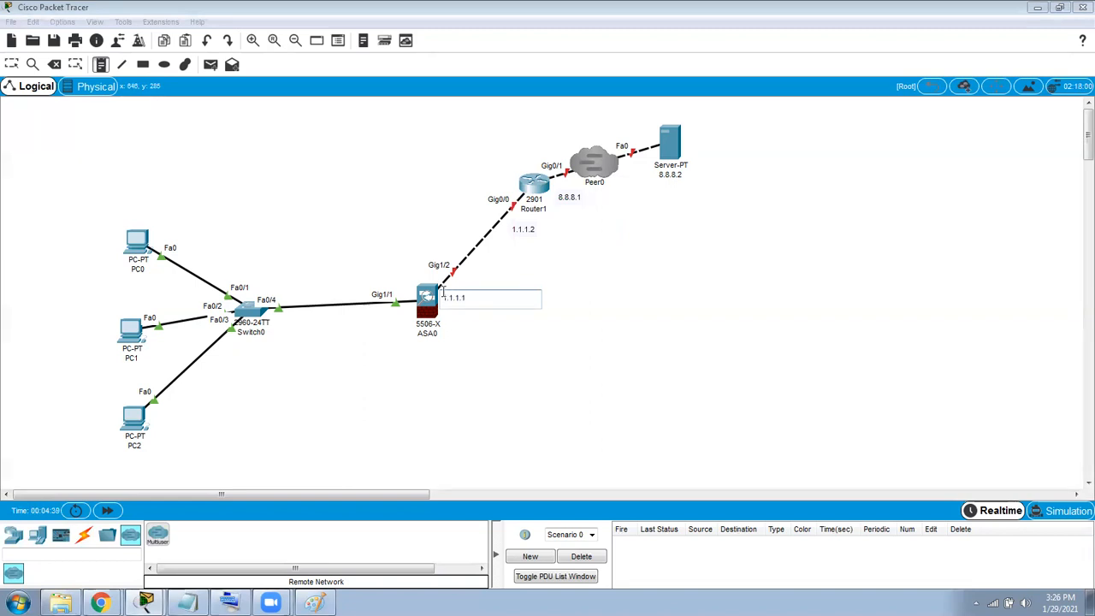
pyautogui.click(597, 260)
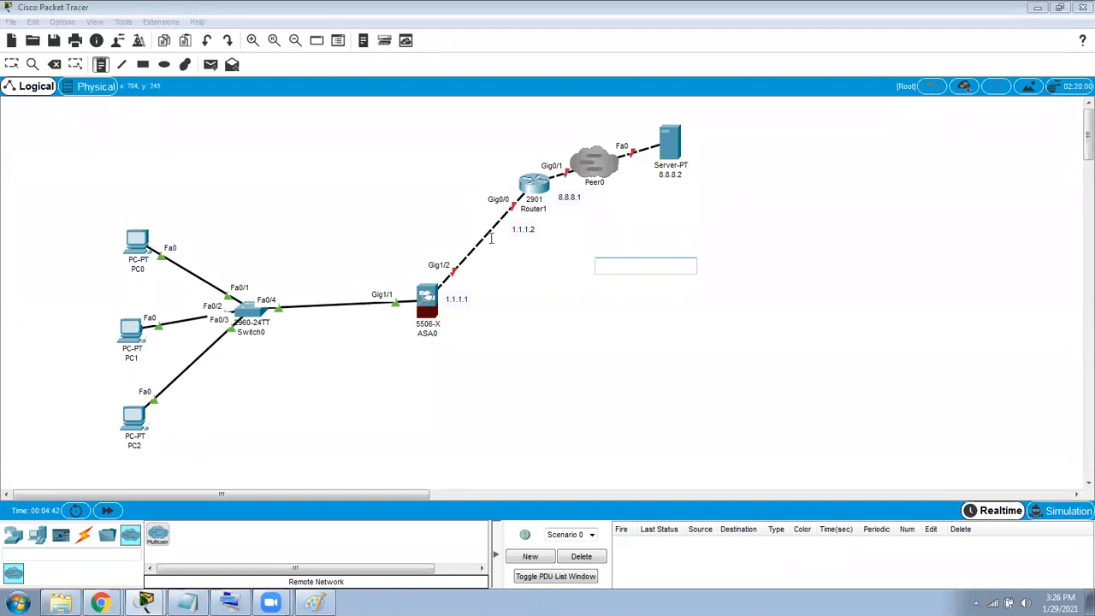
# Add a note reading 192.168.10.1 below the firewall's Gig1/1 link to the switch.
pyautogui.click(368, 316)
pyautogui.click(345, 318)
pyautogui.click(347, 313)
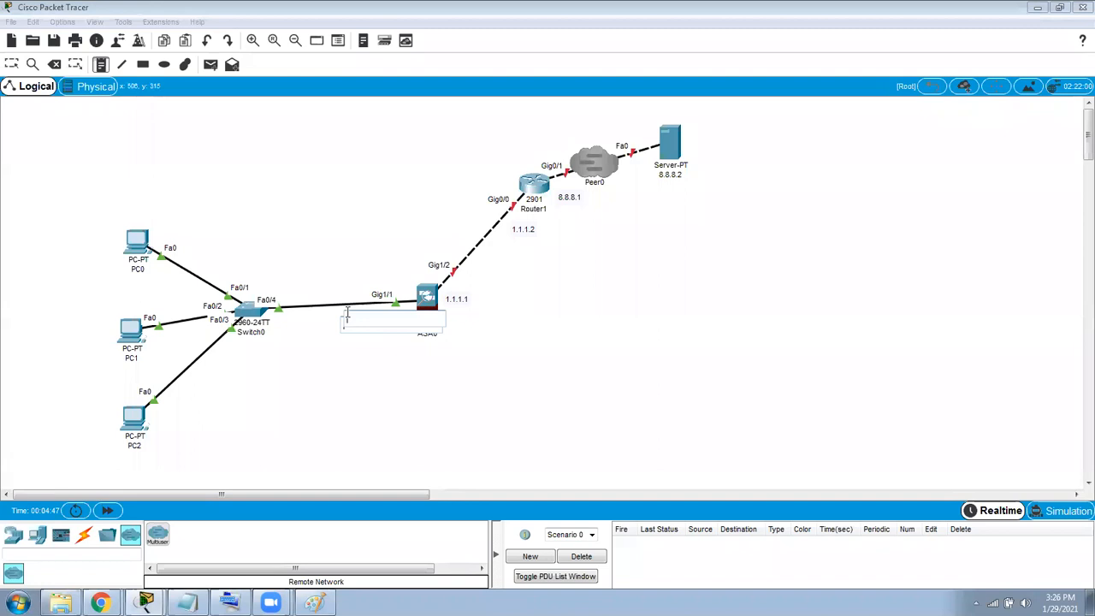
pyautogui.write('192.168.10.1')
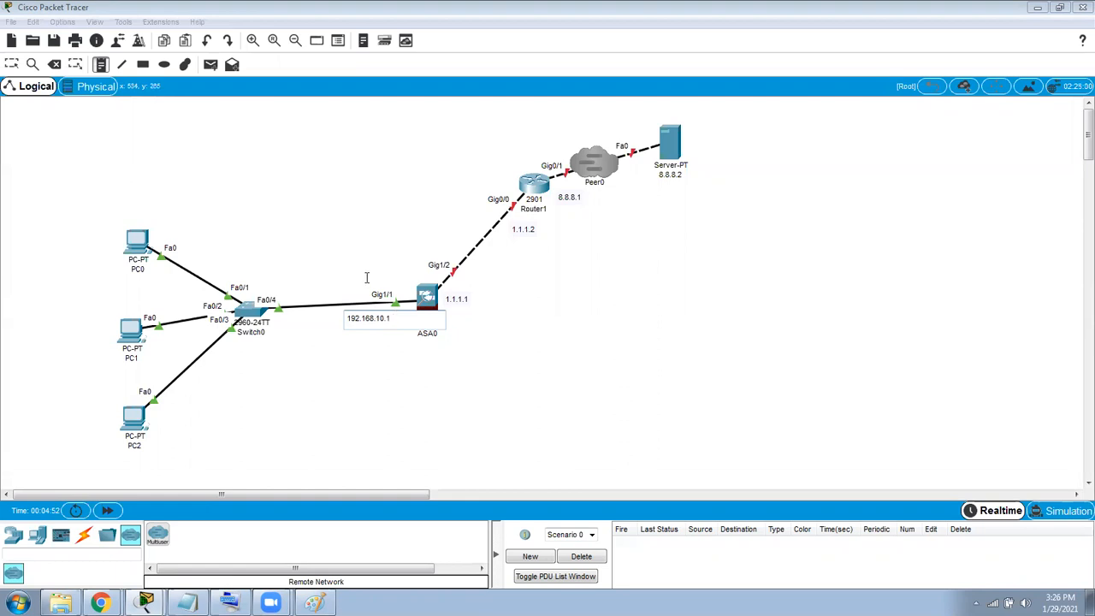
pyautogui.click(366, 277)
pyautogui.click(384, 359)
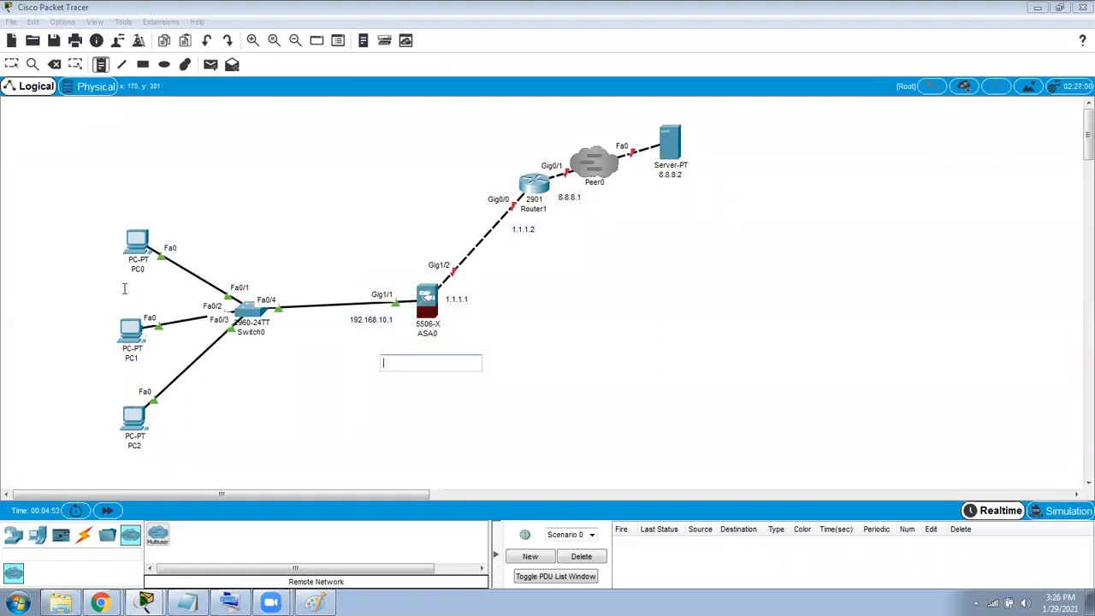
pyautogui.press('Escape')
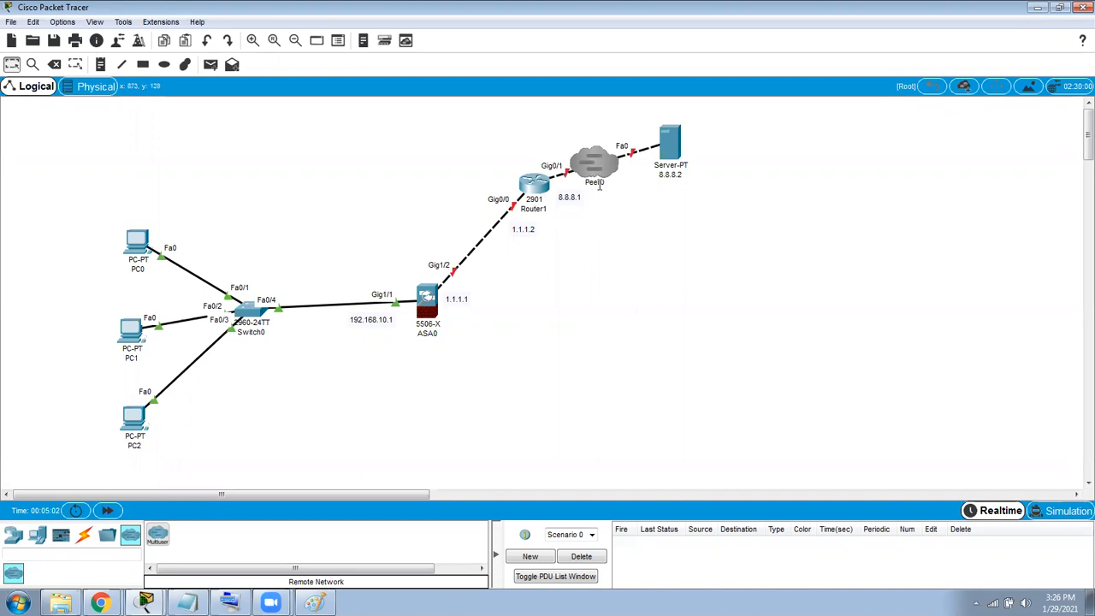
# Add a two-line note below the 192.168.10.1 label reading "Zone - inside" and "sec level 100".
pyautogui.click(100, 65)
pyautogui.write('1')
pyautogui.click(353, 338)
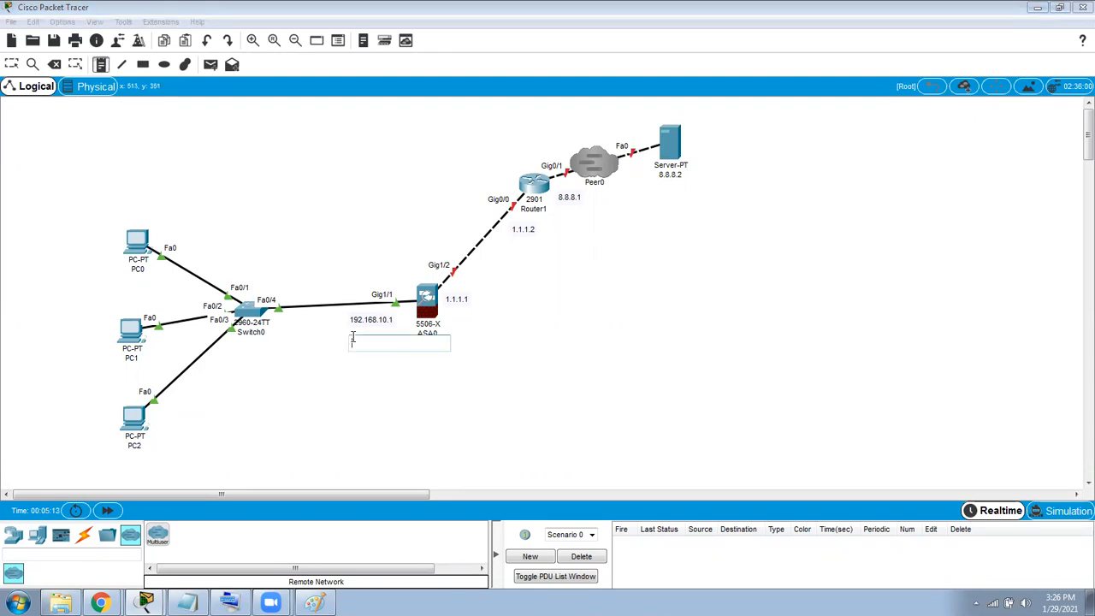
pyautogui.write('Zone - inside')
pyautogui.press('Return')
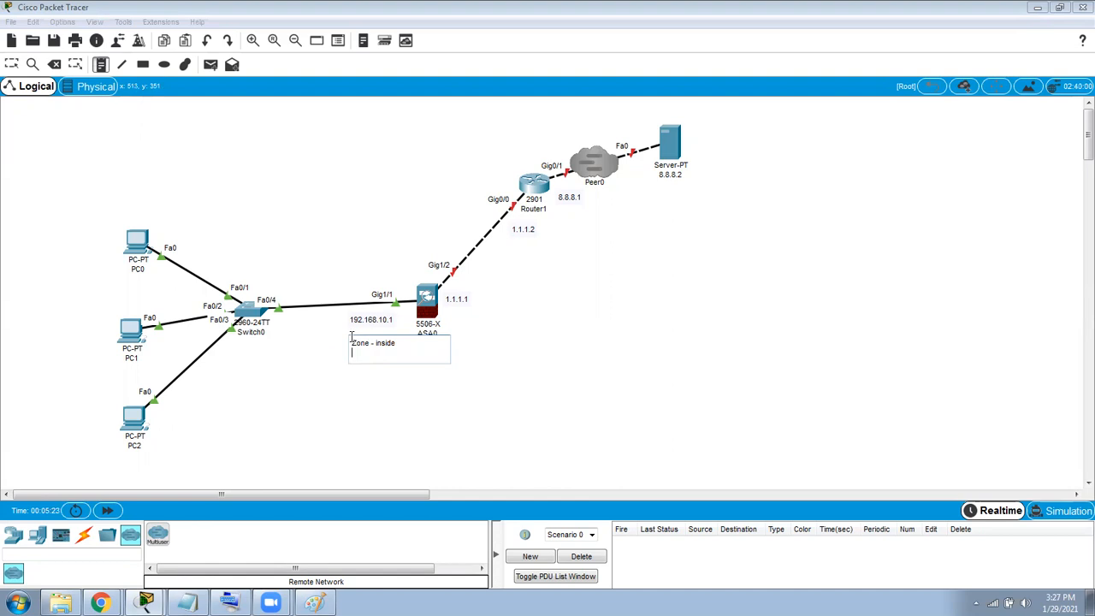
pyautogui.write('sec level 100')
pyautogui.click(485, 329)
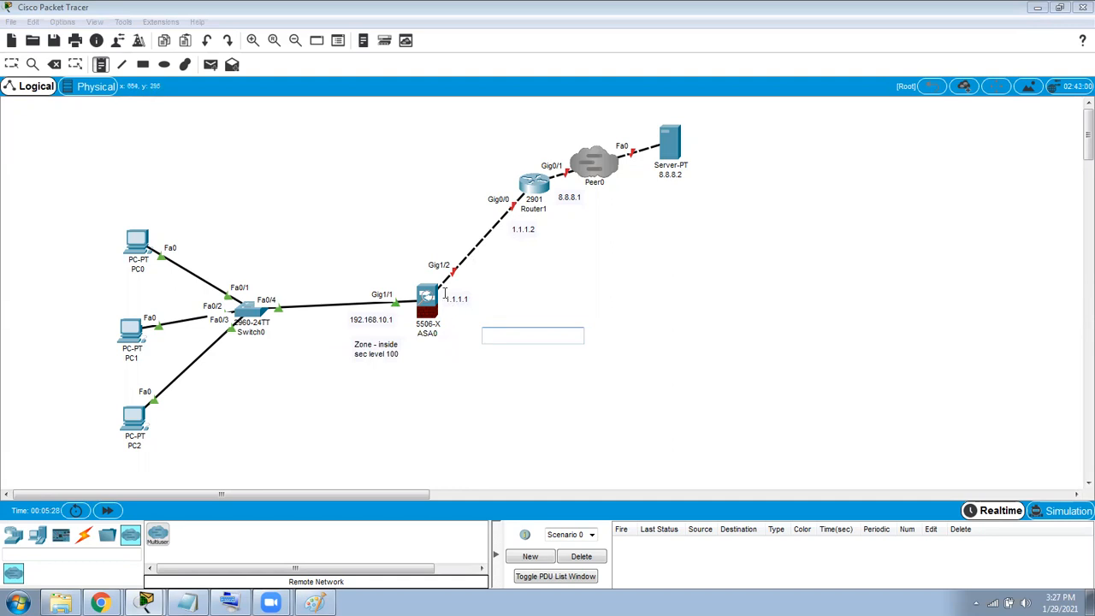
# Add a two-line note to the right of the 1.1.1.1 label reading "zone - outside" and "sec level 0".
pyautogui.click(489, 294)
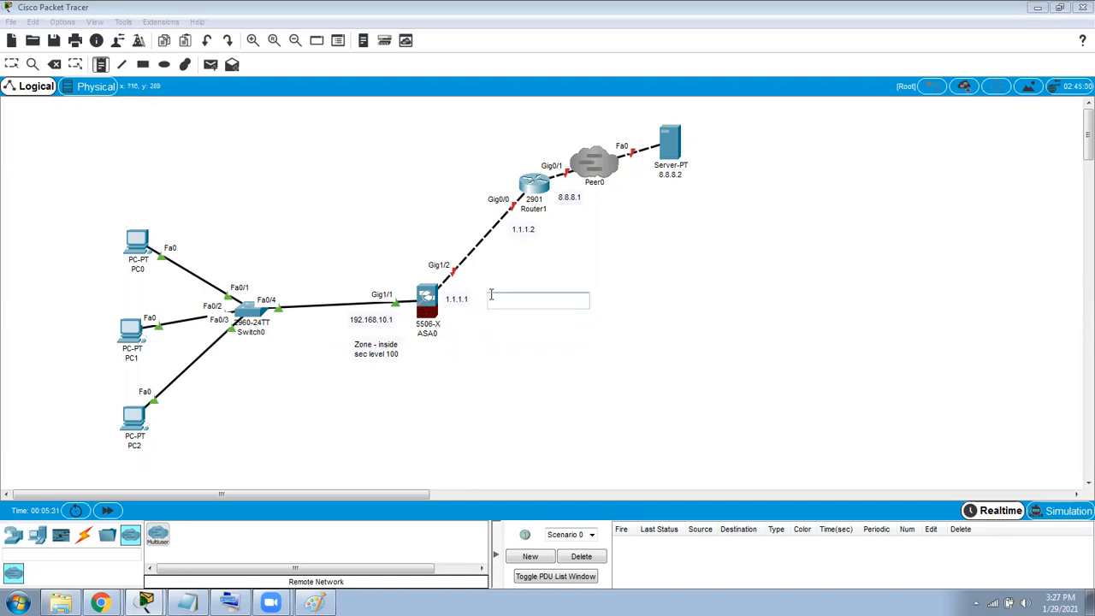
pyautogui.write('zone - outside')
pyautogui.press('Return')
pyautogui.write('se')
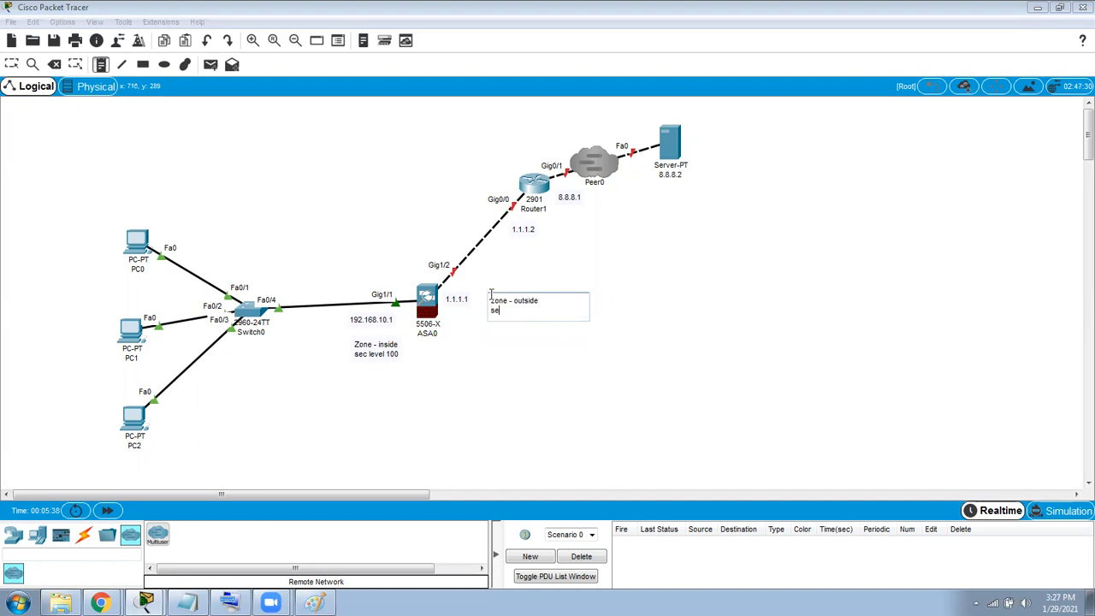
pyautogui.write('c level 0')
pyautogui.click(578, 265)
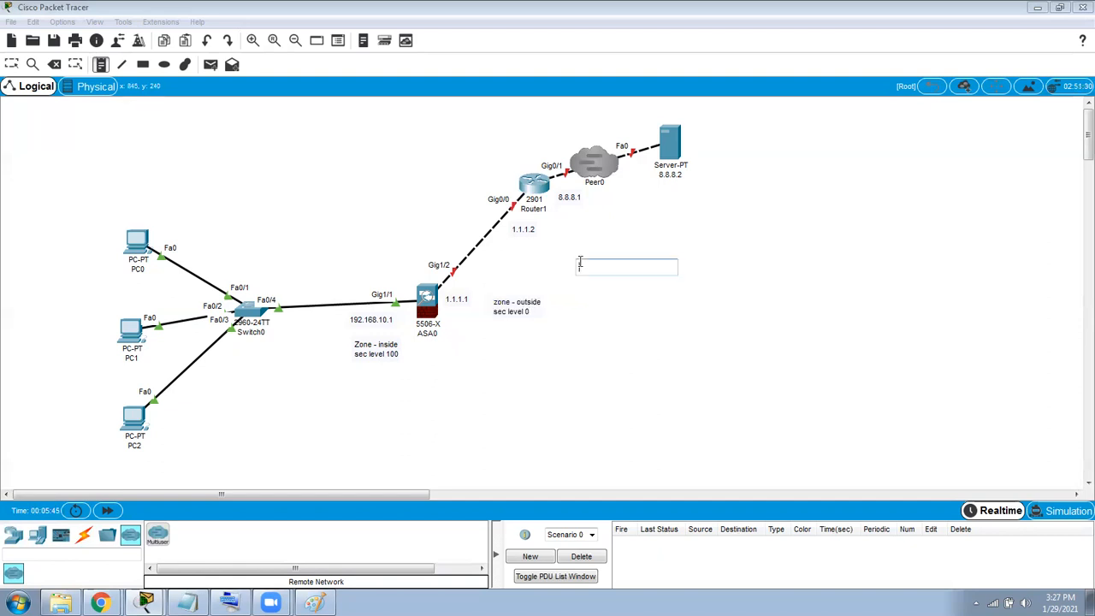
pyautogui.click(434, 219)
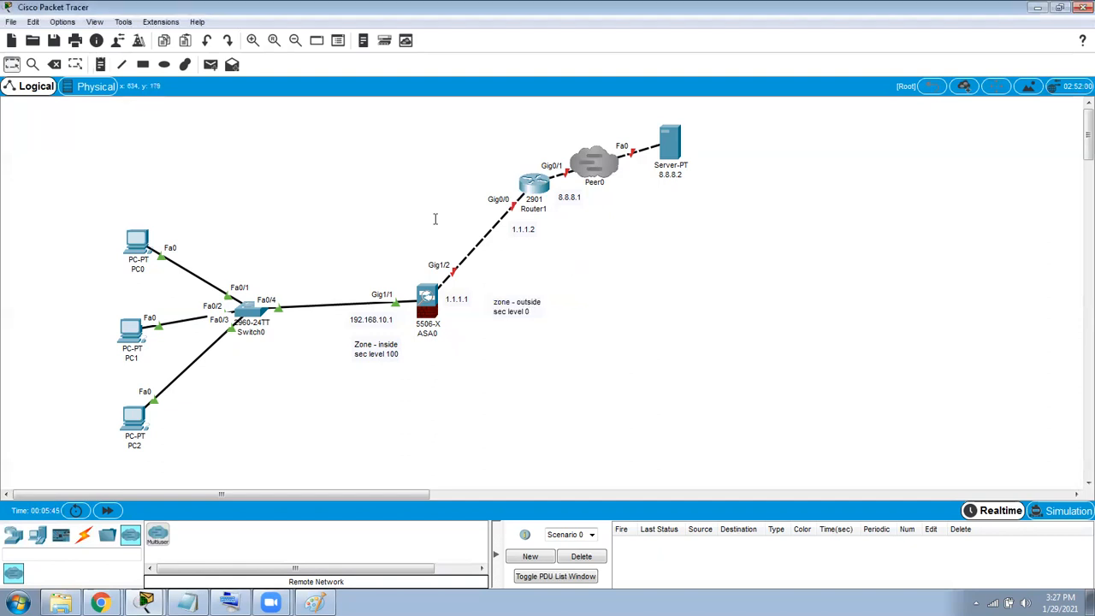
# Draw an unfilled ellipse with a black outline around the router, cloud, server and outside-zone labels.
pyautogui.click(164, 65)
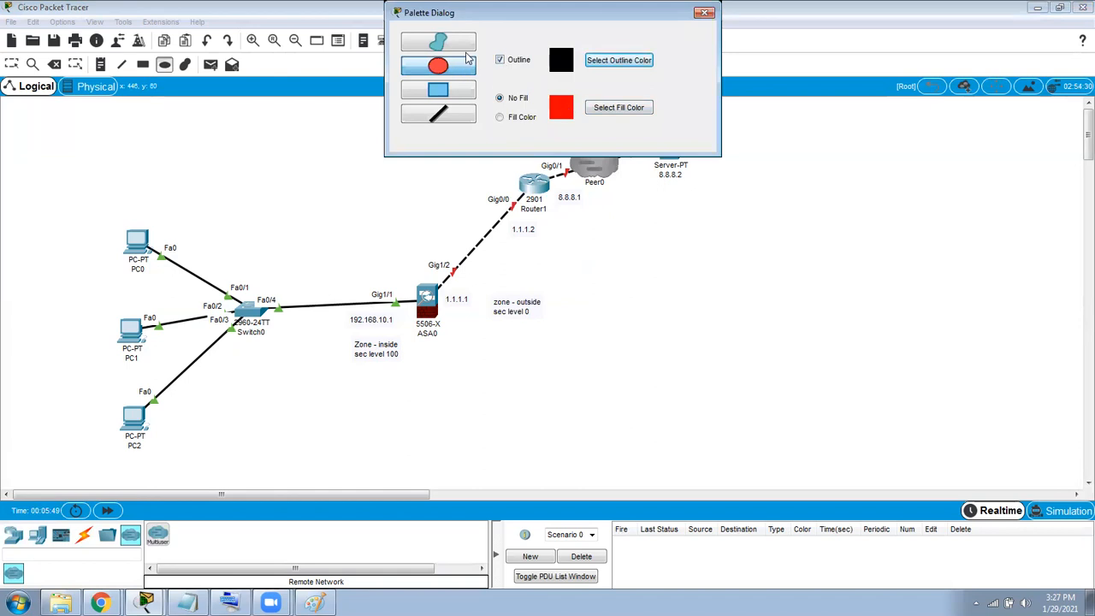
pyautogui.moveTo(616, 11); pyautogui.dragTo(1048, 282)
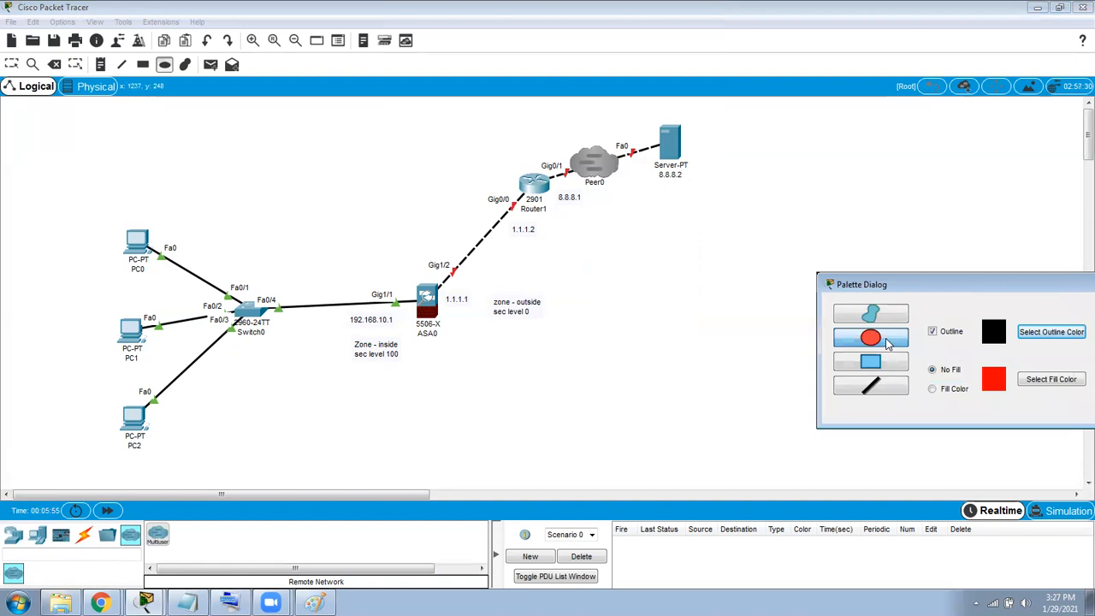
pyautogui.click(859, 342)
pyautogui.moveTo(436, 117)
pyautogui.mouseDown()
pyautogui.moveTo(730, 207)
pyautogui.moveTo(748, 296)
pyautogui.moveTo(813, 298)
pyautogui.moveTo(743, 354)
pyautogui.moveTo(744, 369)
pyautogui.mouseUp()
pyautogui.moveTo(672, 236); pyautogui.dragTo(699, 183)
pyautogui.press('Escape')
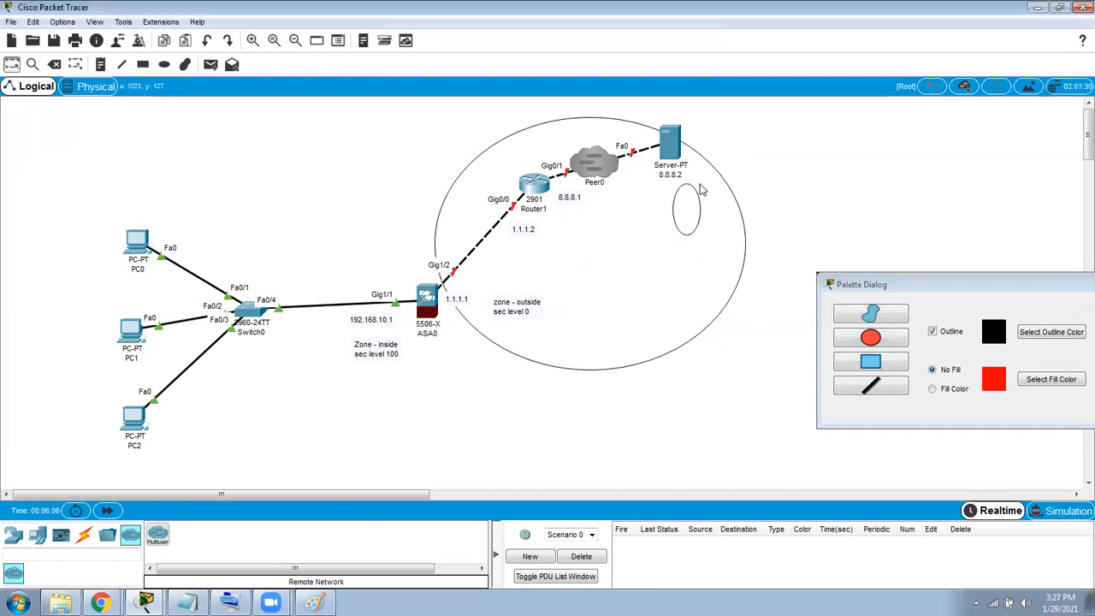
# Undo the small extra ellipse and try to draw a red-filled ellipse over the outside zone.
pyautogui.hotkey('ctrl', 'z')
pyautogui.click(957, 391)
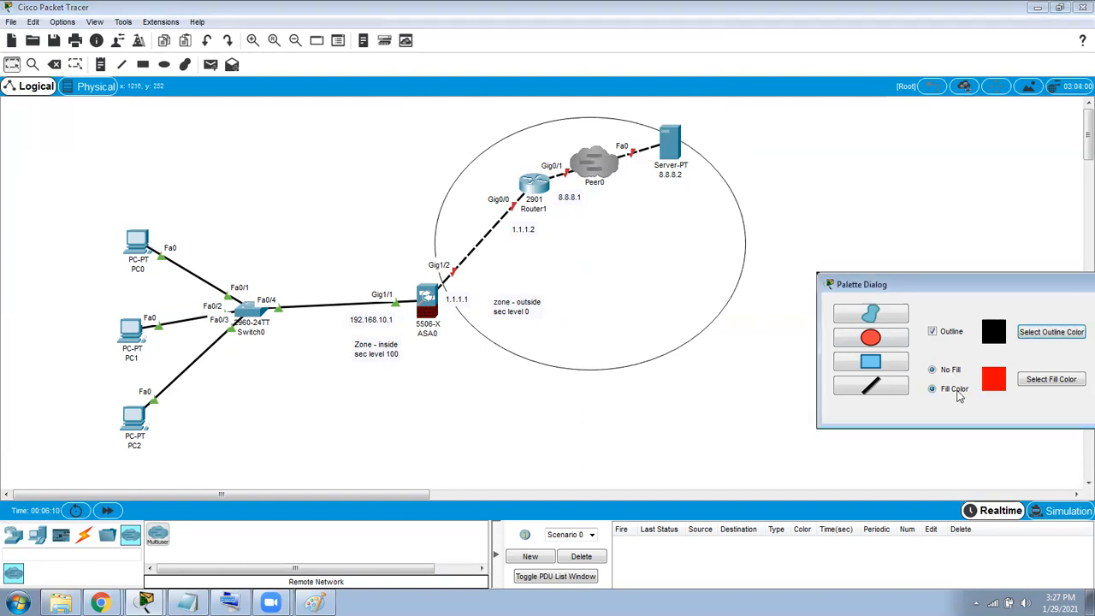
pyautogui.click(868, 334)
pyautogui.moveTo(445, 112); pyautogui.dragTo(727, 360)
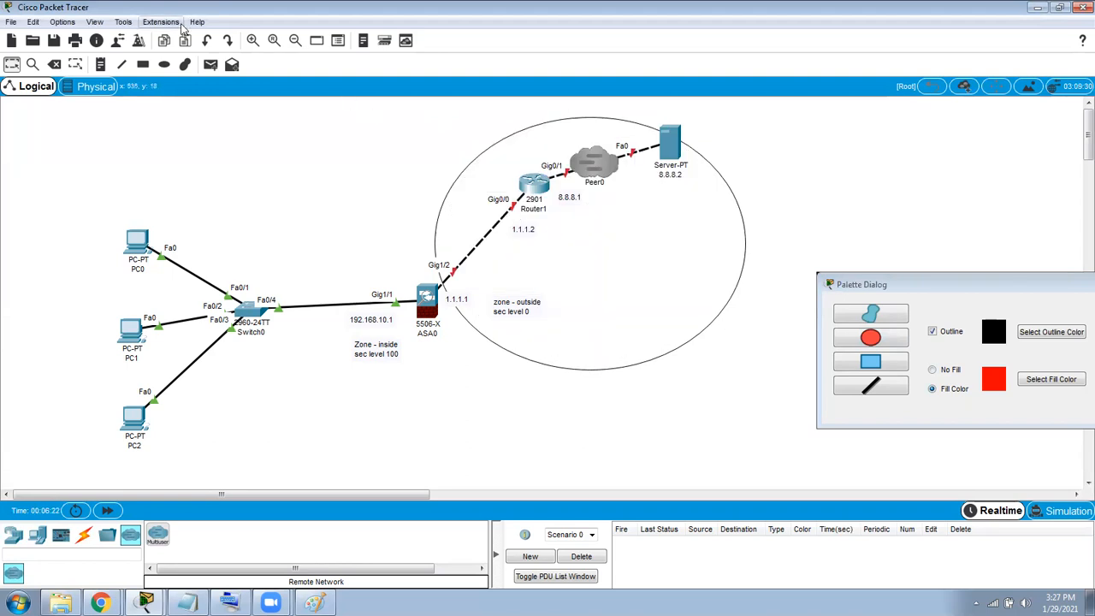
# Delete the large ellipse around the outside zone and close the shape palette.
pyautogui.click(55, 65)
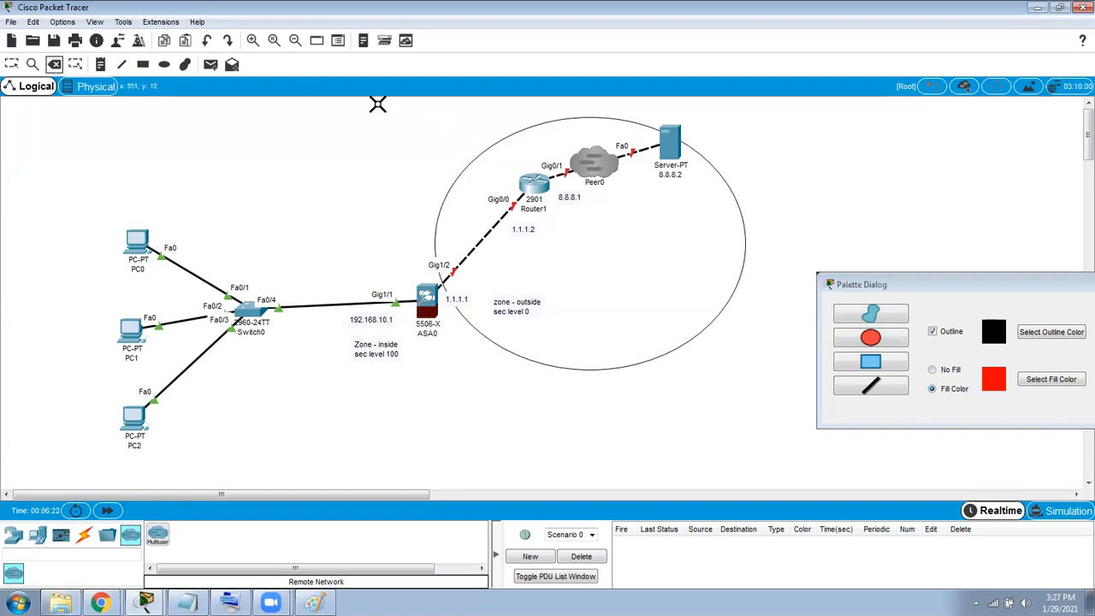
pyautogui.click(479, 151)
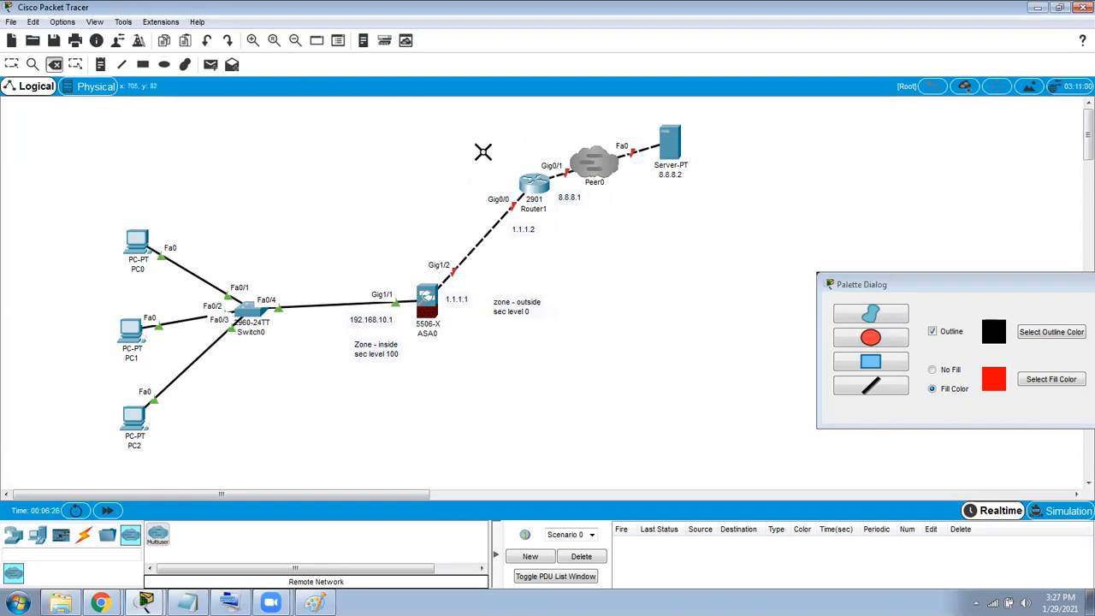
pyautogui.press('Escape')
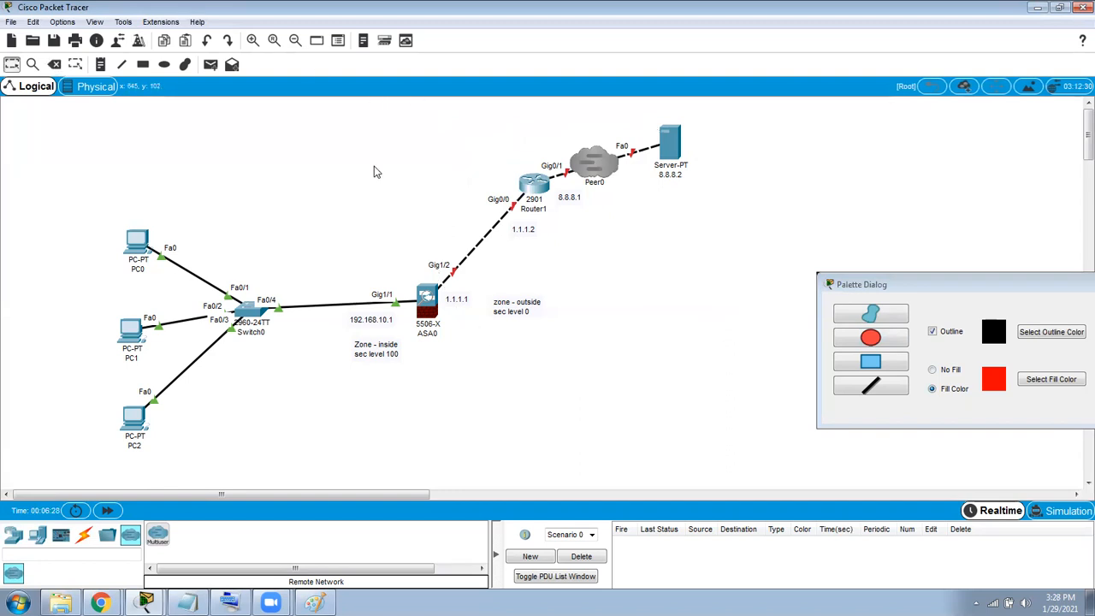
pyautogui.moveTo(940, 281); pyautogui.dragTo(820, 305)
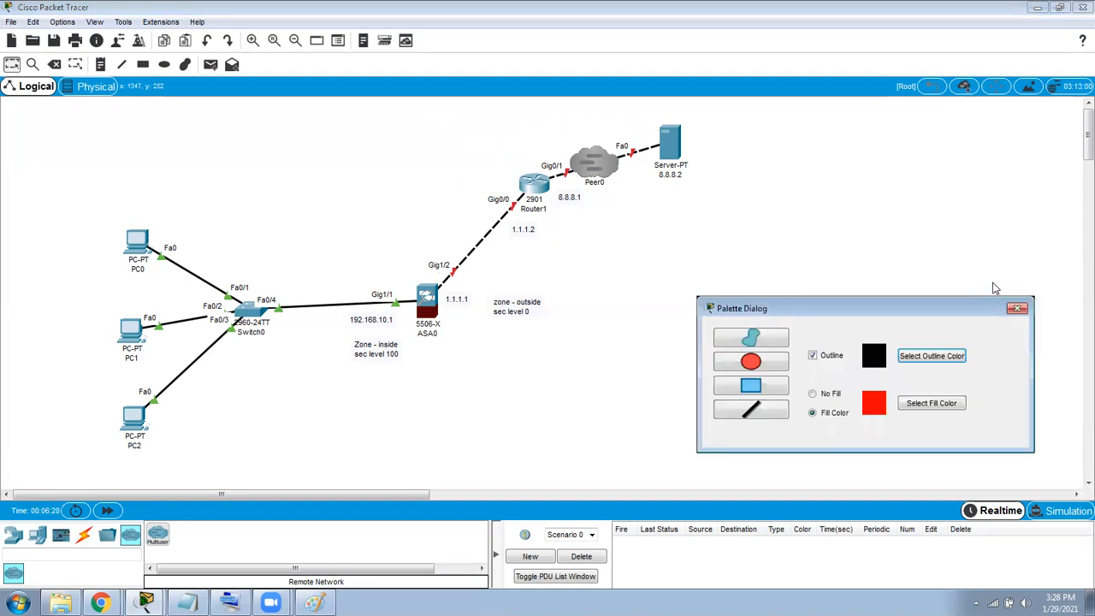
pyautogui.click(1017, 309)
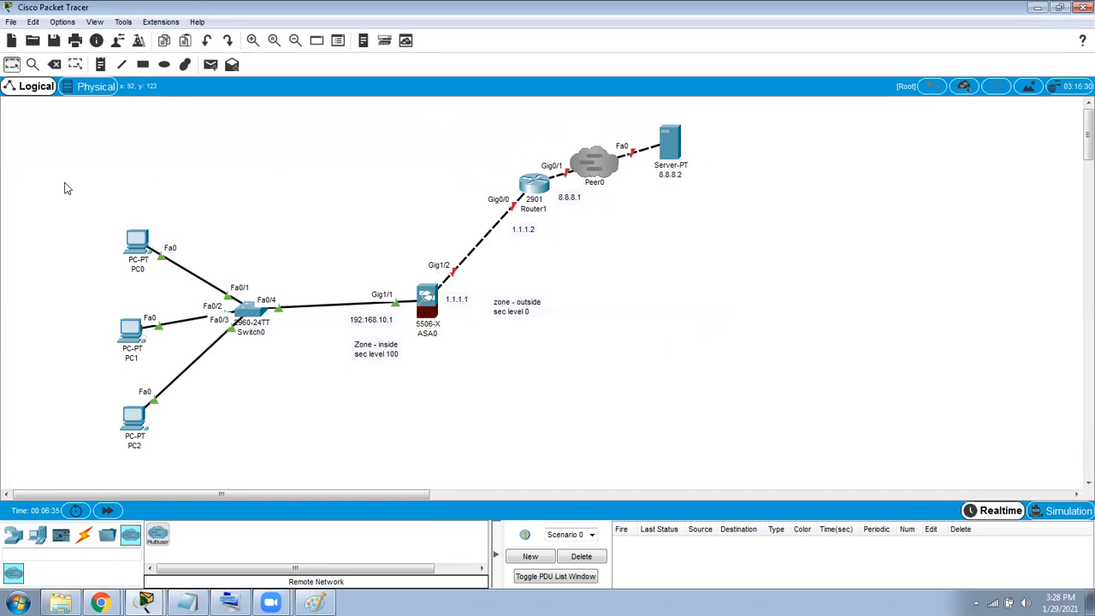
pyautogui.moveTo(96, 192); pyautogui.dragTo(190, 288)
pyautogui.moveTo(106, 297); pyautogui.dragTo(173, 373)
pyautogui.moveTo(647, 106); pyautogui.dragTo(747, 220)
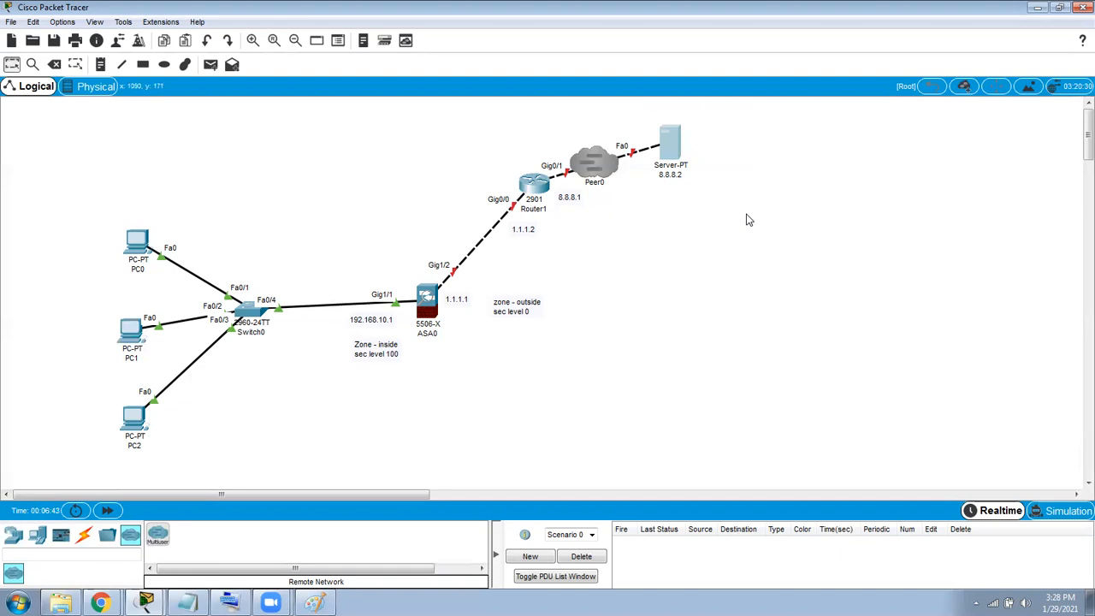
pyautogui.click(747, 220)
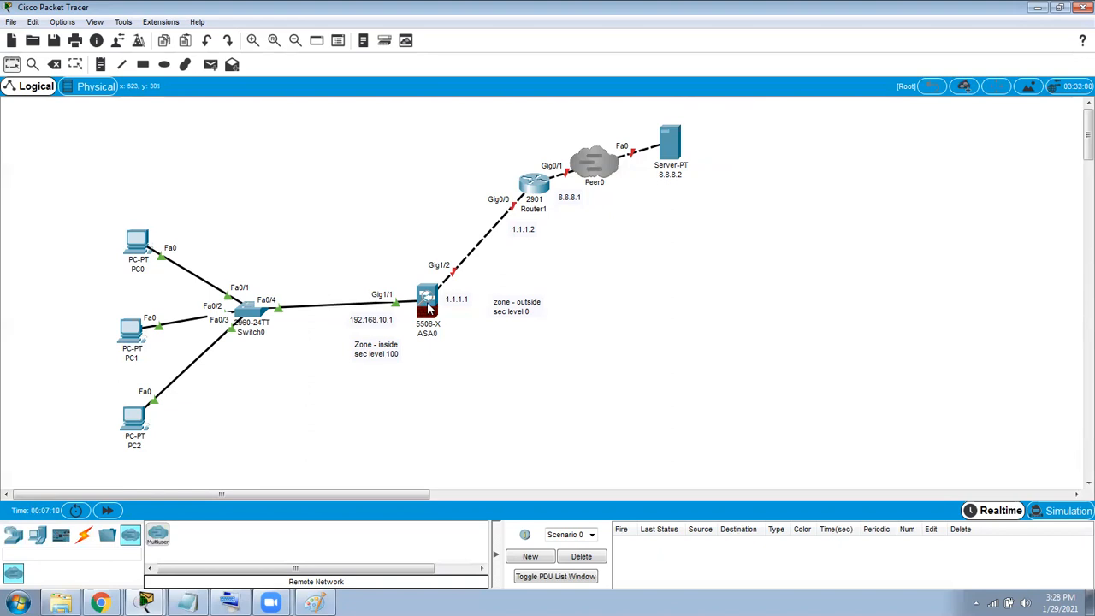
# Configure the server with static IPv4 address 8.8.8.2, subnet mask 255.255.255.0 and default gateway 8.8.8.1.
pyautogui.moveTo(431, 301)
pyautogui.click(677, 146)
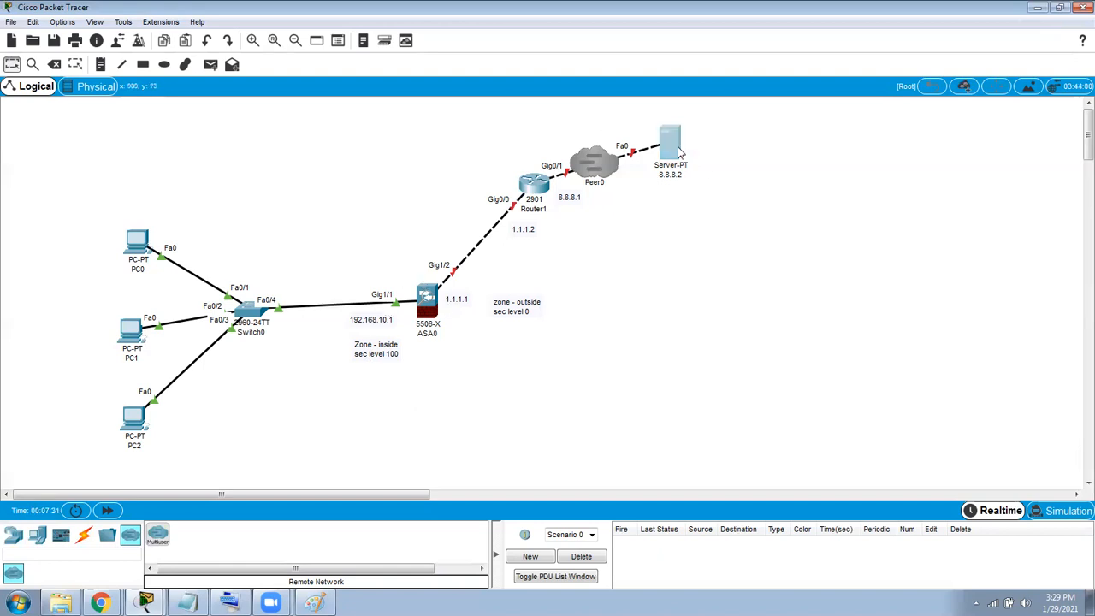
pyautogui.moveTo(631, 93); pyautogui.dragTo(788, 115)
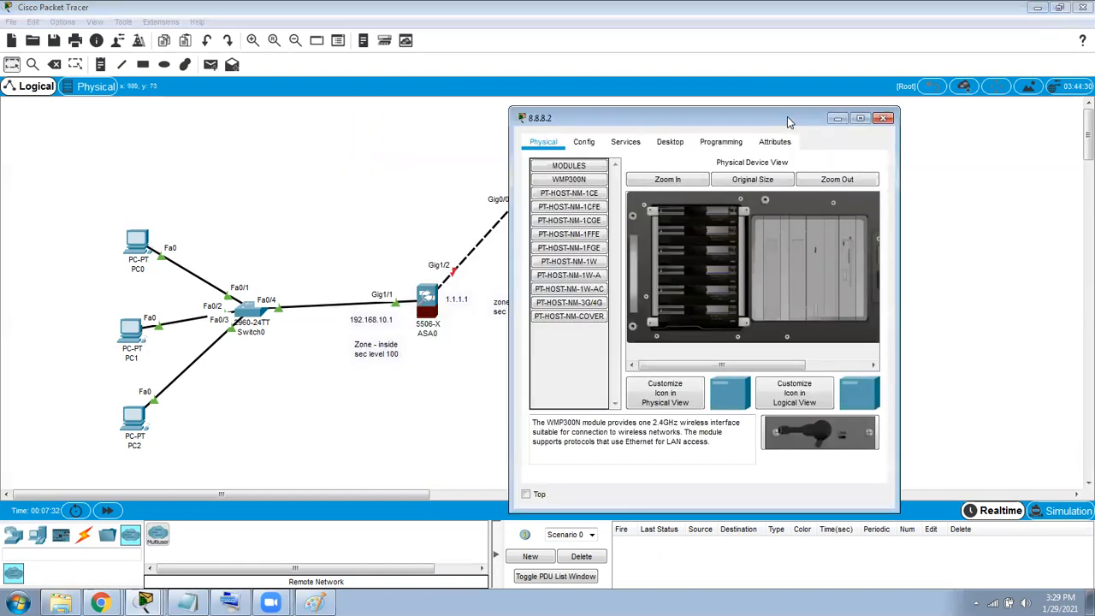
pyautogui.click(583, 143)
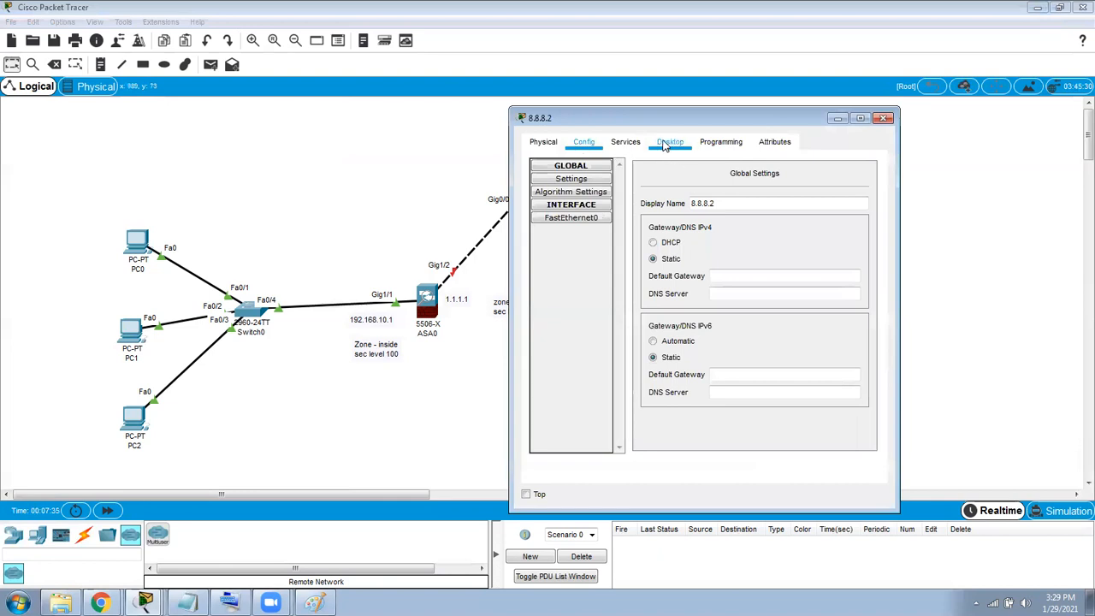
pyautogui.click(672, 147)
pyautogui.click(584, 197)
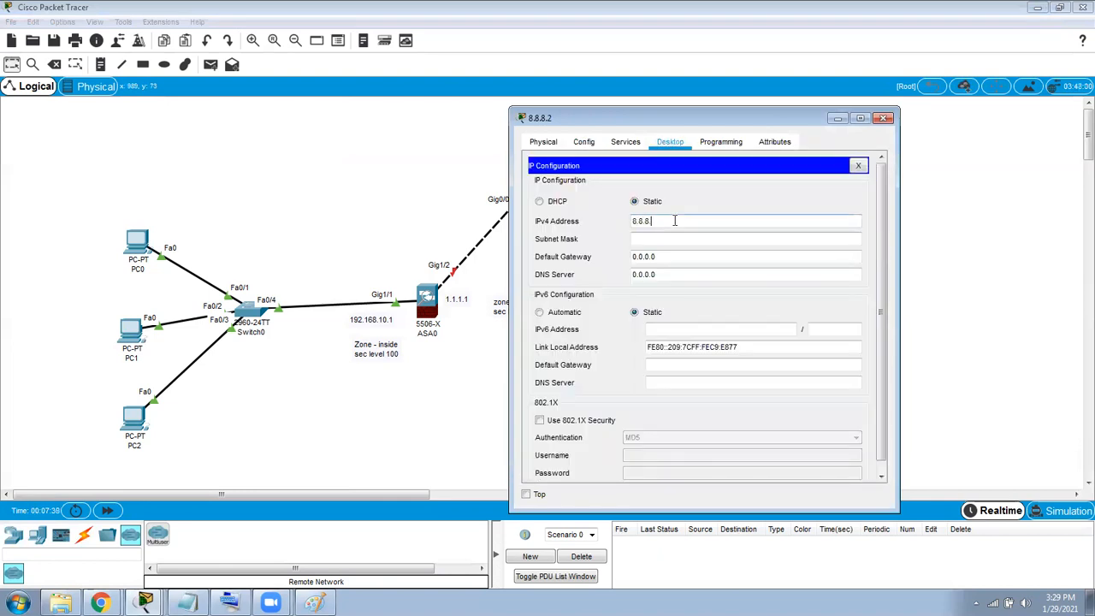
pyautogui.press('Tab')
pyautogui.write('255')
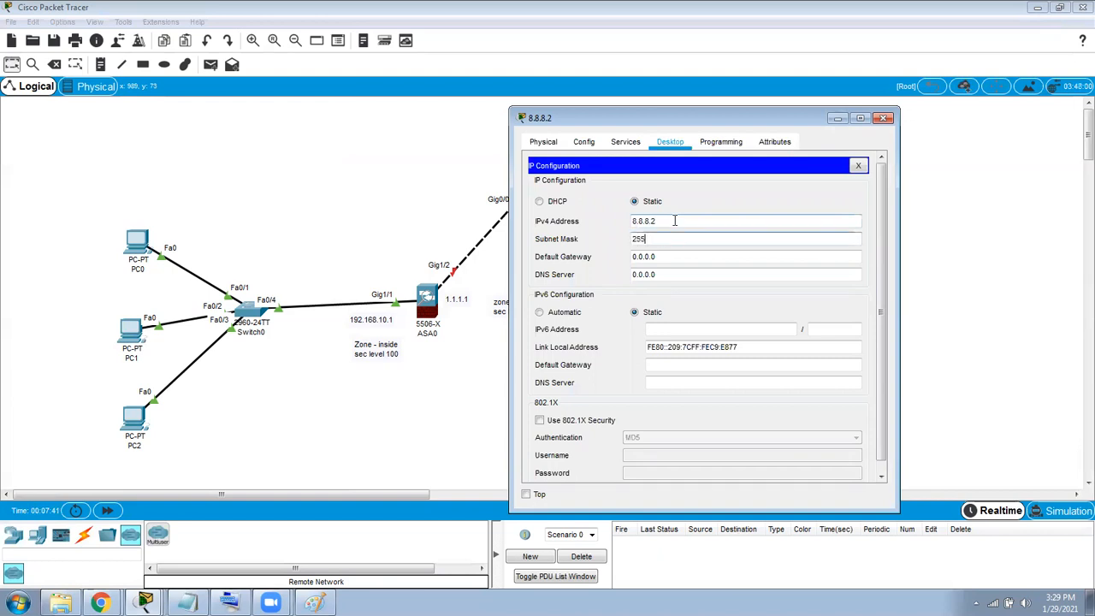
pyautogui.write('.255.255.0')
pyautogui.press('Tab')
pyautogui.write('8.8')
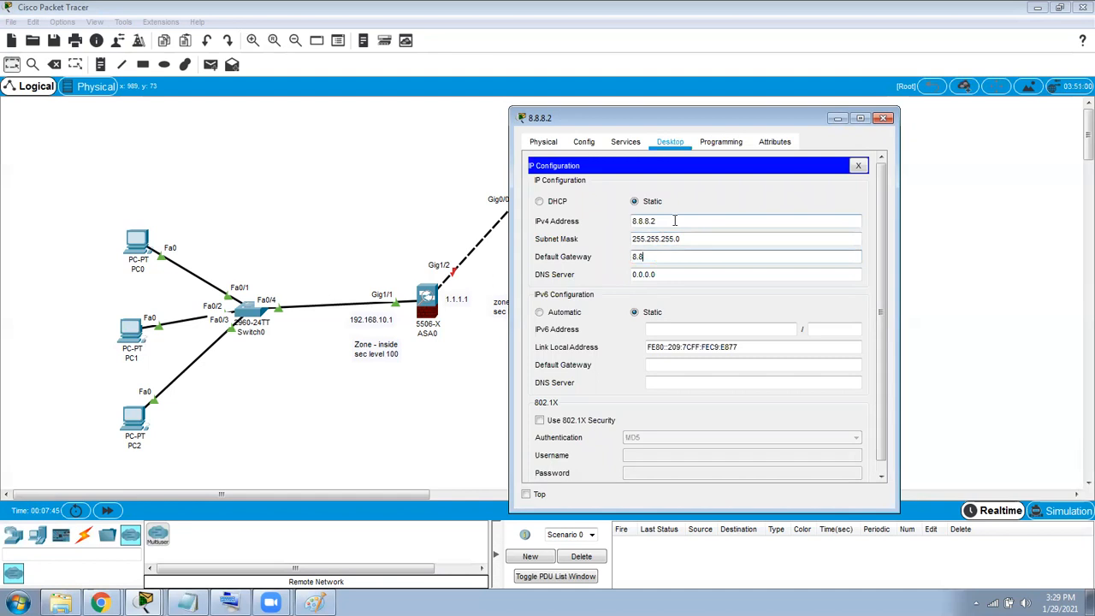
pyautogui.write('.8.1')
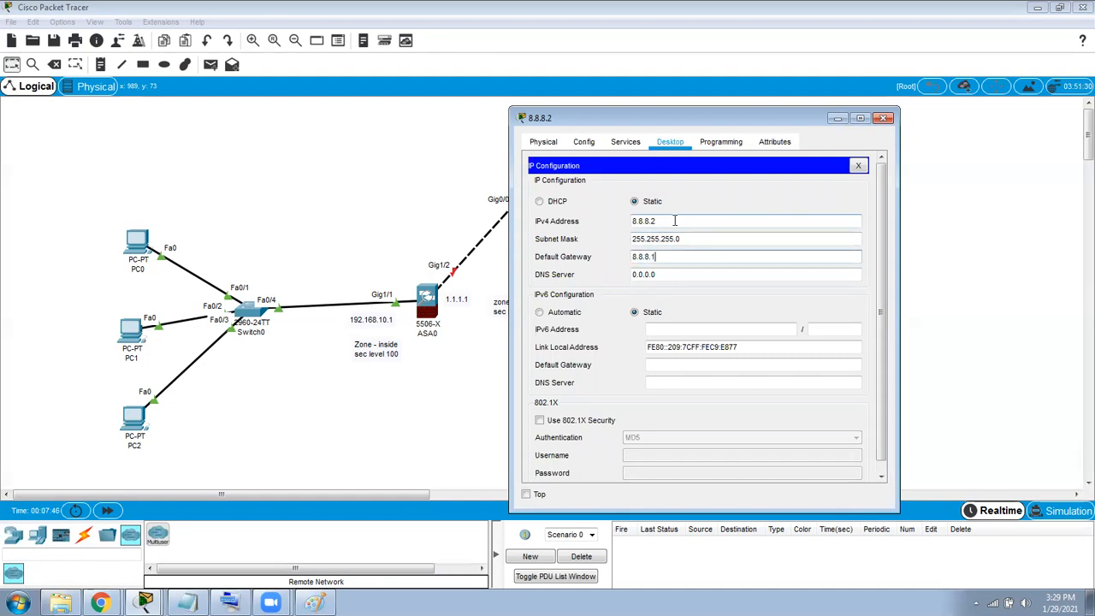
pyautogui.click(885, 119)
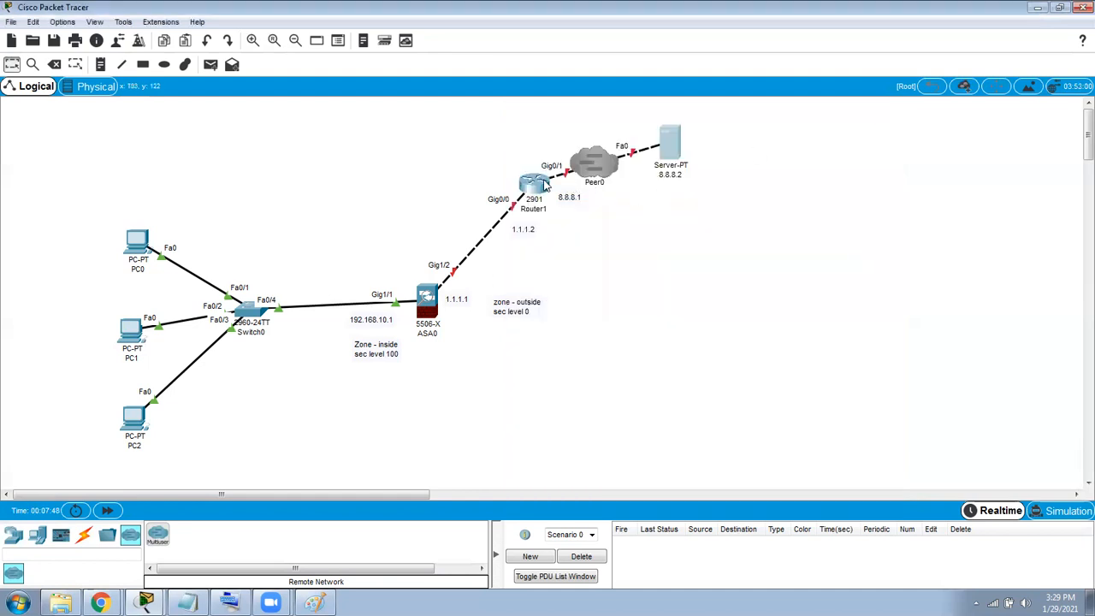
# Open Router1's command-line interface and widen its window while keeping the firewall side of the topology in view.
pyautogui.click(545, 185)
pyautogui.moveTo(642, 99); pyautogui.dragTo(902, 103)
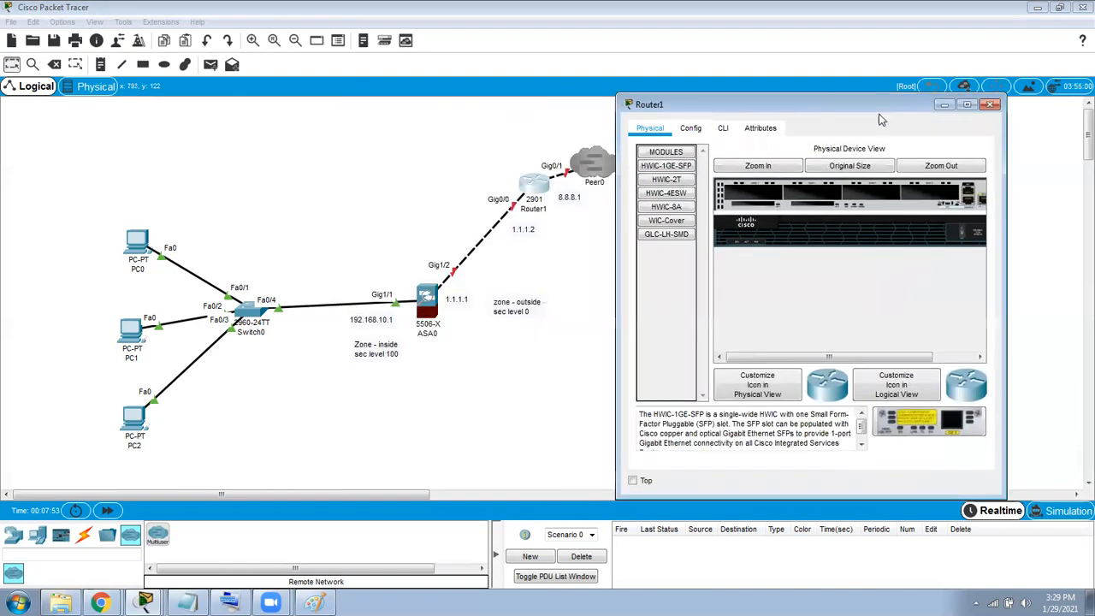
pyautogui.click(722, 128)
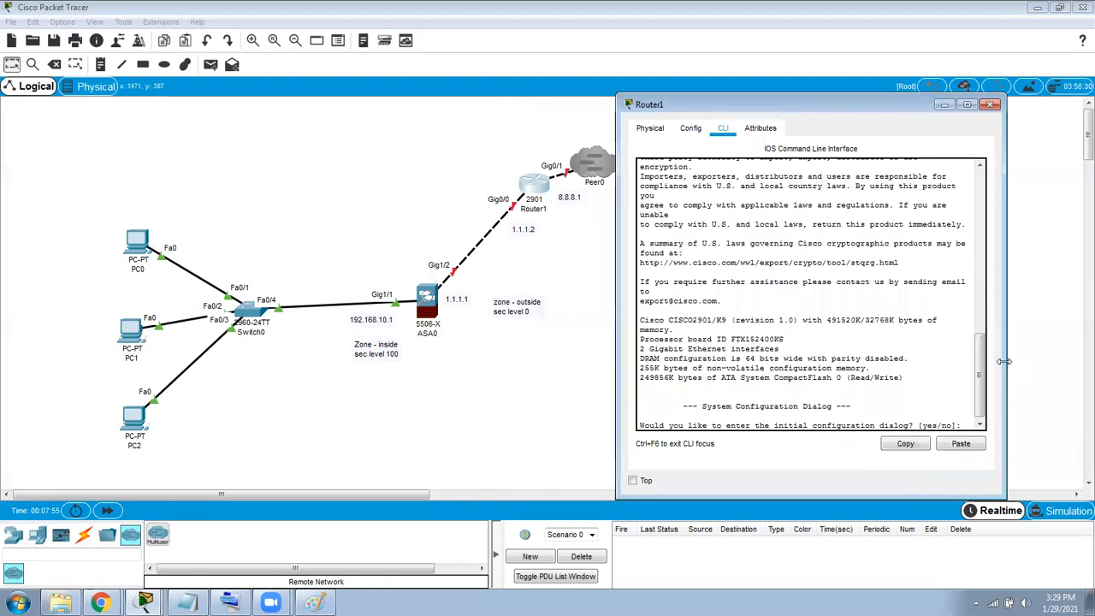
pyautogui.moveTo(1004, 361); pyautogui.dragTo(1067, 361)
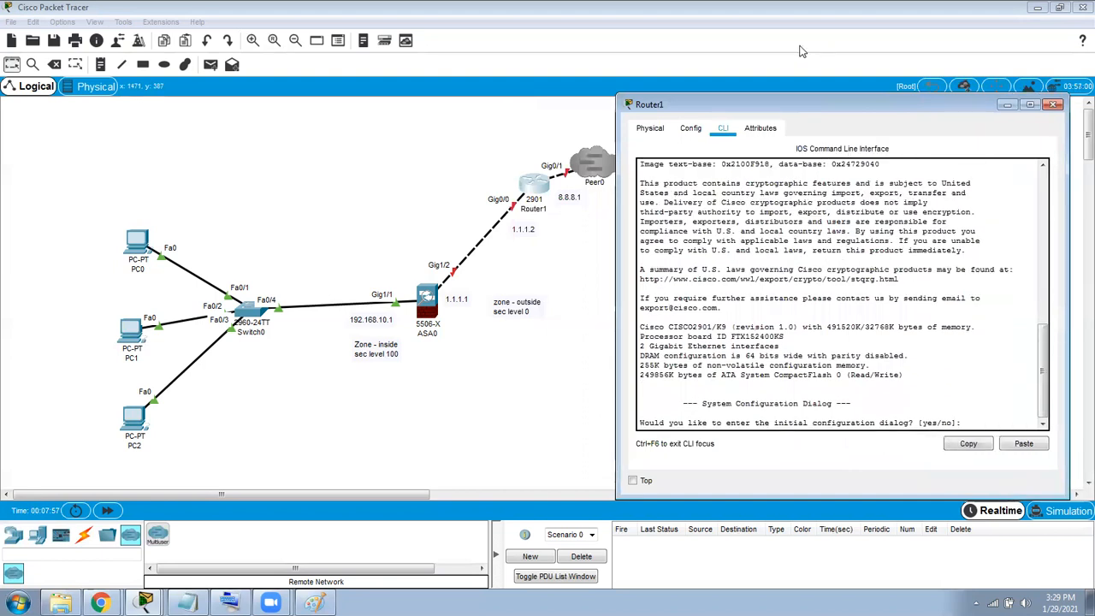
pyautogui.click(799, 47)
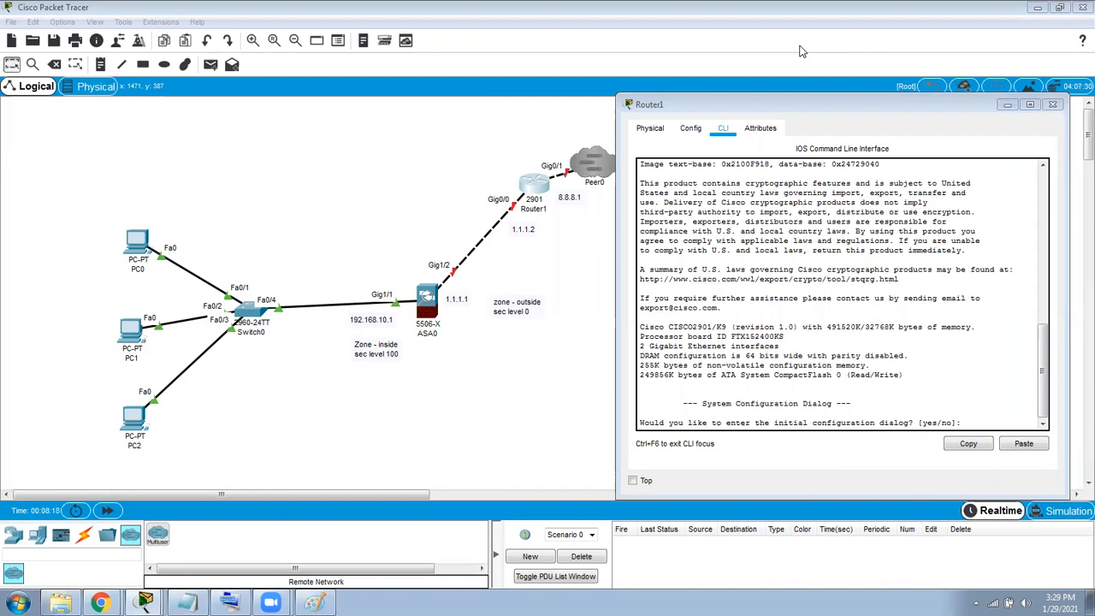
pyautogui.moveTo(616, 240); pyautogui.dragTo(582, 241)
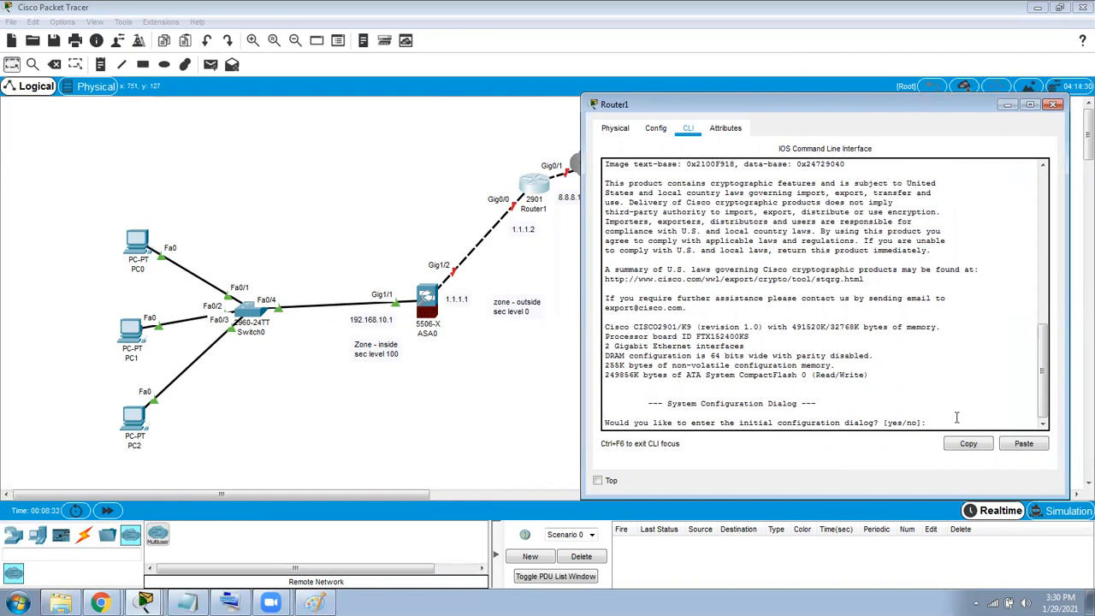
# Decline Router1's initial configuration dialog and enter privileged mode with en.
pyautogui.write('no')
pyautogui.press('Return')
pyautogui.press('Return')
pyautogui.press('Return')
pyautogui.press('Return')
pyautogui.write('en')
pyautogui.press('Return')
pyautogui.press('Return')
pyautogui.press('Return')
pyautogui.press('Return')
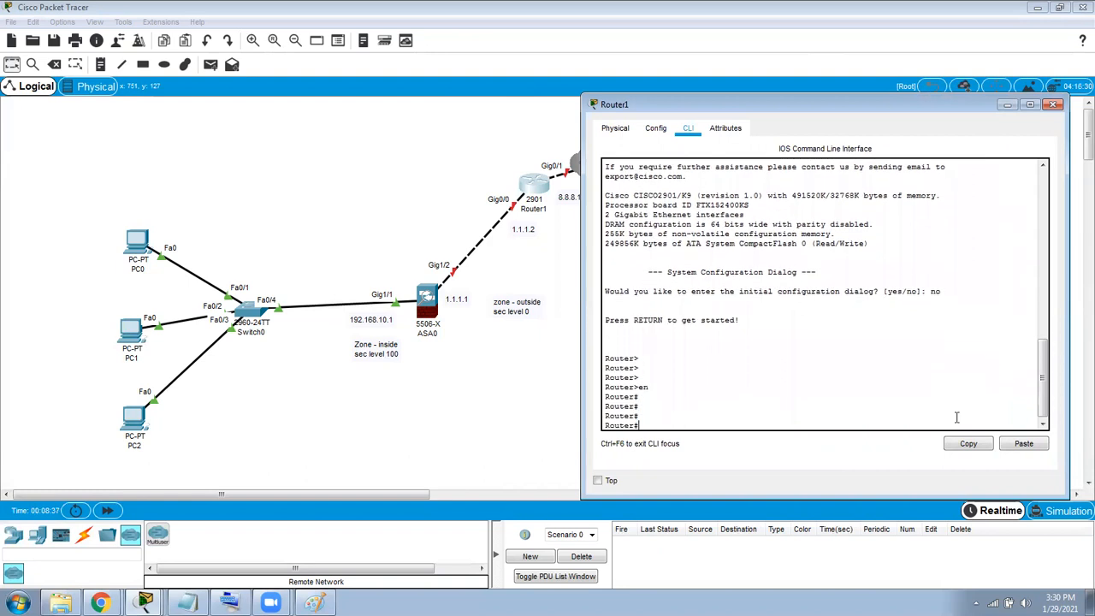
# Enter global configuration mode on Router1 and set its hostname to ISP-ROUTER.
pyautogui.write('conf t')
pyautogui.press('Return')
pyautogui.write('ho')
pyautogui.press('Tab')
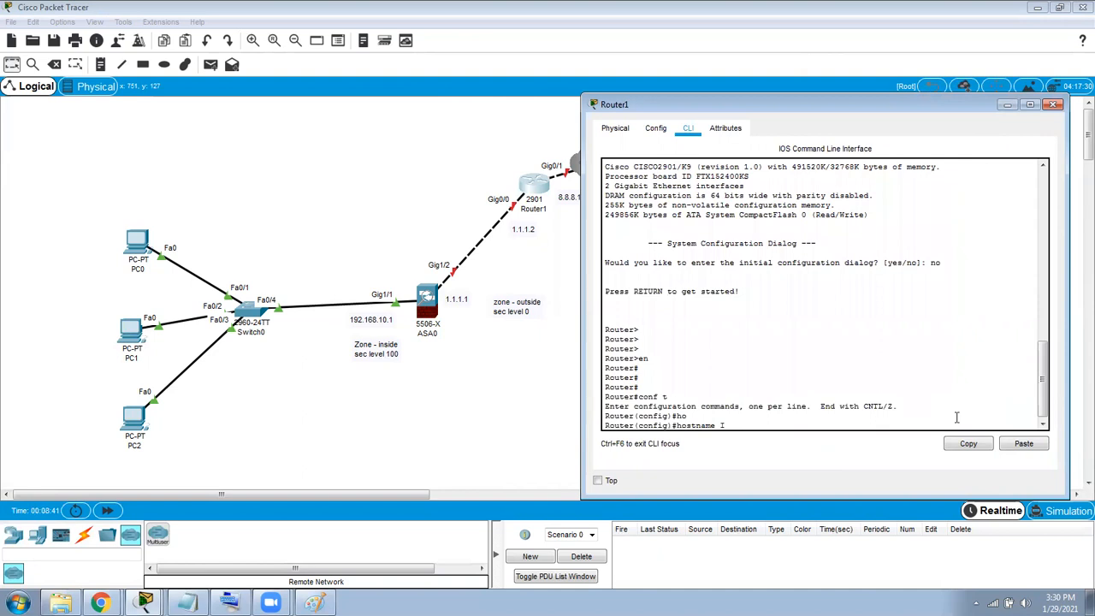
pyautogui.write('ISP-ROUTER')
pyautogui.press('Return')
pyautogui.press('Return')
pyautogui.press('Return')
pyautogui.press('Return')
pyautogui.press('Return')
pyautogui.press('Return')
pyautogui.press('Return')
pyautogui.press('Return')
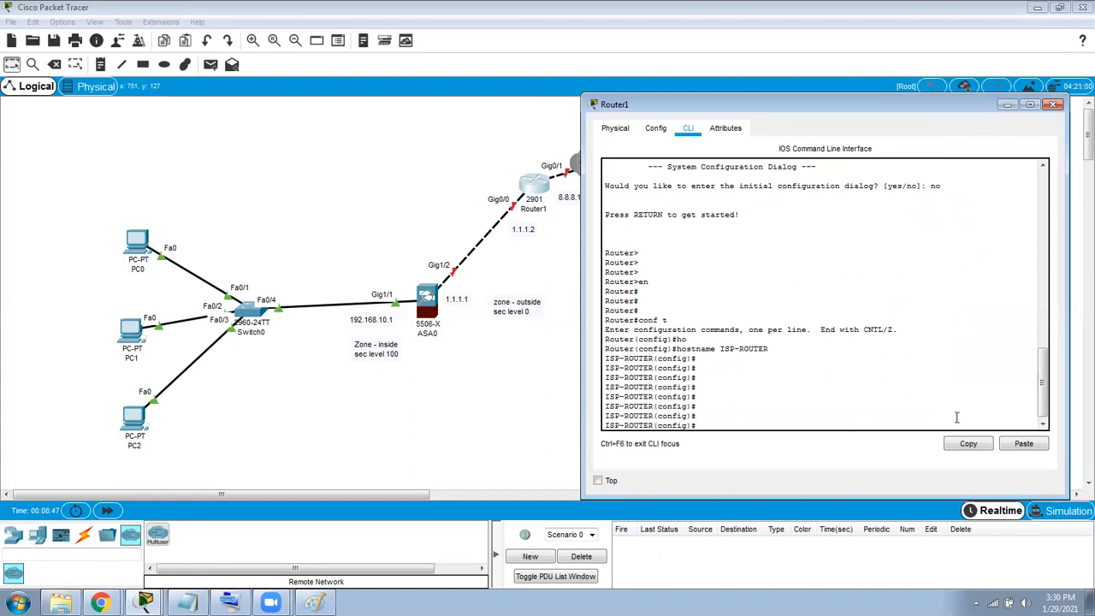
# Enter interface gigabitEthernet 0/1 on the router and give it the description "# Towards Internet".
pyautogui.write('in')
pyautogui.press('Tab')
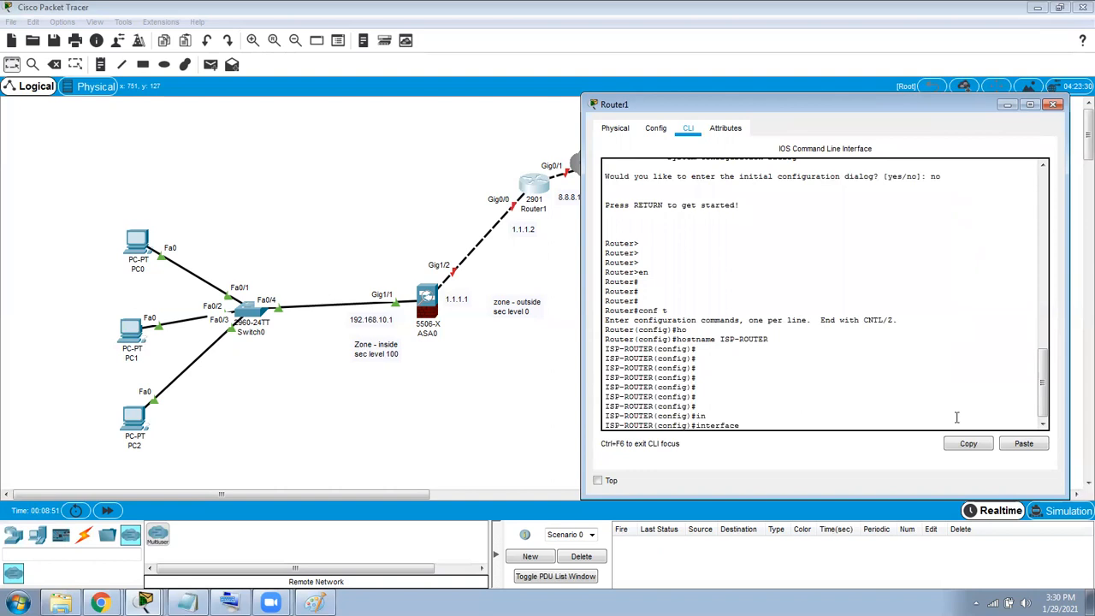
pyautogui.write('g')
pyautogui.press('Tab')
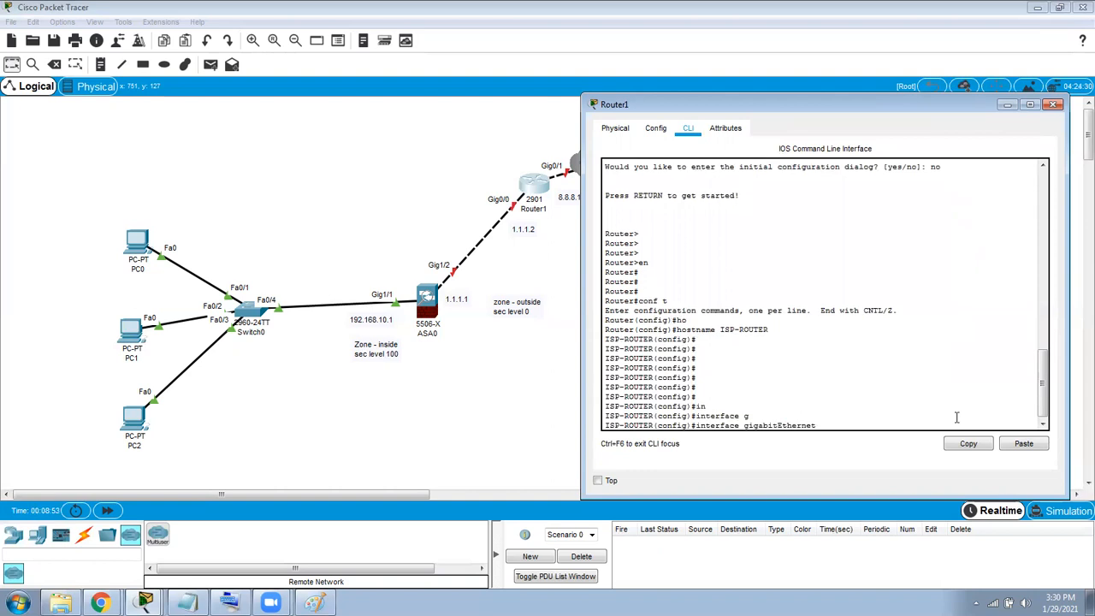
pyautogui.write('0/1')
pyautogui.press('Return')
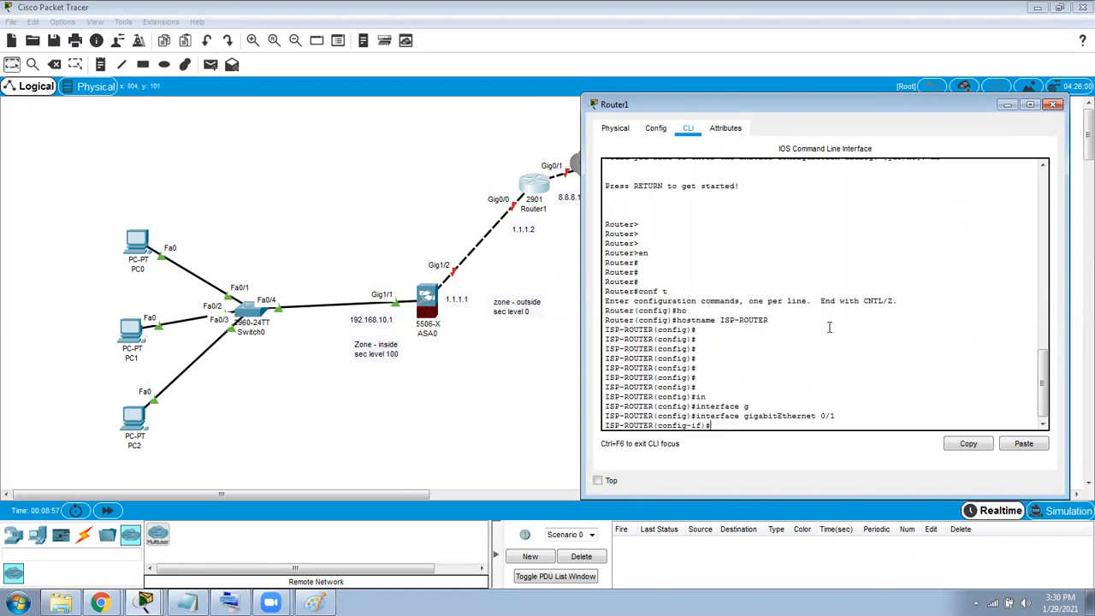
pyautogui.write('des')
pyautogui.press('Tab')
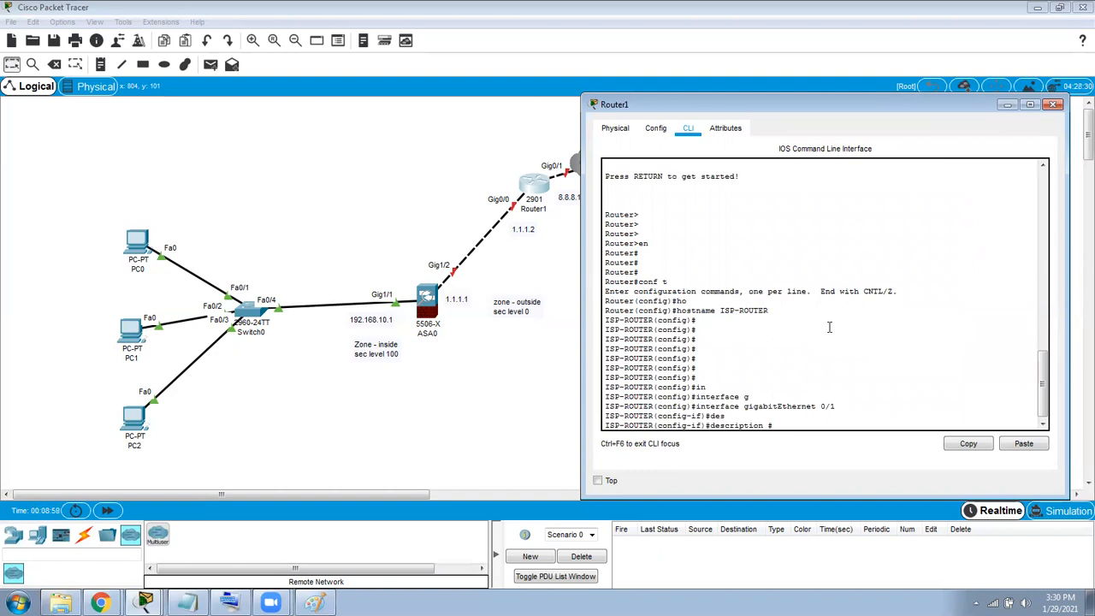
pyautogui.write('# Towards Internet')
pyautogui.press('Return')
# Assign IP address 8.8.8.1 255.255.255.0 to gigabitEthernet 0/1, enable the interface with no sh, and enter exit.
pyautogui.write('ip add')
pyautogui.press('Tab')
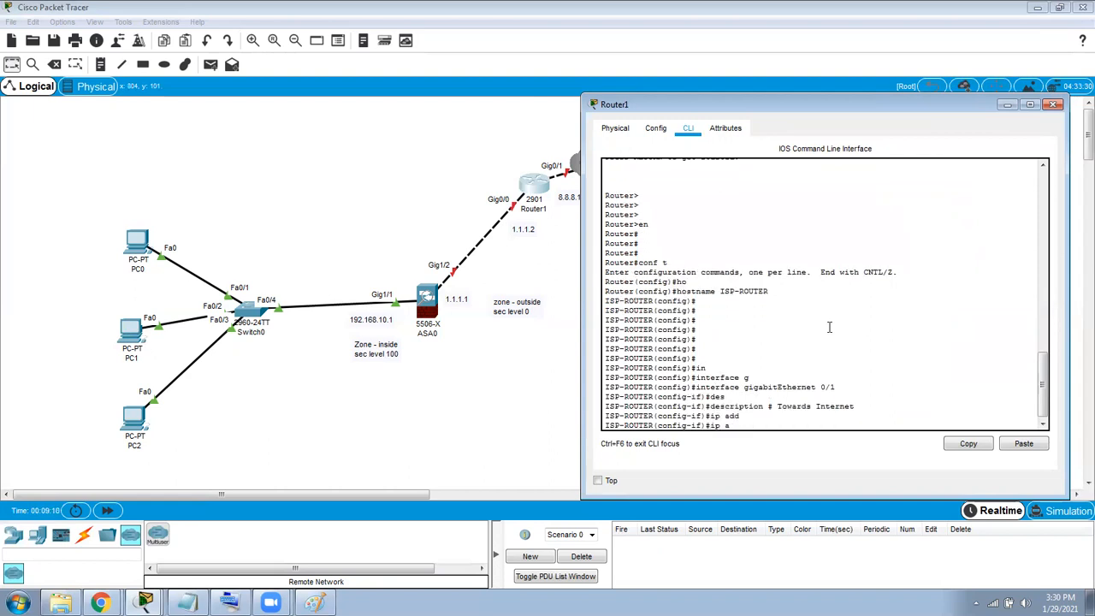
pyautogui.write('8.8.8.1 255.255.255.0')
pyautogui.press('Return')
pyautogui.write('no')
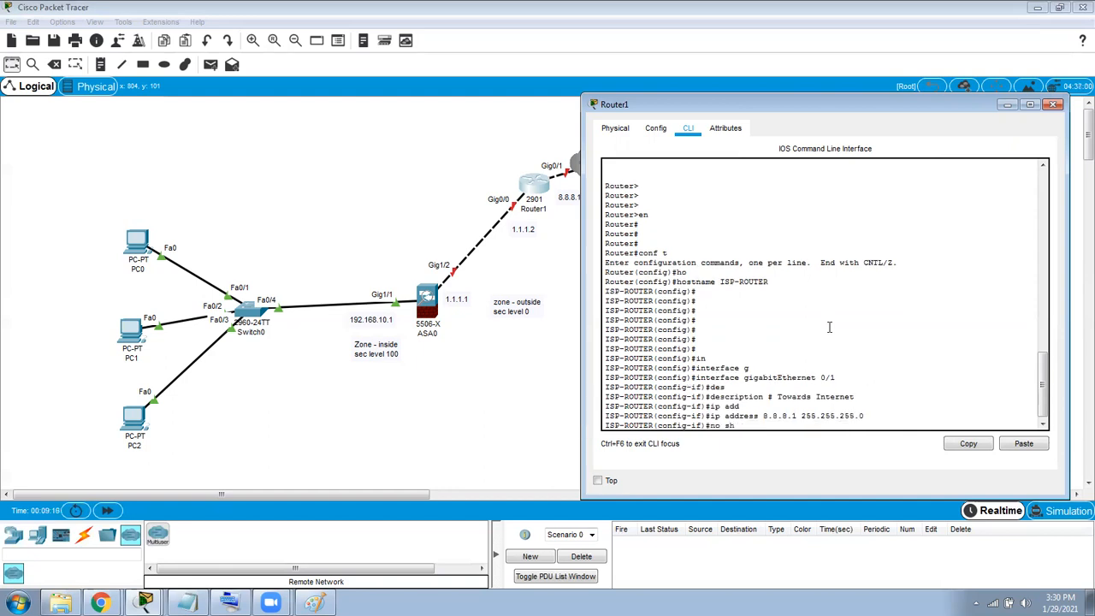
pyautogui.write(' sh')
pyautogui.press('Return')
pyautogui.press('Return')
pyautogui.press('Return')
pyautogui.press('Return')
pyautogui.write('exit')
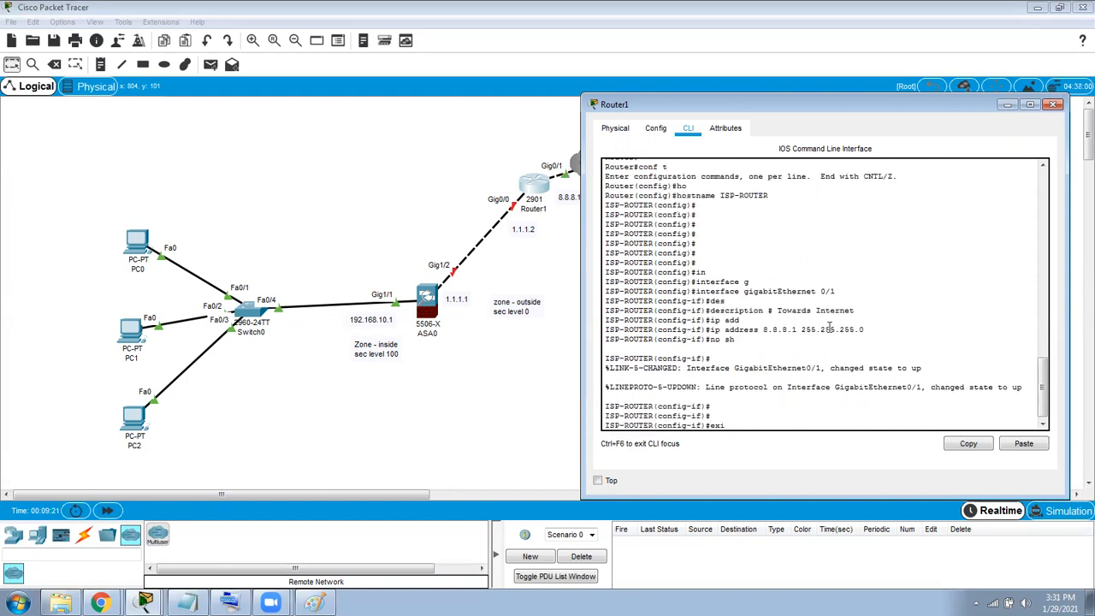
# Leave gigabitEthernet 0/1 configuration on the ISP router and enter interface gigabitEthernet 0/0.
pyautogui.press('Return')
pyautogui.press('Return')
pyautogui.press('Return')
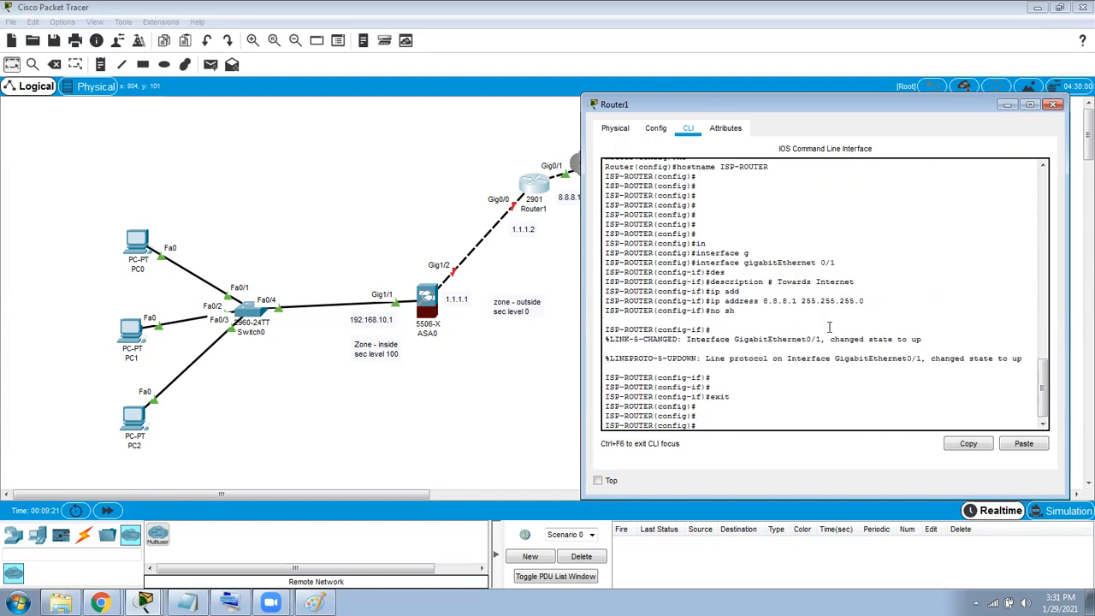
pyautogui.press('Up')
pyautogui.press('Up')
pyautogui.press('Up')
pyautogui.press('Up')
pyautogui.press('Up')
pyautogui.press('BackSpace')
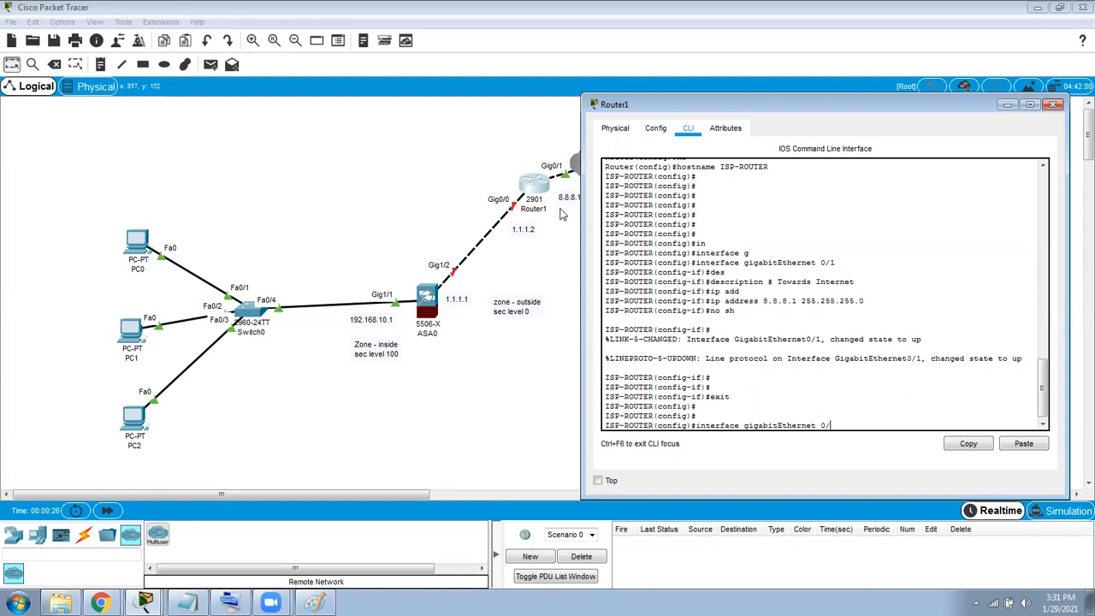
pyautogui.write('0')
pyautogui.press('Return')
# Give interface gigabitEthernet 0/0 the description "# Towards LAN".
pyautogui.write('if)#')
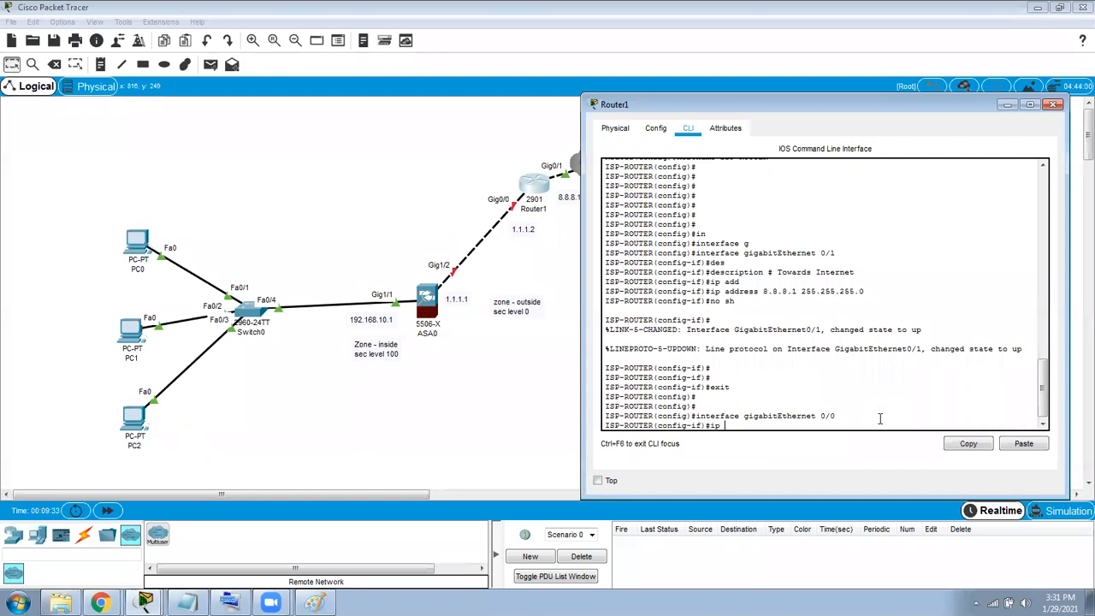
pyautogui.write('des')
pyautogui.press('Tab')
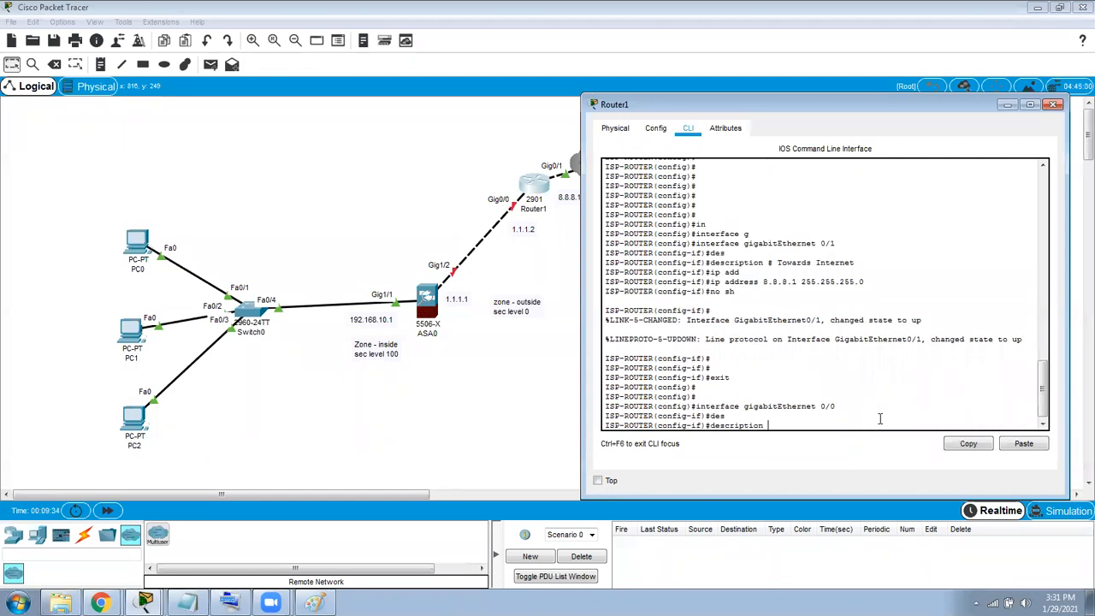
pyautogui.write('# ')
pyautogui.write('Towards ')
pyautogui.write('LAB')
pyautogui.press('BackSpace')
pyautogui.write('N')
pyautogui.press('Return')
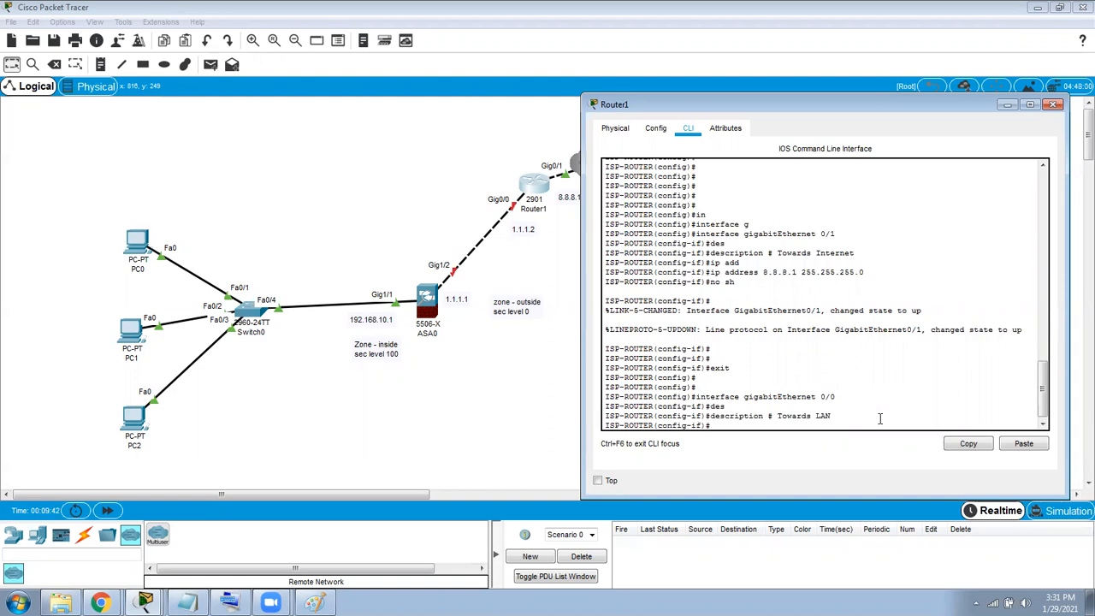
# Assign IP address 1.1.1.2 255.255.255.0 to gigabitEthernet 0/0 and enable the interface with no sh.
pyautogui.write('ip add')
pyautogui.press('Tab')
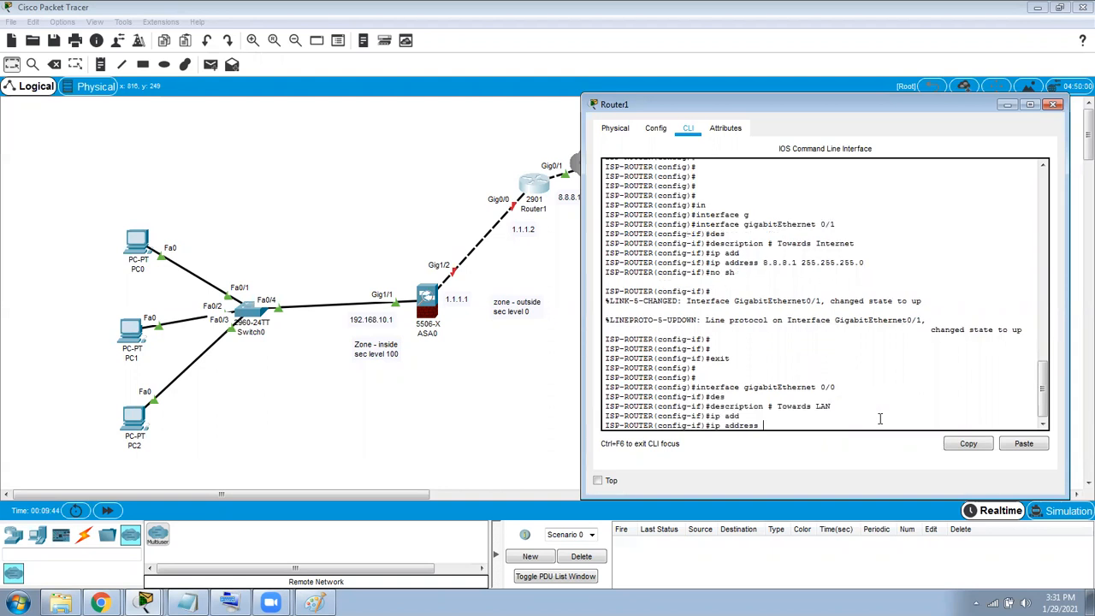
pyautogui.write('1.1')
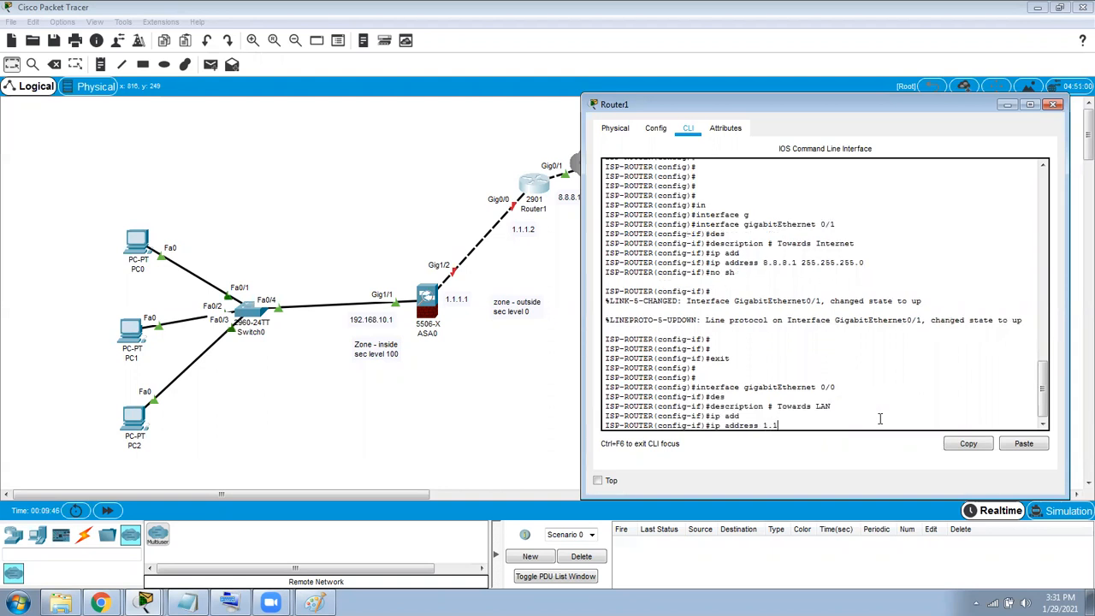
pyautogui.write('.1.2 255.255.255.0')
pyautogui.press('Return')
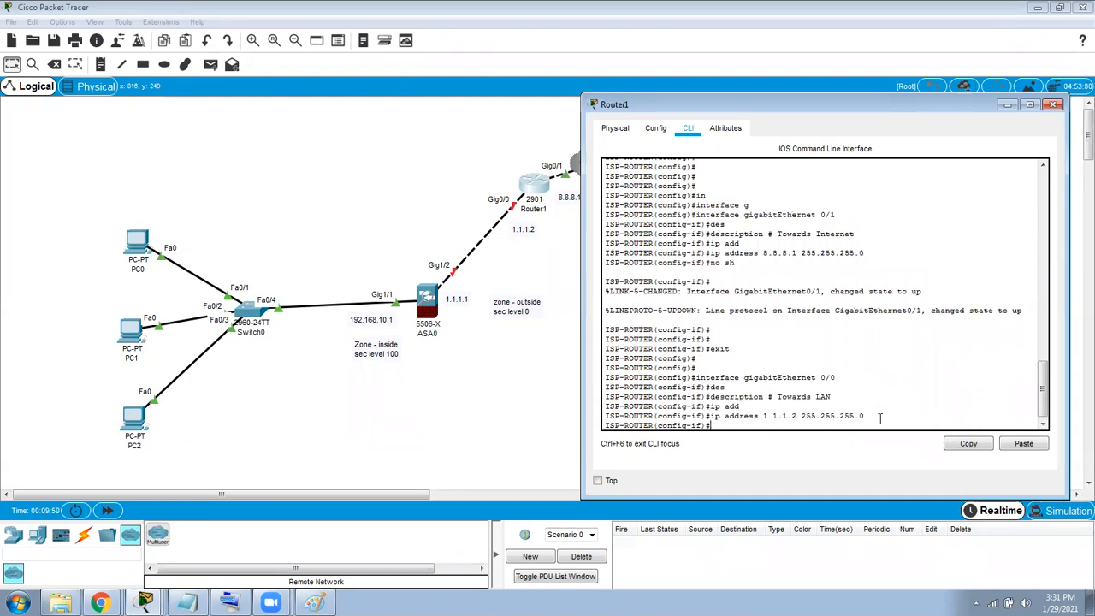
pyautogui.write('h')
pyautogui.press('Return')
pyautogui.press('Return')
pyautogui.press('Return')
pyautogui.press('Return')
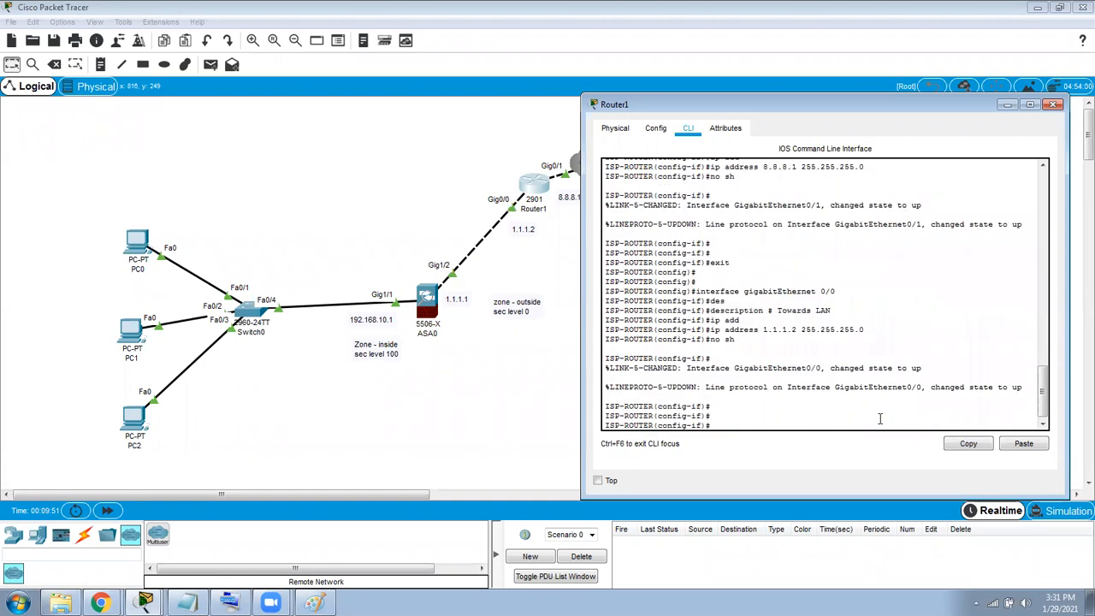
# Return the ISP router to privileged mode with end.
pyautogui.write('end')
pyautogui.press('Return')
pyautogui.press('Return')
pyautogui.press('Return')
pyautogui.press('Return')
pyautogui.press('Return')
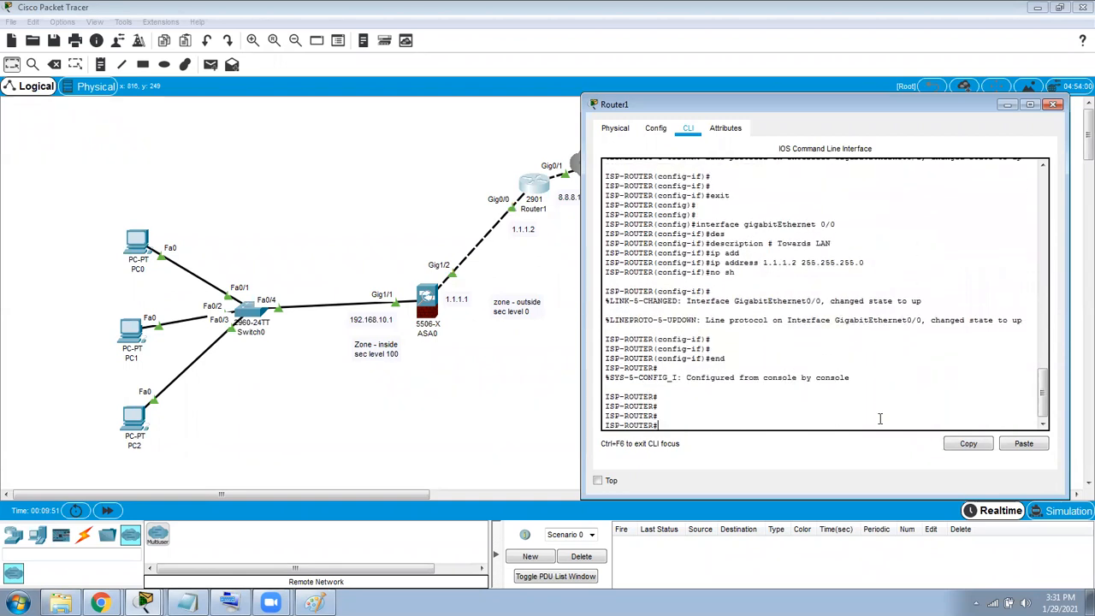
# Display the ISP router's routing table with sh ip route.
pyautogui.write('sh ip rou')
pyautogui.press('Tab')
pyautogui.press('Return')
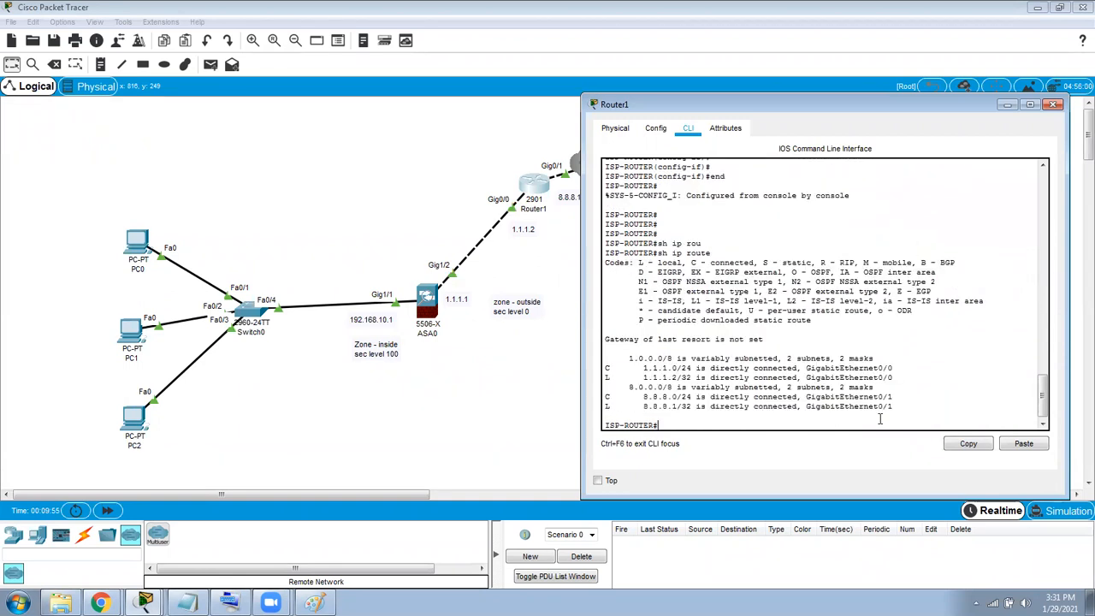
pyautogui.press('Return')
pyautogui.press('Return')
pyautogui.press('Return')
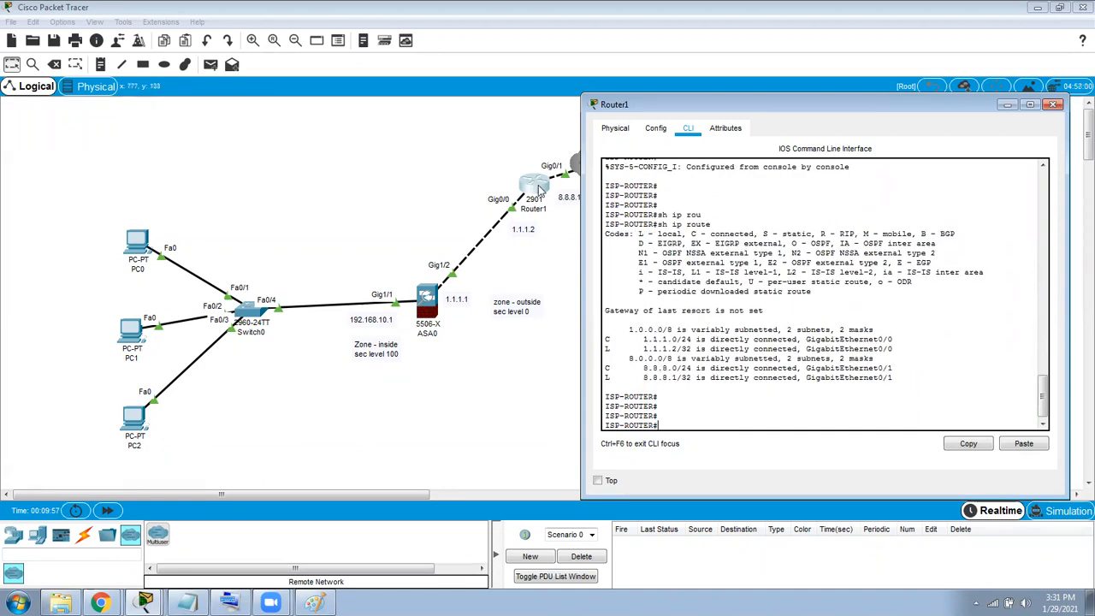
# Ping 8.8.8.1 from the 8.8.8.2 server's Command Prompt, and close the server's window.
pyautogui.click(477, 143)
pyautogui.click(669, 144)
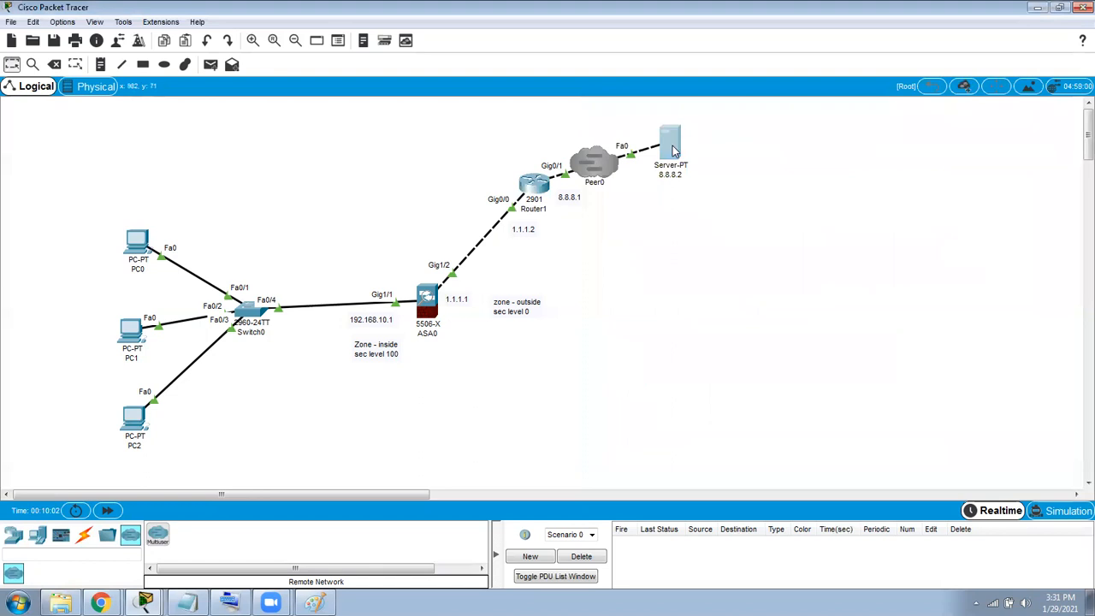
pyautogui.moveTo(549, 95); pyautogui.dragTo(825, 117)
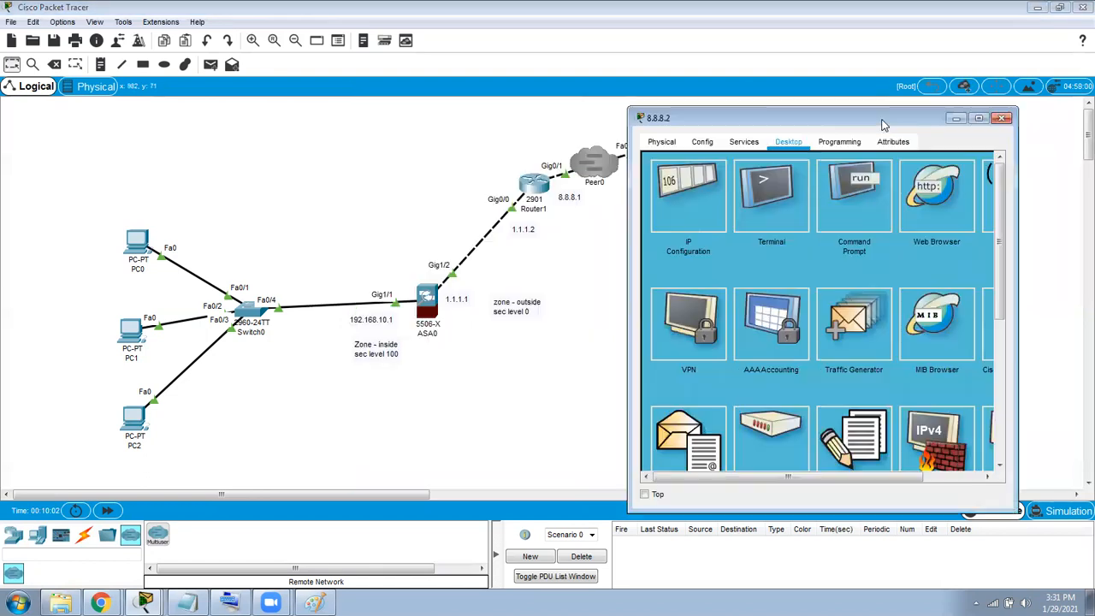
pyautogui.click(850, 208)
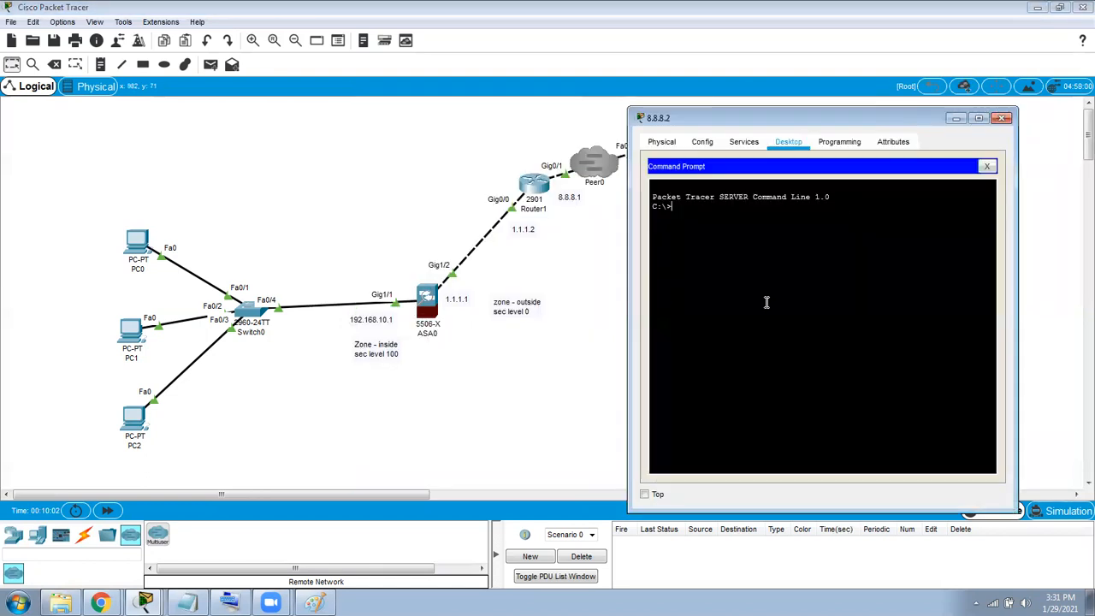
pyautogui.write('ping 8')
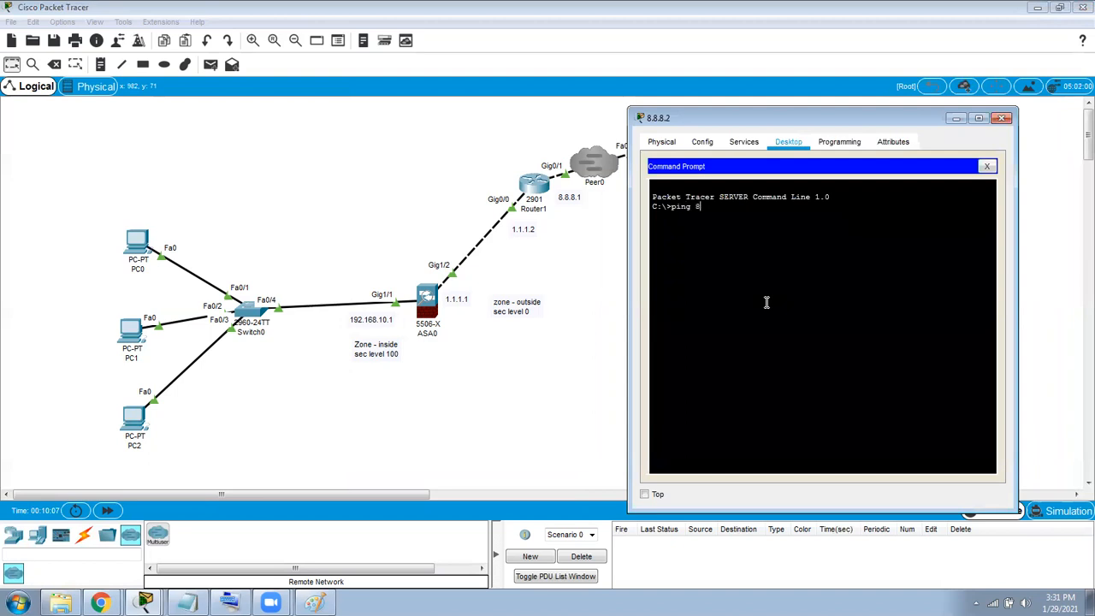
pyautogui.write('.8.8.1')
pyautogui.press('Return')
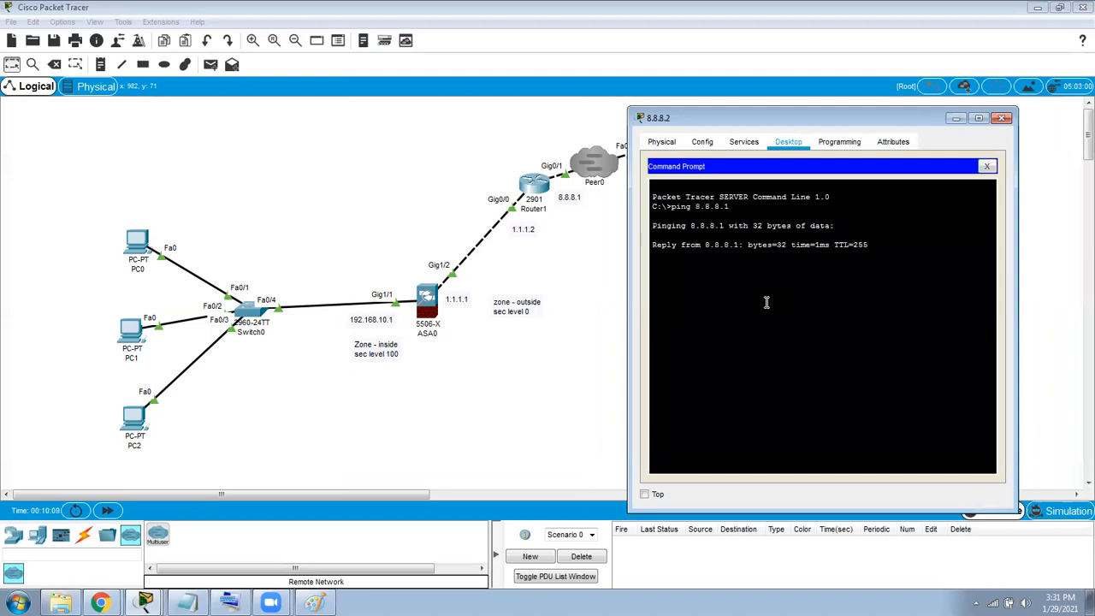
pyautogui.click(1003, 118)
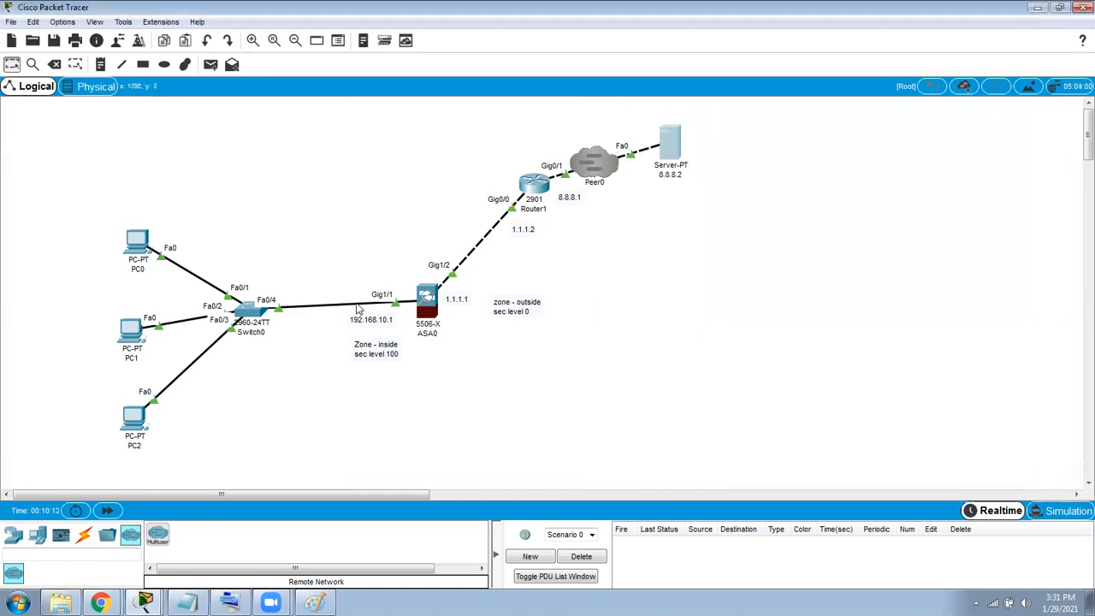
pyautogui.moveTo(66, 186); pyautogui.dragTo(202, 452)
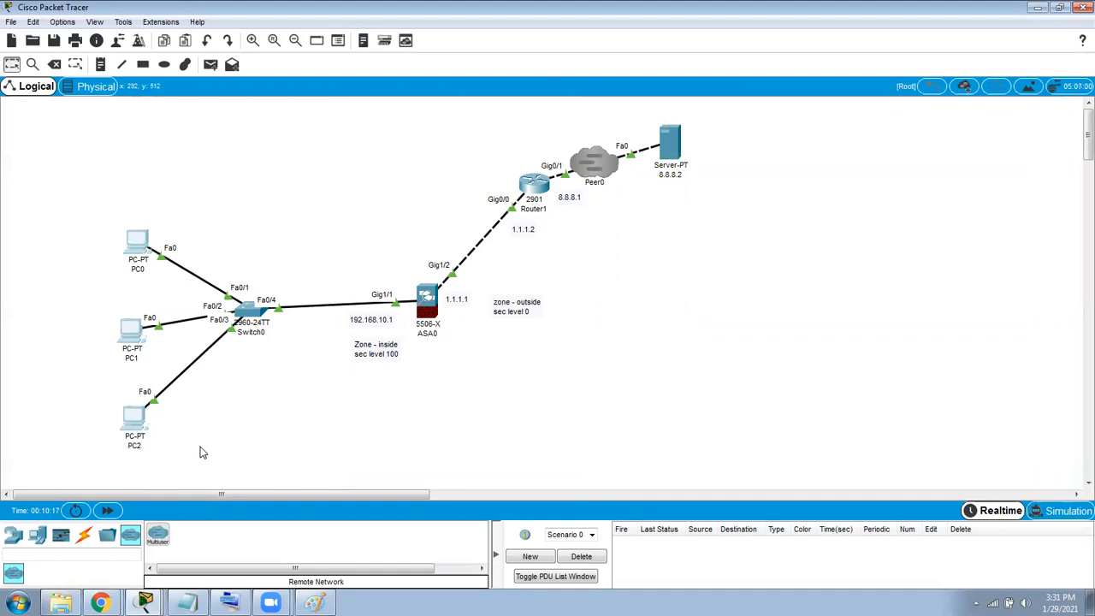
pyautogui.click(201, 448)
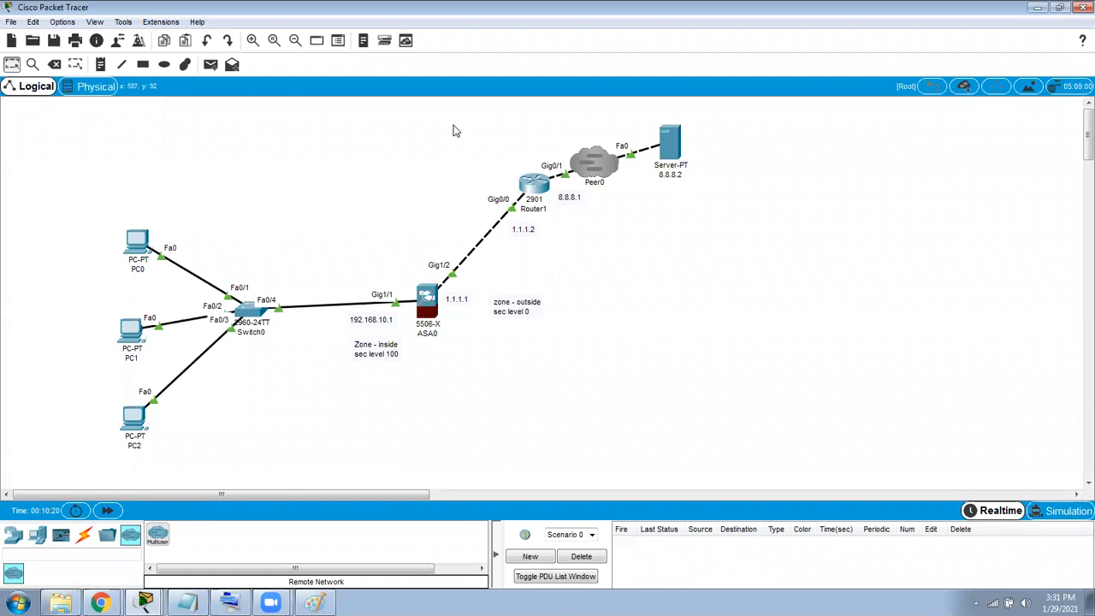
# Examine the DHCP and static addressing options in PC0's IP Configuration, and close PC0's window.
pyautogui.click(135, 240)
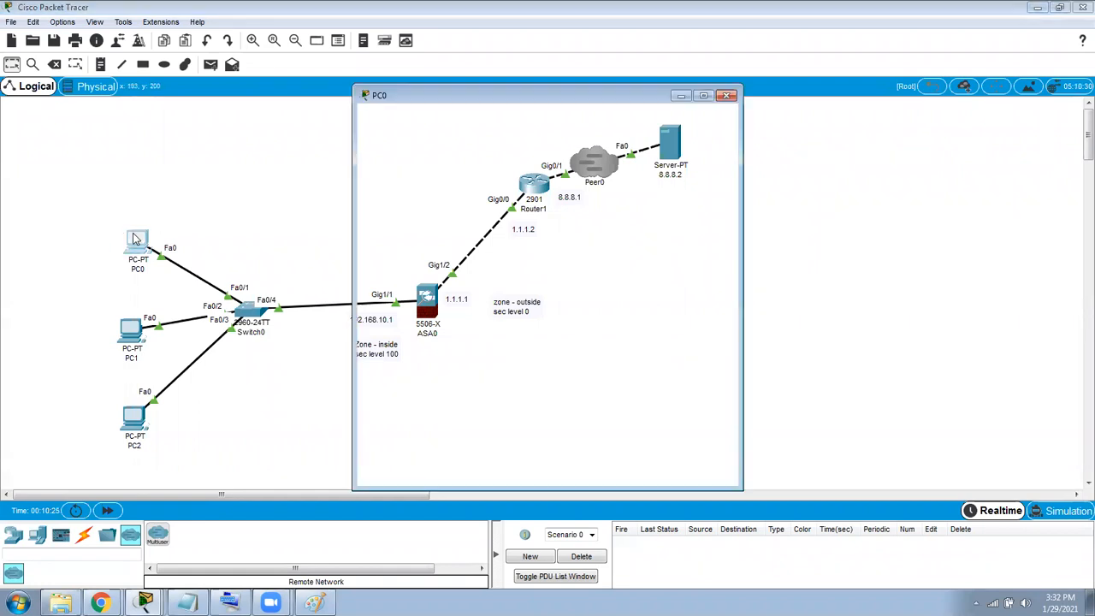
pyautogui.click(467, 119)
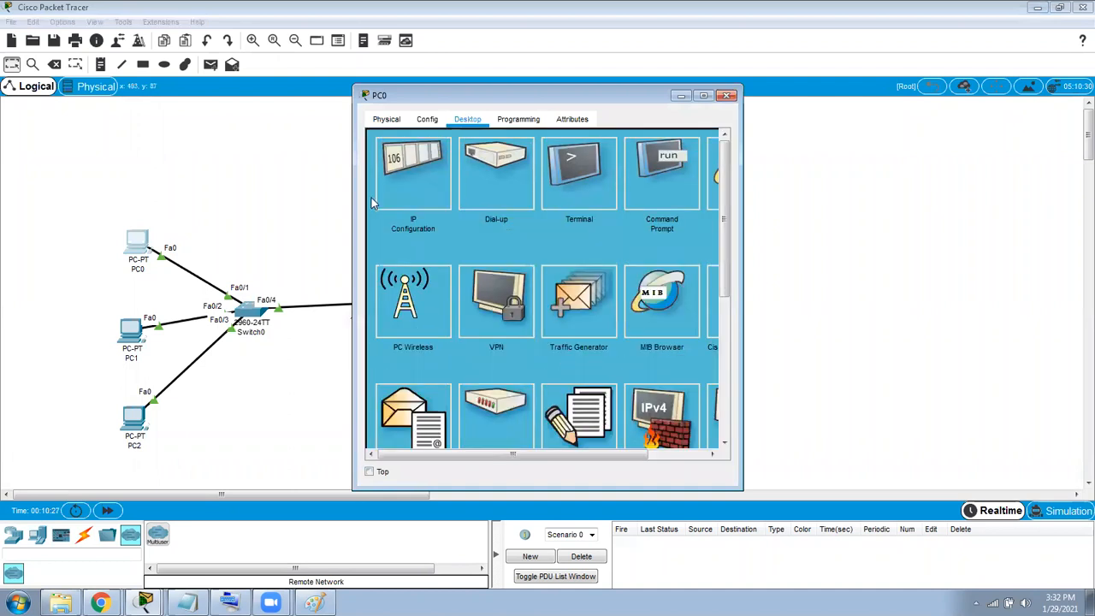
pyautogui.moveTo(351, 211); pyautogui.dragTo(297, 210)
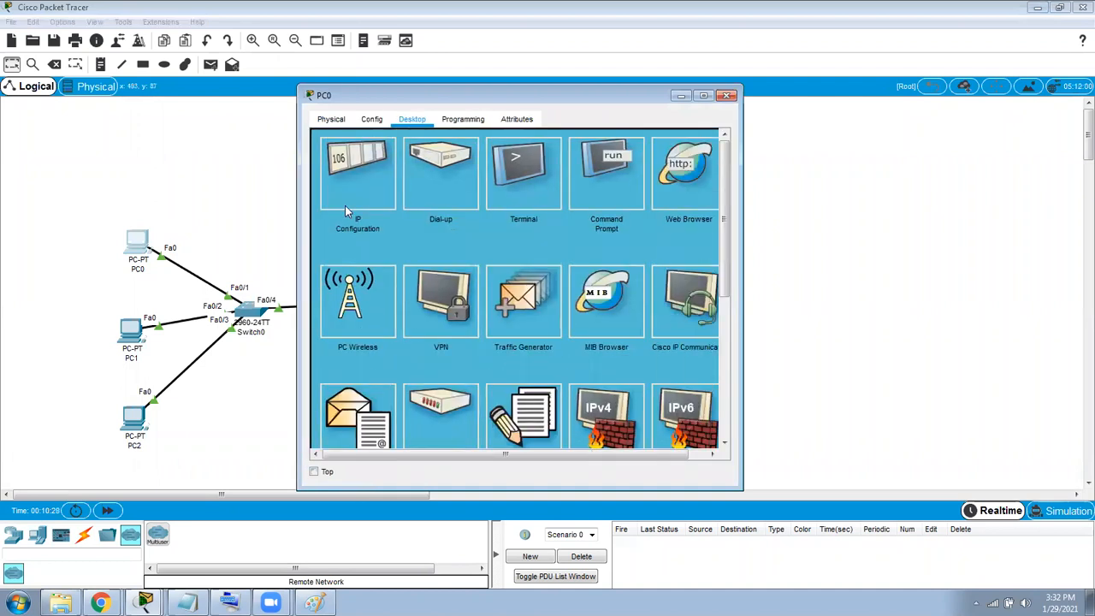
pyautogui.click(369, 167)
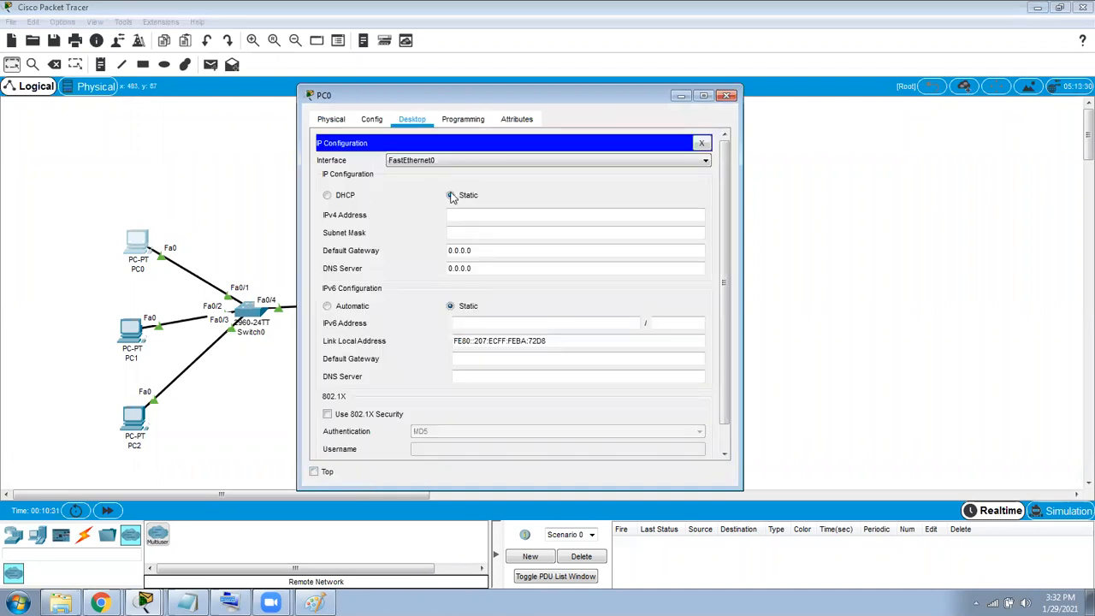
pyautogui.click(467, 214)
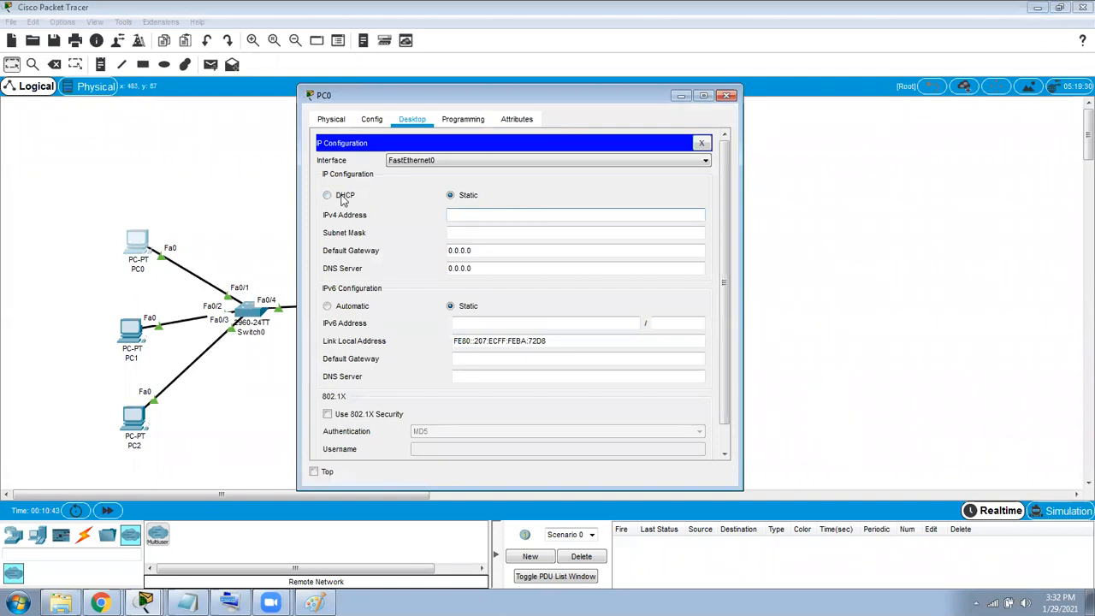
pyautogui.click(726, 96)
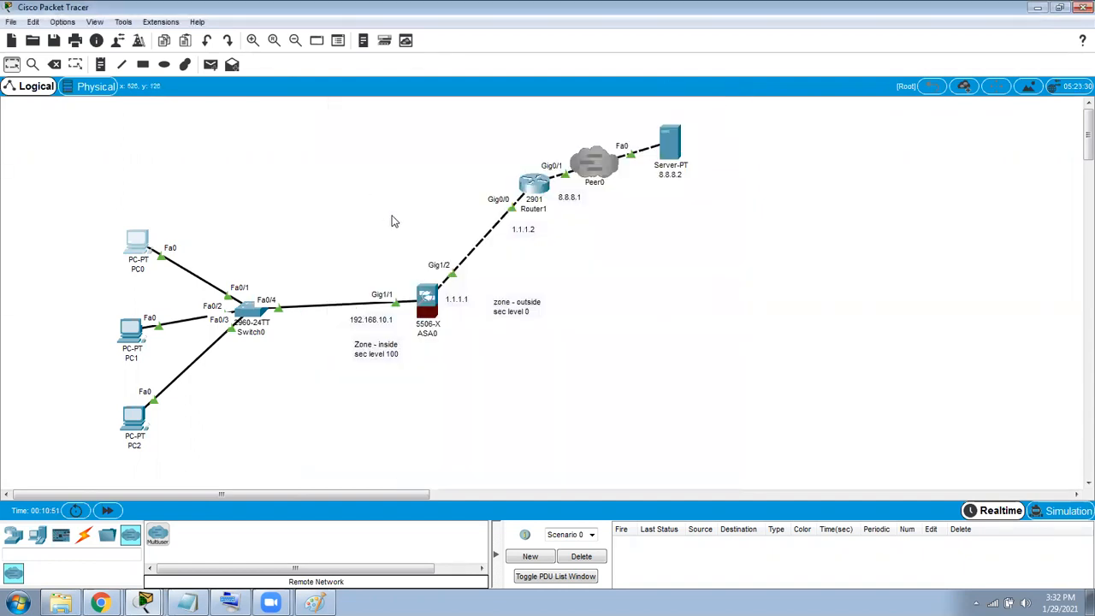
pyautogui.moveTo(471, 377); pyautogui.dragTo(471, 379)
pyautogui.click(470, 377)
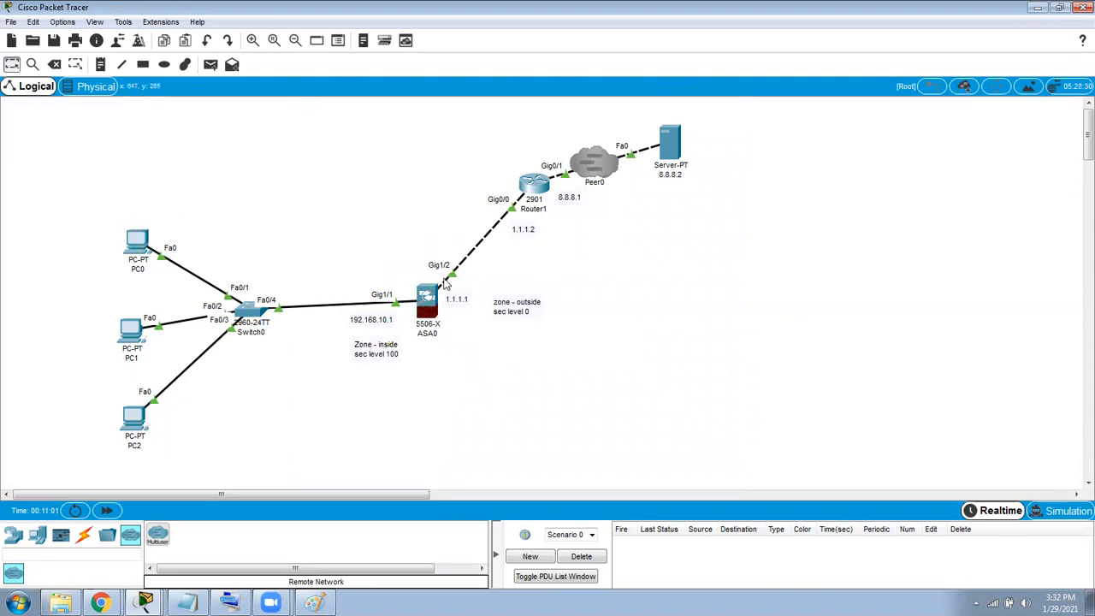
# Open ASA0's command line interface in a repositioned, enlarged window and bring up fresh ciscoasa> prompts.
pyautogui.click(427, 297)
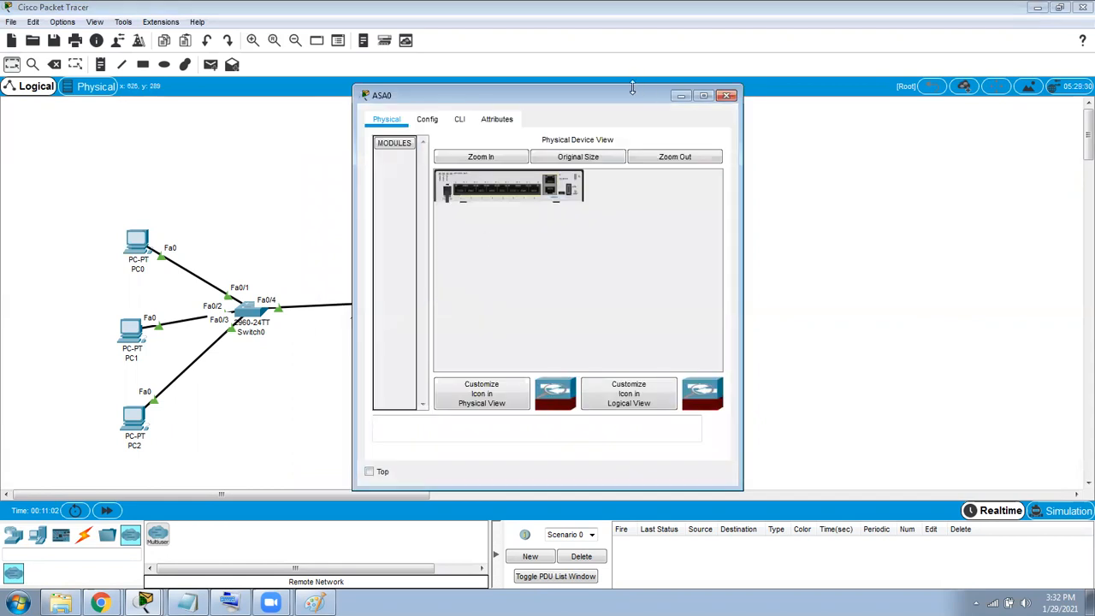
pyautogui.moveTo(633, 100); pyautogui.dragTo(823, 127)
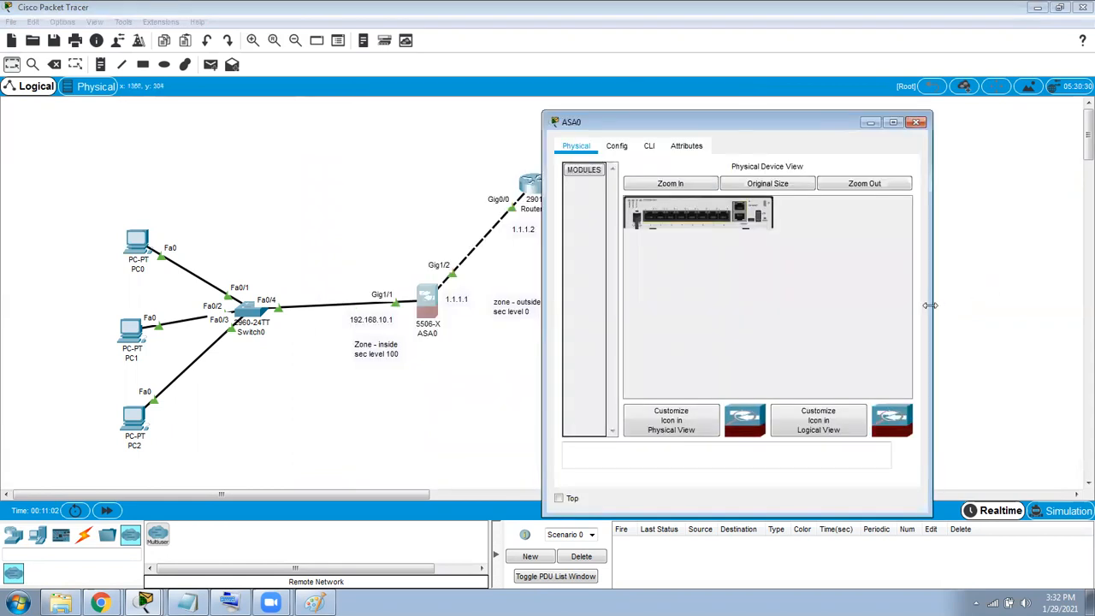
pyautogui.moveTo(929, 306); pyautogui.dragTo(1051, 282)
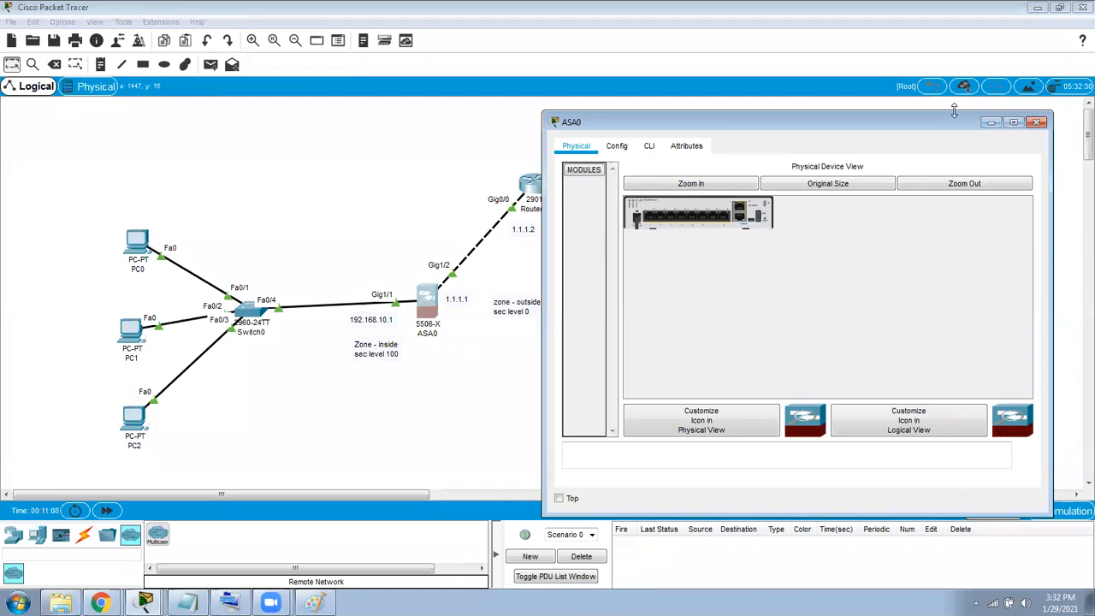
pyautogui.moveTo(953, 112); pyautogui.dragTo(954, 52)
pyautogui.click(649, 85)
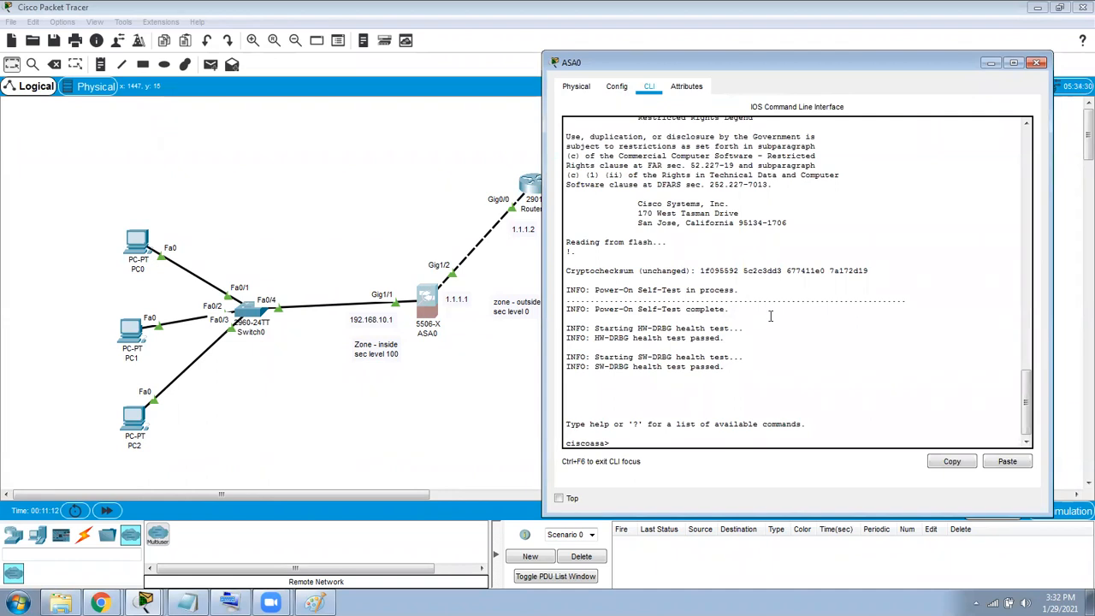
pyautogui.press('Return')
pyautogui.press('Return')
pyautogui.press('Return')
pyautogui.press('Return')
pyautogui.press('Return')
pyautogui.press('Return')
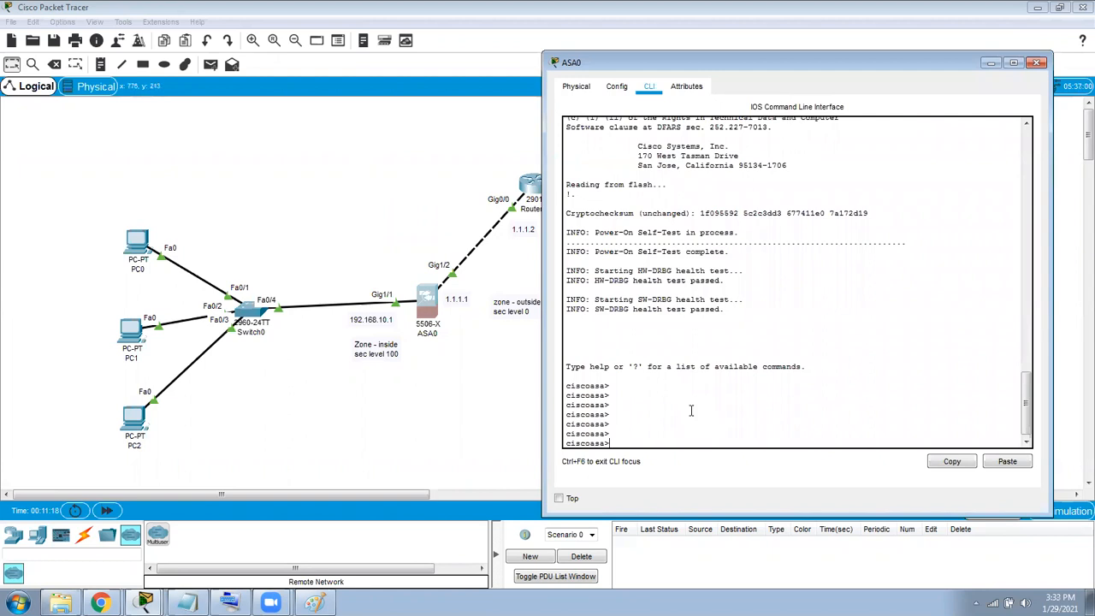
# Enter privileged mode on ASA0 with enable, leaving the password empty.
pyautogui.write('en')
pyautogui.press('Tab')
pyautogui.press('Return')
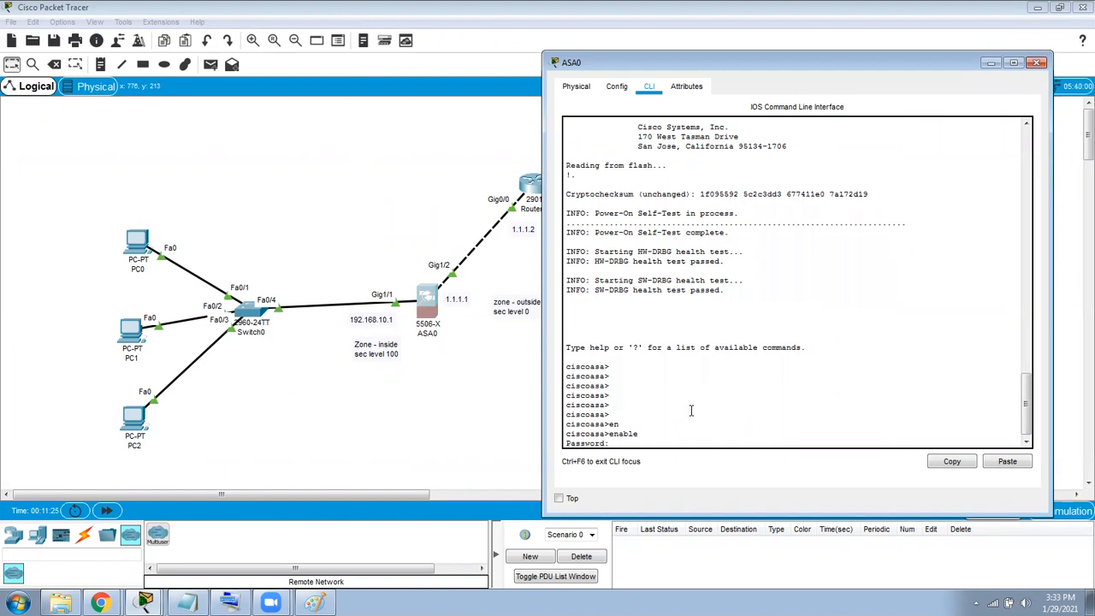
pyautogui.press('Return')
pyautogui.press('Return')
pyautogui.press('Return')
pyautogui.press('Return')
pyautogui.press('Return')
pyautogui.press('Return')
pyautogui.press('Return')
pyautogui.press('Return')
pyautogui.press('Return')
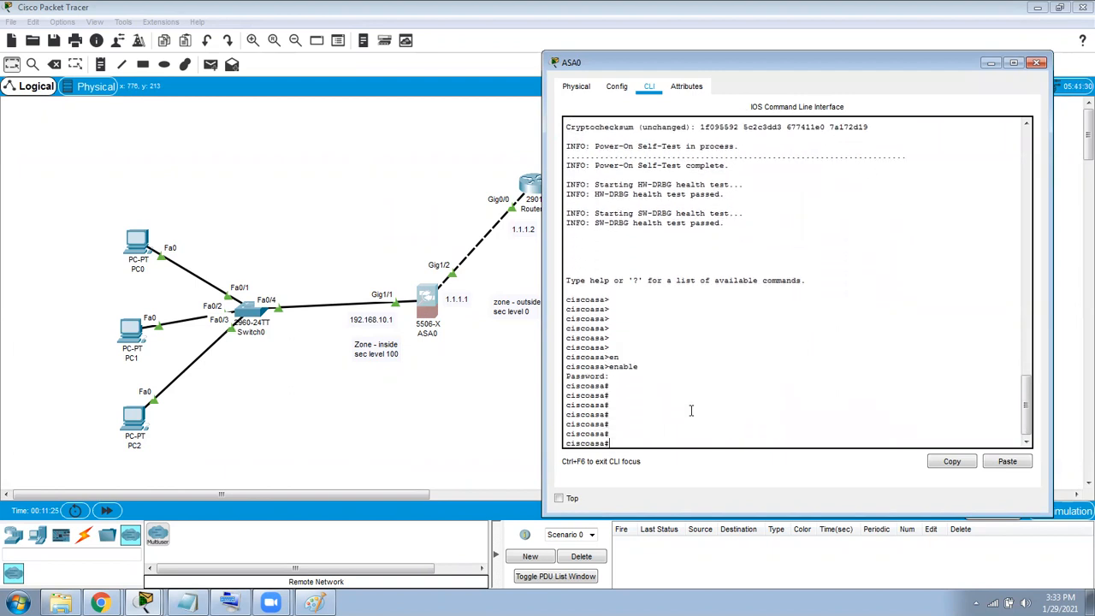
pyautogui.write('conf')
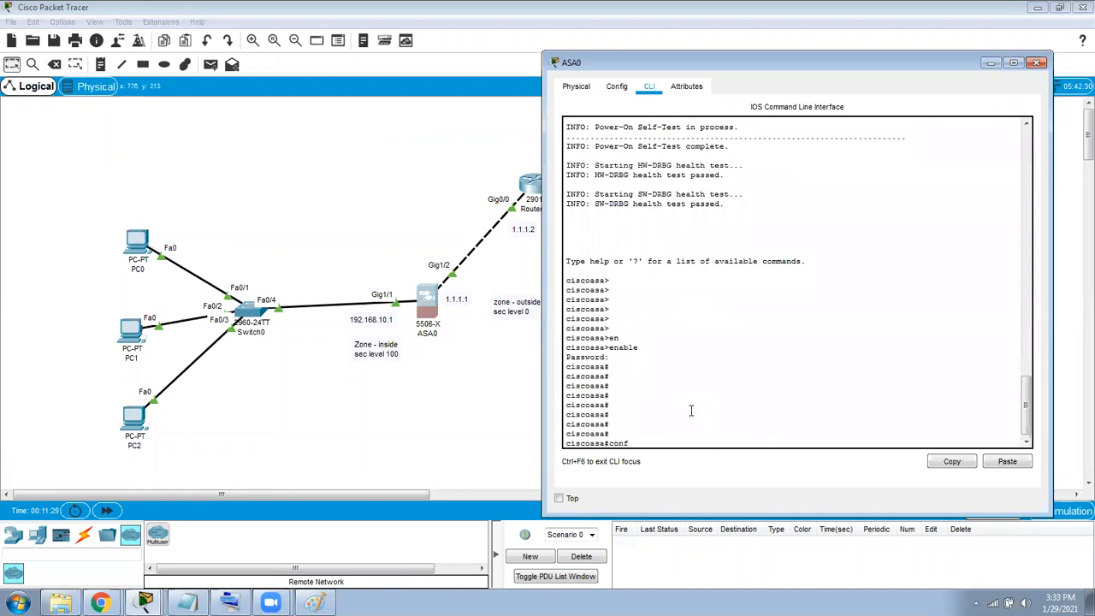
pyautogui.write(' t')
pyautogui.press('Return')
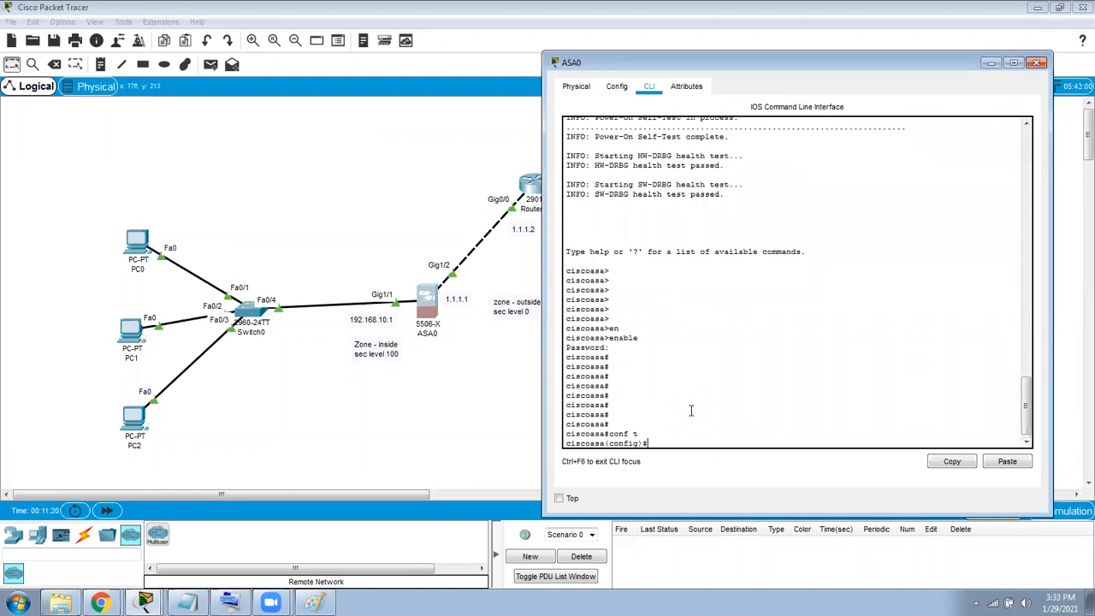
pyautogui.write('end')
pyautogui.press('Return')
pyautogui.press('Return')
pyautogui.press('Return')
pyautogui.press('Return')
pyautogui.press('Return')
# Display the ASA's software version with show version and page through to the end of the listing.
pyautogui.write('sh ver')
pyautogui.press('Return')
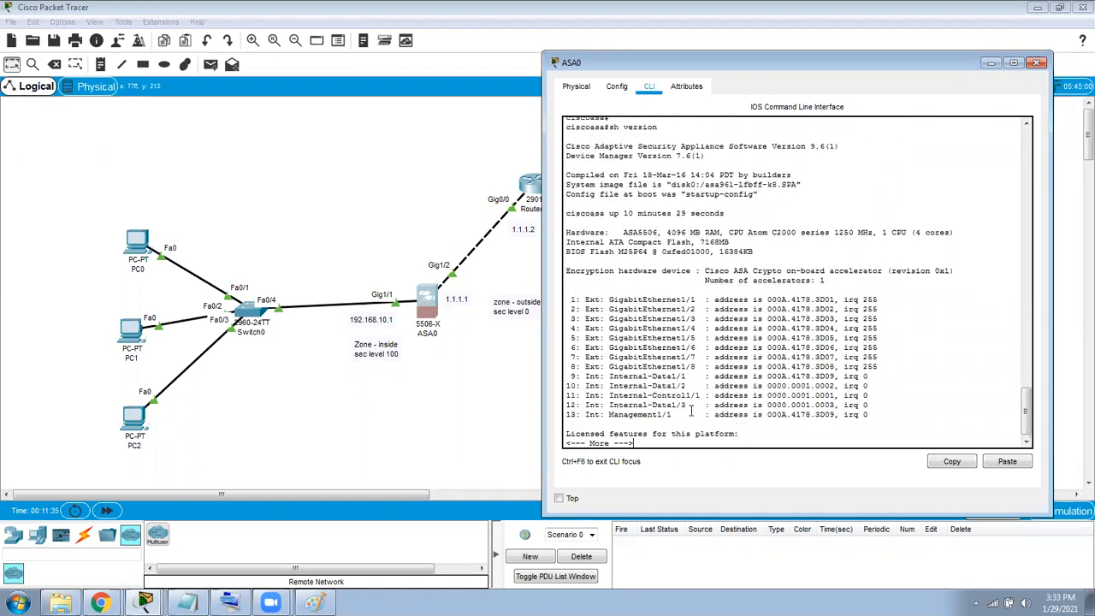
pyautogui.press('space')
pyautogui.press('Return')
pyautogui.press('Return')
pyautogui.press('Return')
# Display the ASA's system time with show clock.
pyautogui.write('sh clo')
pyautogui.press('Tab')
pyautogui.press('Return')
pyautogui.press('Return')
pyautogui.press('Return')
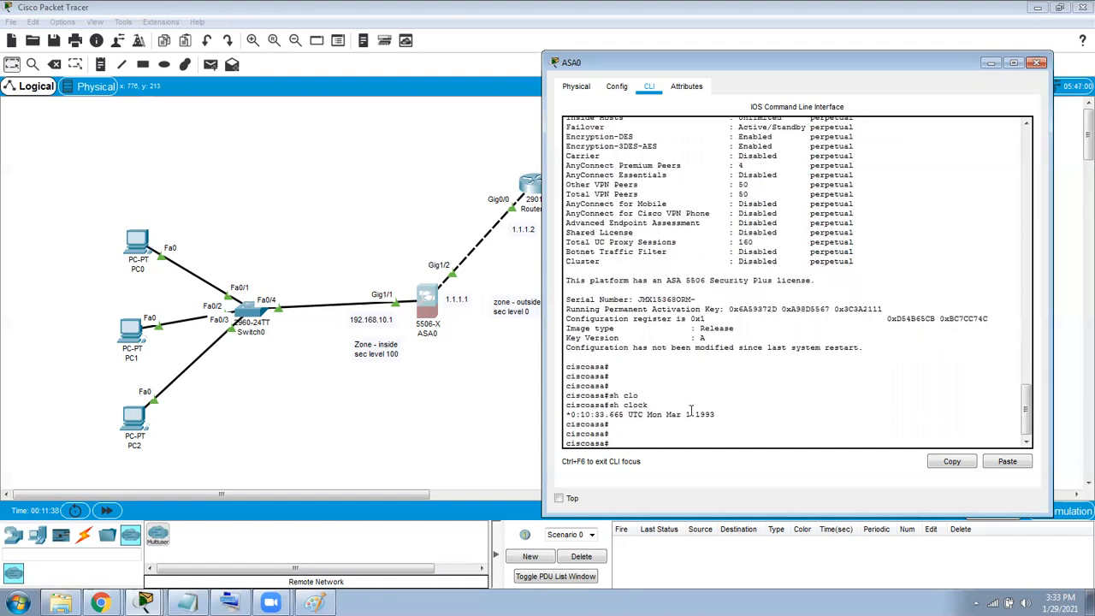
pyautogui.press('Return')
pyautogui.press('Return')
# List the ASA interfaces with their addresses and status using sh int ip brief.
pyautogui.write('sh int')
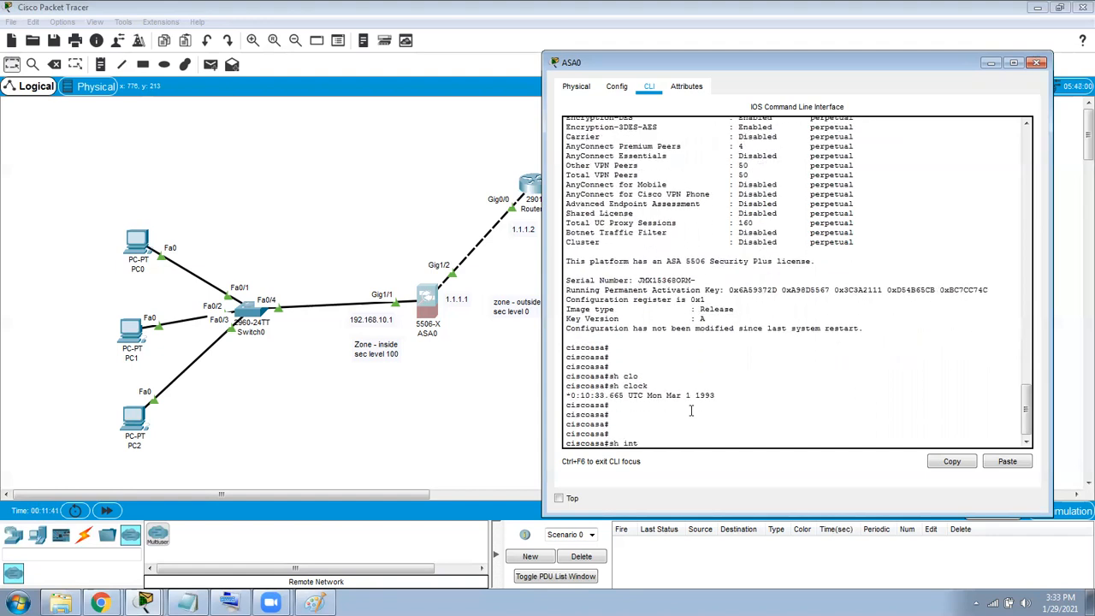
pyautogui.write(' ip brief')
pyautogui.press('Tab')
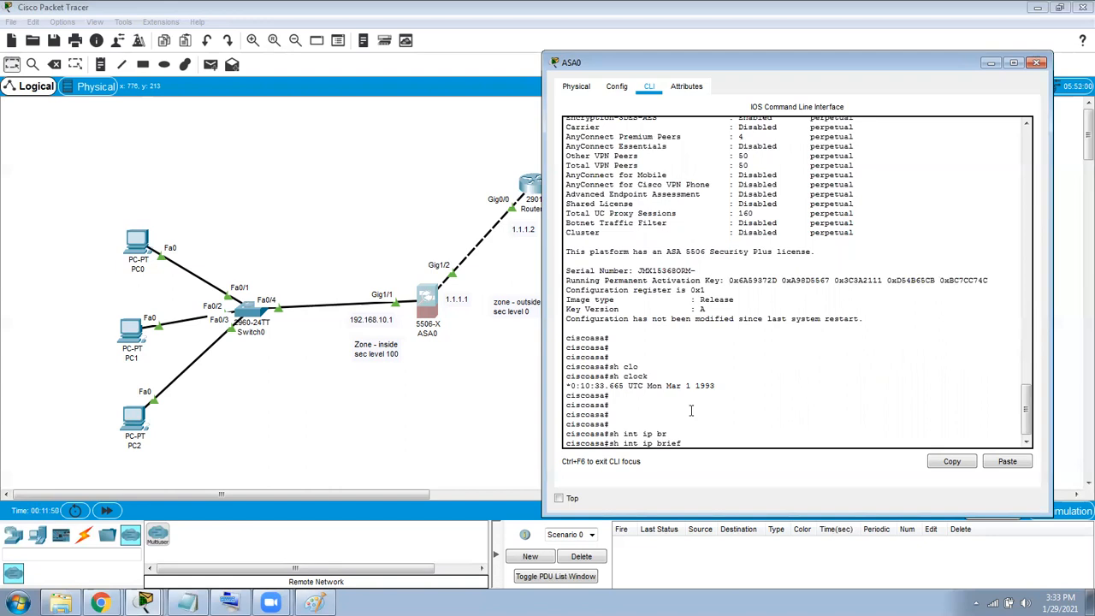
pyautogui.press('Return')
pyautogui.press('Return')
pyautogui.press('Return')
pyautogui.press('Return')
pyautogui.press('Return')
pyautogui.press('Return')
pyautogui.press('Return')
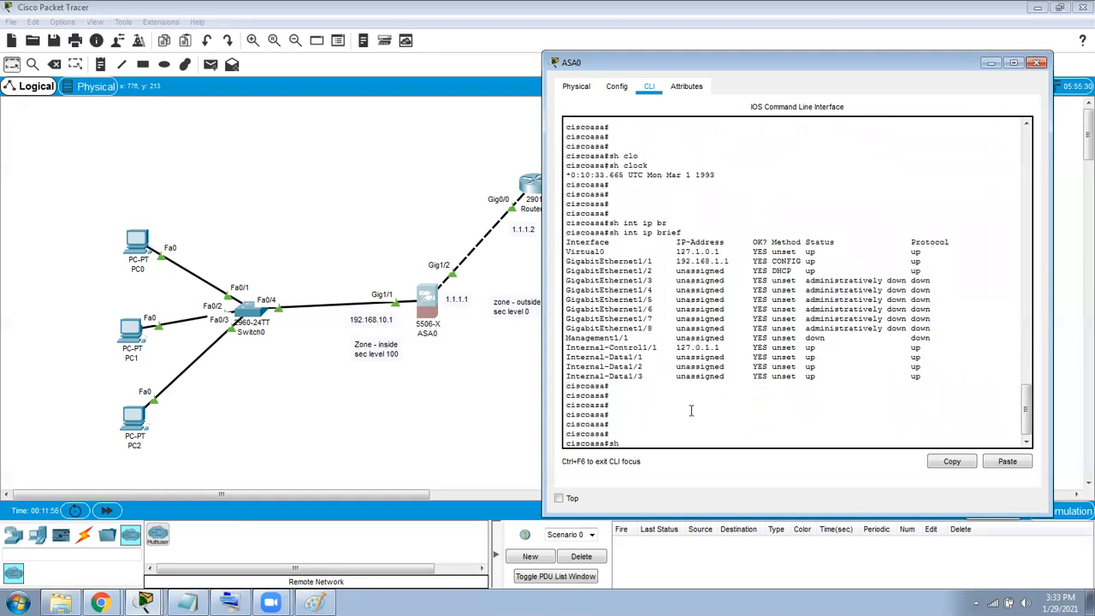
# Display the ASA's routing table with show route and bring up fresh prompts.
pyautogui.write('sh rou')
pyautogui.press('Tab')
pyautogui.press('Return')
pyautogui.press('Return')
pyautogui.press('Return')
pyautogui.press('Return')
pyautogui.press('Return')
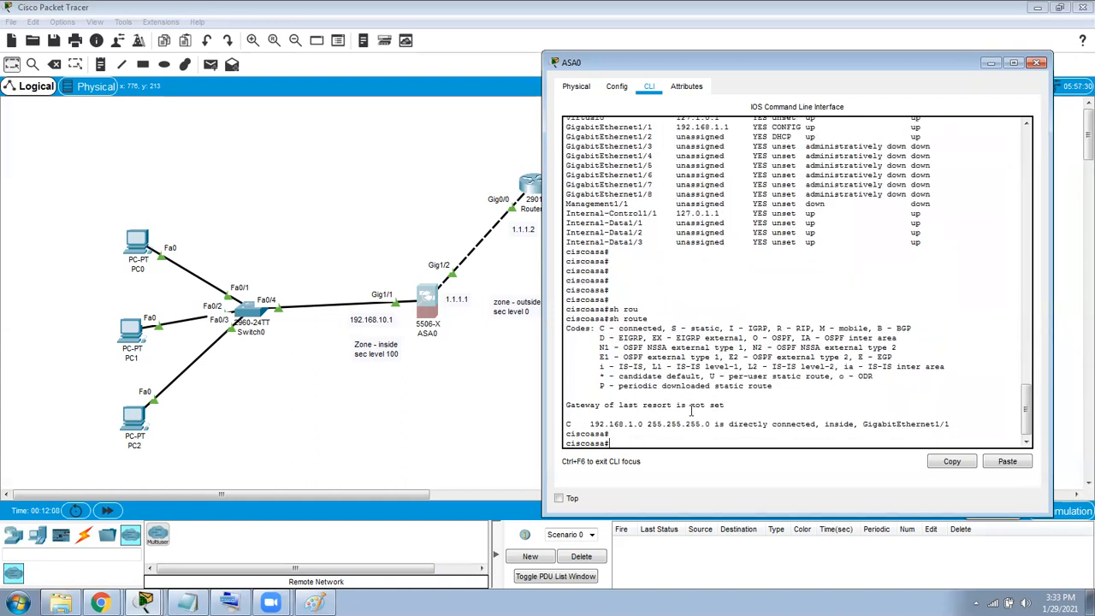
pyautogui.press('Return')
pyautogui.press('Return')
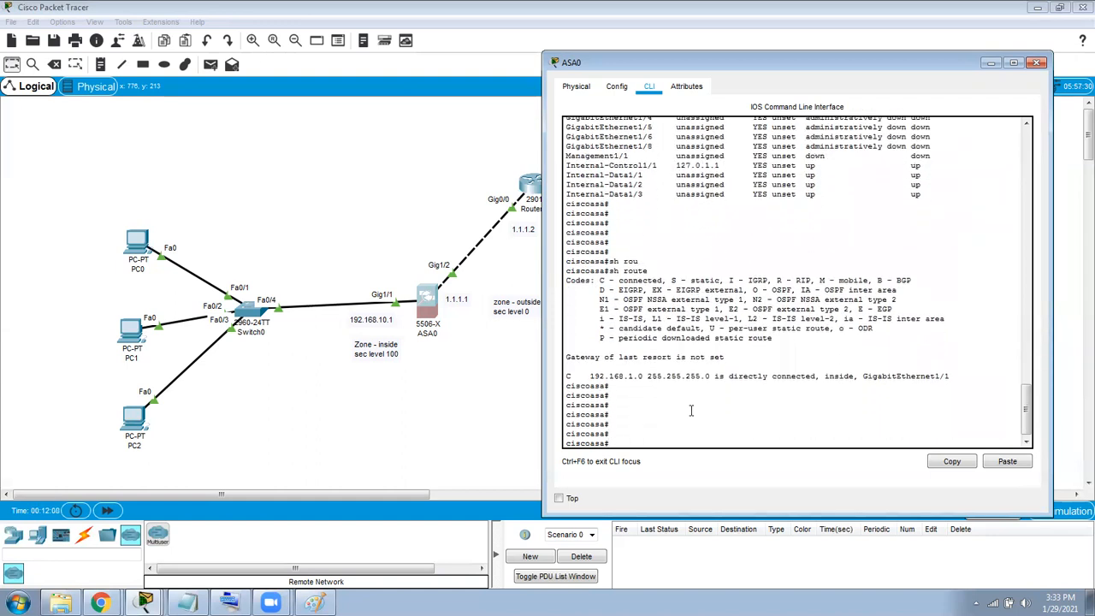
pyautogui.press('Return')
pyautogui.press('Return')
pyautogui.press('Return')
pyautogui.press('Return')
pyautogui.press('Return')
pyautogui.press('Return')
pyautogui.press('Return')
pyautogui.press('Return')
pyautogui.press('Return')
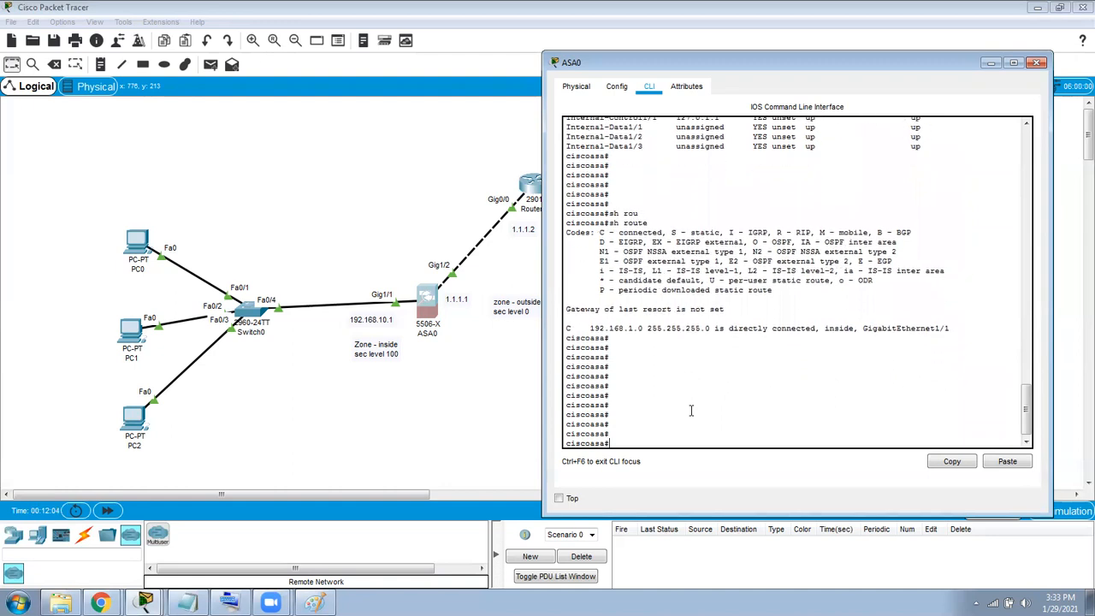
# Display the running configuration, check the inside and outside interface entries, and stop the listing.
pyautogui.write('sh runn')
pyautogui.press('Return')
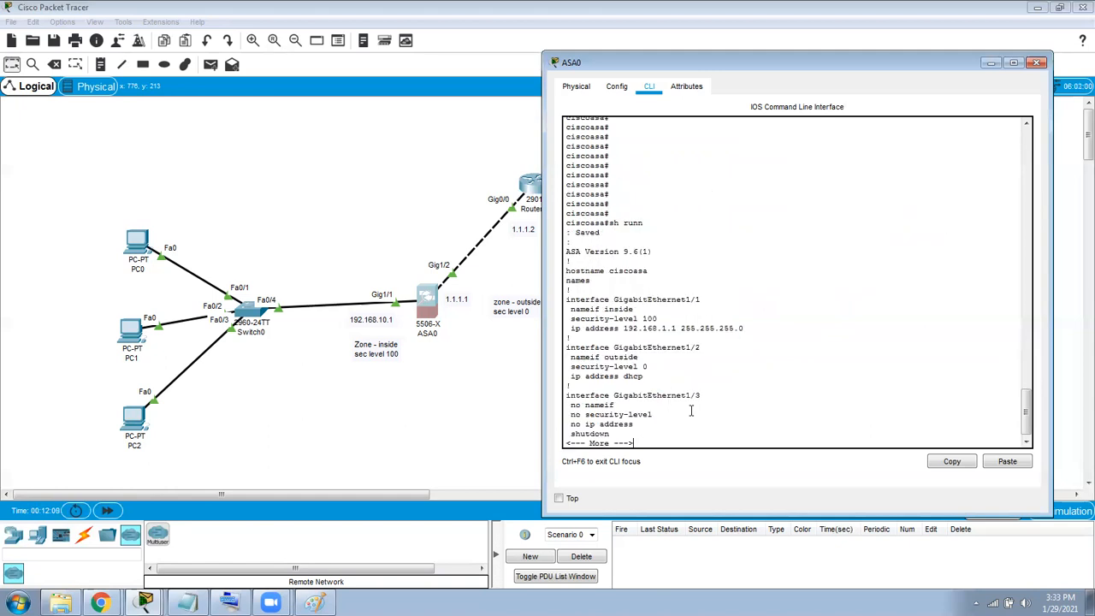
pyautogui.moveTo(590, 309); pyautogui.dragTo(656, 319)
pyautogui.moveTo(604, 379); pyautogui.dragTo(646, 376)
pyautogui.hotkey('ctrl', 'c')
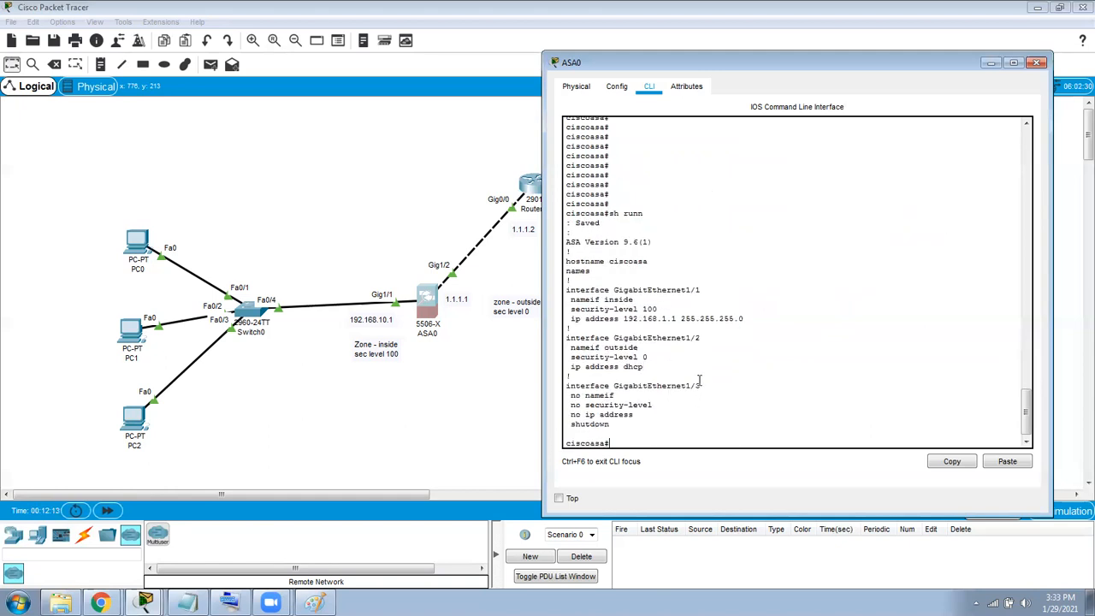
pyautogui.press('Return')
pyautogui.press('Return')
pyautogui.press('Return')
pyautogui.press('Return')
# Enter global configuration mode and set the ASA's hostname to ASA-FW.
pyautogui.write('conf t')
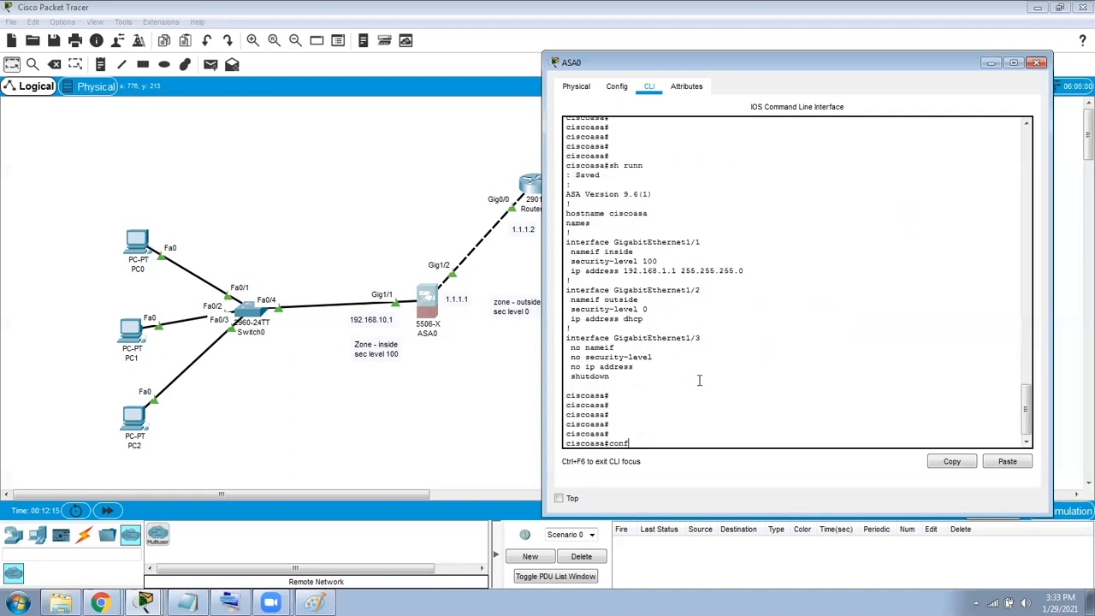
pyautogui.press('Return')
pyautogui.write('ho')
pyautogui.press('Tab')
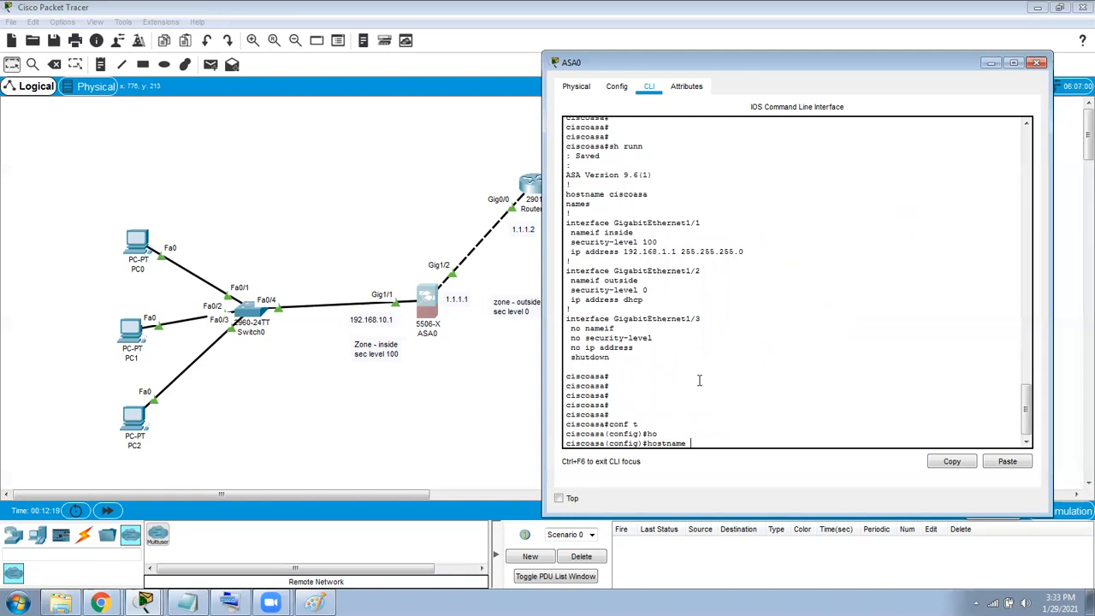
pyautogui.write('ASA-FW')
pyautogui.press('Return')
pyautogui.press('Return')
pyautogui.press('Return')
pyautogui.press('Return')
pyautogui.press('Return')
pyautogui.press('Return')
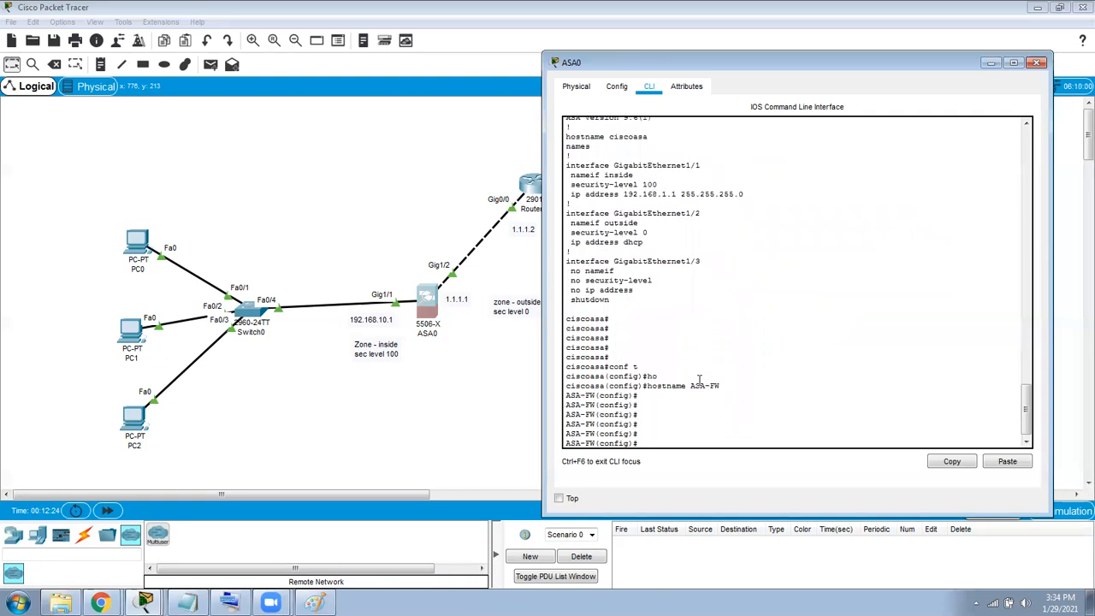
# Enter interface GigabitEthernet 1/1 and remove its IP address with no ip address.
pyautogui.write('in')
pyautogui.press('Tab')
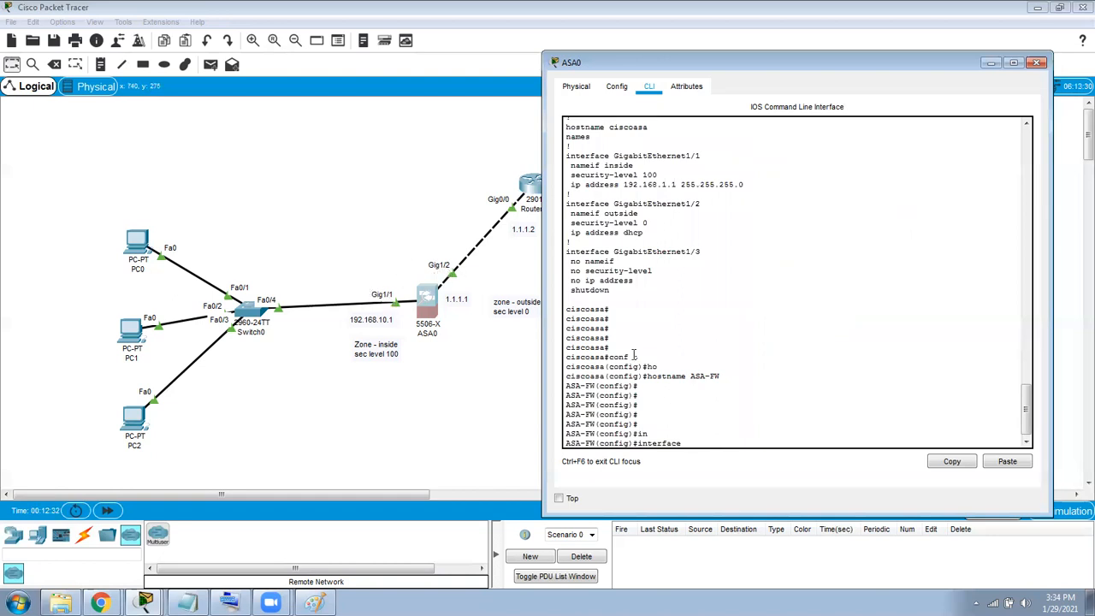
pyautogui.write('g')
pyautogui.press('Tab')
pyautogui.write('1/')
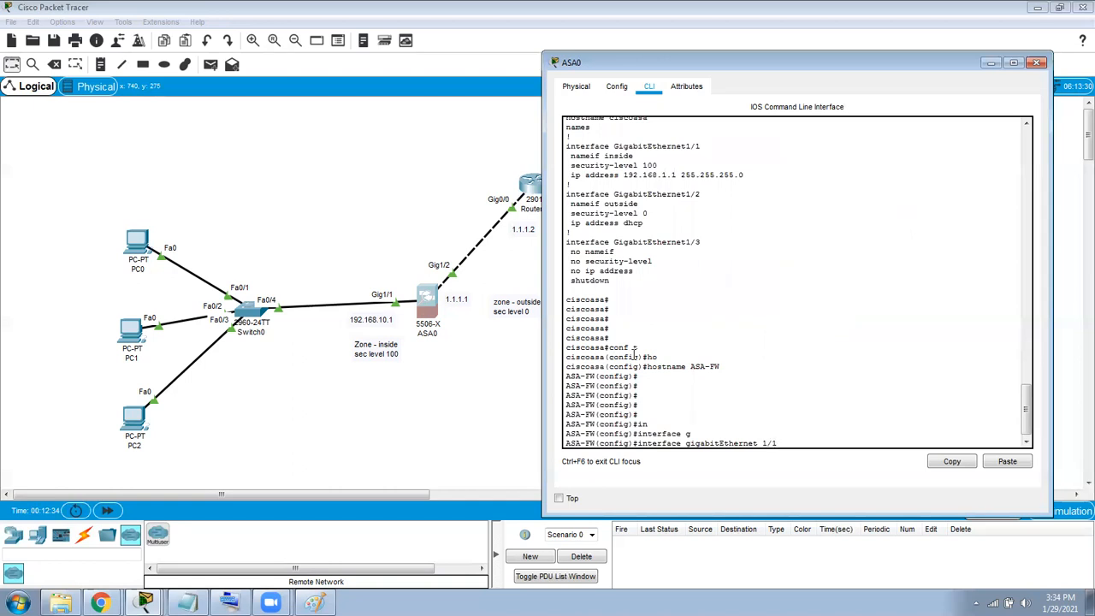
pyautogui.write('1')
pyautogui.press('Return')
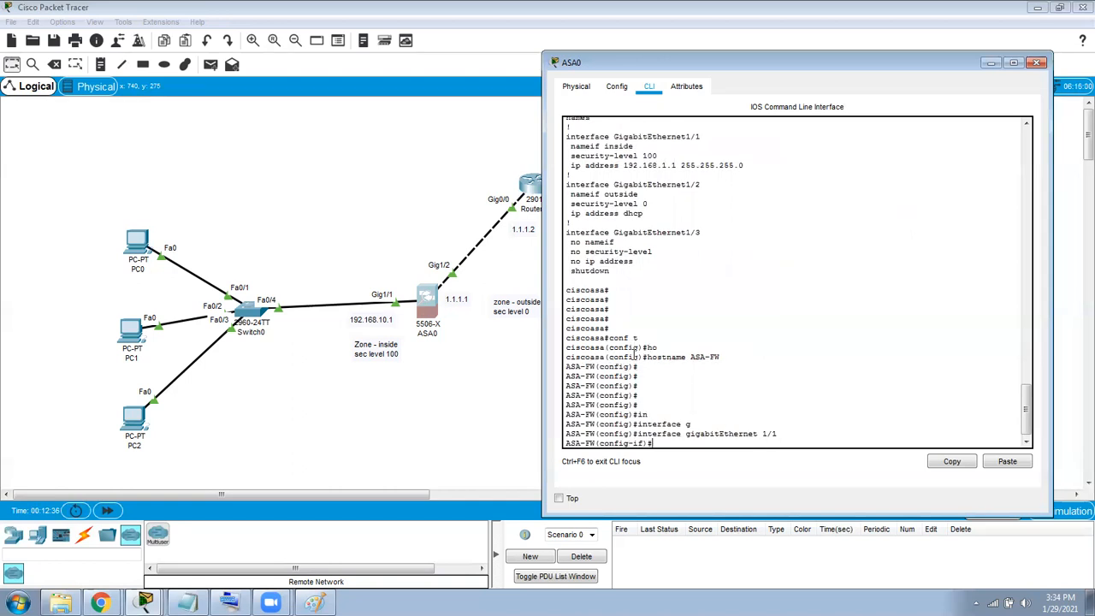
pyautogui.write('no ip ad')
pyautogui.press('Tab')
pyautogui.press('Return')
# Remove the nameif and security level from GigabitEthernet 1/1, and return to global configuration mode.
pyautogui.write('no ma')
pyautogui.press('BackSpace')
pyautogui.press('BackSpace')
pyautogui.write('na')
pyautogui.press('Tab')
pyautogui.press('Return')
pyautogui.write('no ')
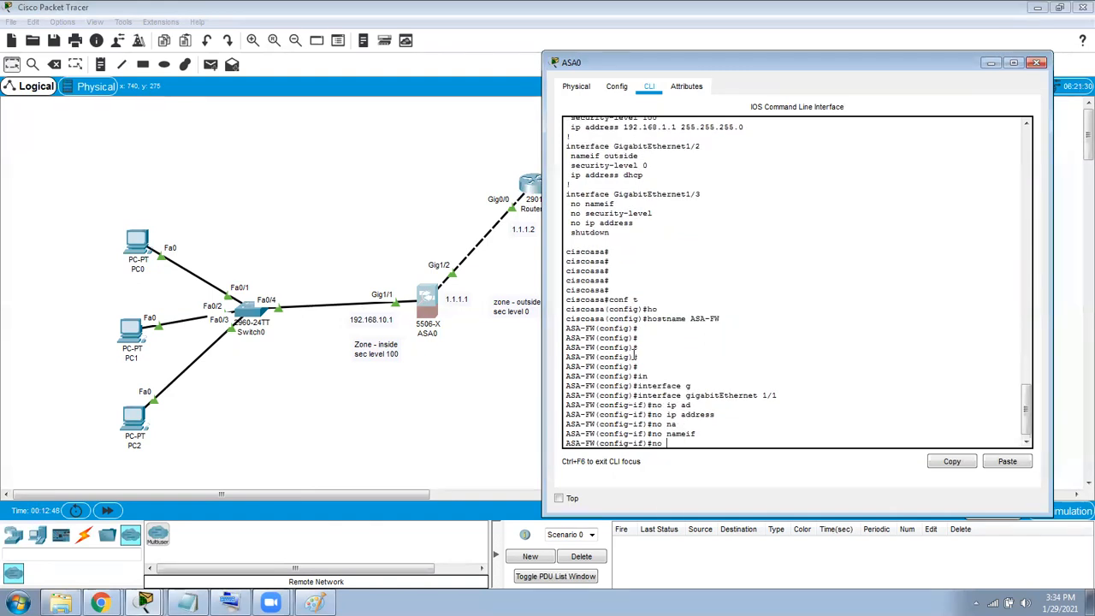
pyautogui.write('se')
pyautogui.press('Tab')
pyautogui.press('Return')
pyautogui.press('Return')
pyautogui.press('Return')
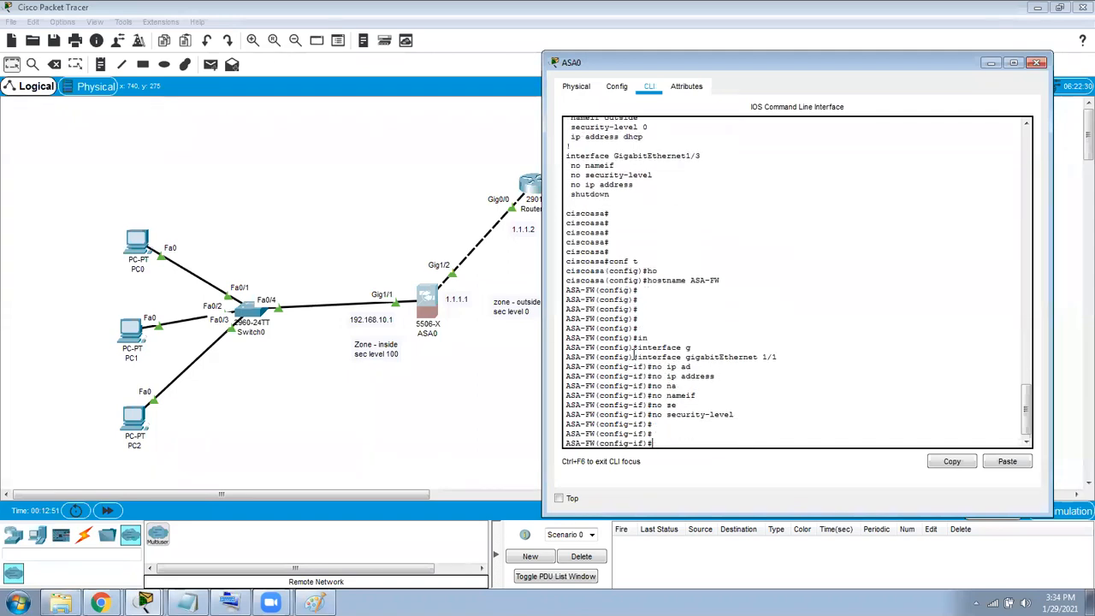
pyautogui.write('exit')
pyautogui.press('Return')
pyautogui.press('Return')
pyautogui.press('Return')
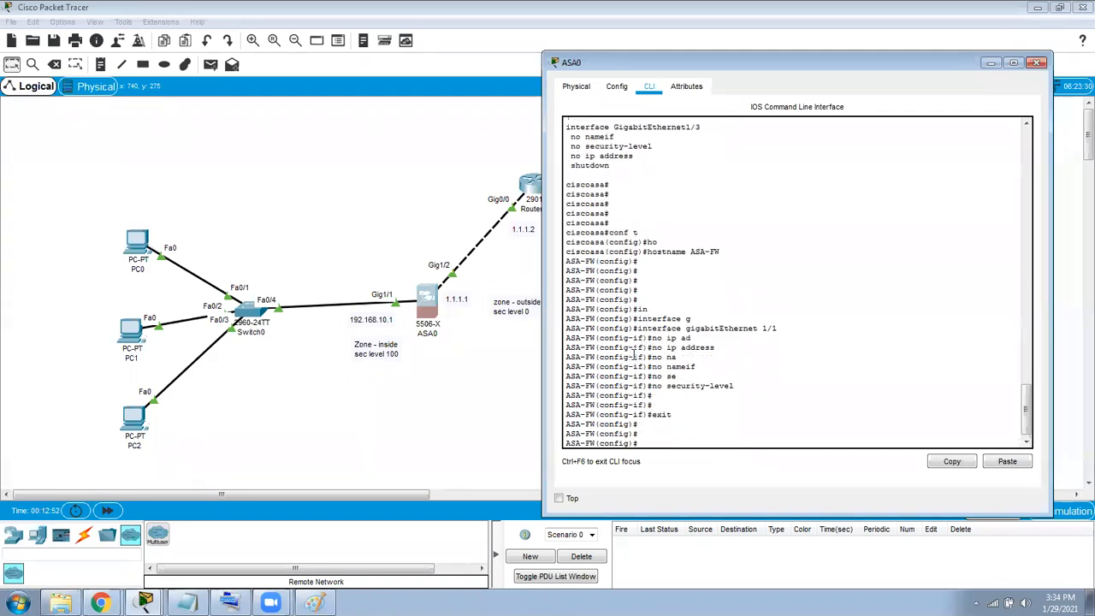
# Enter interface configuration mode for GigabitEthernet 1/2.
pyautogui.press('Up')
pyautogui.press('Up')
pyautogui.press('Up')
pyautogui.press('Up')
pyautogui.press('Up')
pyautogui.write('2')
pyautogui.press('Return')
pyautogui.press('Return')
pyautogui.press('Return')
pyautogui.press('Return')
# Display the running configuration of gig1/2 and review its name, security level and IP address settings.
pyautogui.write('nfig-if)#sh runn i')
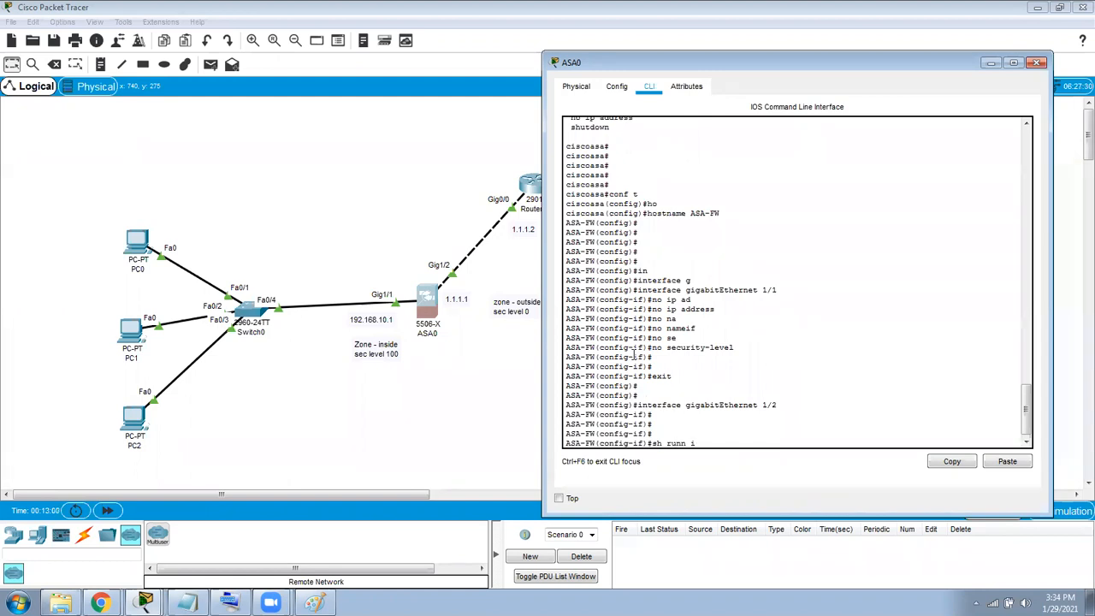
pyautogui.write('nt gig1/2')
pyautogui.press('Return')
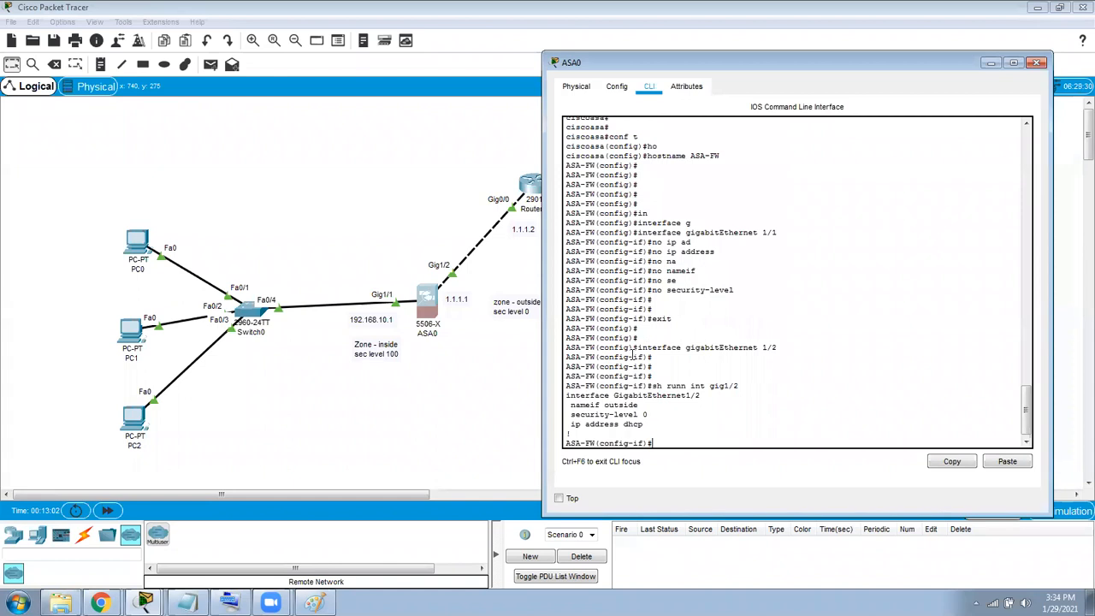
pyautogui.moveTo(599, 356); pyautogui.dragTo(754, 385)
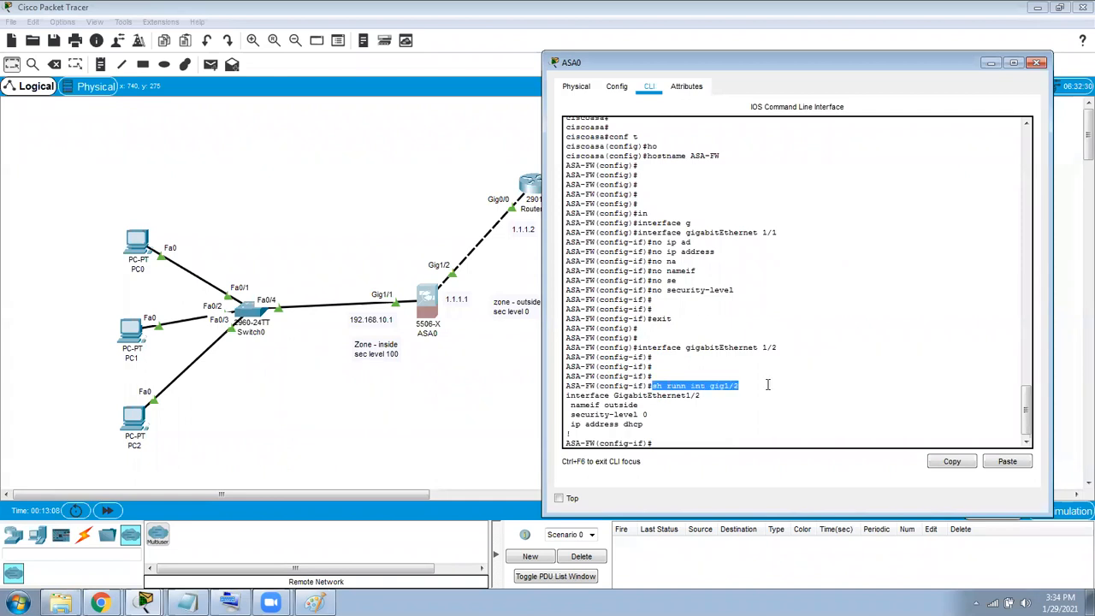
pyautogui.click(753, 385)
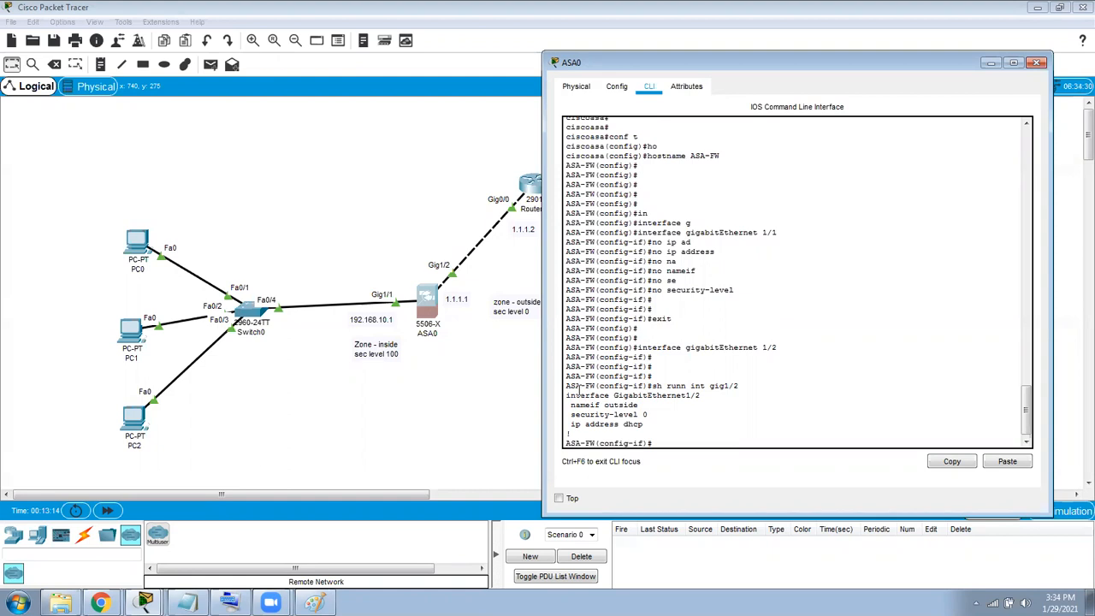
pyautogui.moveTo(657, 346); pyautogui.dragTo(723, 358)
pyautogui.click(723, 358)
pyautogui.moveTo(567, 395); pyautogui.dragTo(643, 424)
pyautogui.click(680, 422)
# Issue no ip address on interface GigabitEthernet 1/2.
pyautogui.write('no ip ad')
pyautogui.press('Tab')
pyautogui.press('Return')
# Remove the nameif and security level from interface GigabitEthernet 1/2.
pyautogui.write('no')
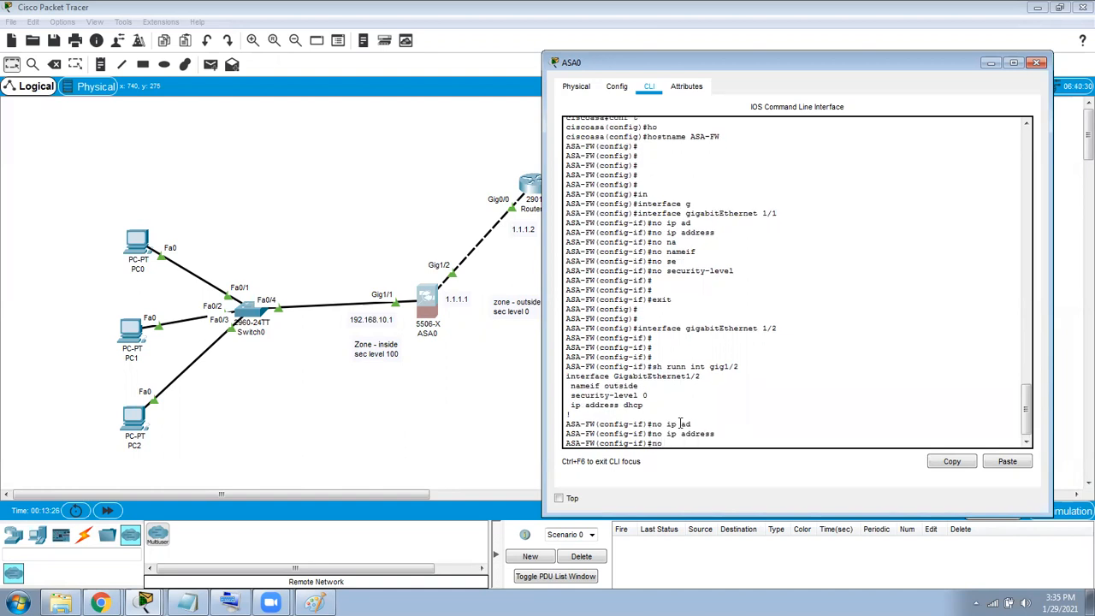
pyautogui.write(' nam')
pyautogui.press('Tab')
pyautogui.press('Return')
pyautogui.write('no se')
pyautogui.press('Tab')
pyautogui.press('Return')
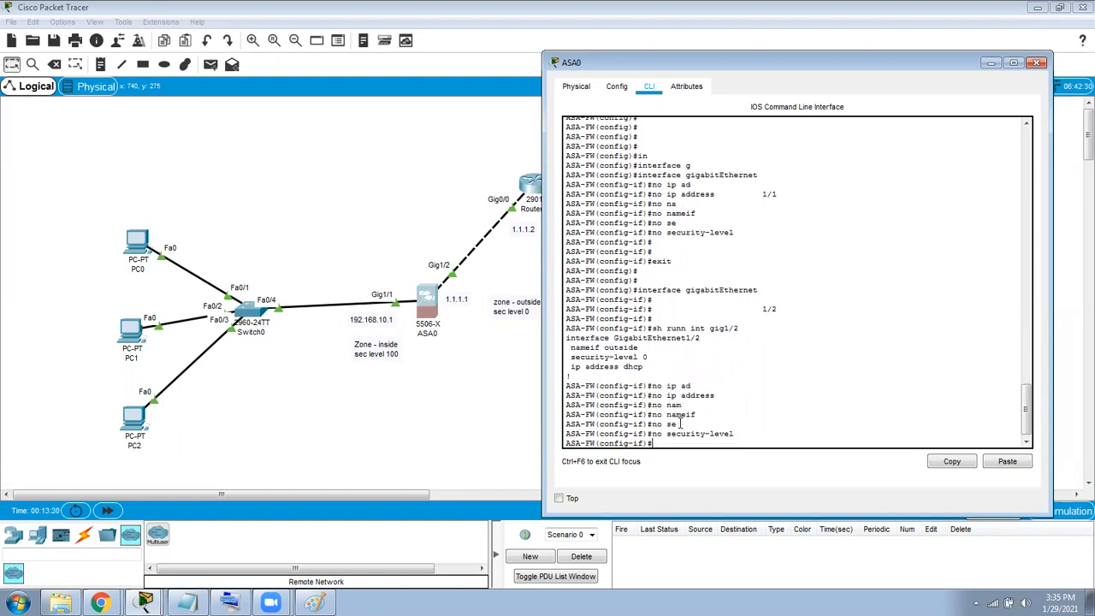
pyautogui.press('Return')
pyautogui.press('Return')
pyautogui.press('Return')
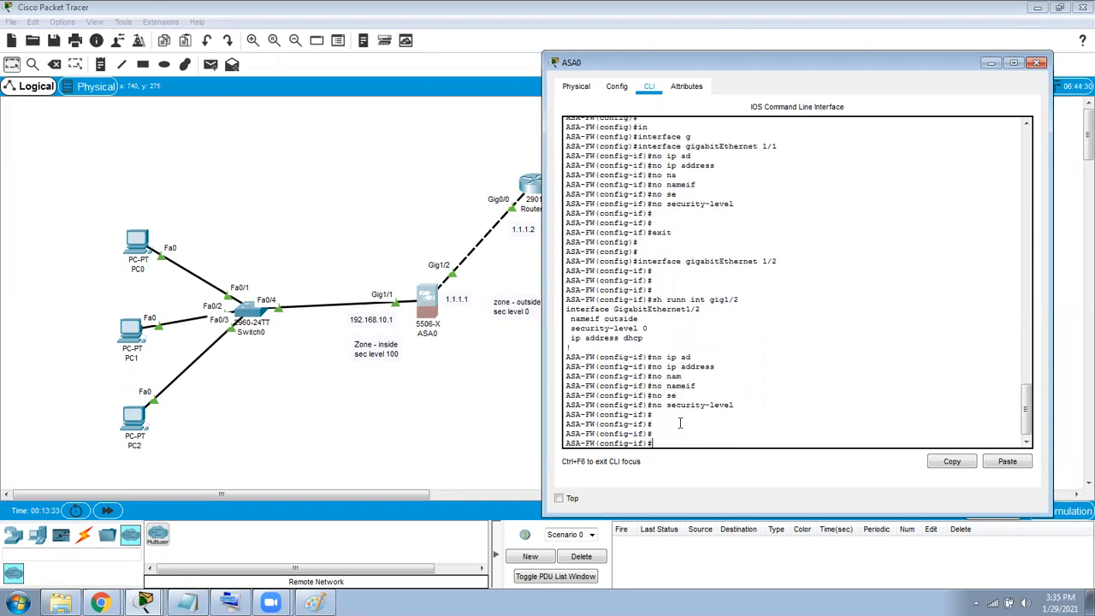
# Leave configuration mode and review the running configuration of GigabitEthernet 1/1.
pyautogui.write('end')
pyautogui.press('Return')
pyautogui.press('Return')
pyautogui.press('Return')
pyautogui.press('Return')
pyautogui.write('sh runn int g')
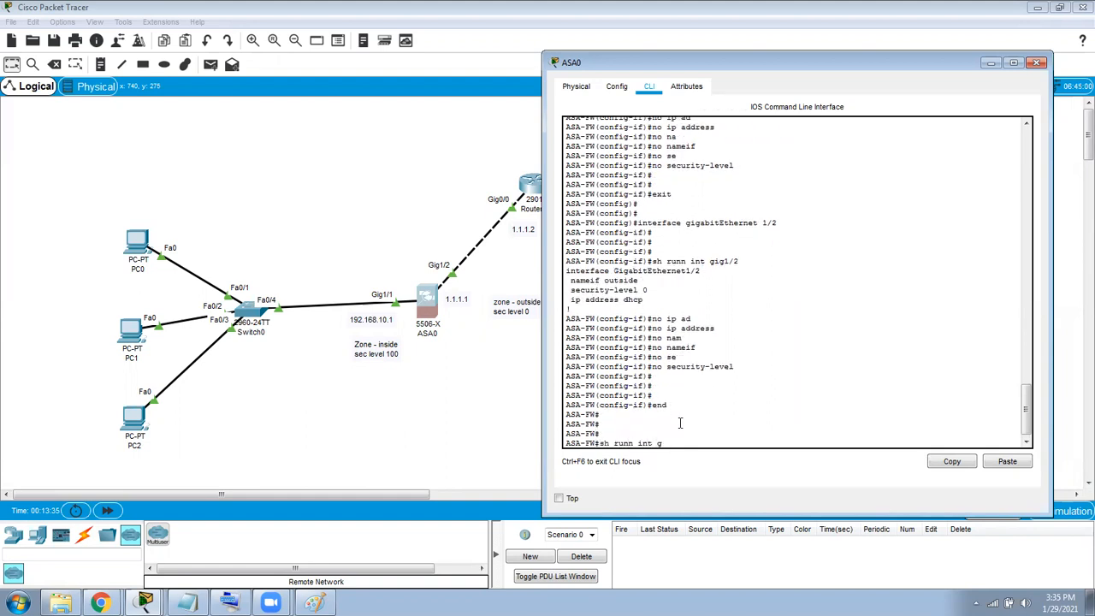
pyautogui.write('i')
pyautogui.press('Tab')
pyautogui.write('1/')
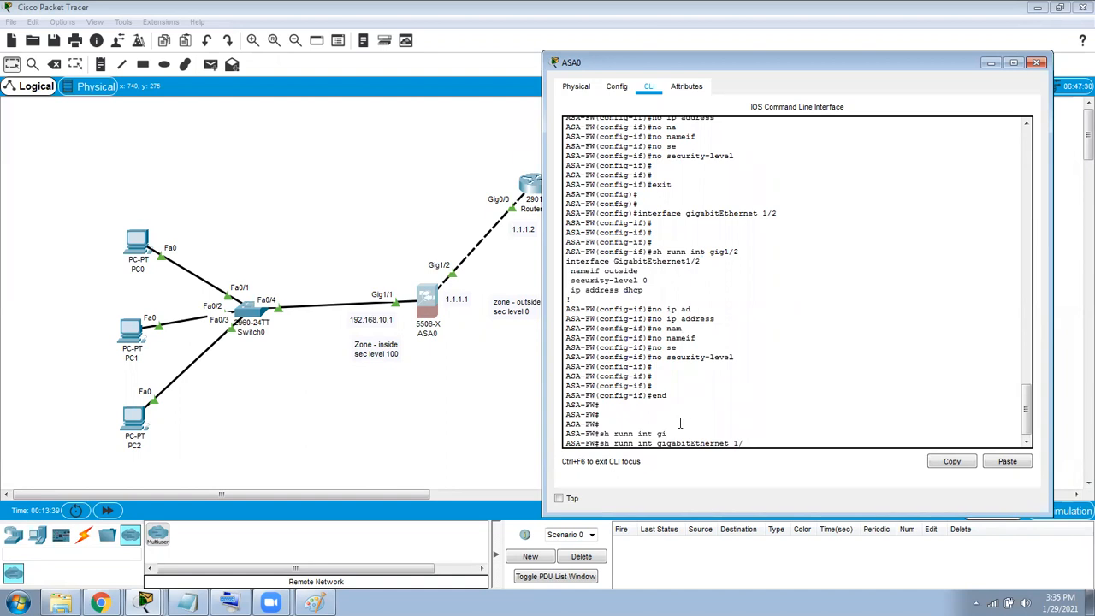
pyautogui.write('1')
pyautogui.press('Return')
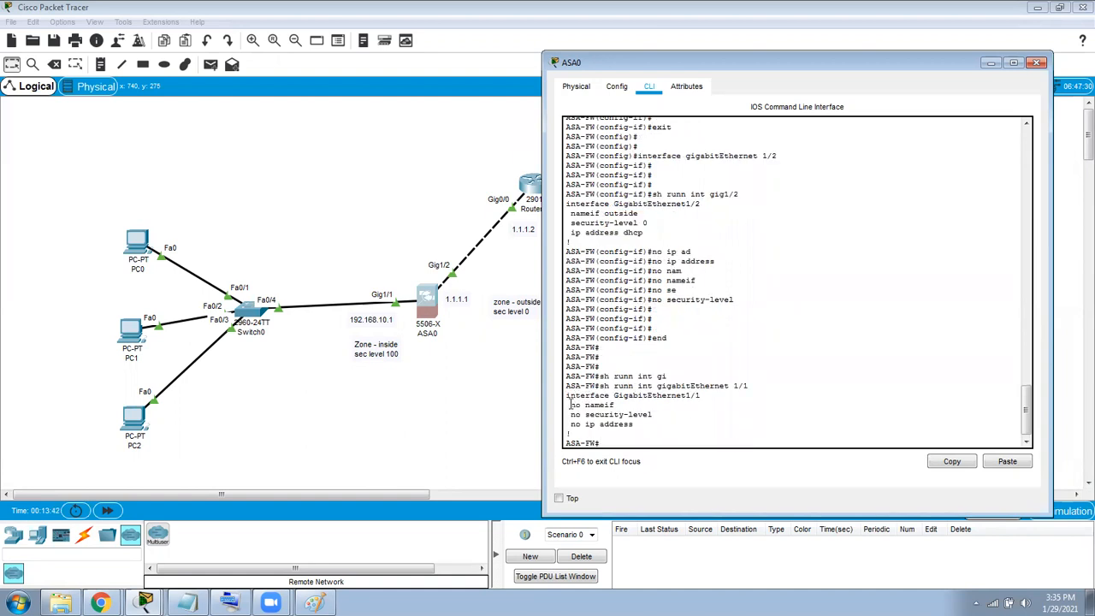
pyautogui.moveTo(571, 404); pyautogui.dragTo(631, 425)
pyautogui.click(673, 419)
# Display the running configuration of GigabitEthernet 1/2 and compare it with that of GigabitEthernet 1/1.
pyautogui.press('Up')
pyautogui.press('BackSpace')
pyautogui.write('2')
pyautogui.press('Return')
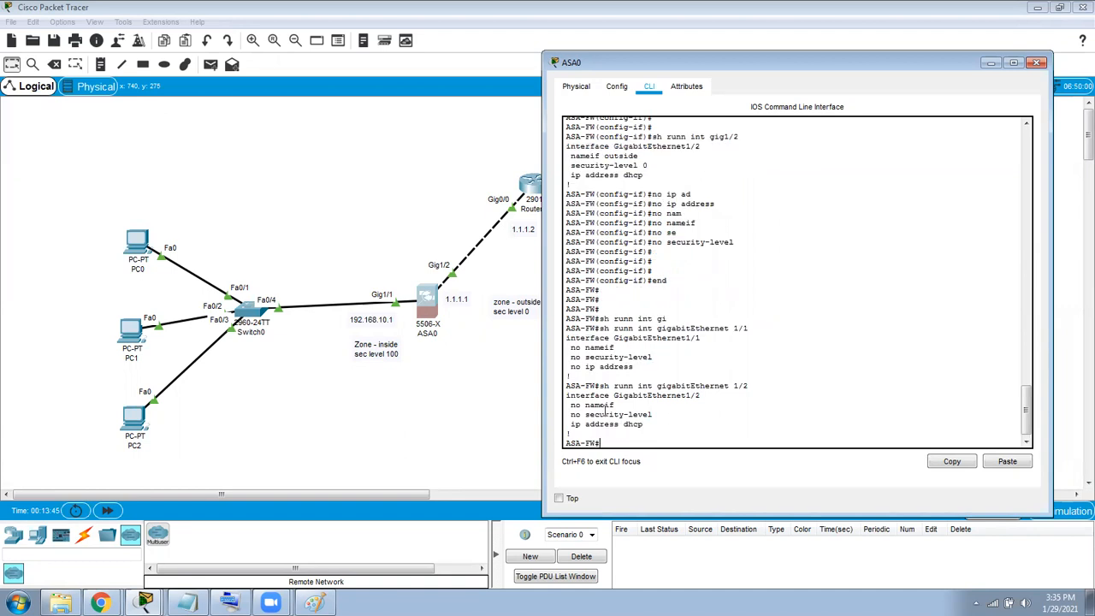
pyautogui.moveTo(606, 412); pyautogui.dragTo(658, 424)
pyautogui.click(657, 423)
pyautogui.moveTo(571, 346); pyautogui.dragTo(635, 368)
pyautogui.press('Return')
pyautogui.press('Return')
pyautogui.press('Return')
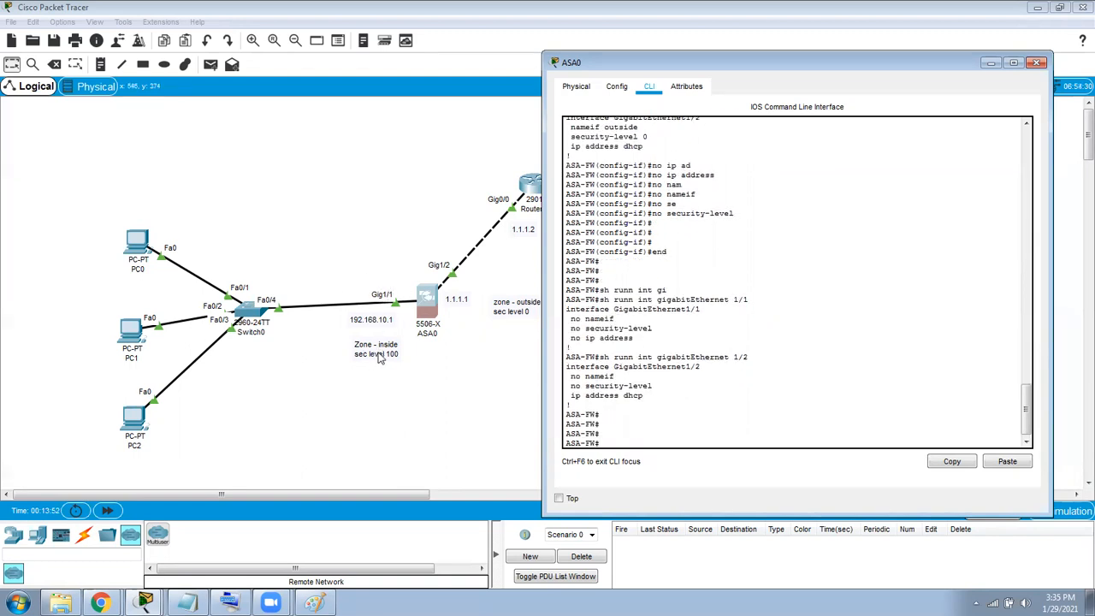
pyautogui.press('Return')
pyautogui.press('Return')
pyautogui.press('Return')
# Assign IP address 192.168.10.1 with mask 255.255.255.0 to interface GigabitEthernet 1/1 in configuration mode.
pyautogui.write('conf t')
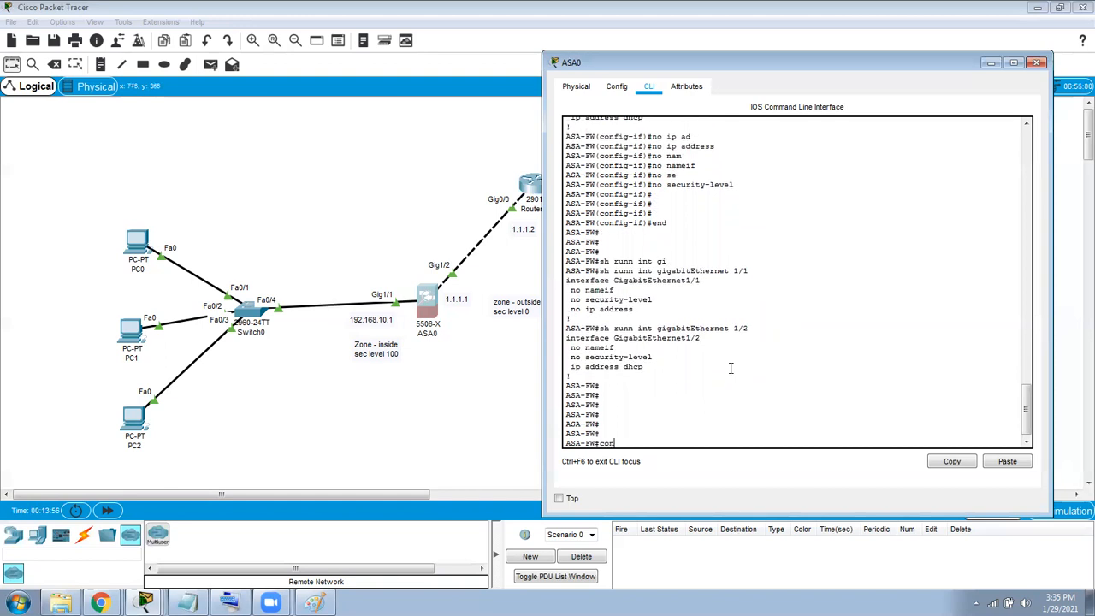
pyautogui.press('Return')
pyautogui.write('interface g')
pyautogui.press('Tab')
pyautogui.write('g')
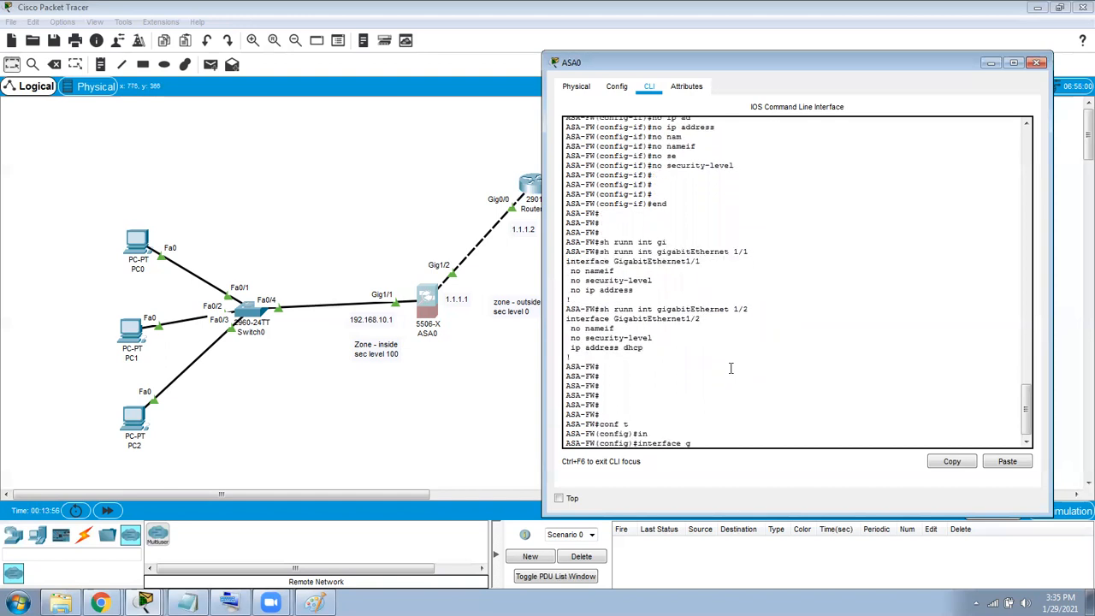
pyautogui.press('Tab')
pyautogui.write('1/1')
pyautogui.press('Return')
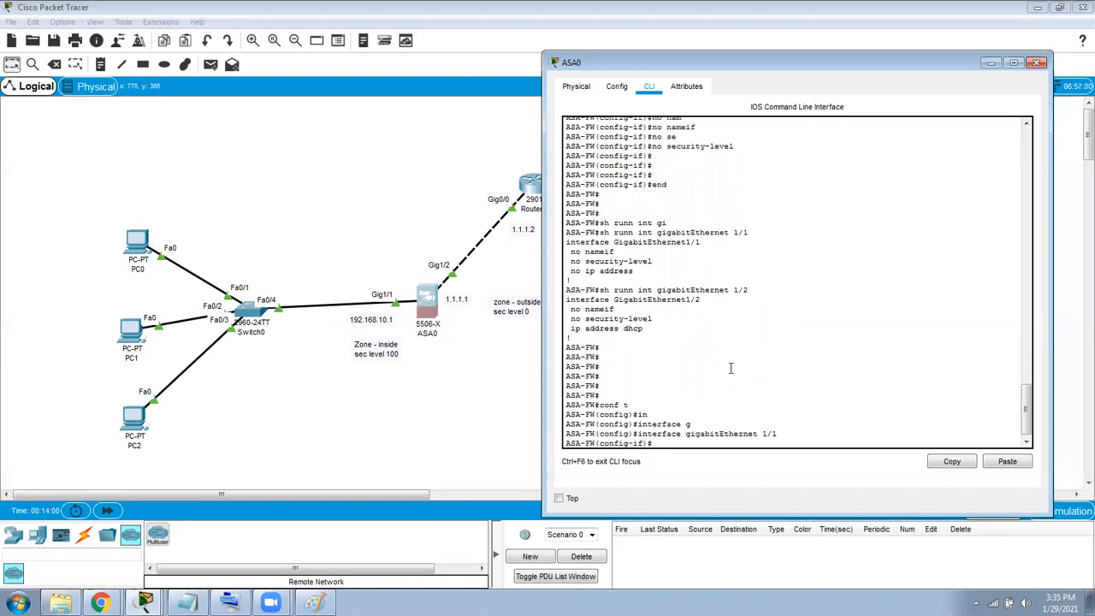
pyautogui.write('ip add')
pyautogui.press('Tab')
pyautogui.write('192.1')
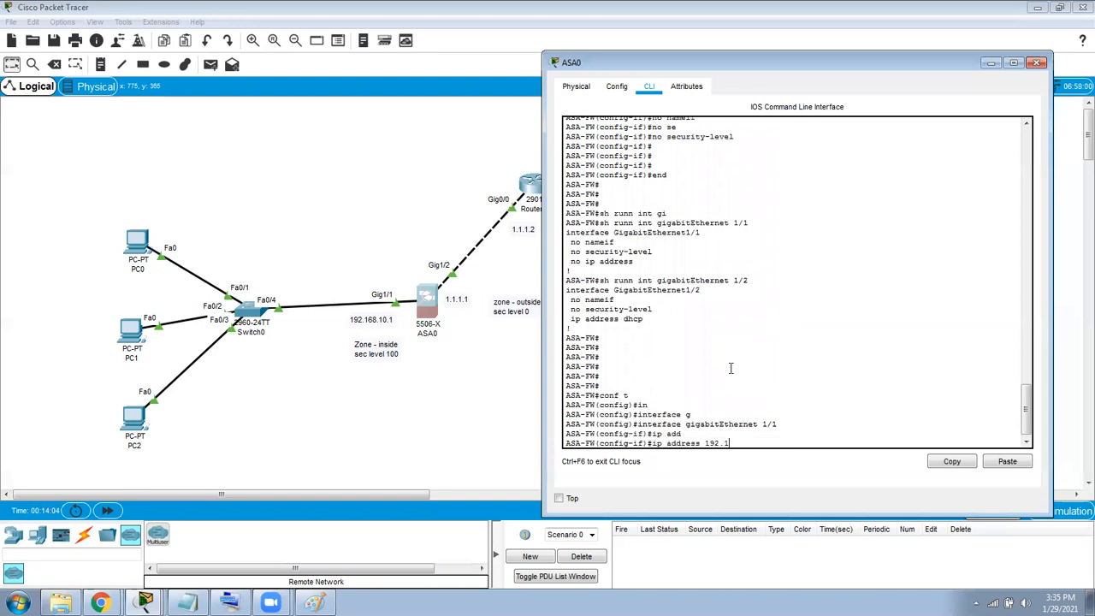
pyautogui.write('68.10.1 255.255.255.0')
pyautogui.press('Return')
# Name interface GigabitEthernet 1/1 inside with the nameif command.
pyautogui.write('nfig-if)#nam')
pyautogui.press('Tab')
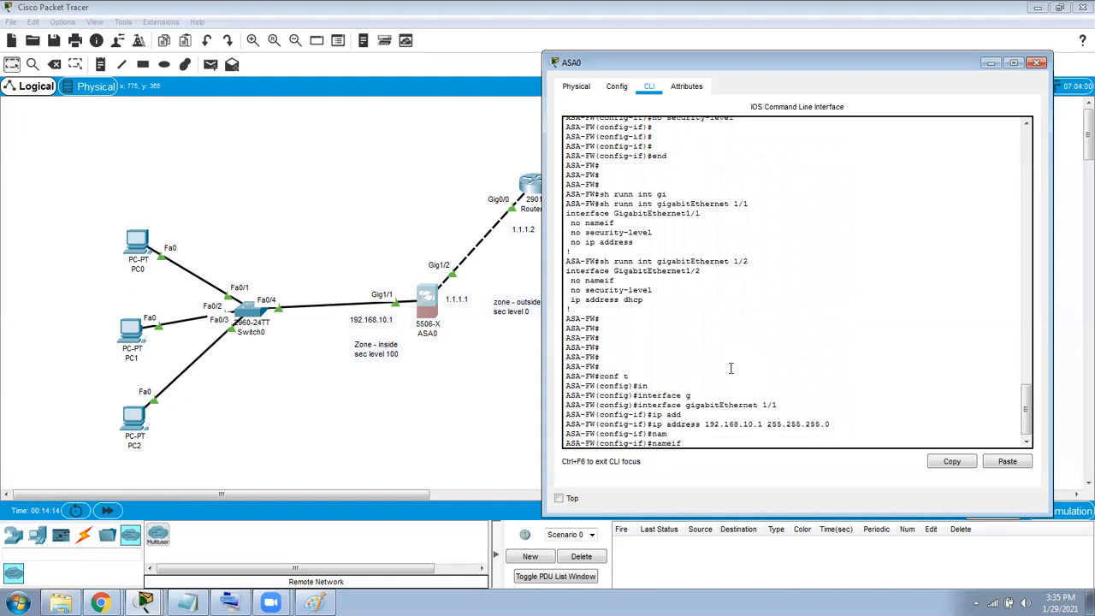
pyautogui.write('inside')
pyautogui.press('Return')
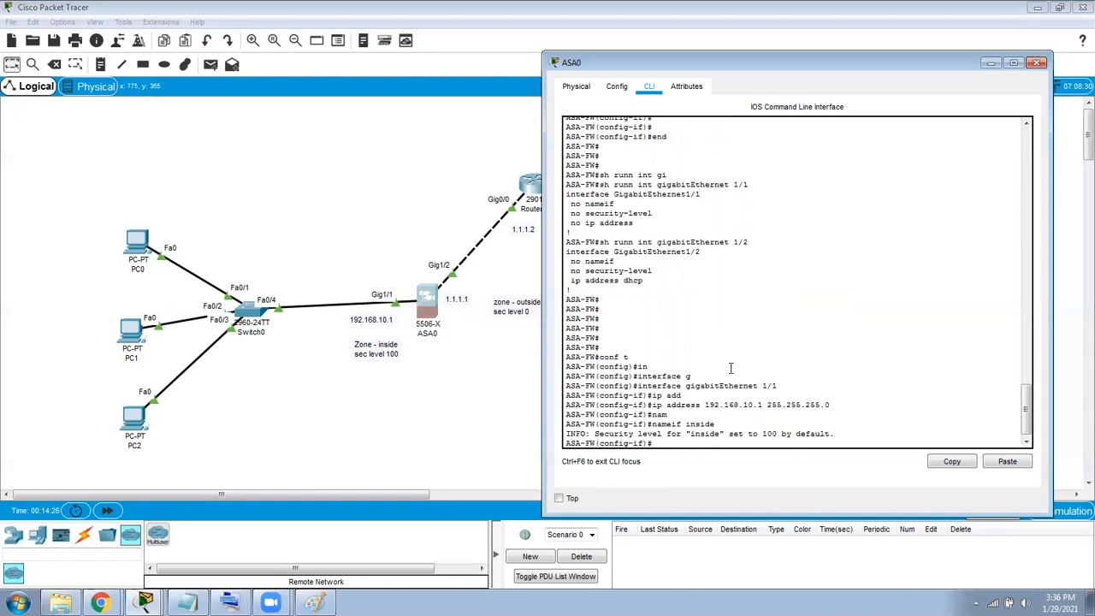
pyautogui.doubleClick(698, 424)
pyautogui.moveTo(695, 434); pyautogui.dragTo(793, 435)
pyautogui.doubleClick(710, 423)
pyautogui.click(729, 421)
# Check the allowed security-level values and set the level of the inside interface to 100.
pyautogui.write('sec')
pyautogui.press('Tab')
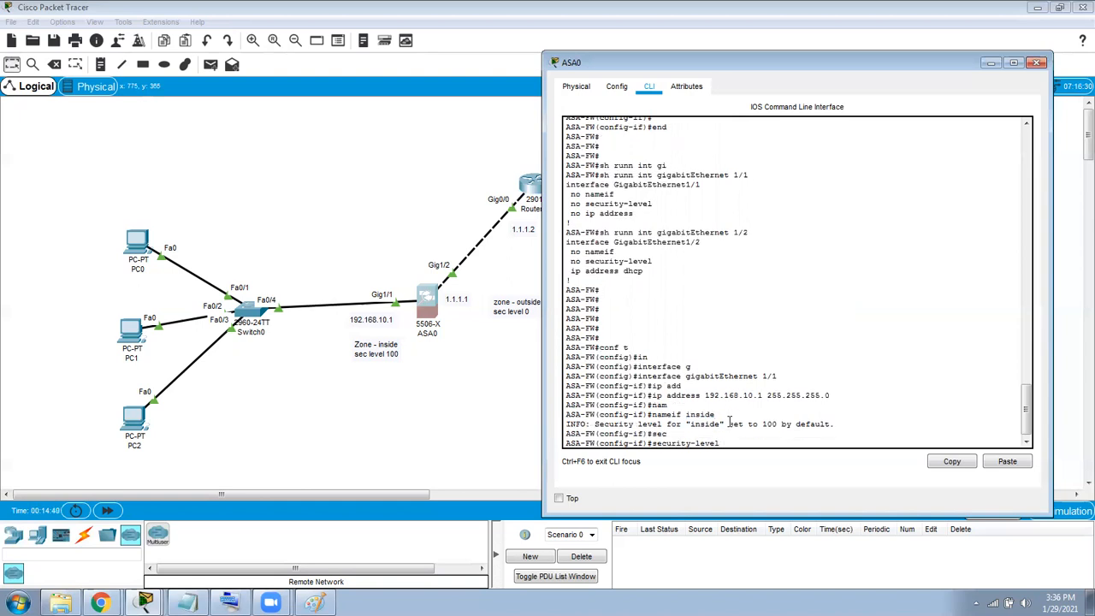
pyautogui.write('?')
pyautogui.moveTo(583, 434); pyautogui.dragTo(607, 434)
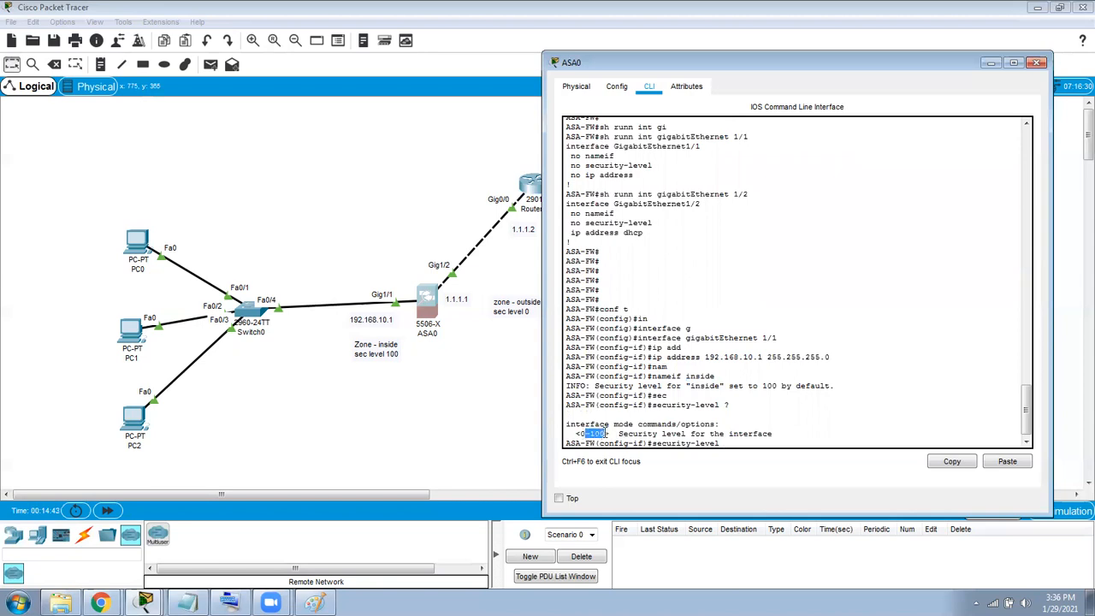
pyautogui.click(692, 395)
pyautogui.write('100')
pyautogui.press('Return')
pyautogui.press('Return')
# Enable interface GigabitEthernet 1/1 with no shutdown.
pyautogui.write('no sh')
pyautogui.press('Return')
pyautogui.press('Return')
pyautogui.press('Return')
pyautogui.press('Return')
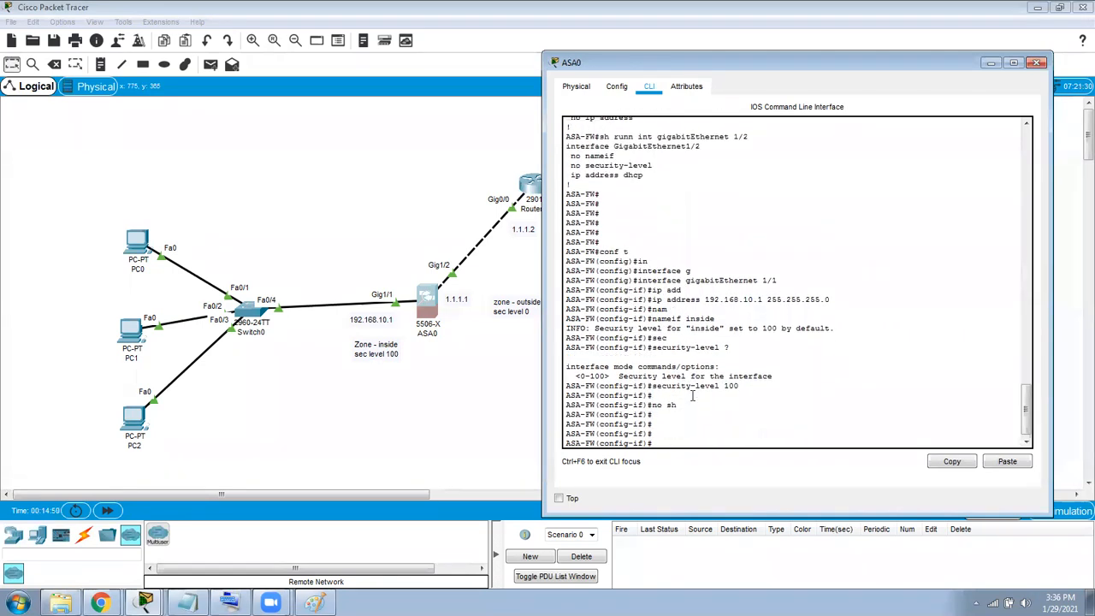
# Review the running configuration of GigabitEthernet 1/1 and exit interface configuration mode.
pyautogui.write('sh runn int gig1/1')
pyautogui.press('Return')
pyautogui.moveTo(565, 394); pyautogui.dragTo(782, 428)
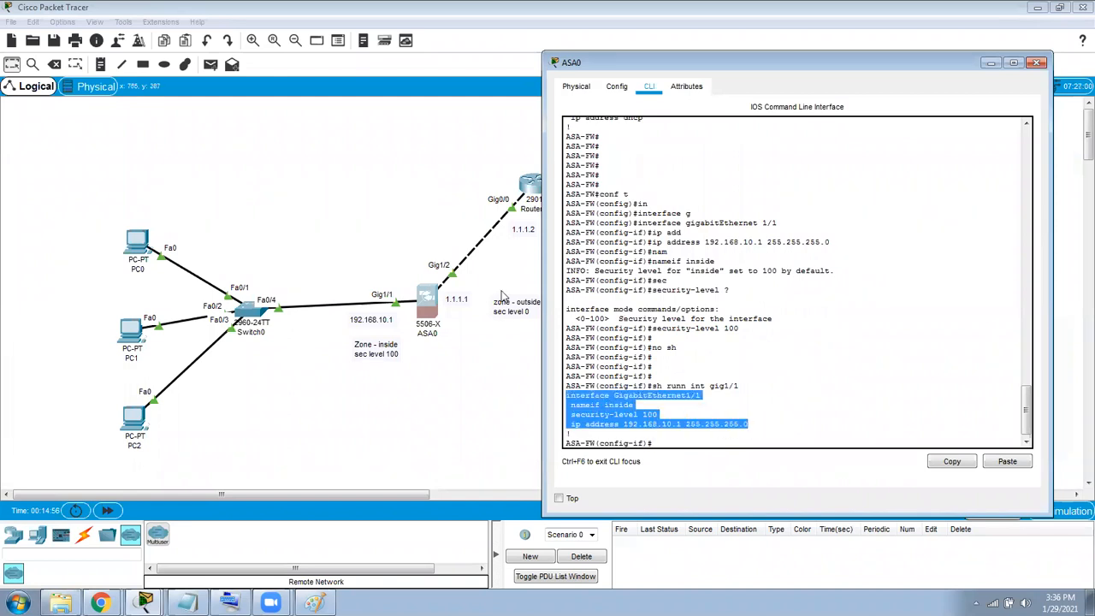
pyautogui.click(712, 414)
pyautogui.press('Return')
pyautogui.press('Return')
pyautogui.press('Return')
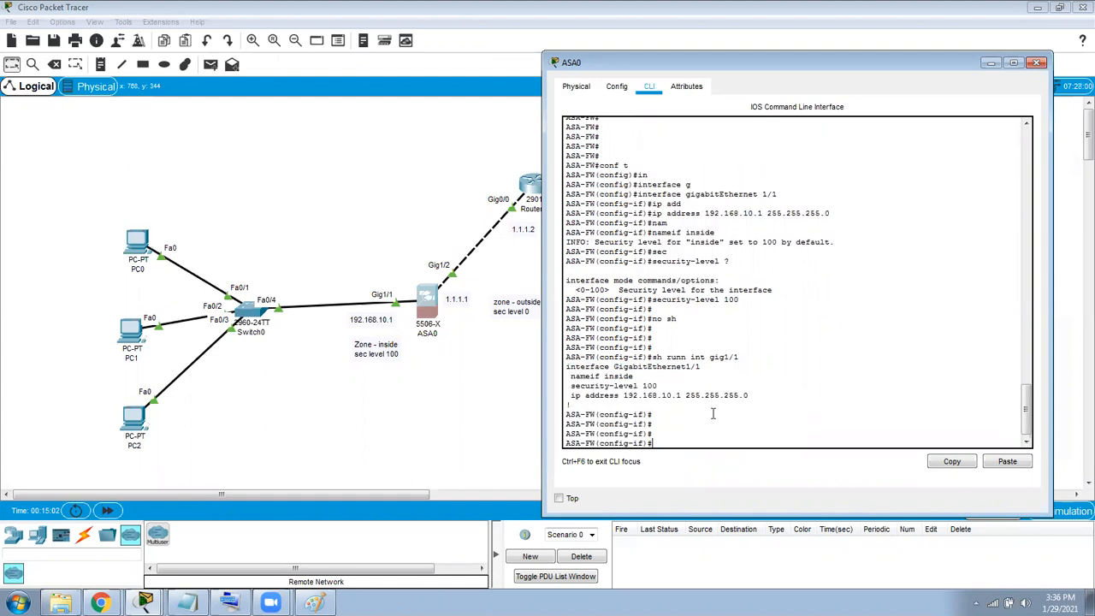
pyautogui.write('exit')
pyautogui.press('Return')
pyautogui.press('Return')
pyautogui.press('Return')
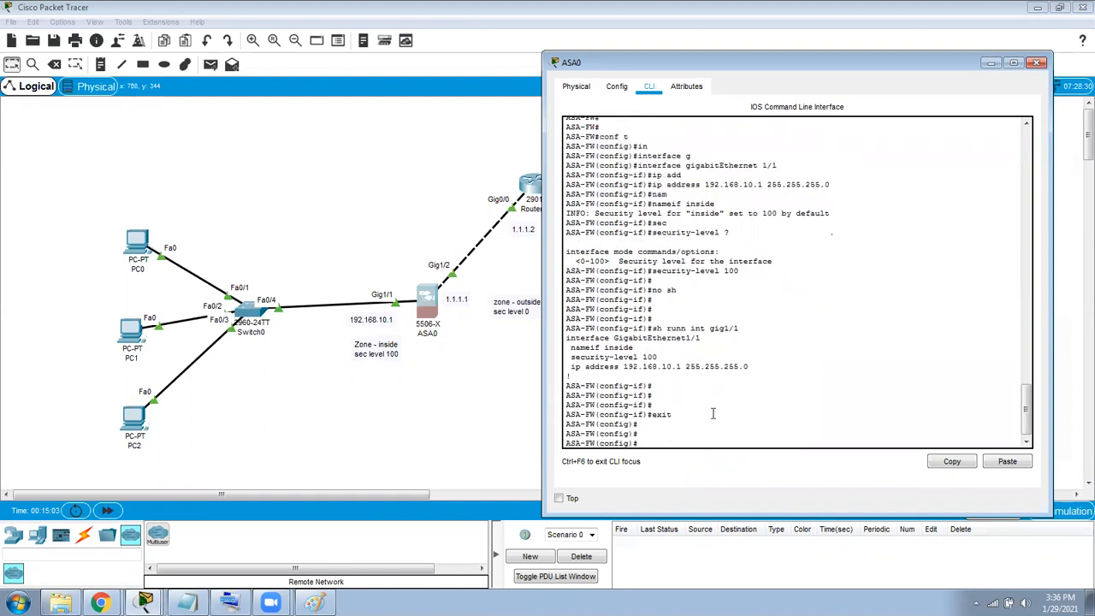
# Assign IP address 1.1.1.1 with mask 255.255.255.0 to interface GigabitEthernet 1/2.
pyautogui.press('Up')
pyautogui.press('Up')
pyautogui.press('Up')
pyautogui.press('Up')
pyautogui.press('Up')
pyautogui.press('Up')
pyautogui.press('Up')
pyautogui.press('Up')
pyautogui.press('BackSpace')
pyautogui.write('2')
pyautogui.press('Return')
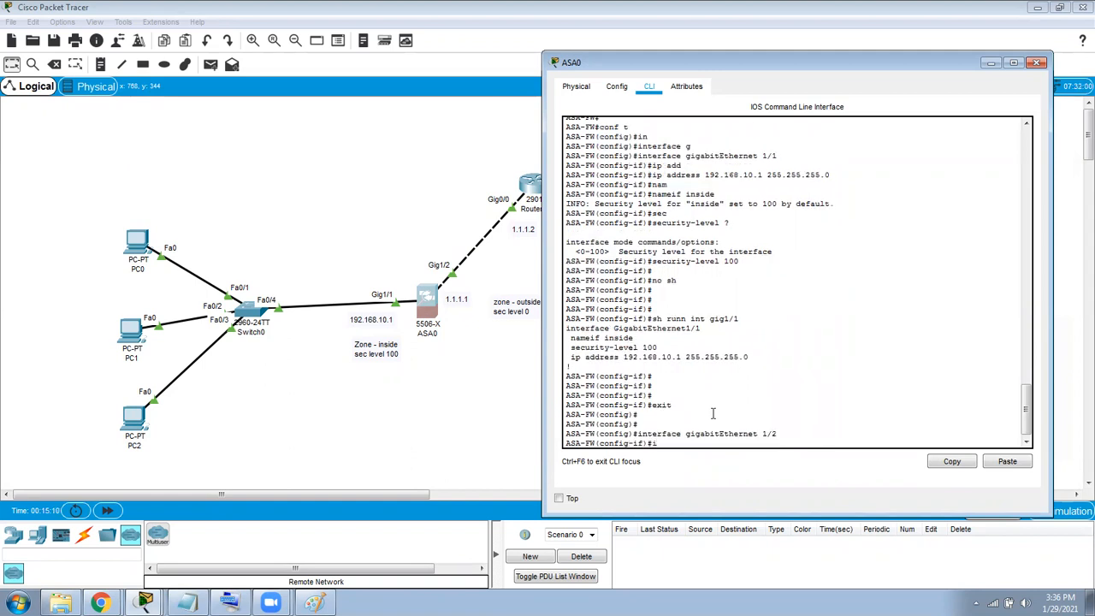
pyautogui.write('dd')
pyautogui.press('Tab')
pyautogui.write('1.1.1.1 255.255.255.')
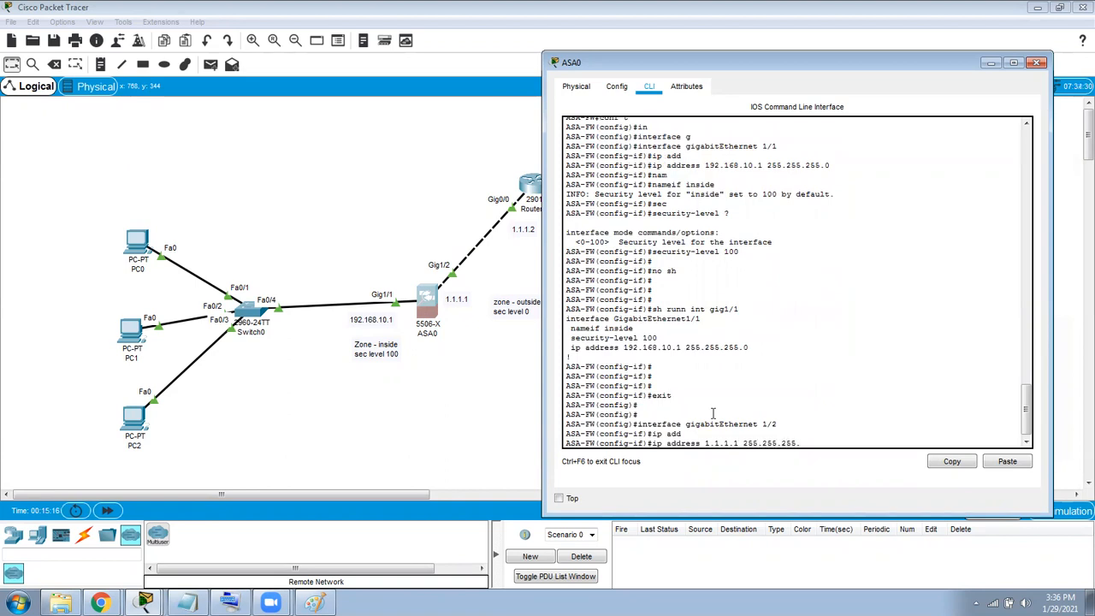
pyautogui.write('0')
pyautogui.press('Return')
# Name interface GigabitEthernet 1/2 outside with the nameif command.
pyautogui.write('na')
pyautogui.press('Tab')
pyautogui.write('outside')
pyautogui.press('Return')
pyautogui.doubleClick(693, 424)
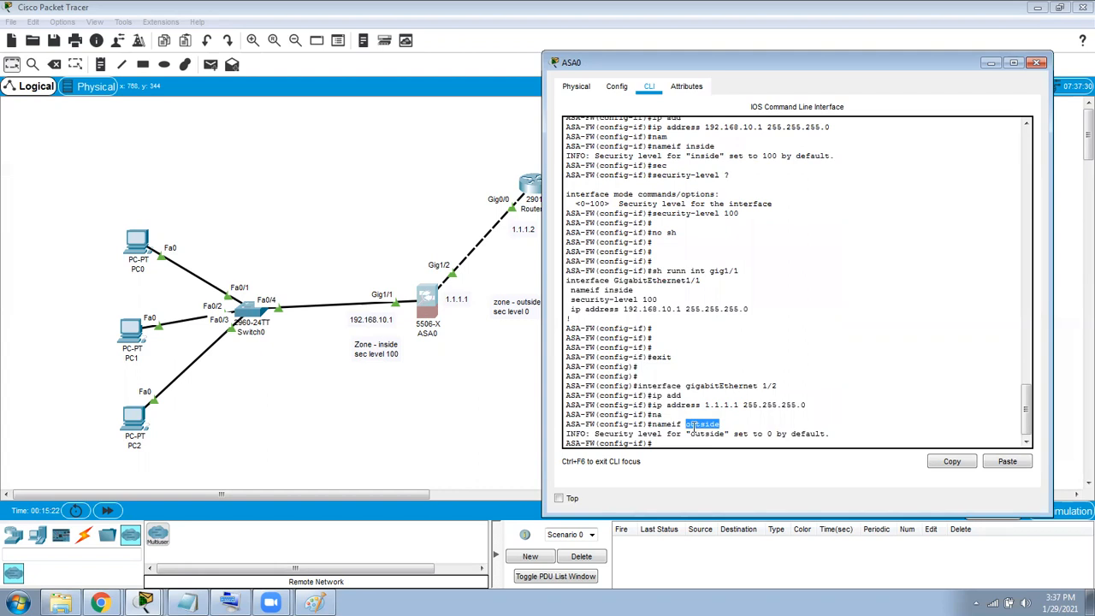
pyautogui.moveTo(754, 434); pyautogui.dragTo(778, 439)
pyautogui.click(746, 444)
# Set the security level of the outside interface to 0.
pyautogui.write('sec')
pyautogui.press('Tab')
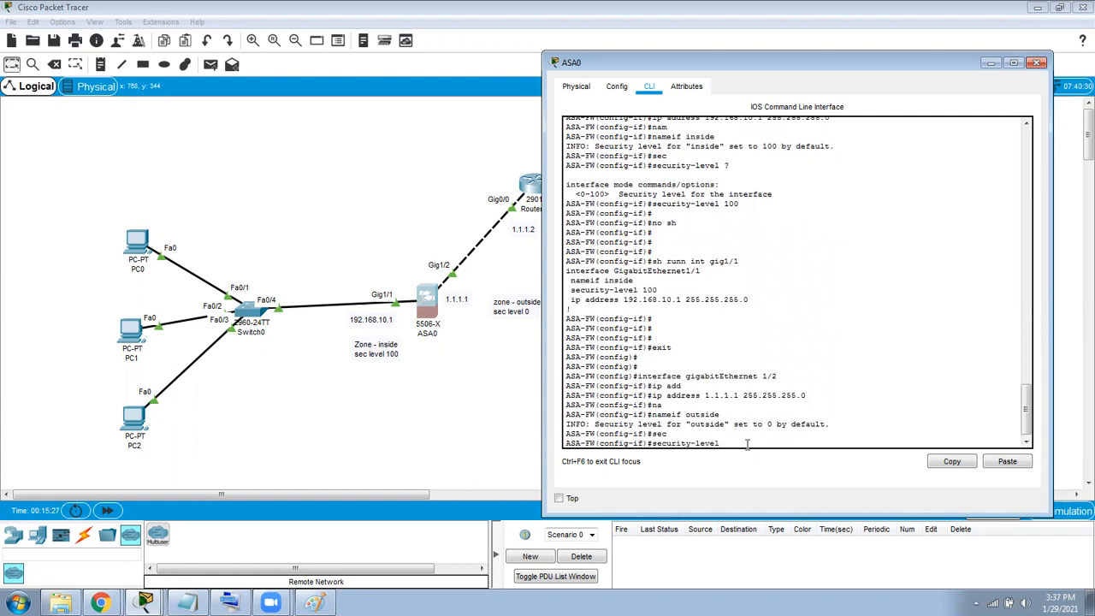
pyautogui.write('0')
pyautogui.press('Return')
pyautogui.press('Return')
pyautogui.press('Return')
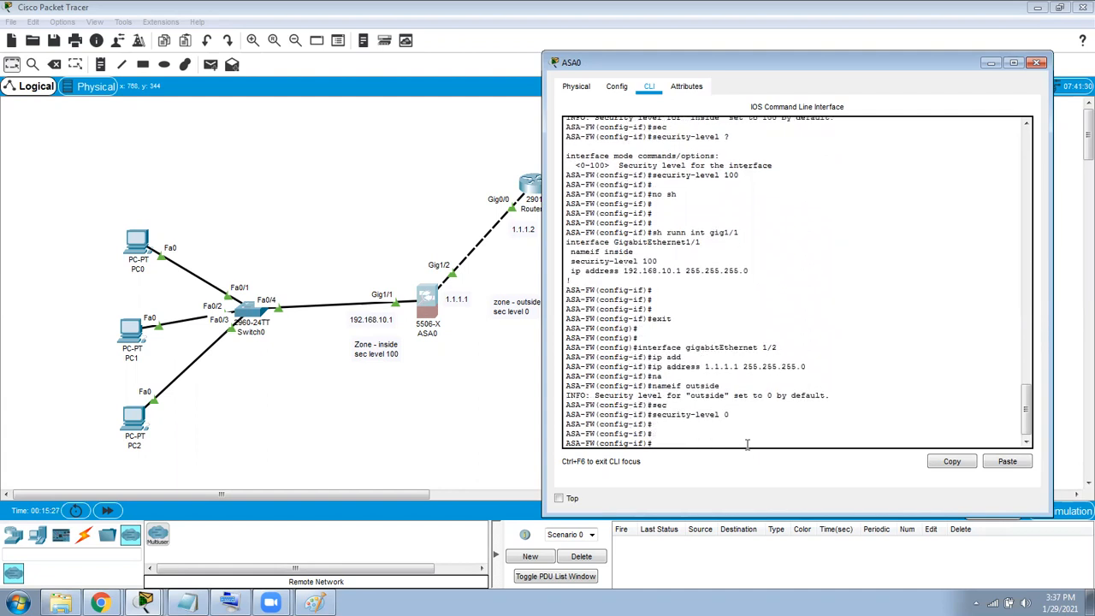
# Enable interface GigabitEthernet 1/2 with no shutdown and return to privileged EXEC mode.
pyautogui.write('no sh')
pyautogui.press('Return')
pyautogui.press('Return')
pyautogui.press('Return')
pyautogui.press('Return')
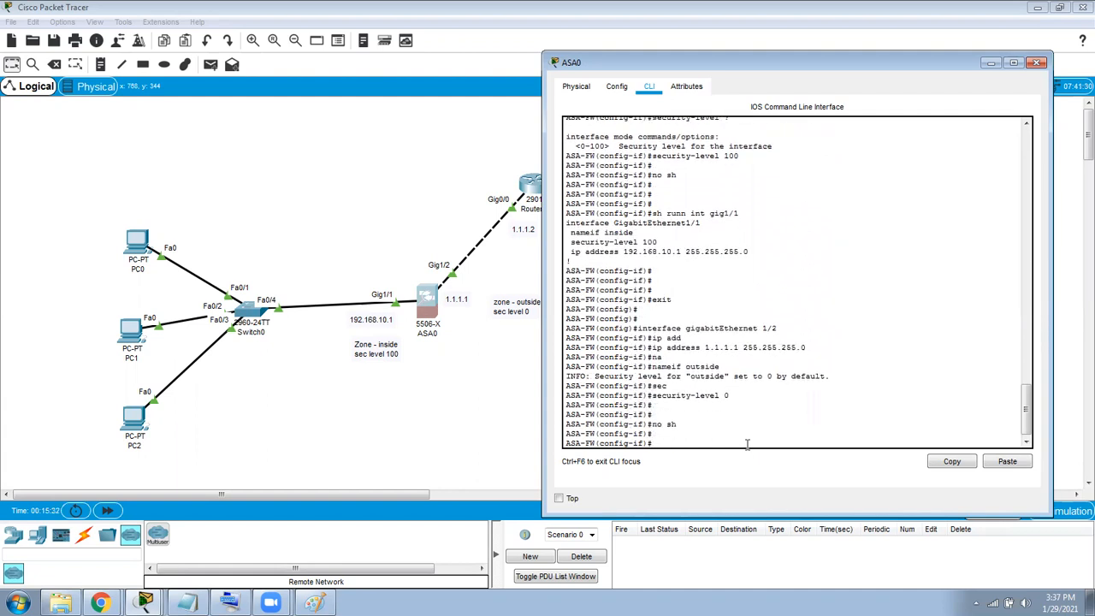
pyautogui.write('end')
pyautogui.press('Return')
pyautogui.press('Return')
pyautogui.press('Return')
pyautogui.press('Return')
pyautogui.press('Return')
pyautogui.press('Return')
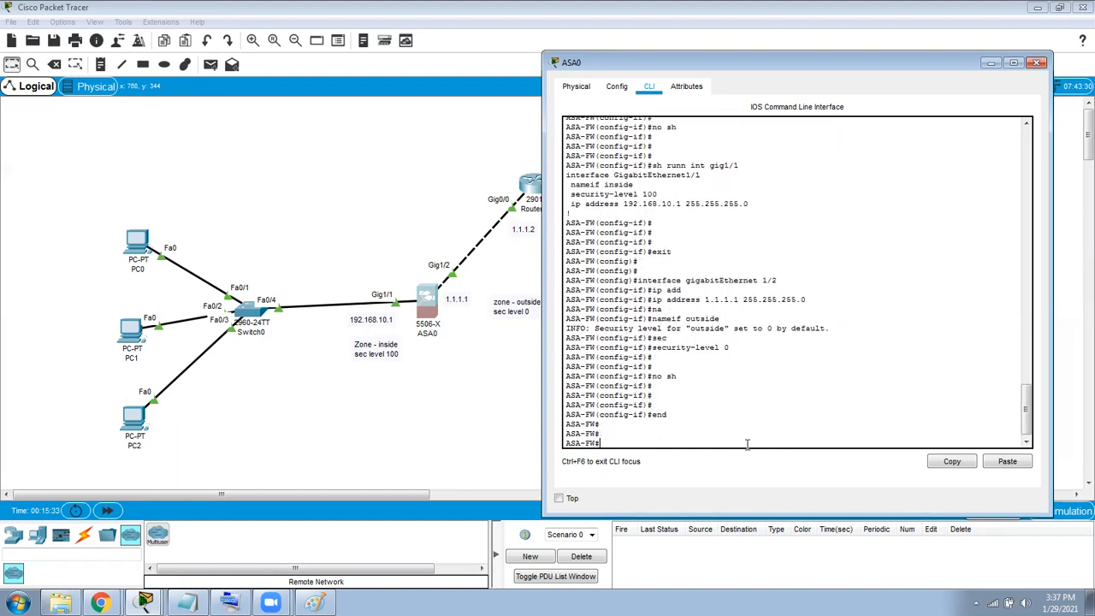
# Display the firewall's full running configuration and check the hostname and the inside and outside interface settings.
pyautogui.write('sh runn')
pyautogui.press('Return')
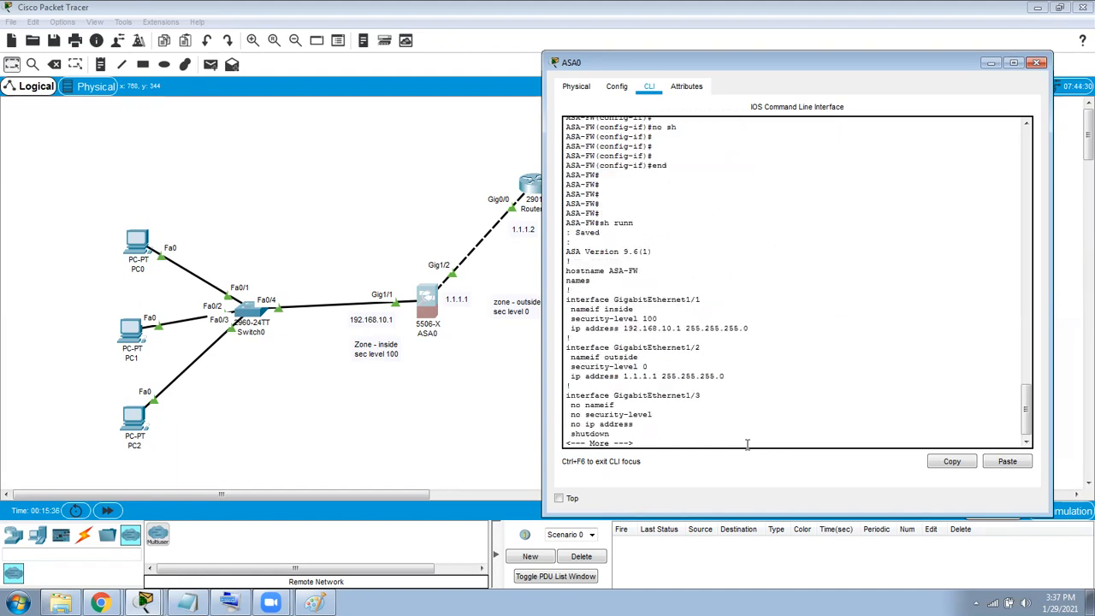
pyautogui.moveTo(569, 270); pyautogui.dragTo(623, 272)
pyautogui.moveTo(570, 299); pyautogui.dragTo(635, 380)
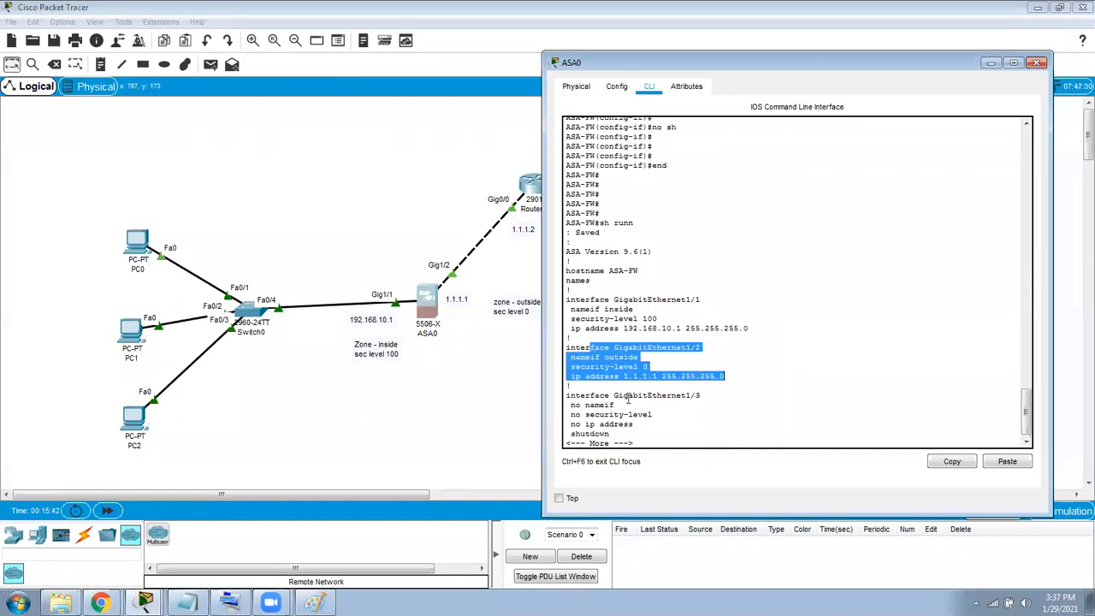
pyautogui.press('space')
pyautogui.hotkey('ctrl', 'c')
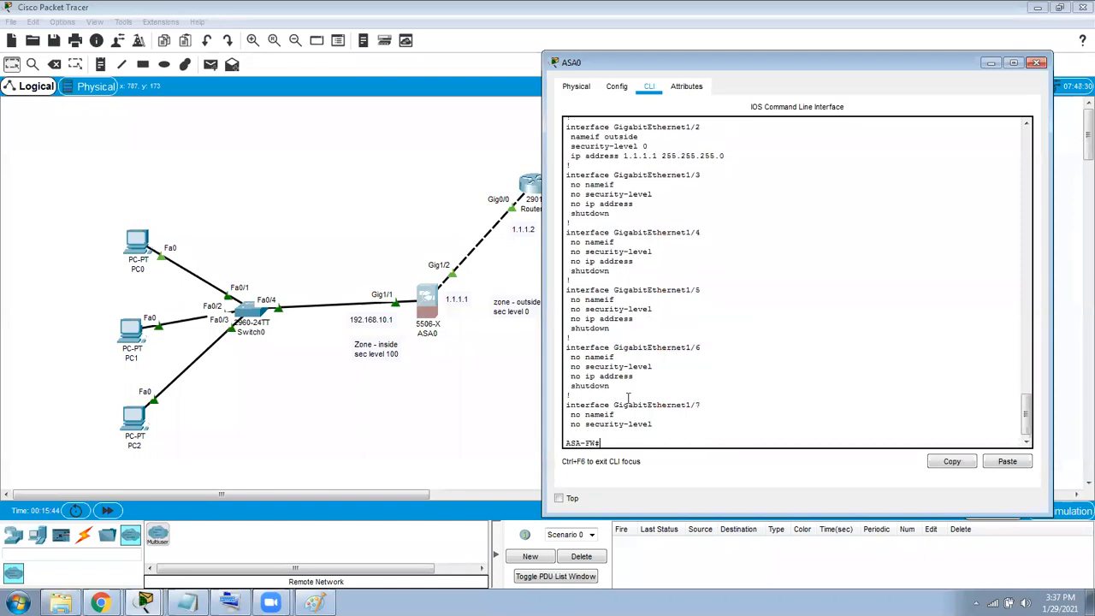
pyautogui.press('Return')
pyautogui.press('Return')
pyautogui.press('Return')
# Display the running configurations of GigabitEthernet 1/1 and 1/2 individually and review both.
pyautogui.write('sh runn int gi1/1')
pyautogui.press('Return')
pyautogui.press('Up')
pyautogui.write('2')
pyautogui.press('Return')
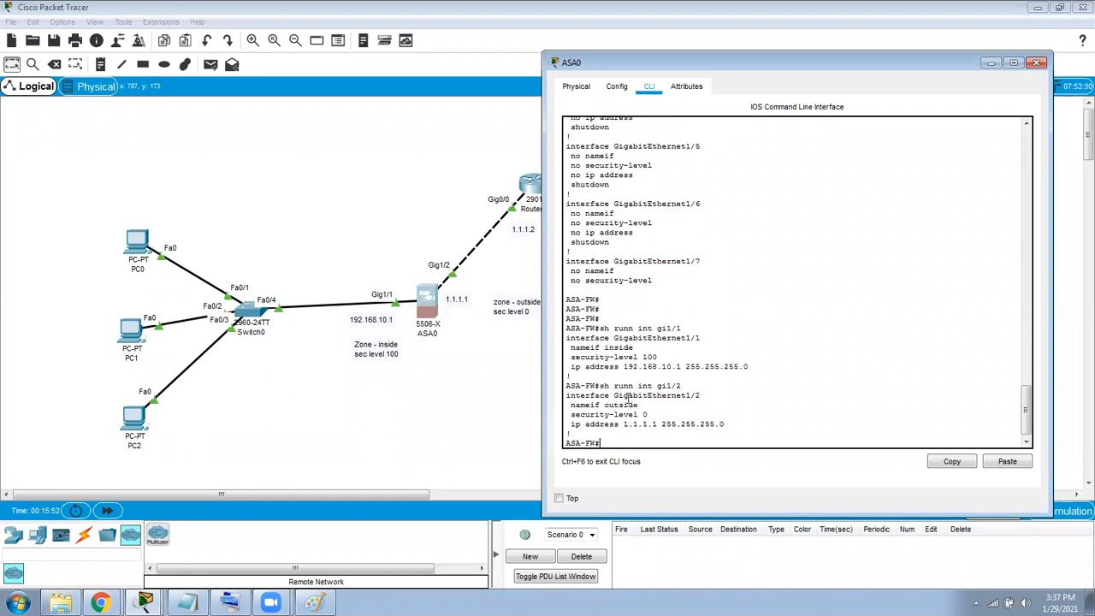
pyautogui.moveTo(567, 330); pyautogui.dragTo(675, 446)
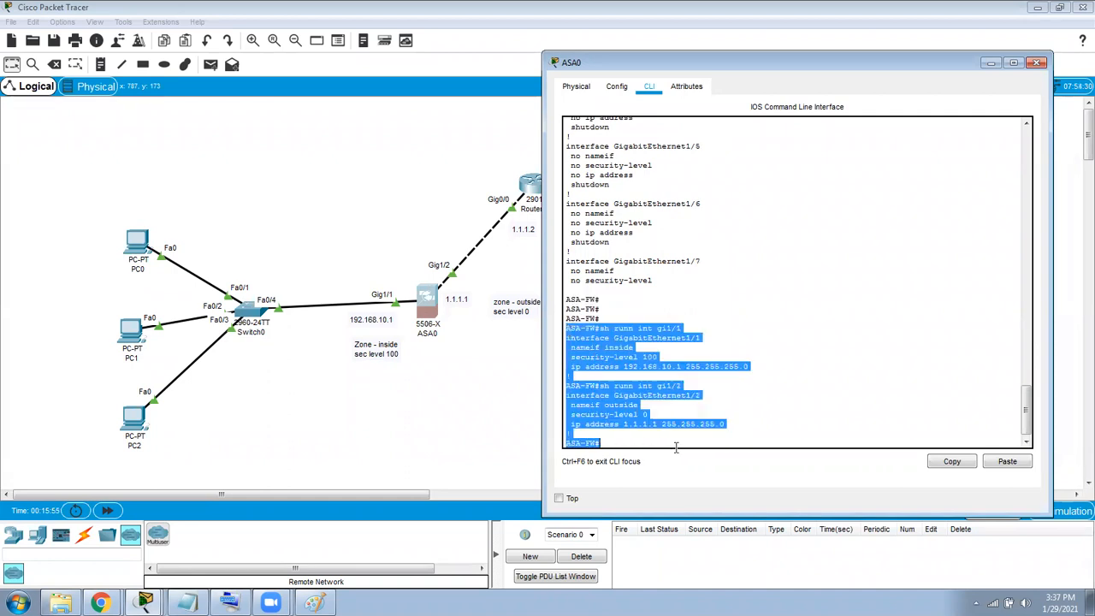
pyautogui.click(688, 363)
pyautogui.moveTo(610, 329); pyautogui.dragTo(699, 338)
pyautogui.moveTo(623, 385); pyautogui.dragTo(681, 385)
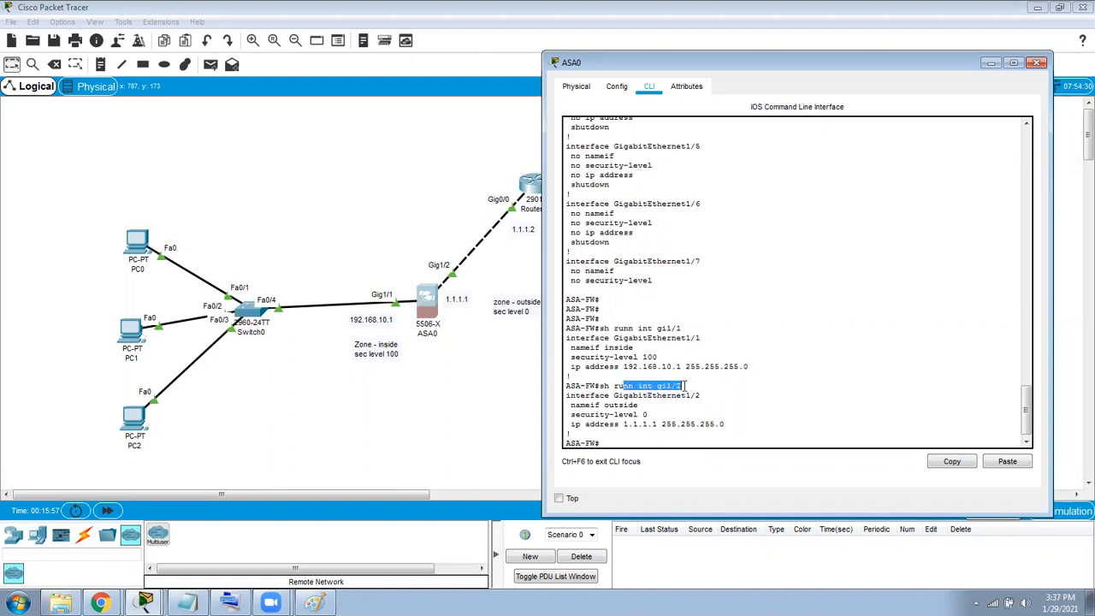
pyautogui.click(655, 411)
pyautogui.press('Return')
pyautogui.press('Return')
pyautogui.press('Return')
pyautogui.press('Return')
pyautogui.click(642, 412)
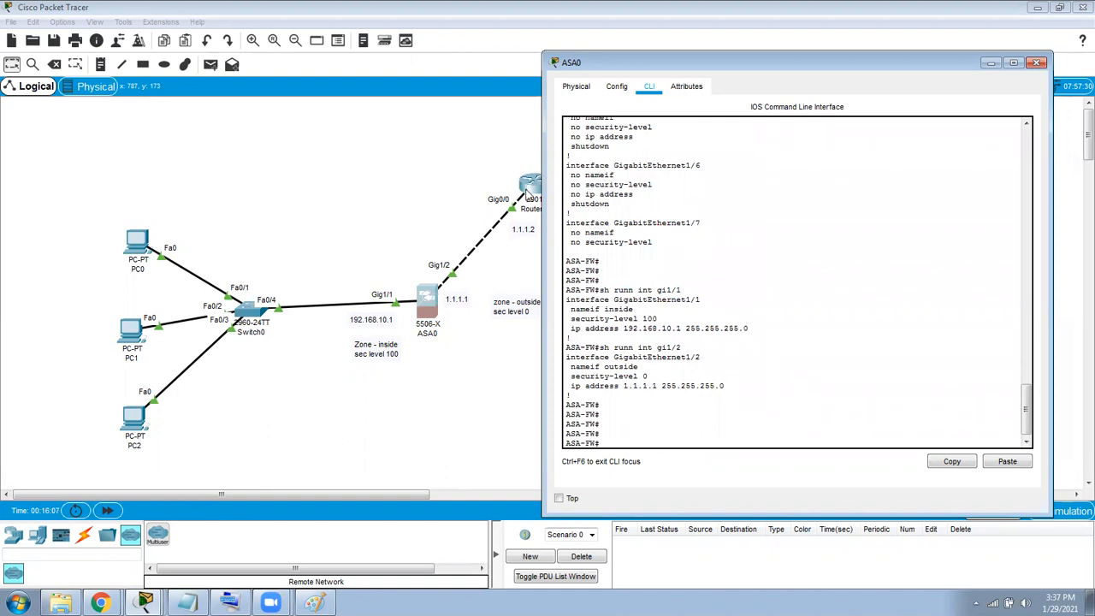
# Ping 8.8.8.2 from the firewall to test connectivity beyond the router.
pyautogui.moveTo(773, 73); pyautogui.dragTo(706, 102)
pyautogui.click(727, 342)
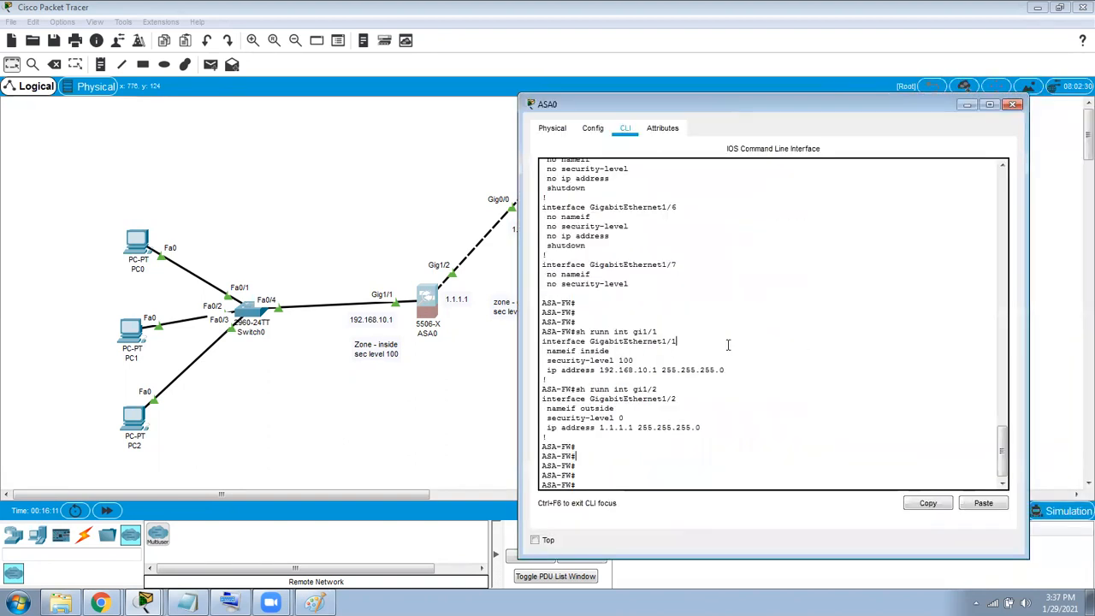
pyautogui.press('Return')
pyautogui.press('Return')
pyautogui.press('Return')
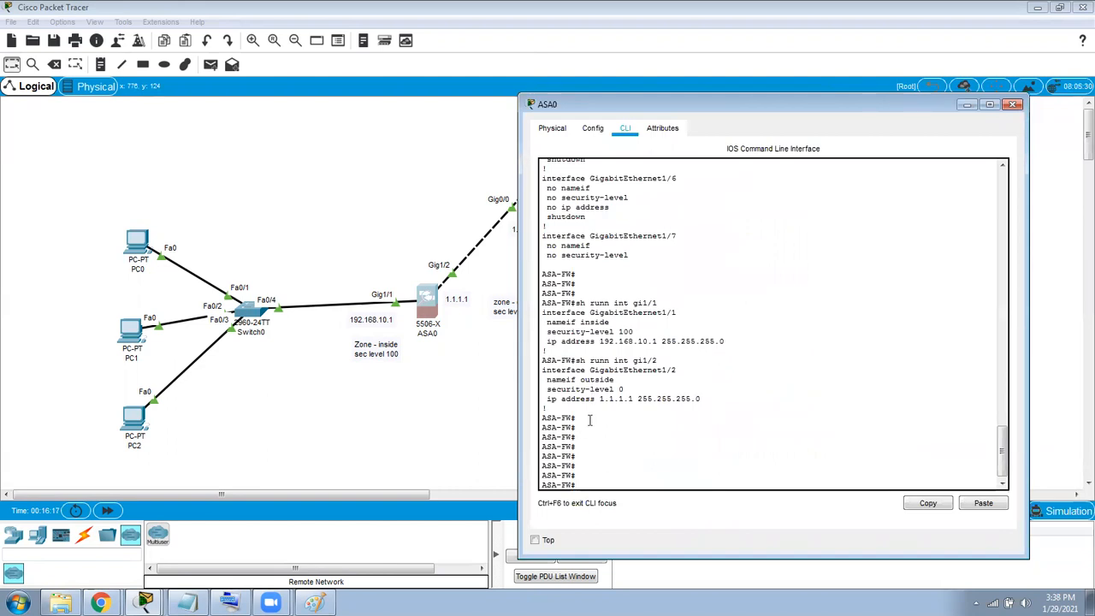
pyautogui.write('ping 8.8.8.2')
pyautogui.press('Return')
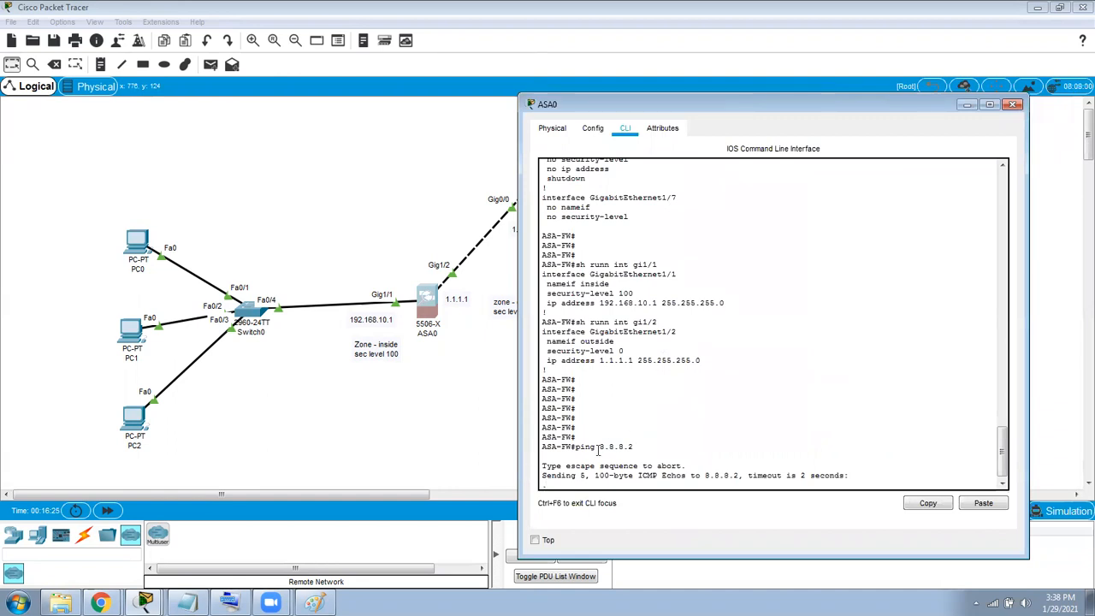
pyautogui.moveTo(596, 447); pyautogui.dragTo(643, 451)
pyautogui.click(673, 439)
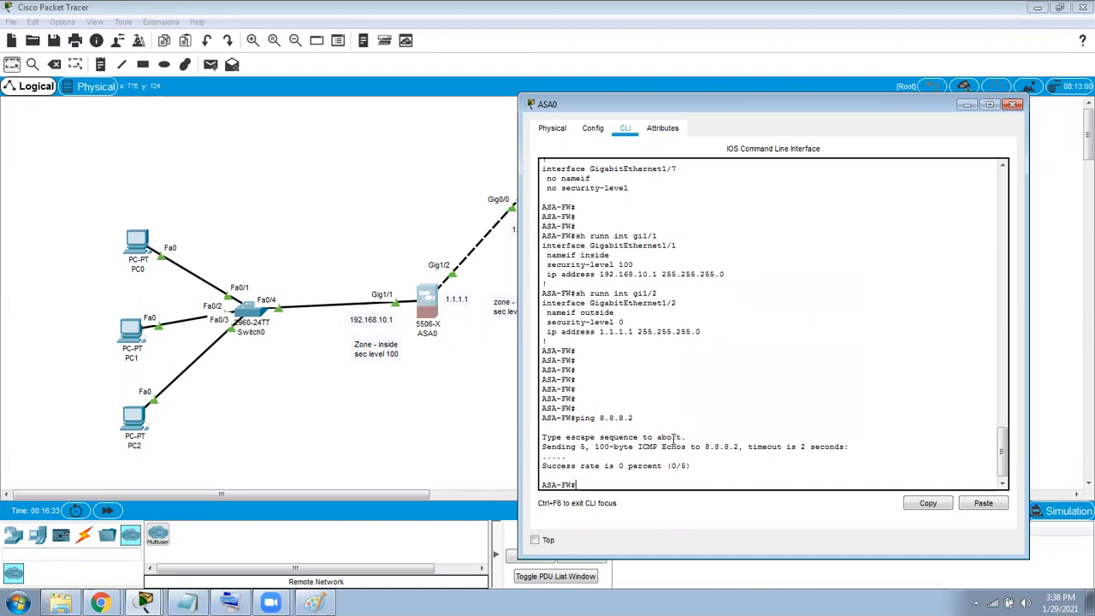
# Display the firewall's routing table and examine its connected routes and gateway of last resort.
pyautogui.write('sh rou')
pyautogui.press('Tab')
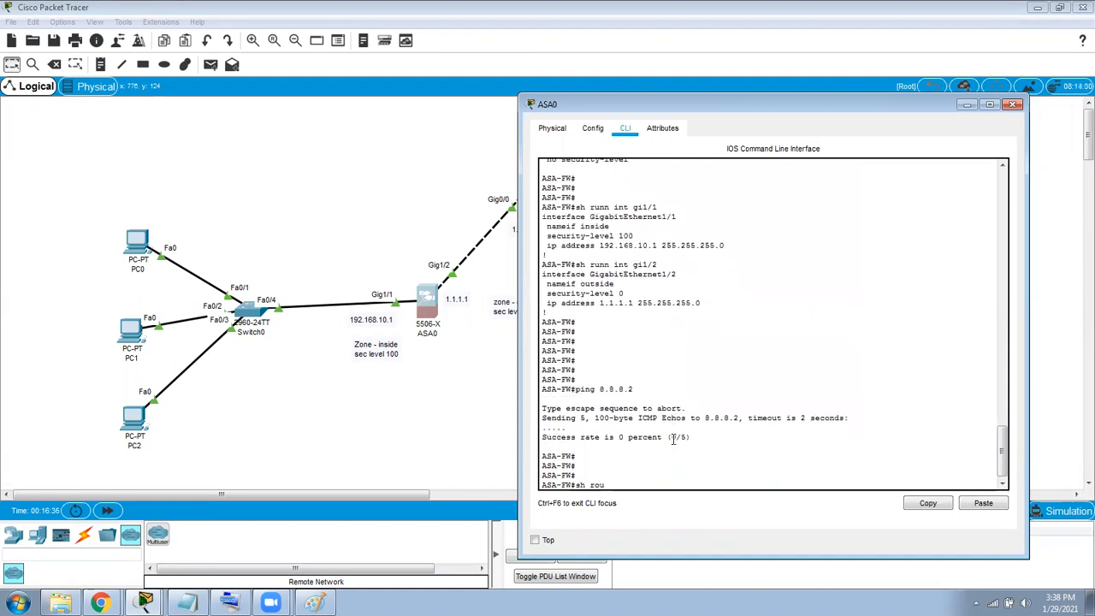
pyautogui.press('Return')
pyautogui.moveTo(587, 454); pyautogui.dragTo(663, 475)
pyautogui.click(601, 456)
pyautogui.moveTo(585, 466); pyautogui.dragTo(657, 446)
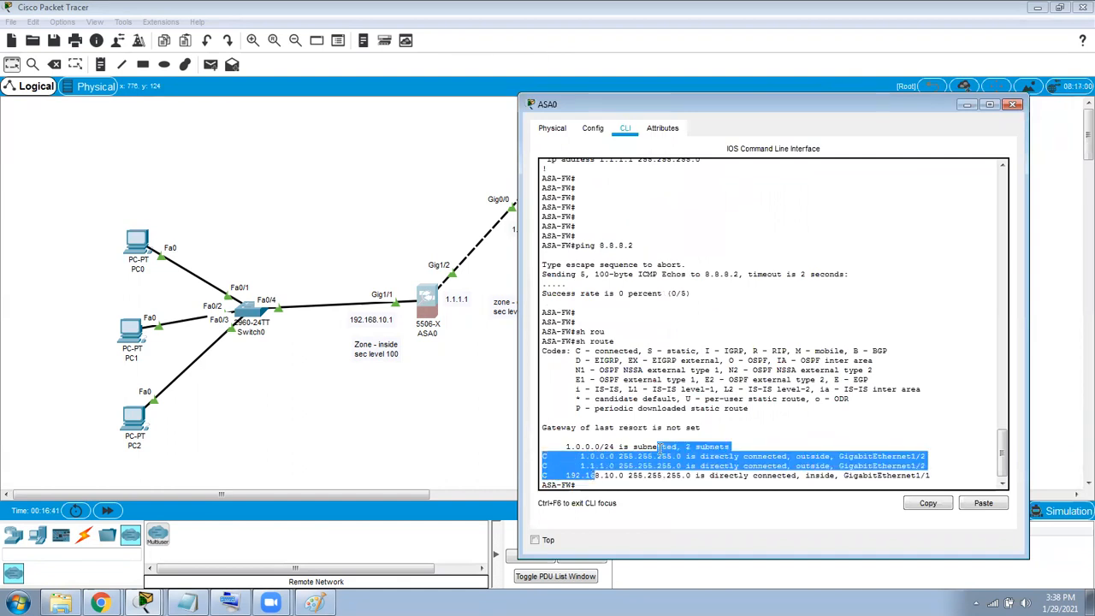
pyautogui.moveTo(764, 109); pyautogui.dragTo(814, 104)
pyautogui.click(715, 305)
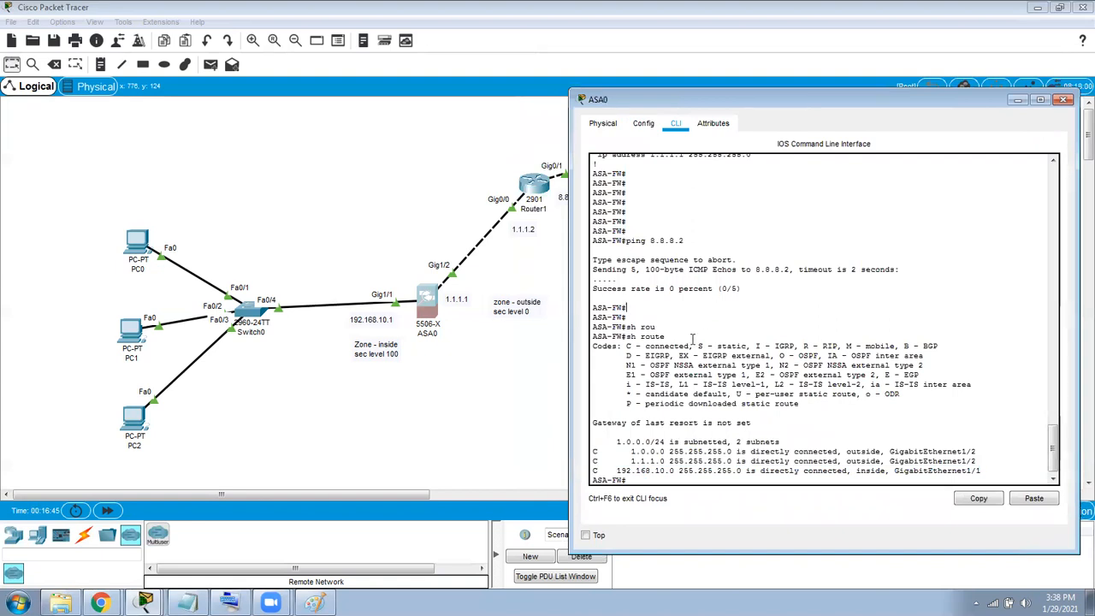
pyautogui.press('Return')
pyautogui.press('Return')
pyautogui.press('Return')
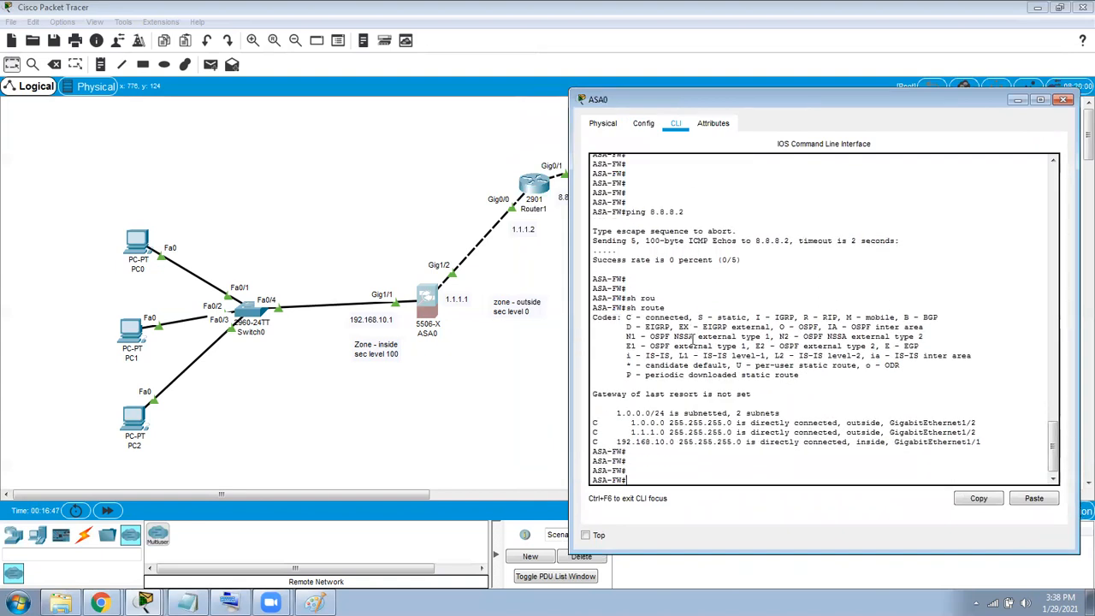
# Add a default route on the firewall's outside interface, 0.0.0.0 0.0.0.0, with 1.1.1.2 as the gateway.
pyautogui.write('conf t')
pyautogui.press('Return')
pyautogui.write('rou')
pyautogui.press('Tab')
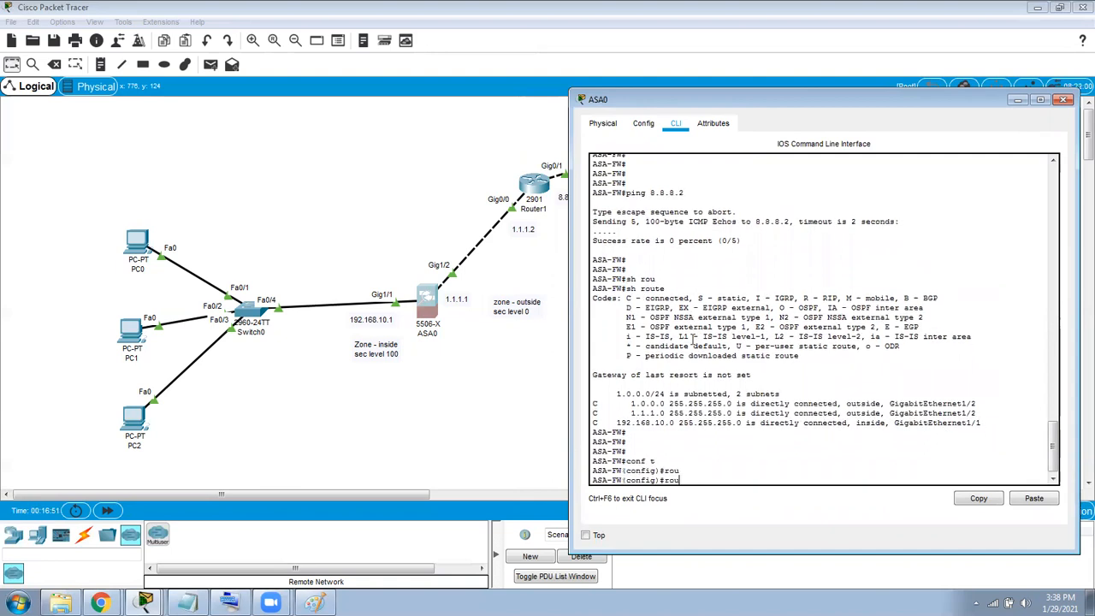
pyautogui.write('te')
pyautogui.press('Tab')
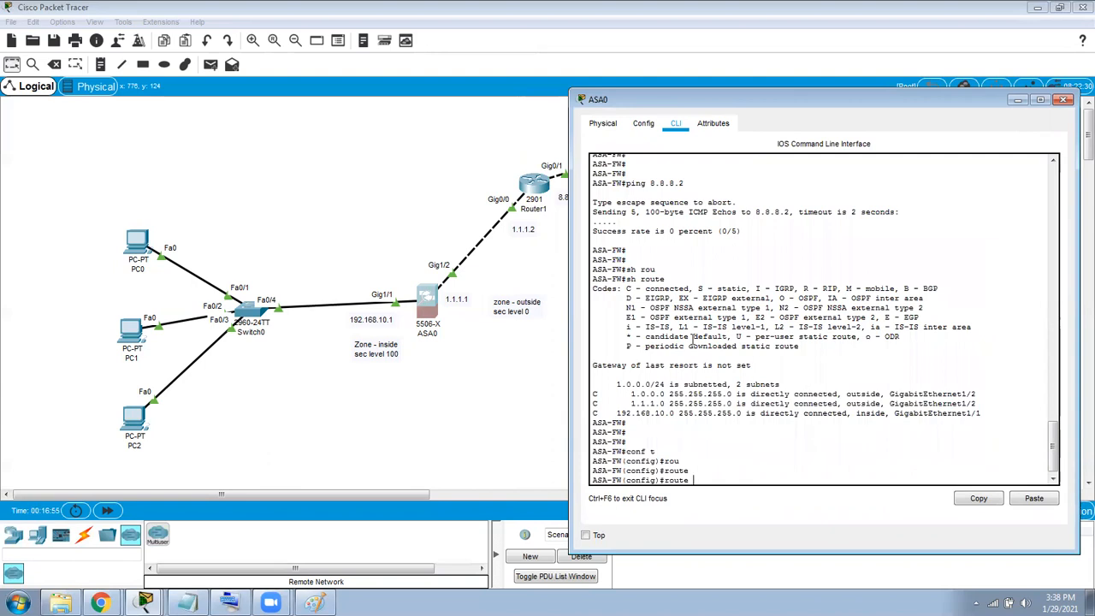
pyautogui.write('?')
pyautogui.write('ou')
pyautogui.press('Tab')
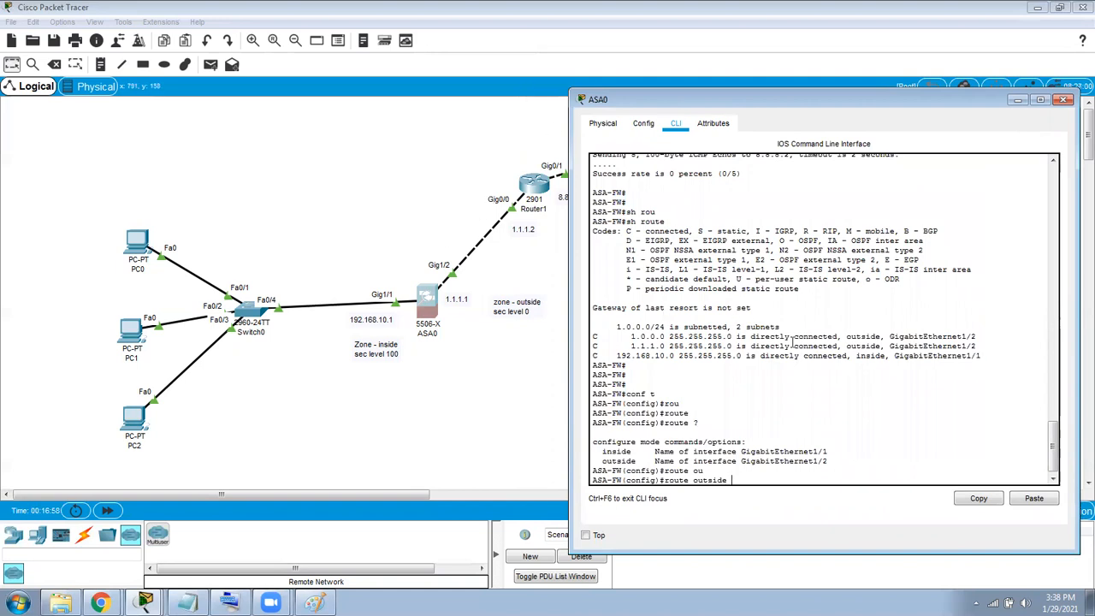
pyautogui.write('0.0.0.0 0.0.0.0 ?')
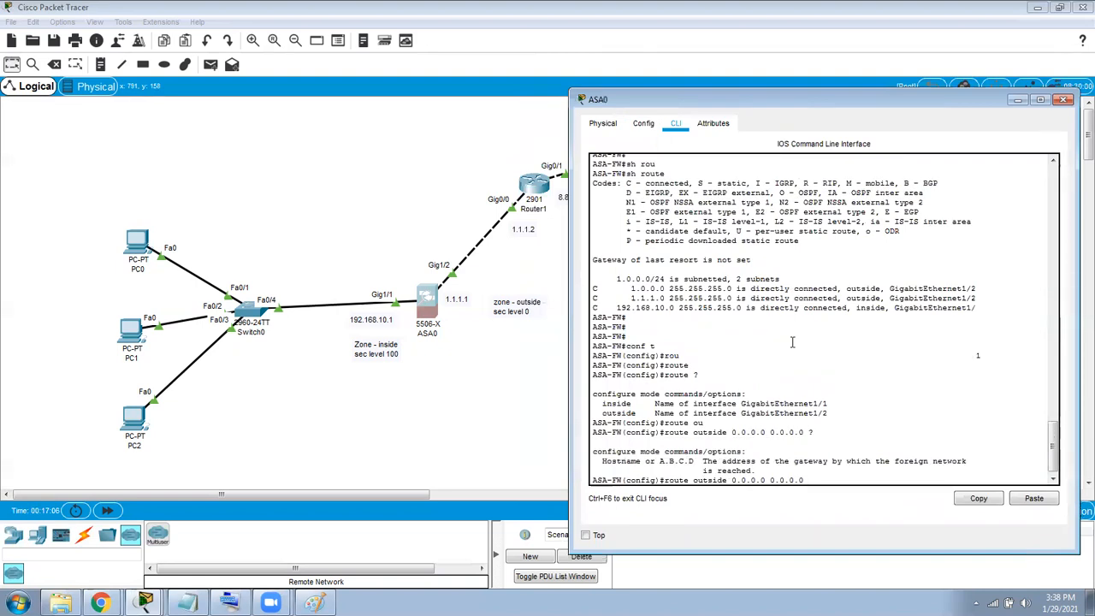
pyautogui.write('1.1.1.2')
pyautogui.press('Return')
pyautogui.press('Return')
pyautogui.press('Return')
pyautogui.press('Return')
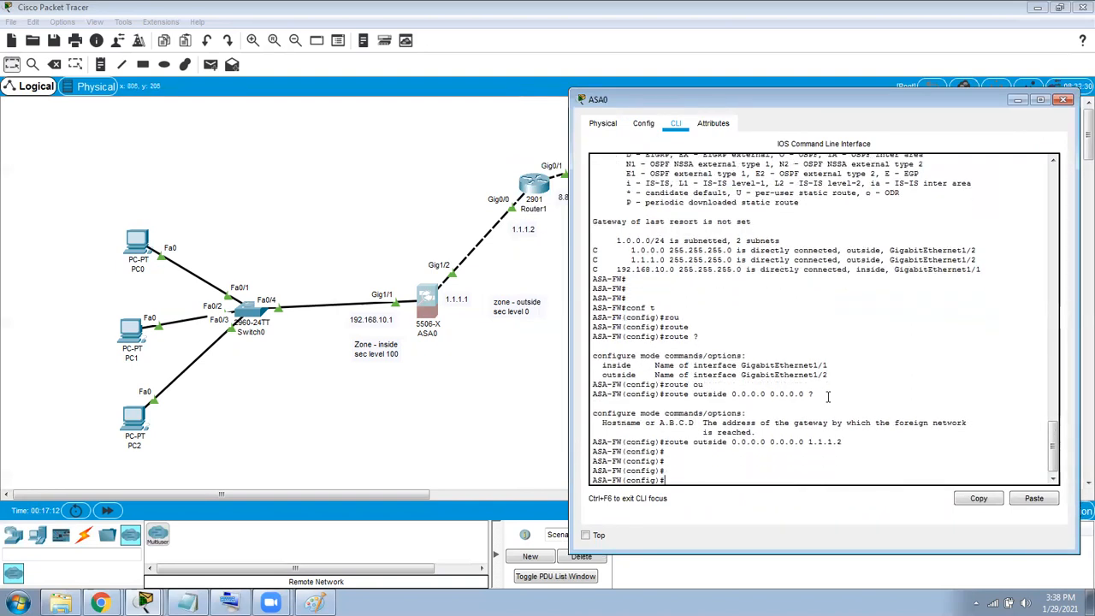
# Ping 8.8.8.2 from the firewall three times to test reachability of the outside server.
pyautogui.write('ping 8.8.8.2')
pyautogui.press('Return')
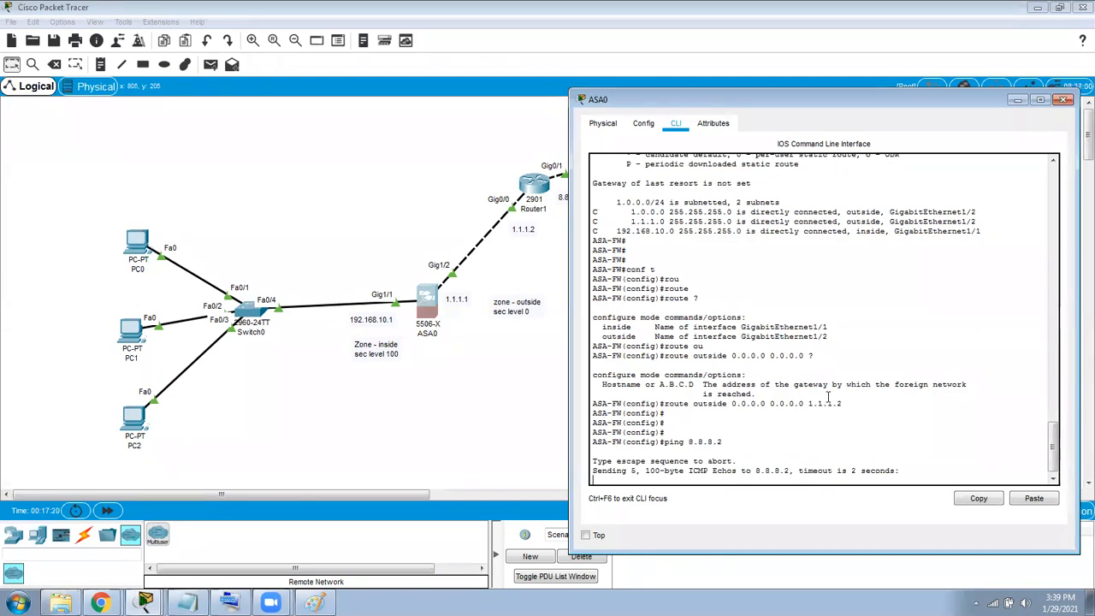
pyautogui.press('Up')
pyautogui.press('Return')
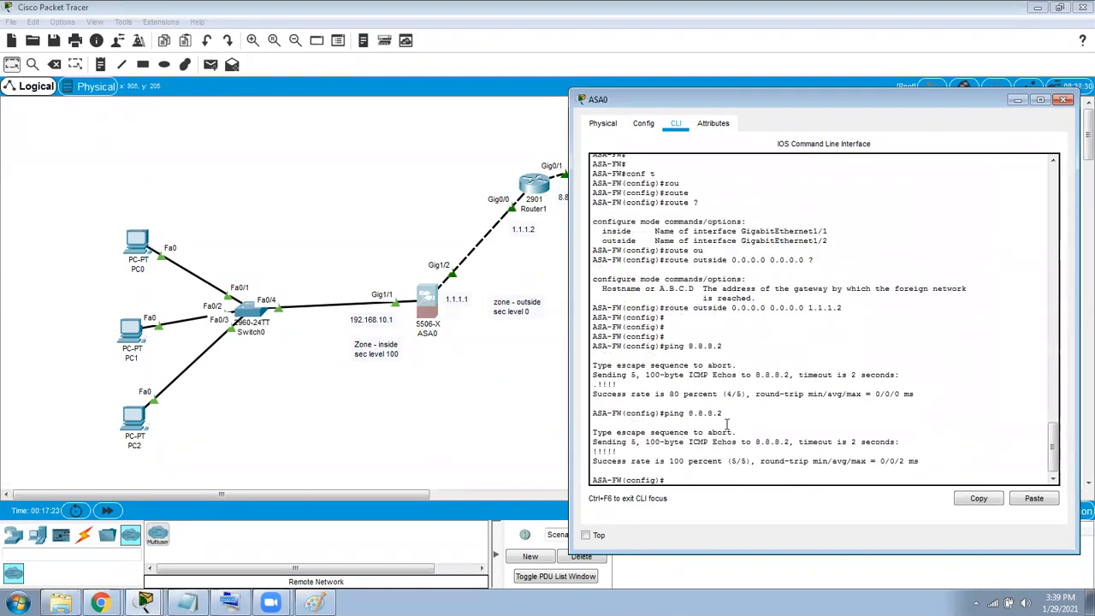
pyautogui.moveTo(659, 410); pyautogui.dragTo(700, 460)
pyautogui.click(750, 415)
pyautogui.press('Up')
pyautogui.press('Return')
pyautogui.click(419, 202)
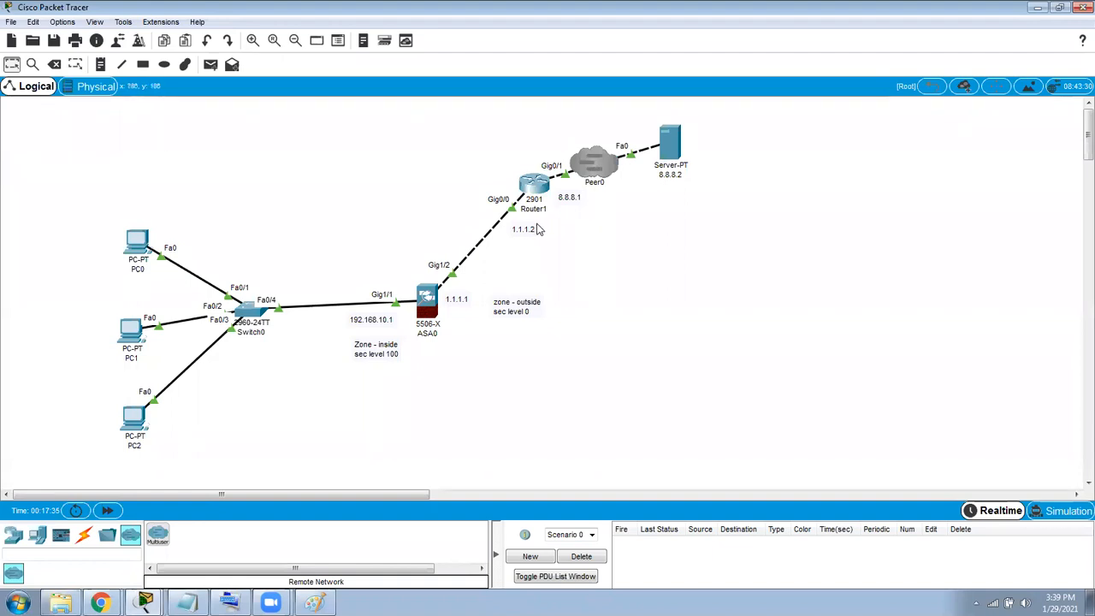
# Begin a dhcpd address command in the firewall's configuration mode, consulting the built-in help for its options and address-range format.
pyautogui.click(427, 301)
pyautogui.press('Return')
pyautogui.press('Return')
pyautogui.press('Return')
pyautogui.press('Return')
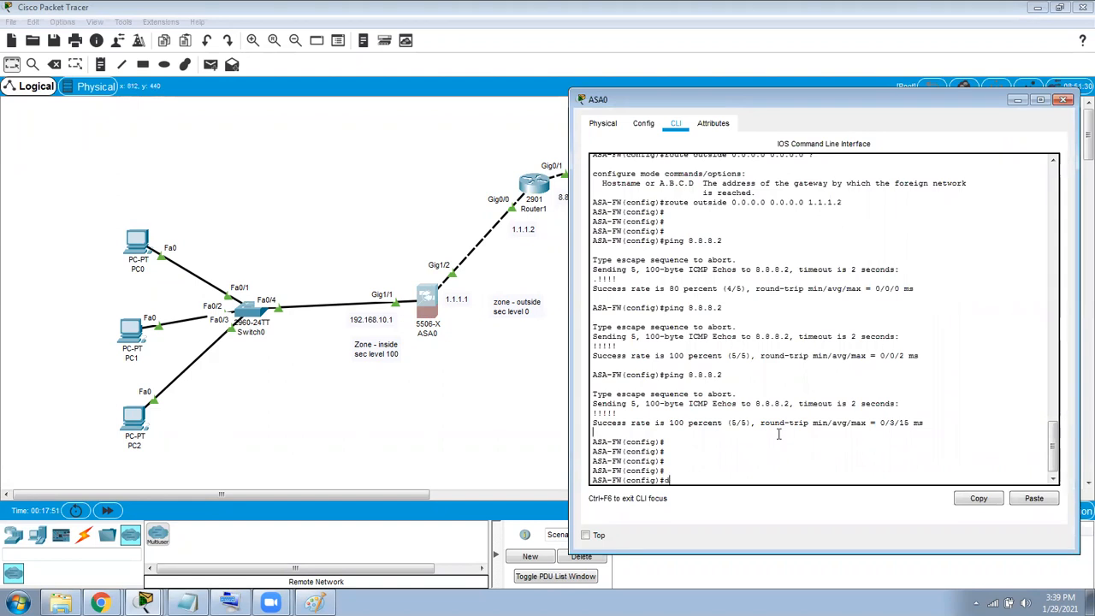
pyautogui.write('h')
pyautogui.press('Tab')
pyautogui.write('?')
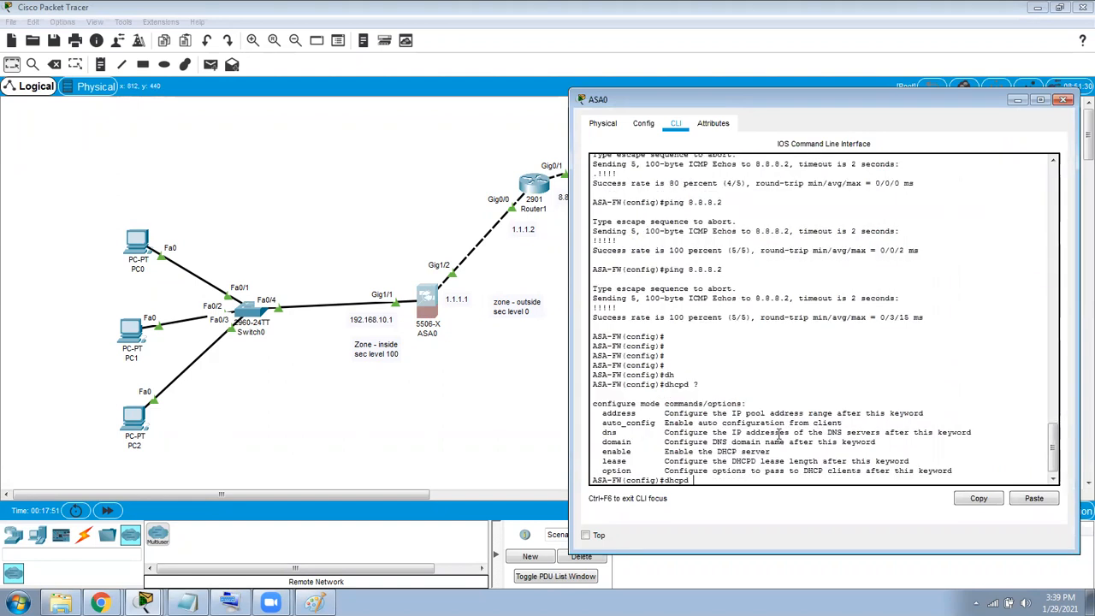
pyautogui.write('ad')
pyautogui.press('Tab')
pyautogui.write('?')
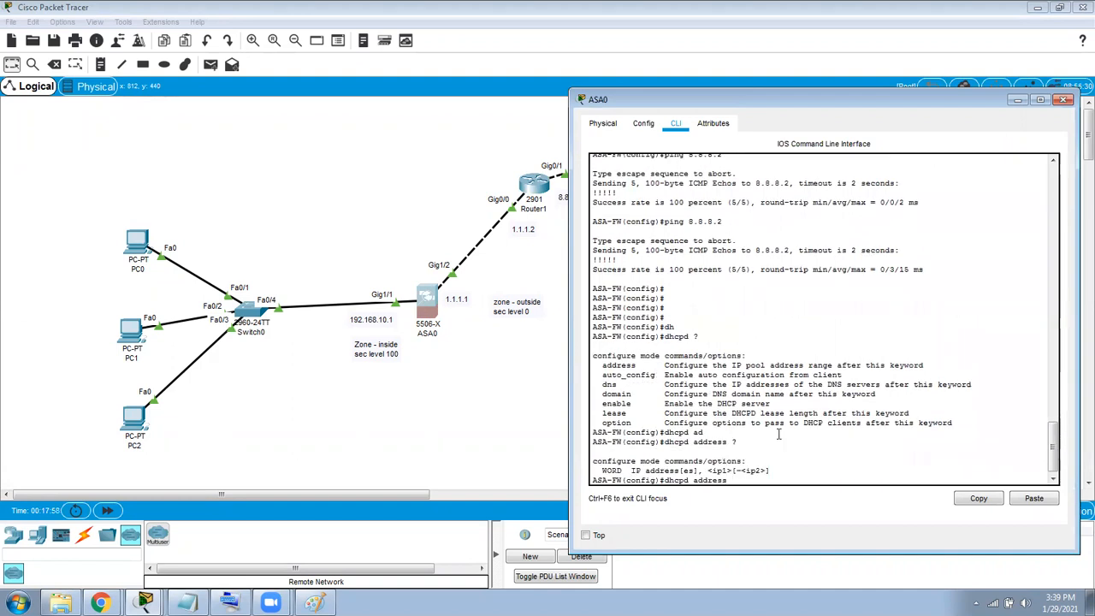
pyautogui.write('LAN ?')
pyautogui.press('BackSpace')
pyautogui.press('BackSpace')
pyautogui.press('BackSpace')
pyautogui.press('BackSpace')
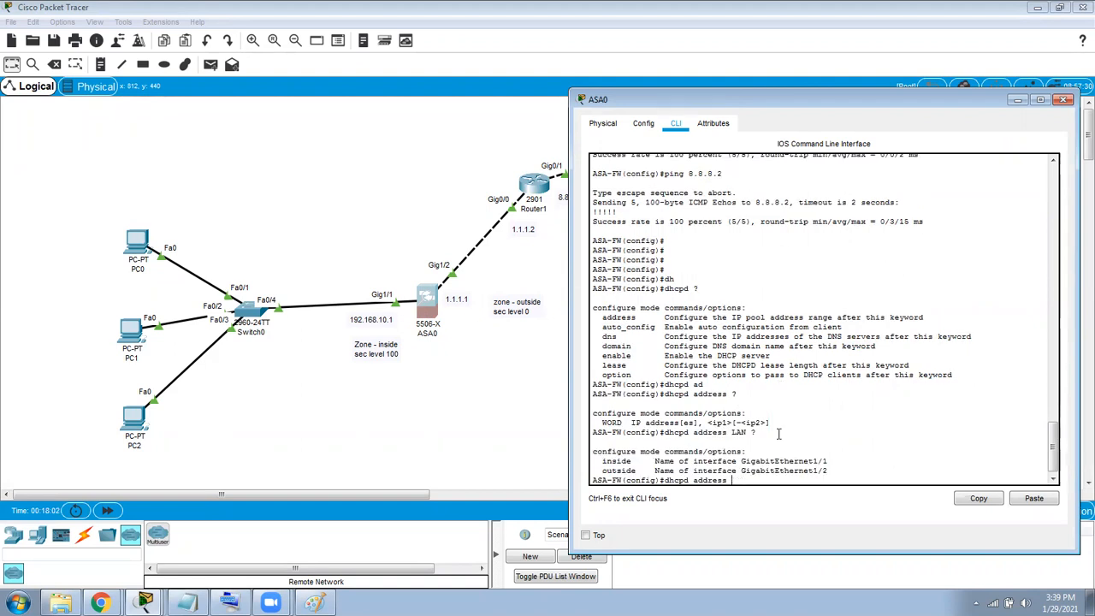
pyautogui.write('?')
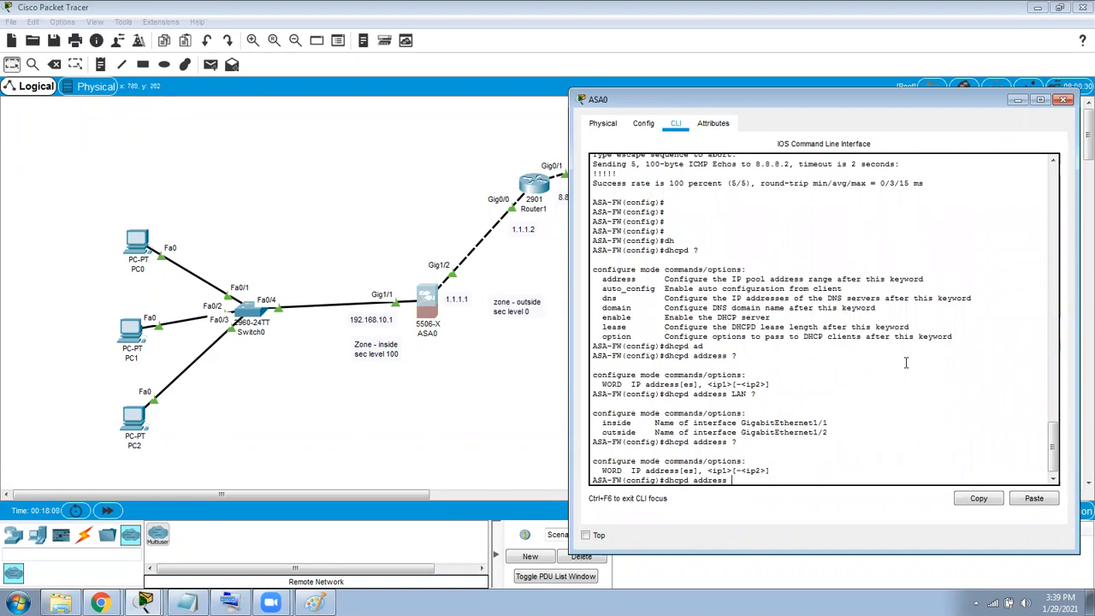
# Define the firewall's DHCP address pool as 192.168.10.50-192.168.10.80 on the inside interface.
pyautogui.write('192.168.10.50-192.168.10.')
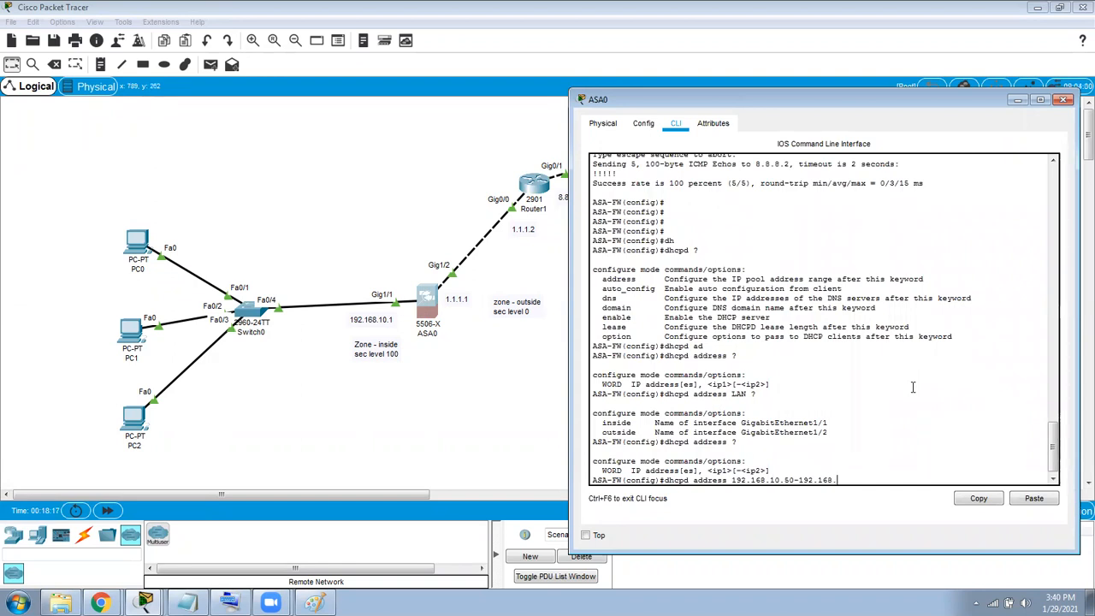
pyautogui.write('80')
pyautogui.press('BackSpace')
pyautogui.press('BackSpace')
pyautogui.write('80')
pyautogui.moveTo(785, 480); pyautogui.dragTo(879, 481)
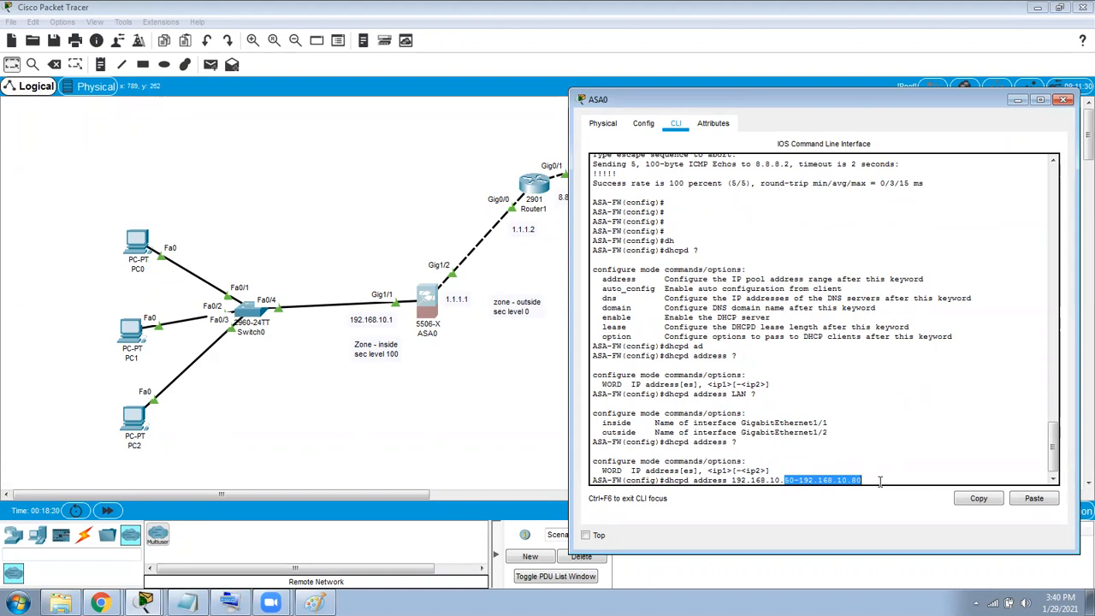
pyautogui.click(879, 481)
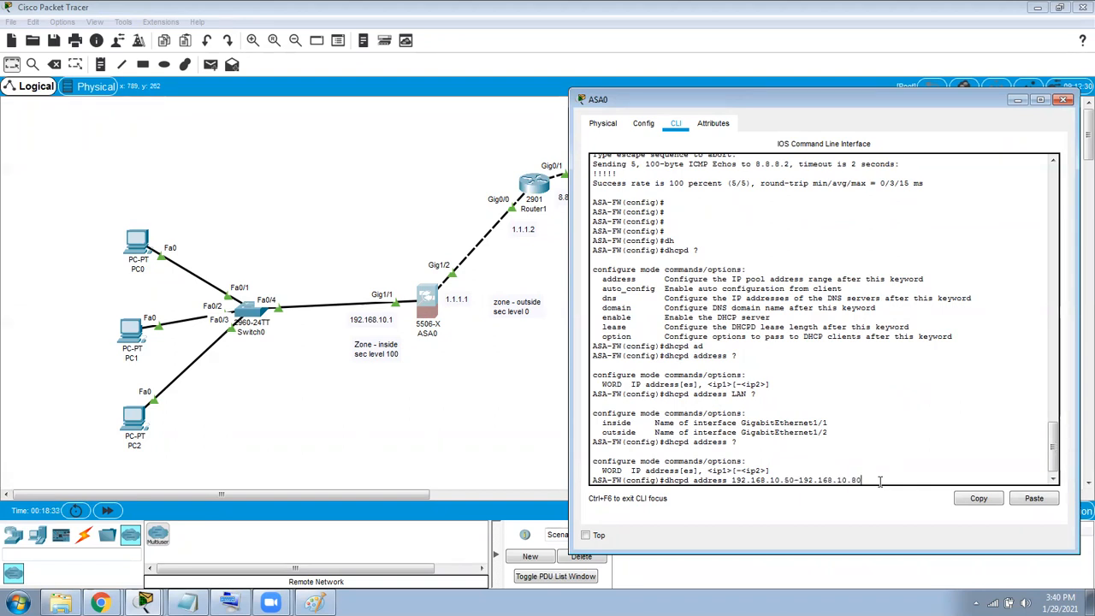
pyautogui.write('?')
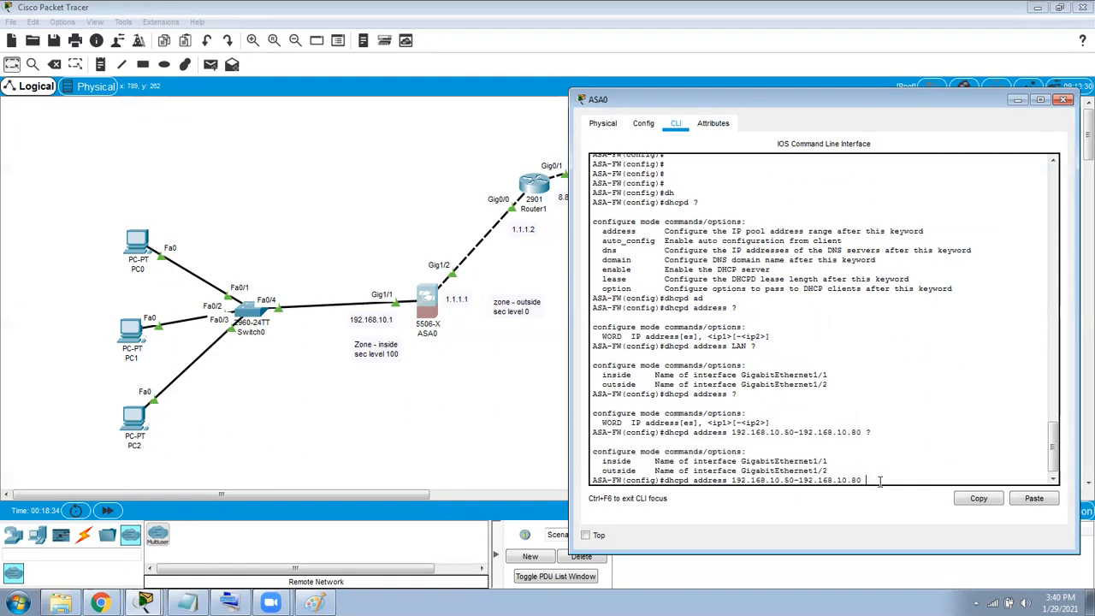
pyautogui.write('in')
pyautogui.press('Tab')
pyautogui.write('?')
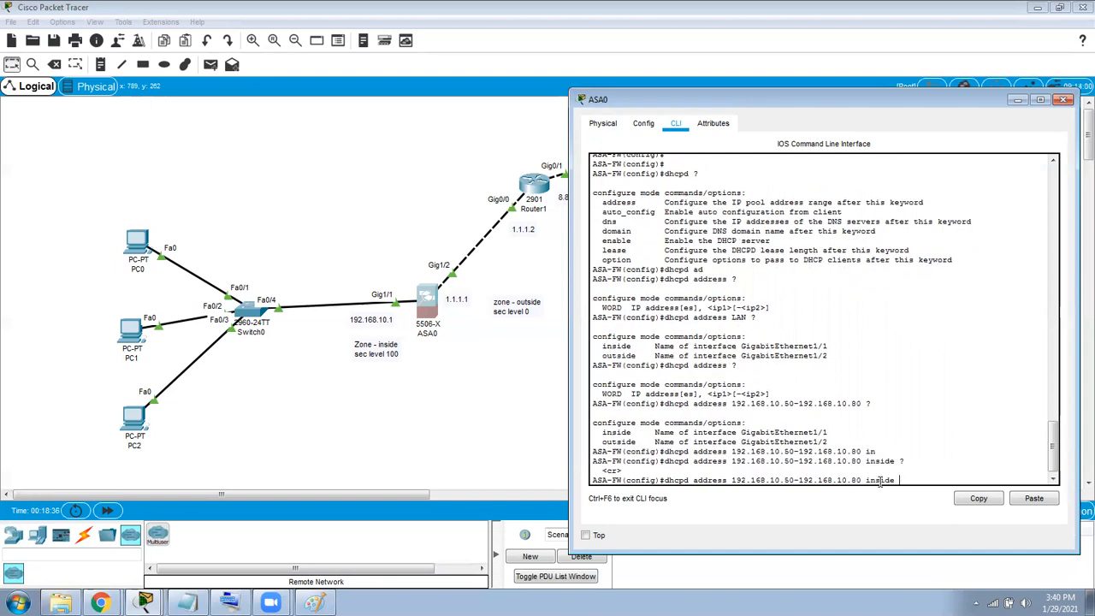
pyautogui.press('Return')
pyautogui.press('Return')
pyautogui.press('Return')
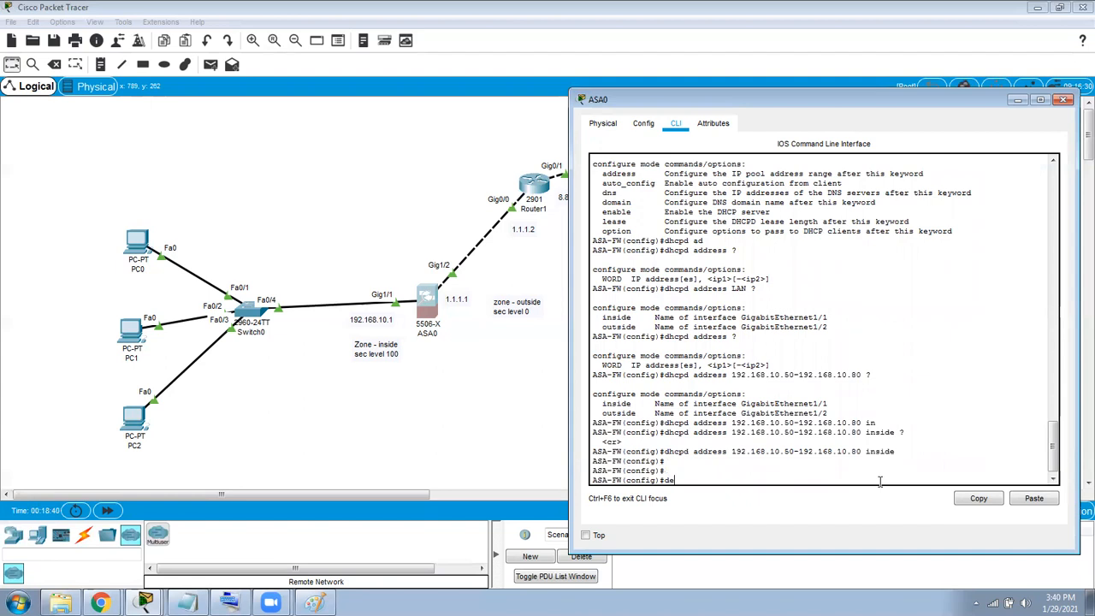
# Enable the firewall's DHCP server on the inside interface.
pyautogui.write('dh')
pyautogui.press('Tab')
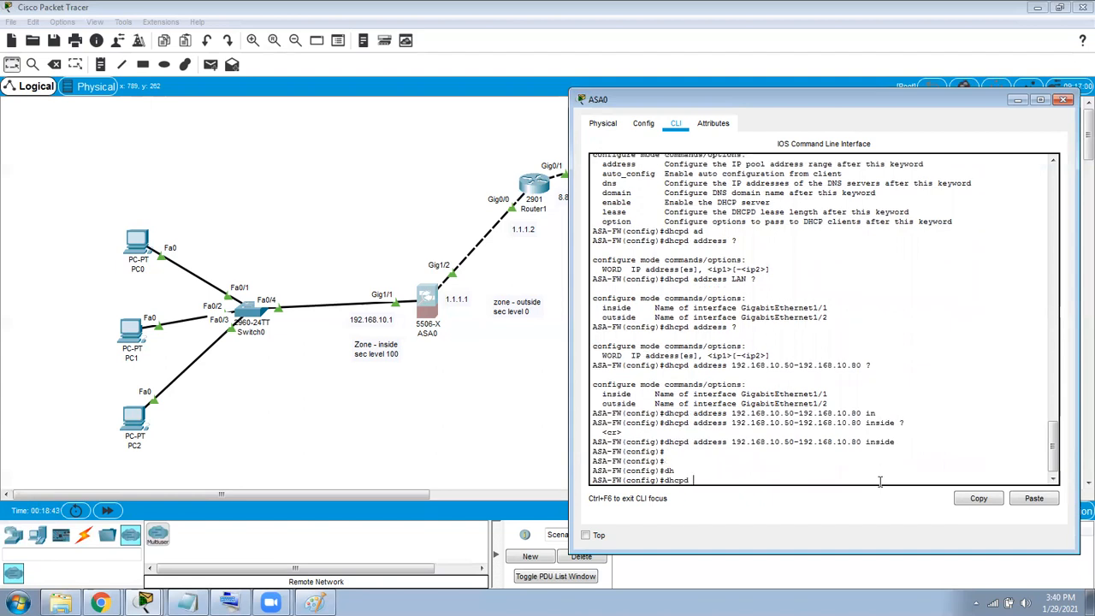
pyautogui.write('?')
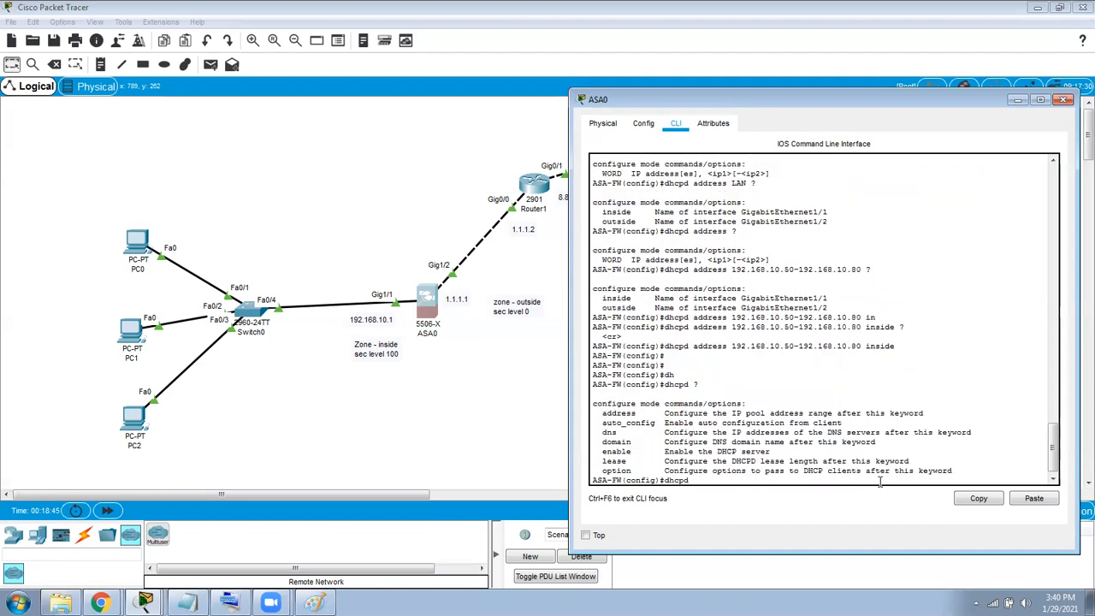
pyautogui.write('en')
pyautogui.press('Tab')
pyautogui.write('?')
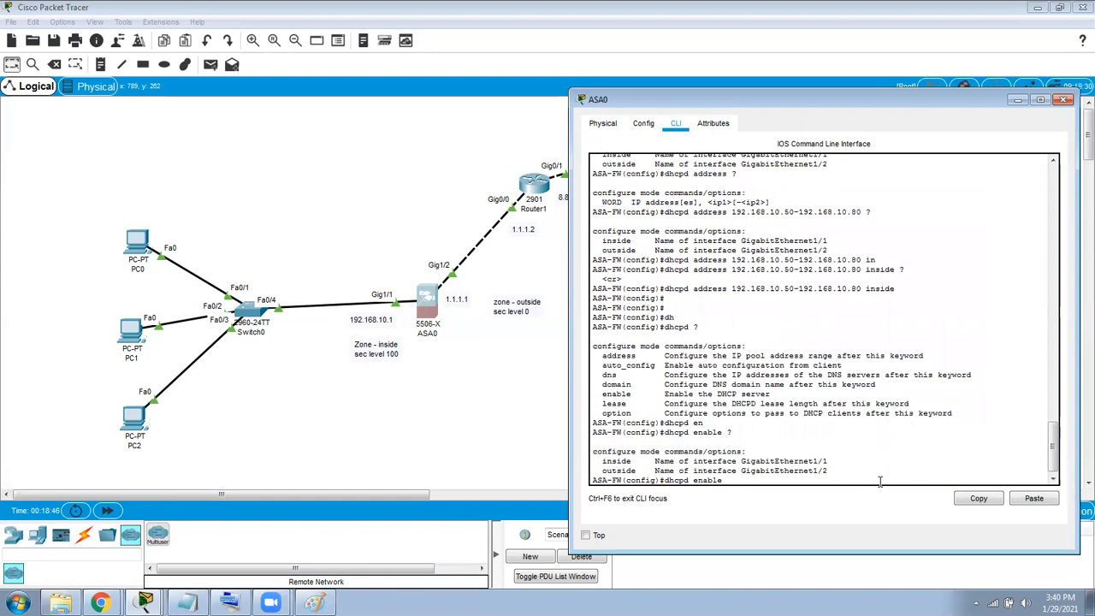
pyautogui.write('in')
pyautogui.press('Tab')
pyautogui.press('Return')
pyautogui.press('Return')
pyautogui.press('Return')
pyautogui.press('Return')
pyautogui.press('Return')
pyautogui.press('Return')
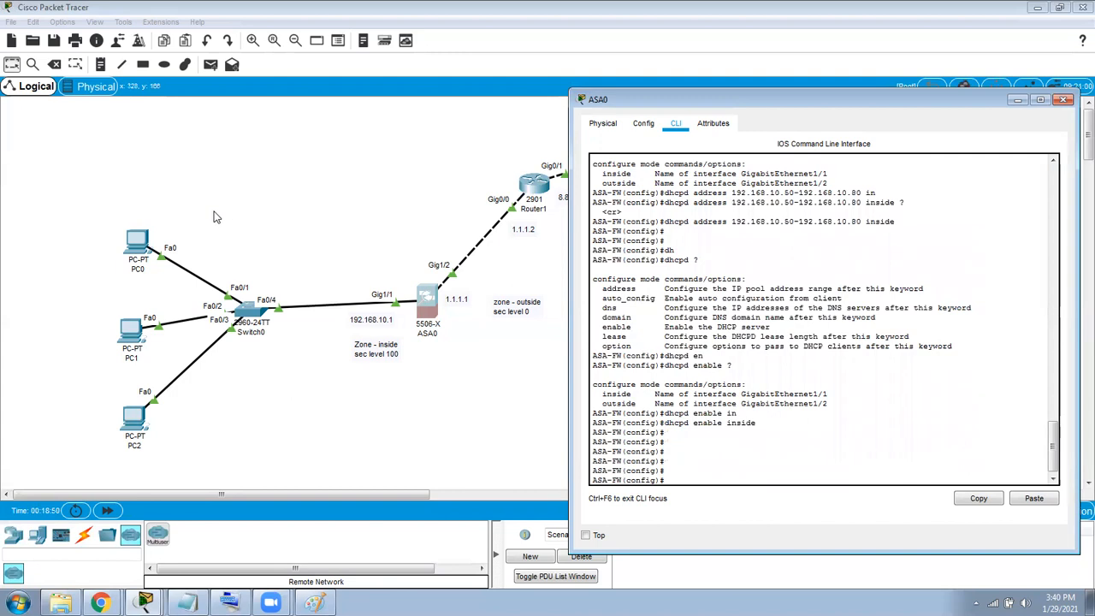
# Switch PC0's IPv4 configuration to DHCP to obtain an address from the firewall, and close its window.
pyautogui.click(141, 247)
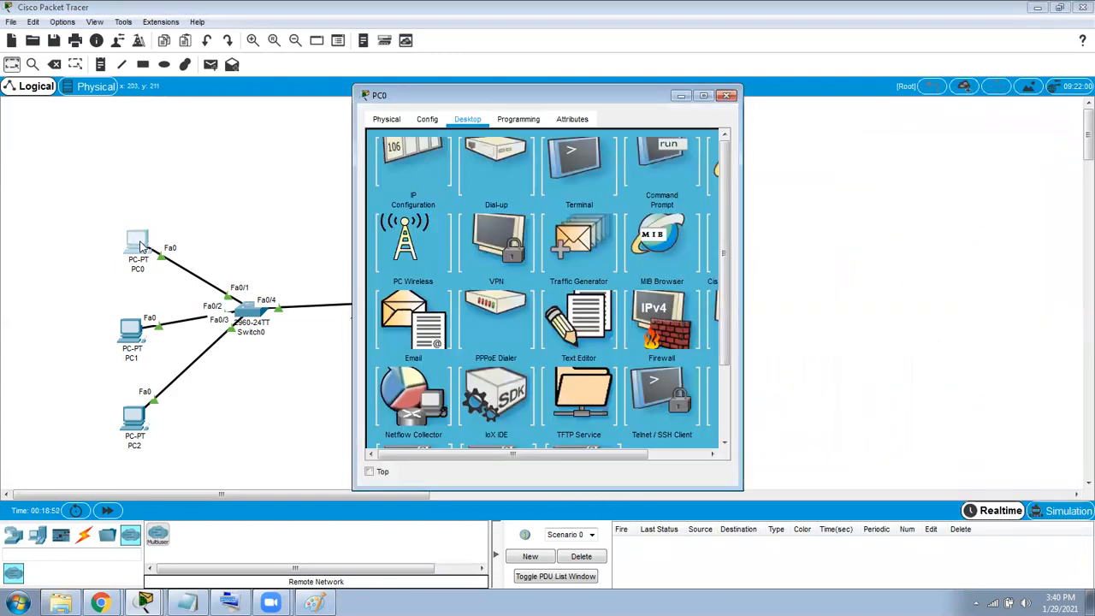
pyautogui.click(445, 183)
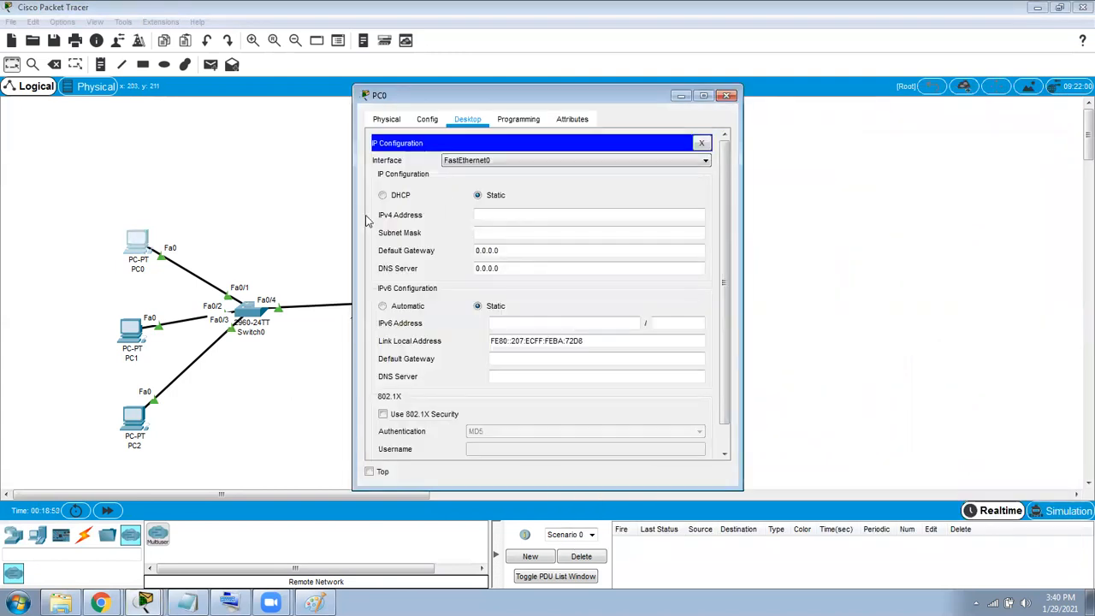
pyautogui.moveTo(353, 219); pyautogui.dragTo(292, 219)
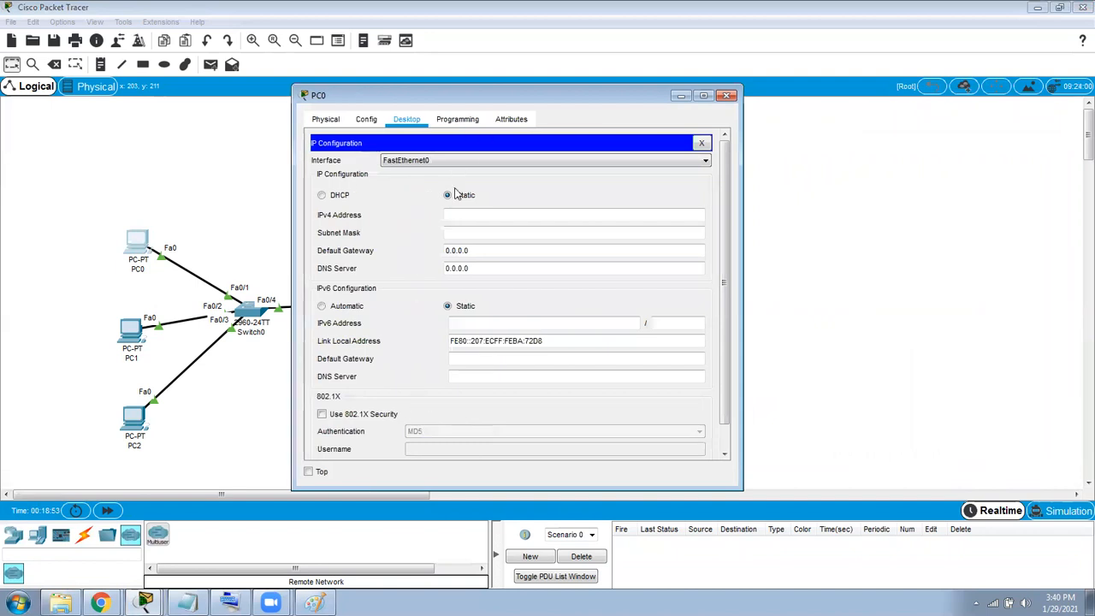
pyautogui.click(322, 196)
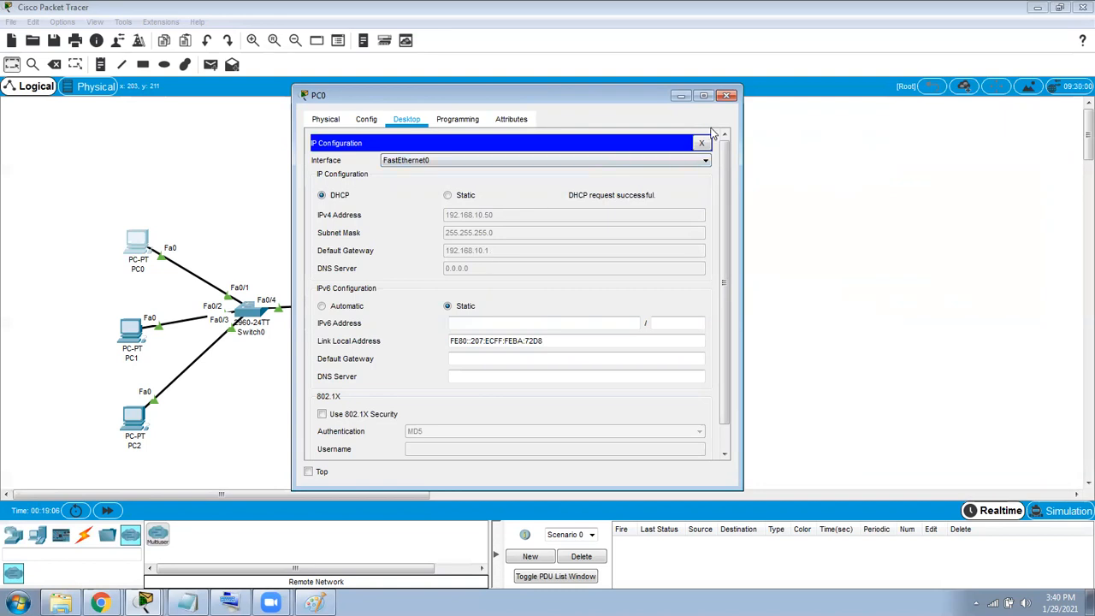
pyautogui.click(726, 95)
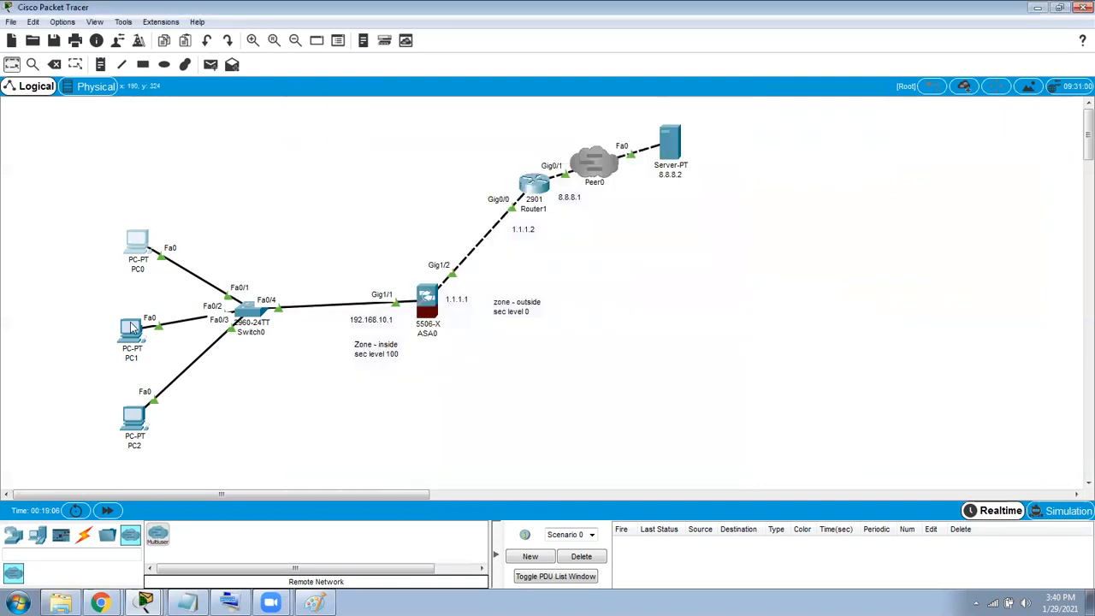
# Switch PC1's IPv4 configuration to DHCP to obtain an address from the firewall, and close its window.
pyautogui.click(133, 327)
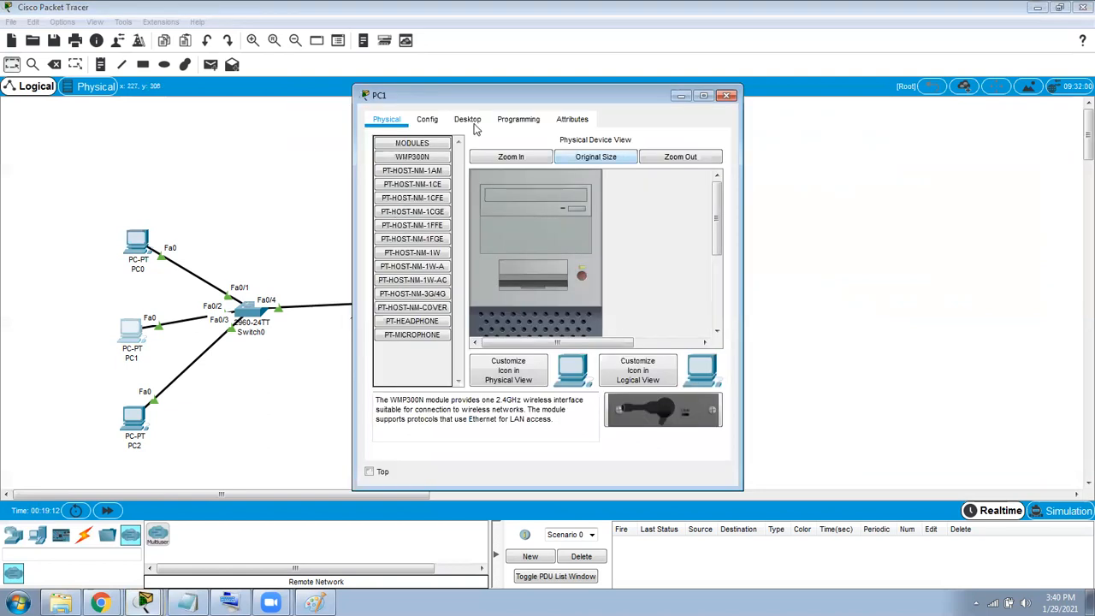
pyautogui.click(469, 120)
pyautogui.click(424, 198)
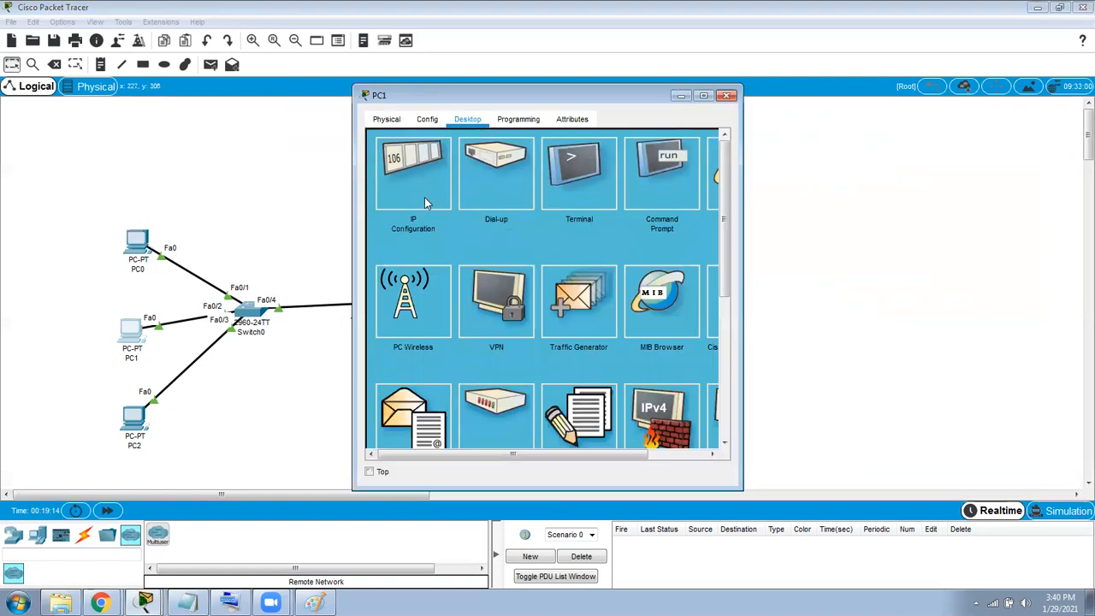
pyautogui.click(383, 196)
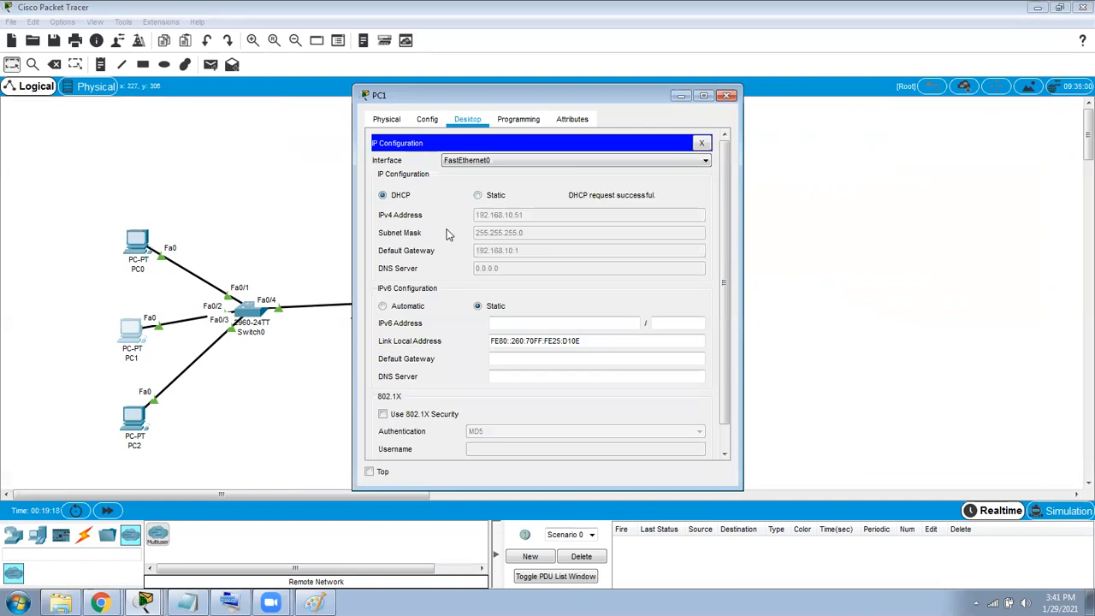
pyautogui.click(727, 95)
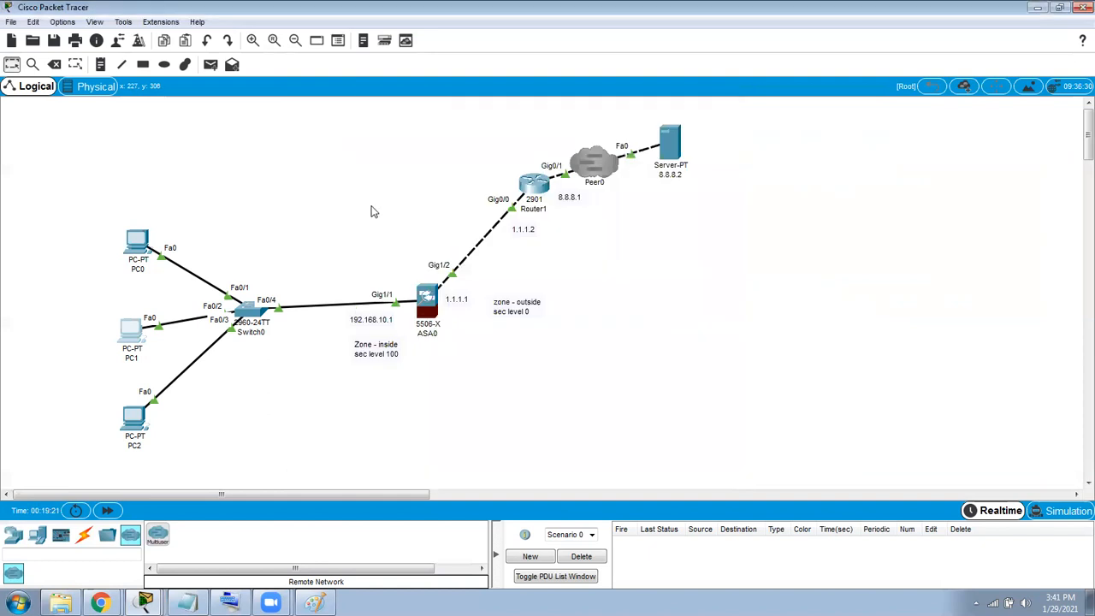
# Switch PC2's IPv4 configuration to DHCP to request an address from the firewall.
pyautogui.click(135, 418)
pyautogui.click(471, 120)
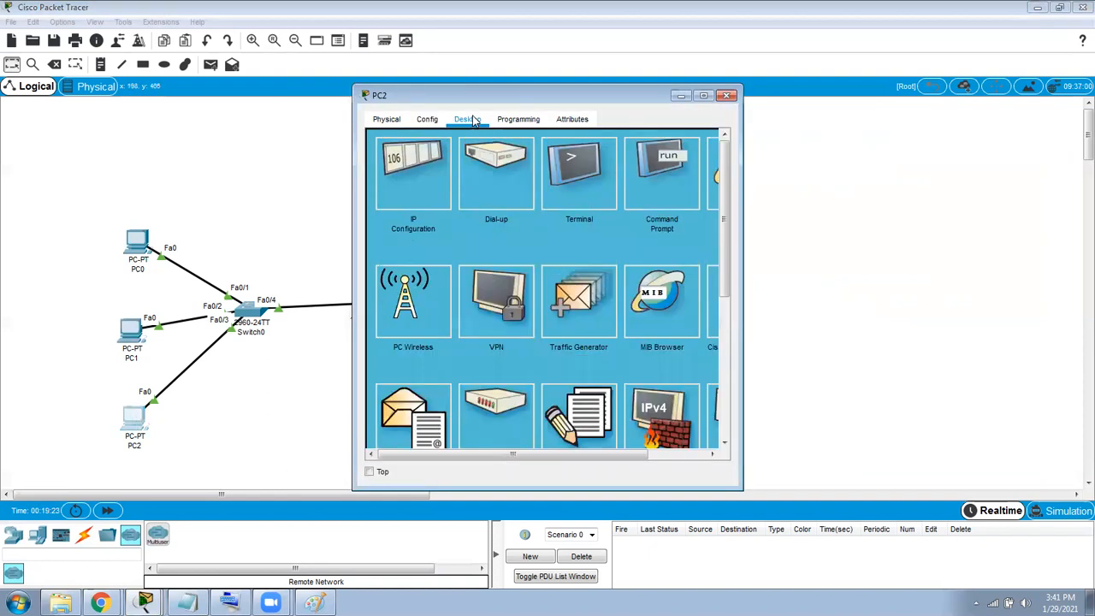
pyautogui.click(427, 173)
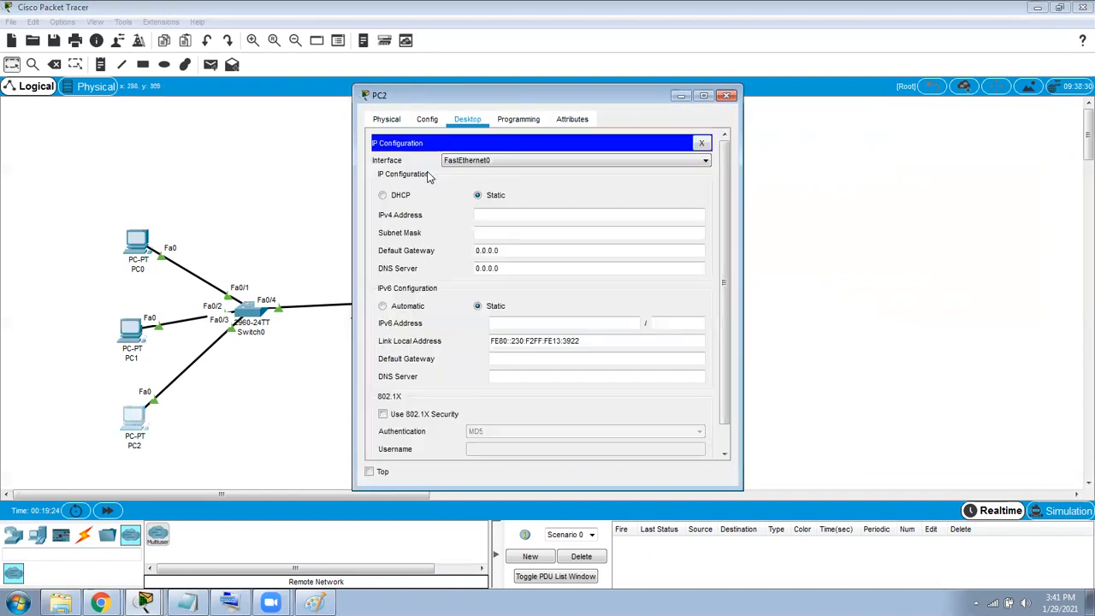
pyautogui.click(383, 196)
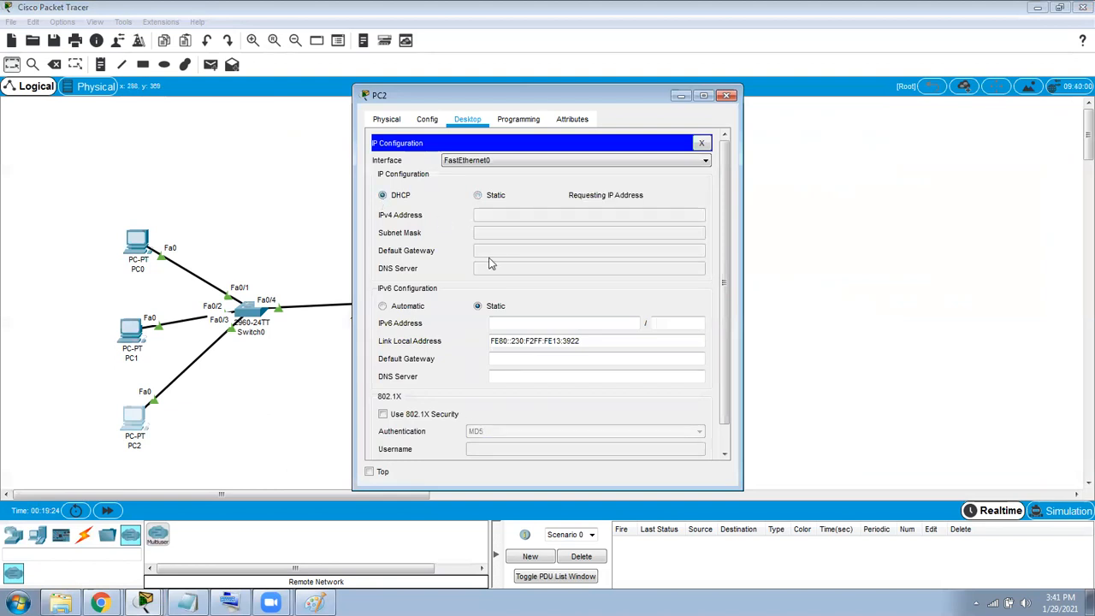
# Close PC2's window and exit configuration mode on the ASA firewall's command line.
pyautogui.click(724, 97)
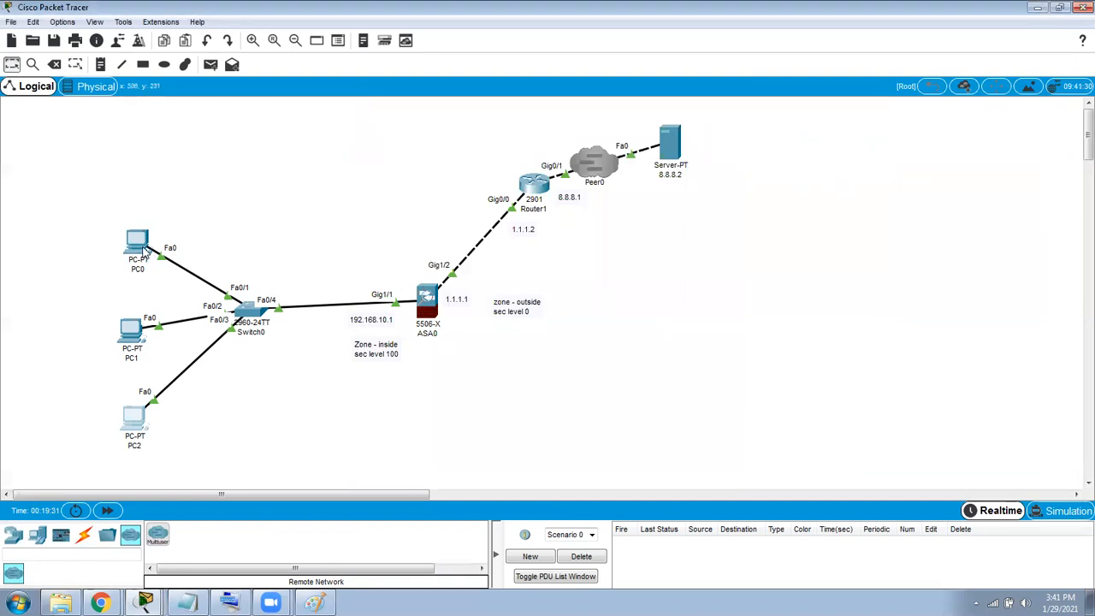
pyautogui.click(422, 310)
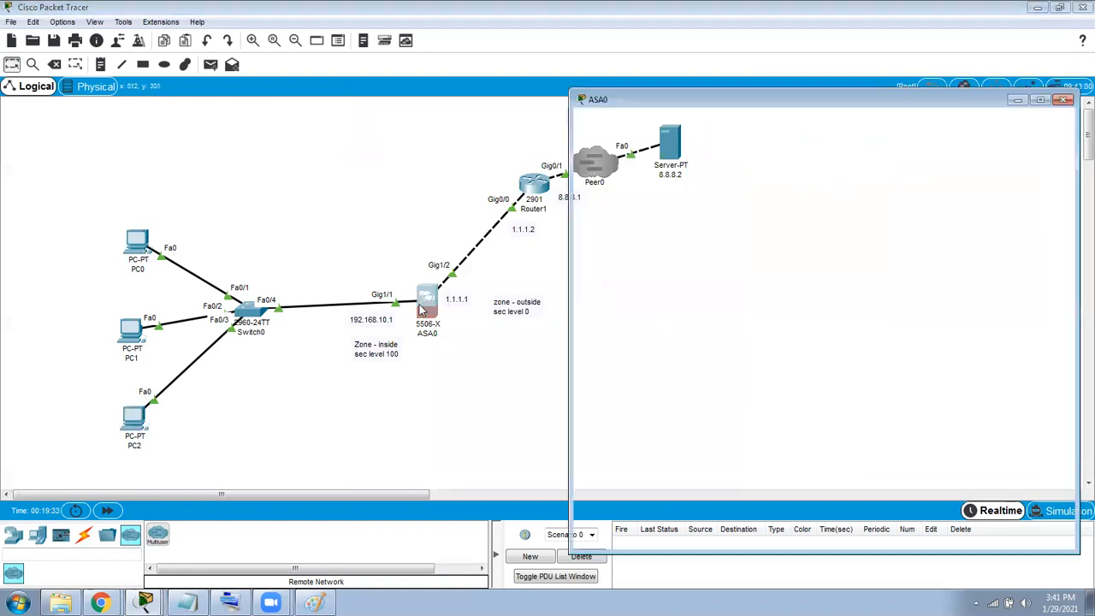
pyautogui.write('end')
pyautogui.press('Return')
pyautogui.press('Return')
pyautogui.press('Return')
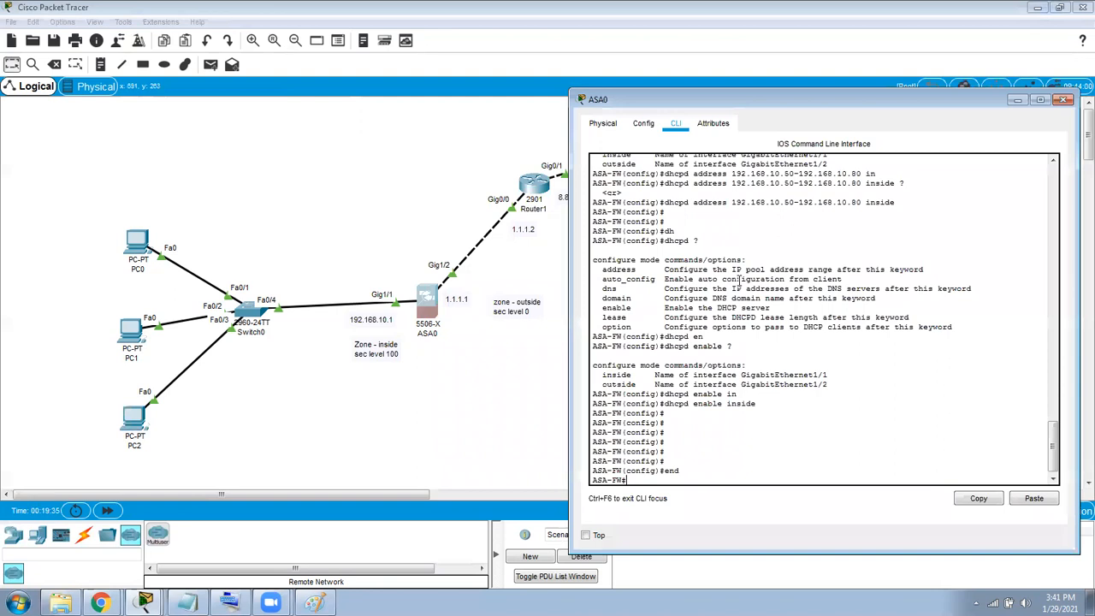
# Look up the available show dhcpd options on the firewall and try to run sh dhcpd binding.
pyautogui.write('sh d')
pyautogui.press('Tab')
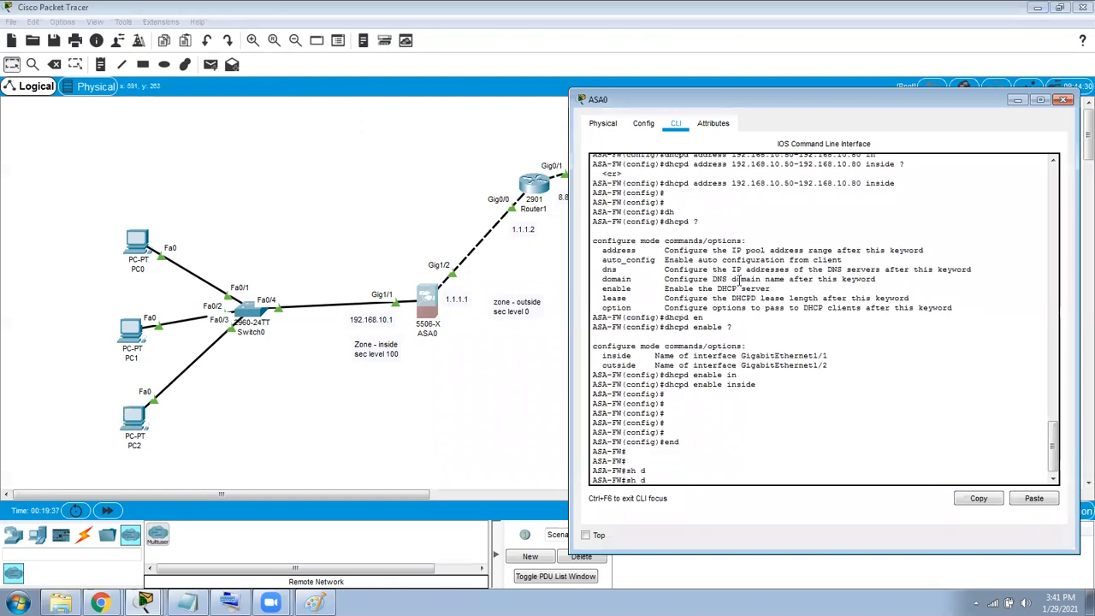
pyautogui.write('h')
pyautogui.press('Tab')
pyautogui.write('?')
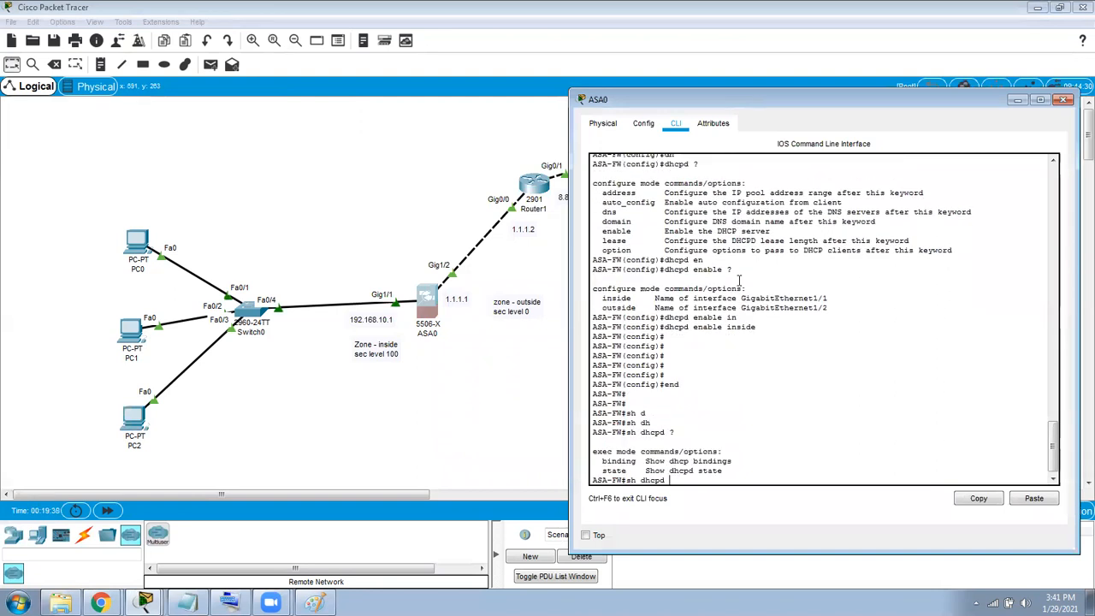
pyautogui.write('b')
pyautogui.press('Tab')
pyautogui.press('Return')
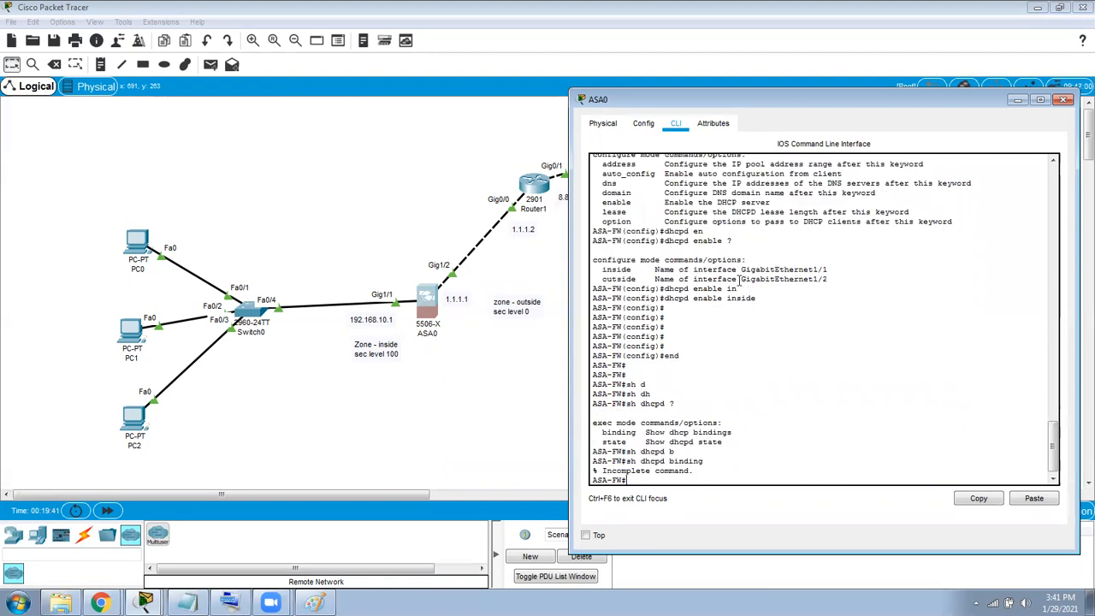
# Check the binding command's options, list every DHCP lease with sh dhcpd binding all, and examine the listed client entries.
pyautogui.press('Up')
pyautogui.write('?a')
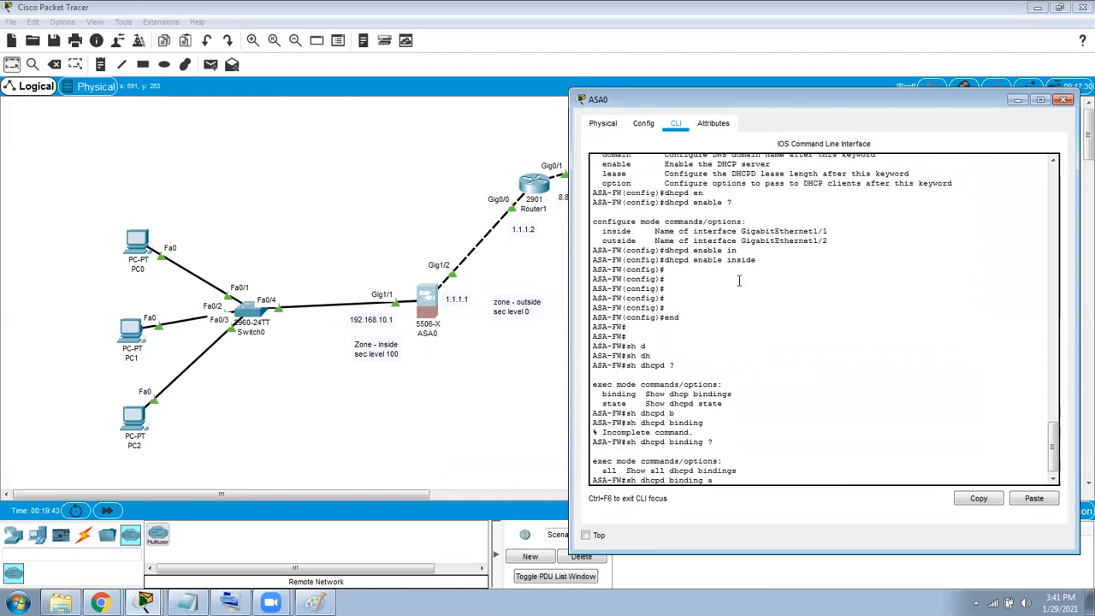
pyautogui.write('l')
pyautogui.press('Tab')
pyautogui.press('Return')
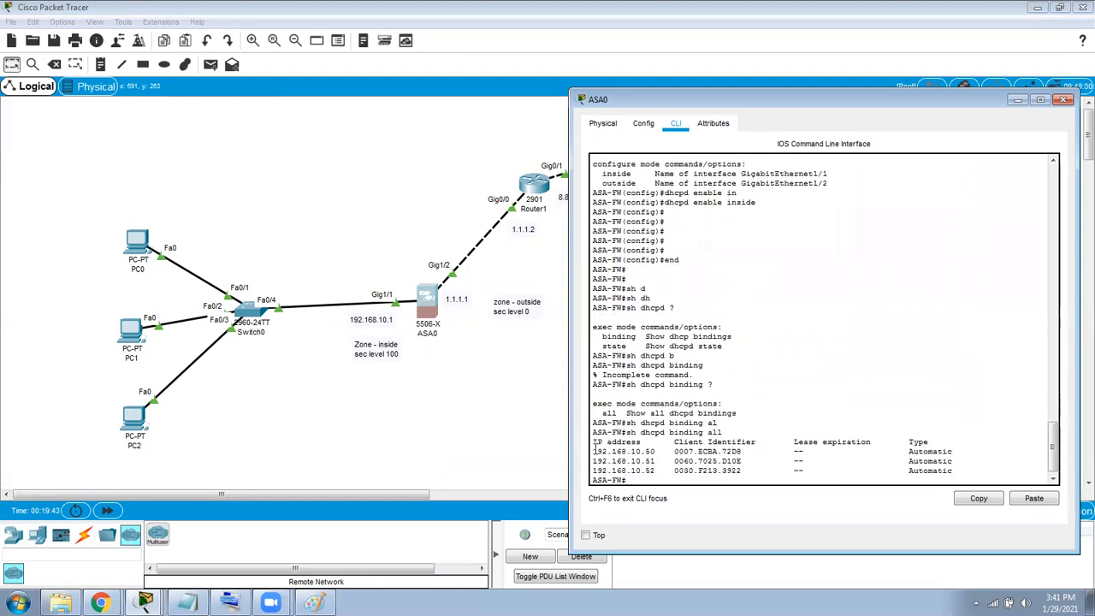
pyautogui.moveTo(593, 450); pyautogui.dragTo(732, 470)
pyautogui.click(734, 470)
# Ping the firewall's inside address 192.168.10.1 from PC0's command prompt.
pyautogui.click(141, 242)
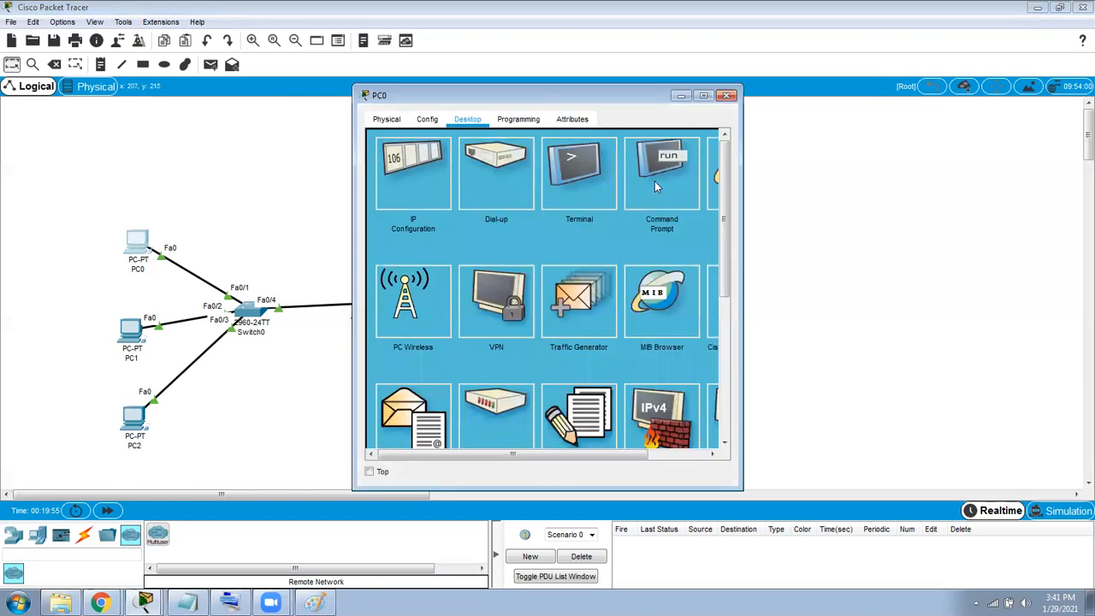
pyautogui.click(655, 182)
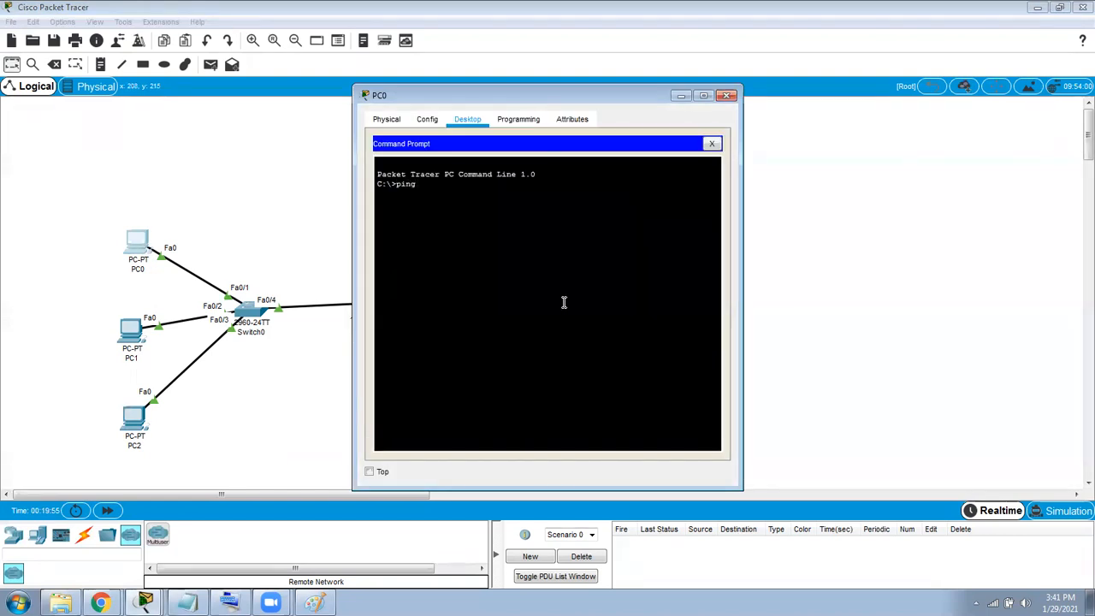
pyautogui.write('ping 192.168.1.10.1')
pyautogui.press('Return')
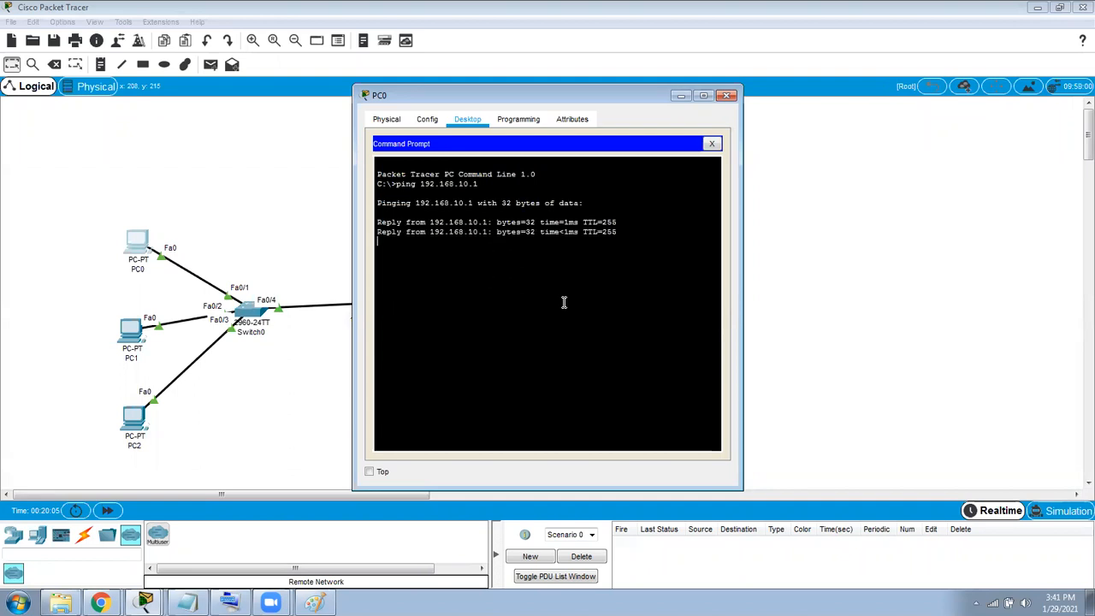